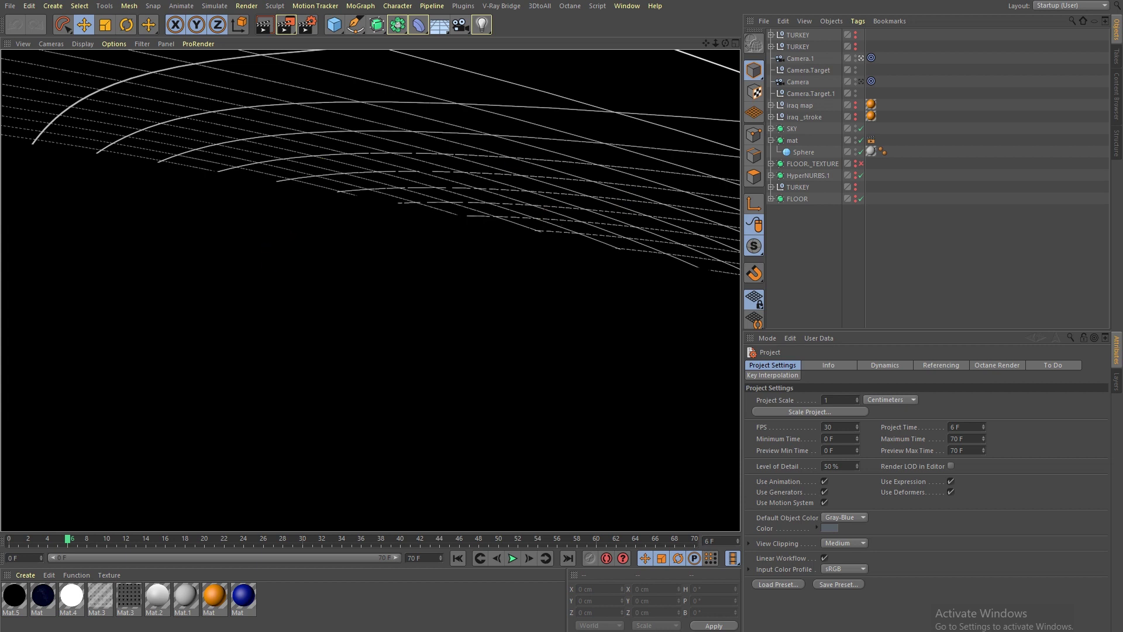
# Start a new, empty Cinema 4D scene from the File menu.
pyautogui.click(10, 5)
pyautogui.click(23, 17)
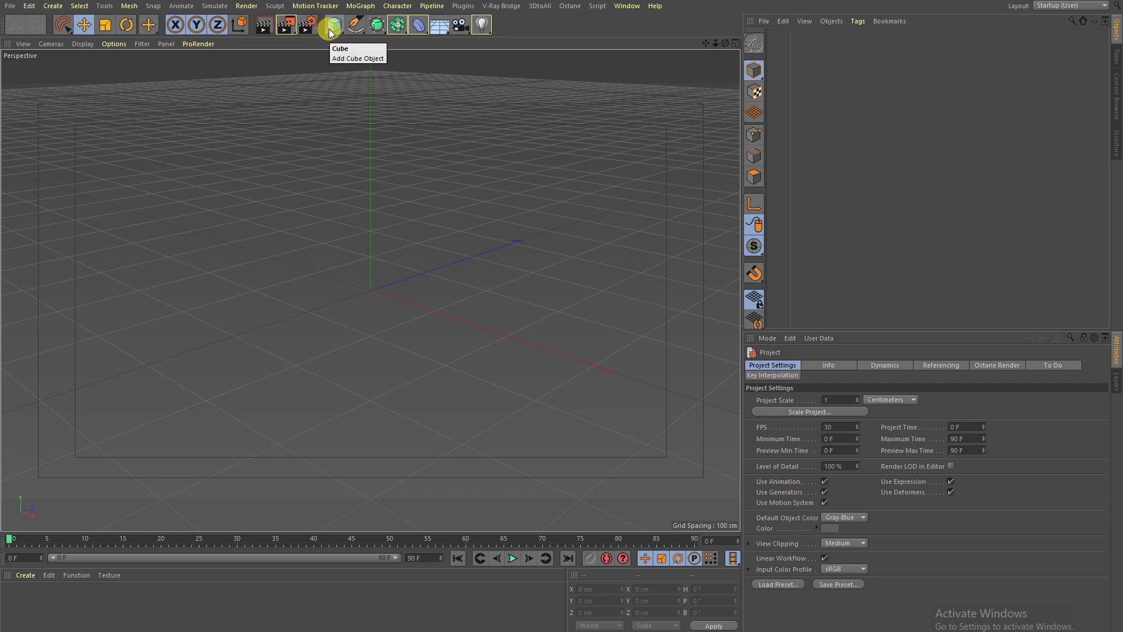
# Add a 200 cm Cube, then flatten a duplicate into a 12.375 cm slab raised to 108.711 cm.
pyautogui.click(331, 27)
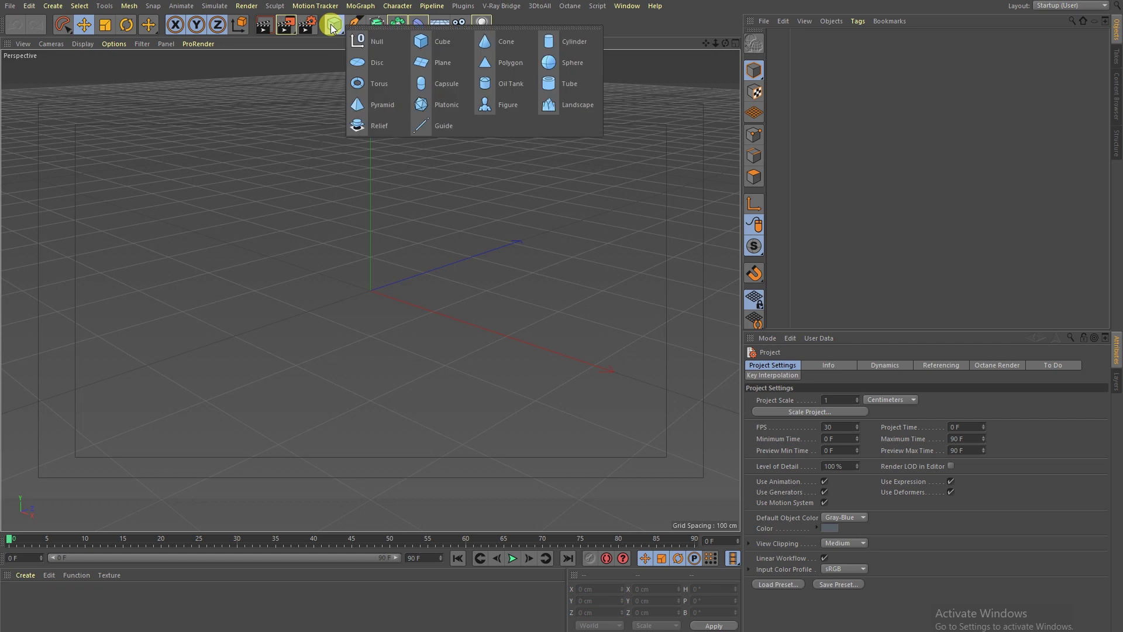
pyautogui.click(423, 44)
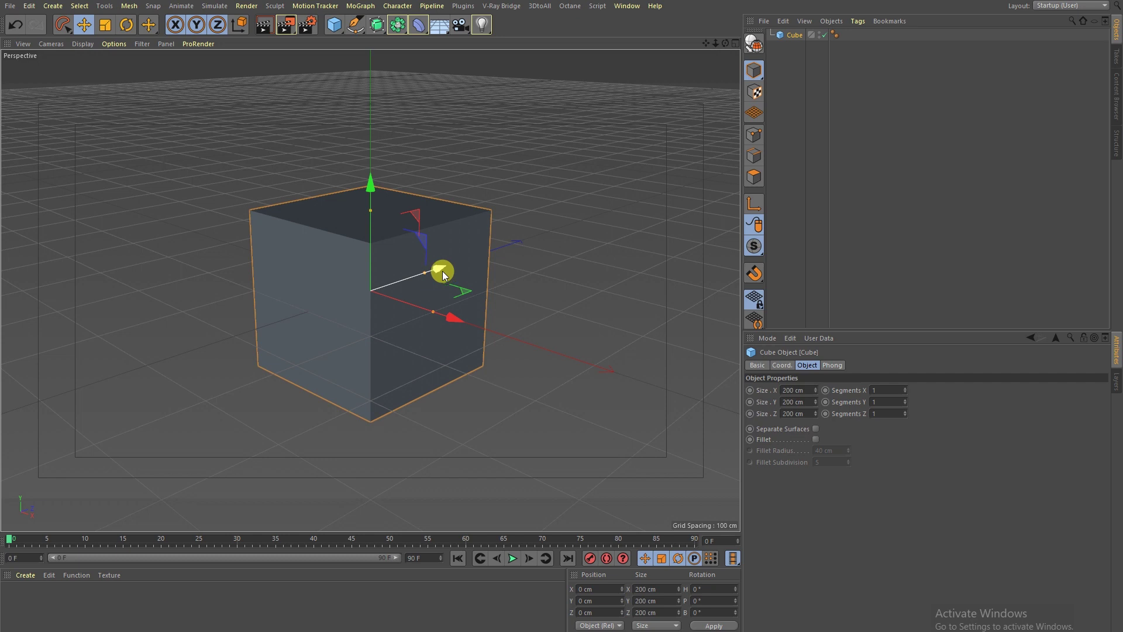
pyautogui.keyDown('alt'); pyautogui.moveTo(441, 189); pyautogui.dragTo(441, 222, button='middle'); pyautogui.keyUp('alt')
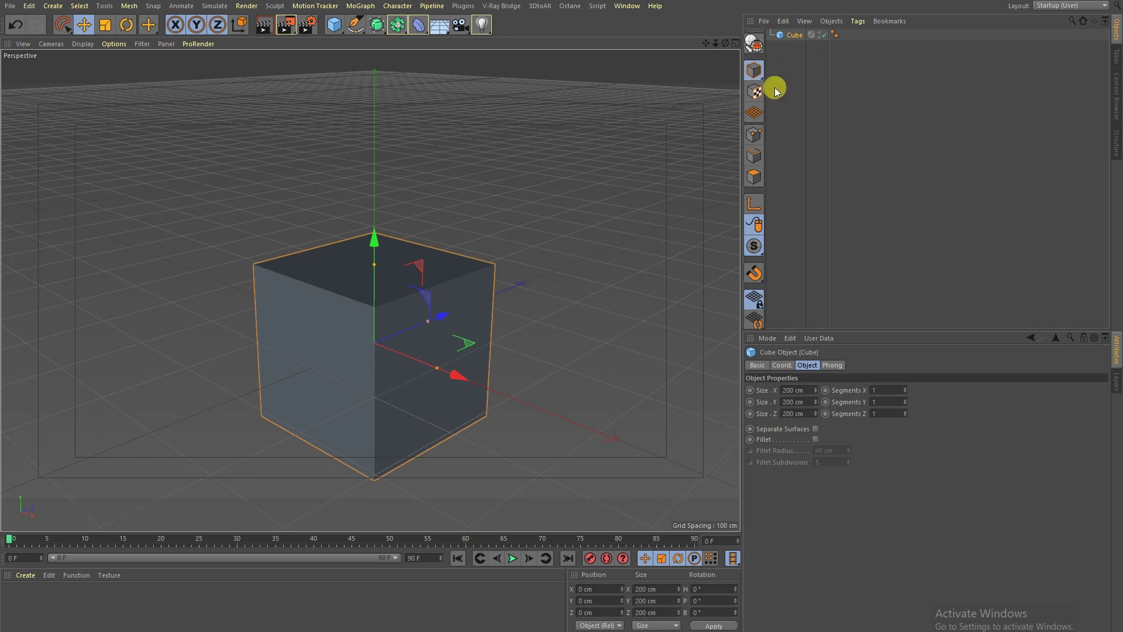
pyautogui.keyDown('ctrl'); pyautogui.moveTo(787, 34); pyautogui.dragTo(792, 30); pyautogui.keyUp('ctrl')
pyautogui.moveTo(383, 276)
pyautogui.mouseDown()
pyautogui.moveTo(384, 344)
pyautogui.moveTo(379, 201)
pyautogui.mouseUp()
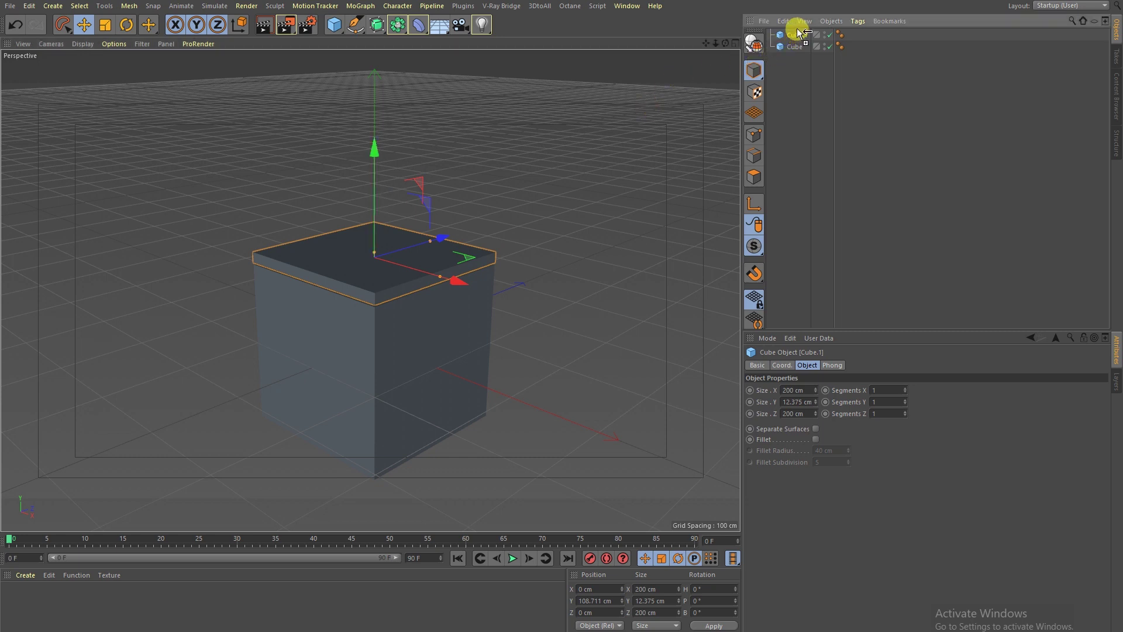
# Copy the slab, shrink it into a very thin upright fin on the slab, and duplicate the fin.
pyautogui.keyDown('ctrl'); pyautogui.moveTo(797, 32); pyautogui.dragTo(796, 31); pyautogui.keyUp('ctrl')
pyautogui.moveTo(434, 246)
pyautogui.mouseDown()
pyautogui.moveTo(374, 253)
pyautogui.moveTo(378, 192)
pyautogui.moveTo(391, 255)
pyautogui.moveTo(295, 281)
pyautogui.mouseUp()
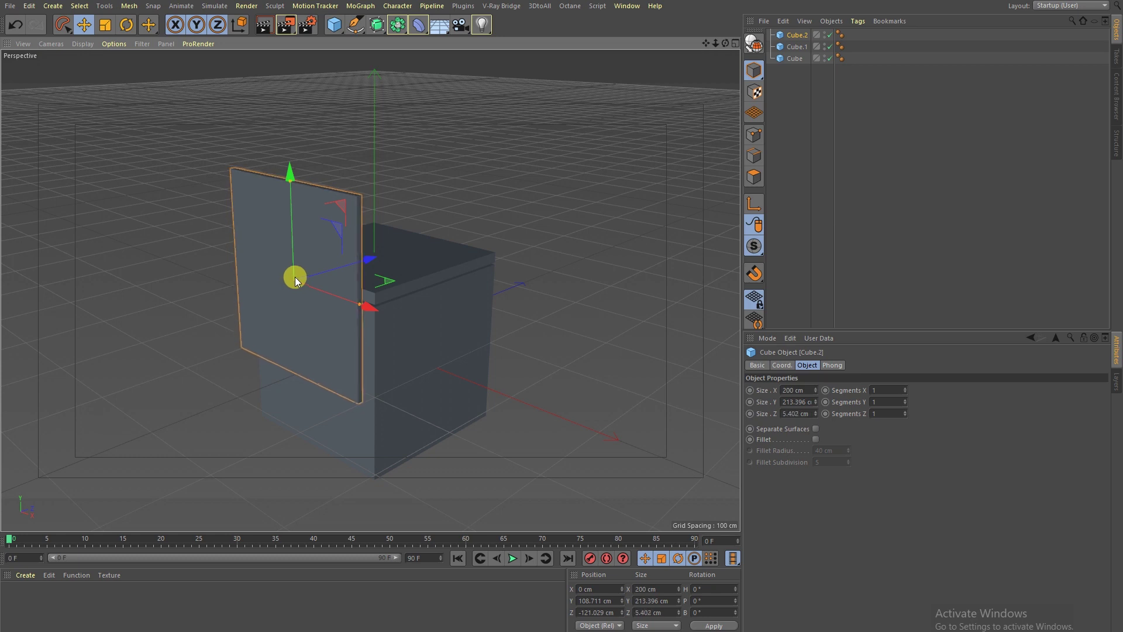
pyautogui.moveTo(326, 266)
pyautogui.mouseDown()
pyautogui.moveTo(338, 268)
pyautogui.moveTo(317, 282)
pyautogui.moveTo(305, 179)
pyautogui.moveTo(345, 192)
pyautogui.mouseUp()
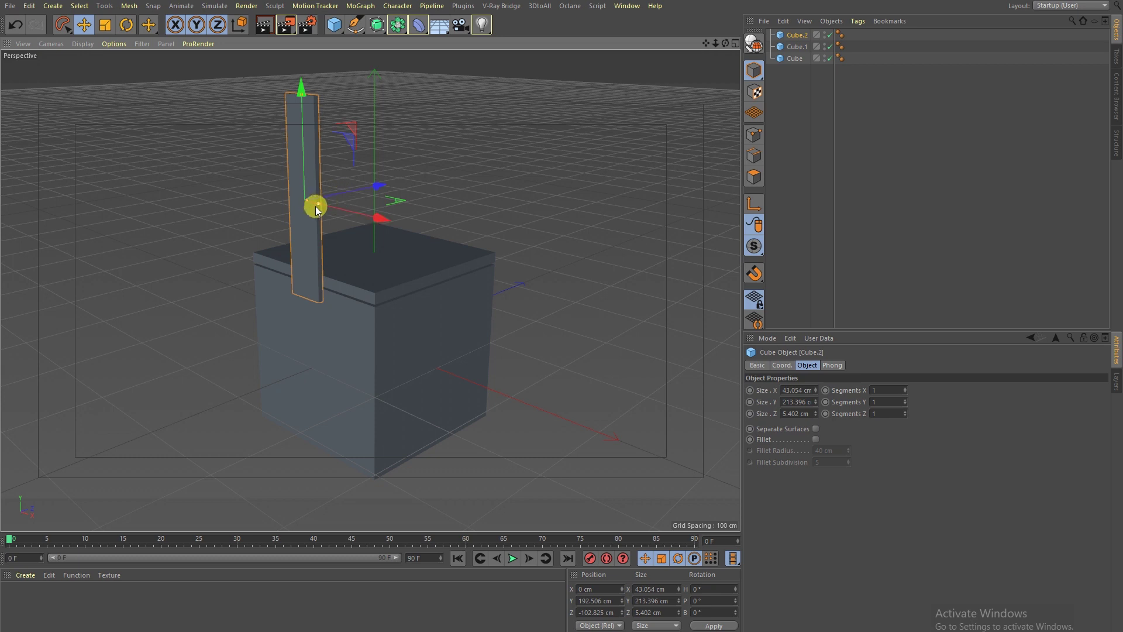
pyautogui.moveTo(310, 201); pyautogui.dragTo(306, 202)
pyautogui.moveTo(307, 161); pyautogui.dragTo(304, 161)
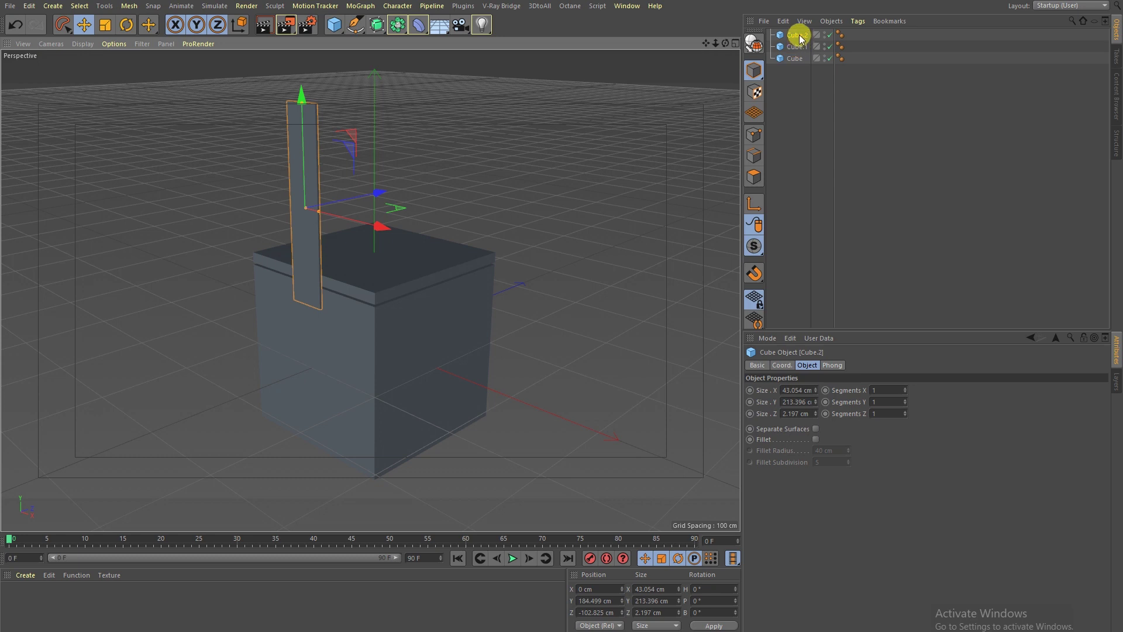
pyautogui.keyDown('ctrl'); pyautogui.moveTo(799, 38); pyautogui.dragTo(796, 50); pyautogui.keyUp('ctrl')
# Move the fin copy right, shorten it and lower it onto the slab.
pyautogui.moveTo(346, 227); pyautogui.dragTo(370, 231)
pyautogui.moveTo(337, 107); pyautogui.dragTo(344, 189)
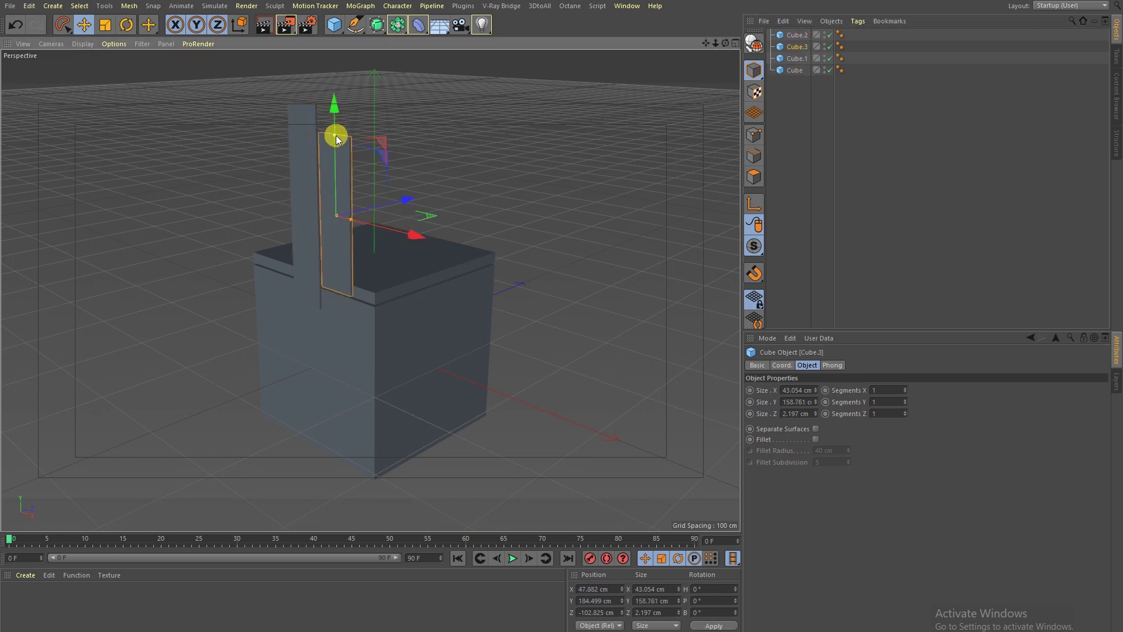
pyautogui.moveTo(332, 171); pyautogui.dragTo(367, 257)
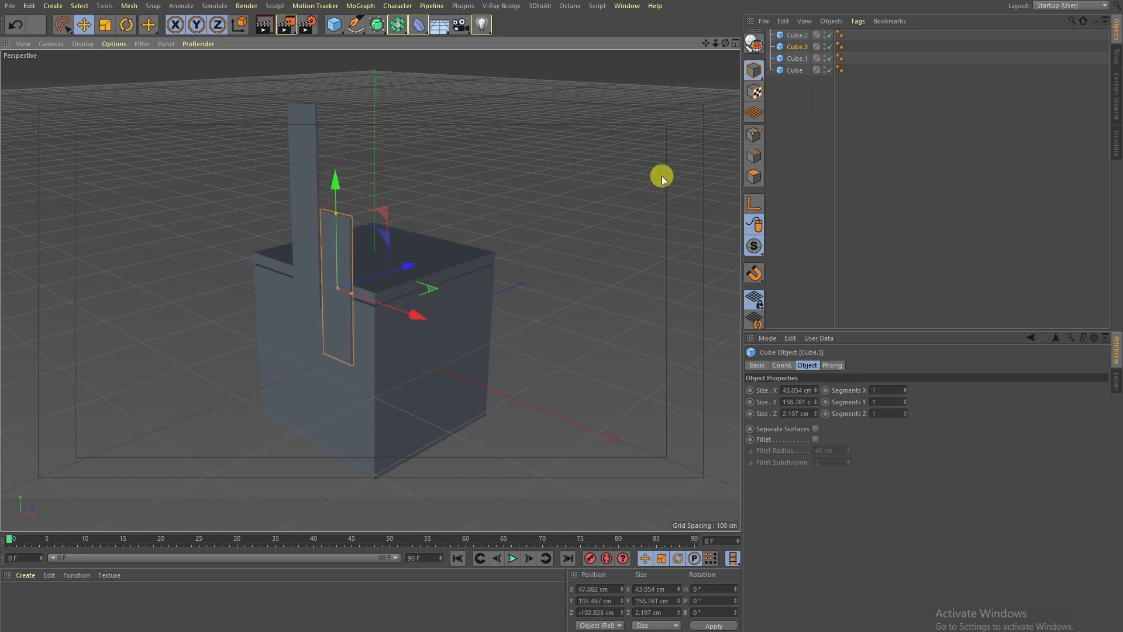
# Add a third fin on the left, narrowed to 18.723 cm and made taller, then deselect.
pyautogui.keyDown('ctrl'); pyautogui.moveTo(794, 46); pyautogui.dragTo(793, 54); pyautogui.keyUp('ctrl')
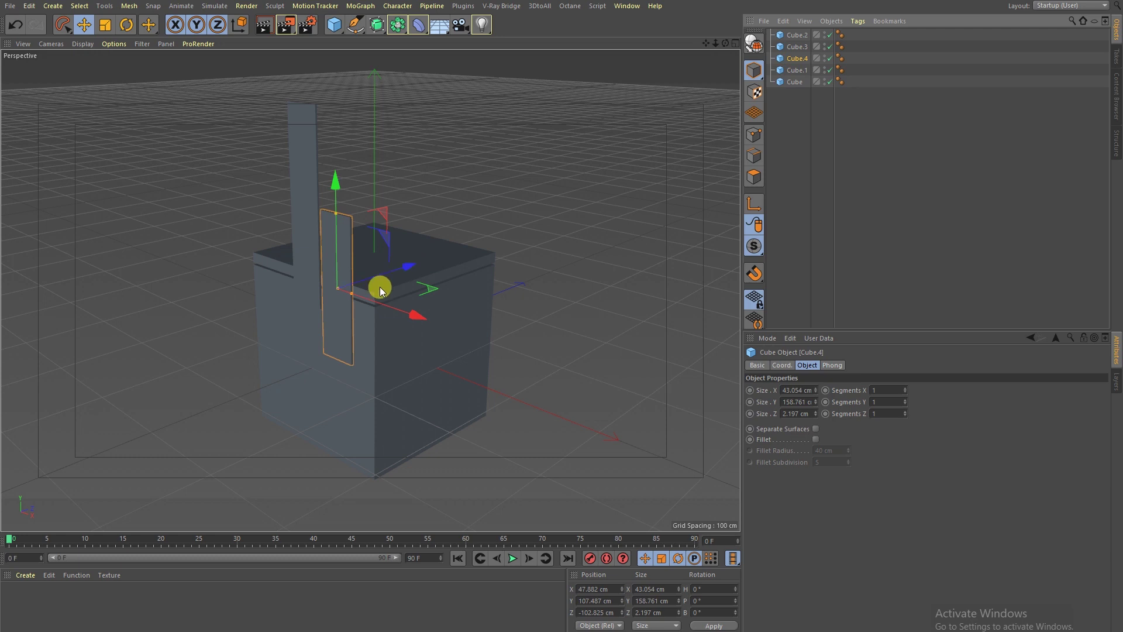
pyautogui.moveTo(376, 302); pyautogui.dragTo(285, 274)
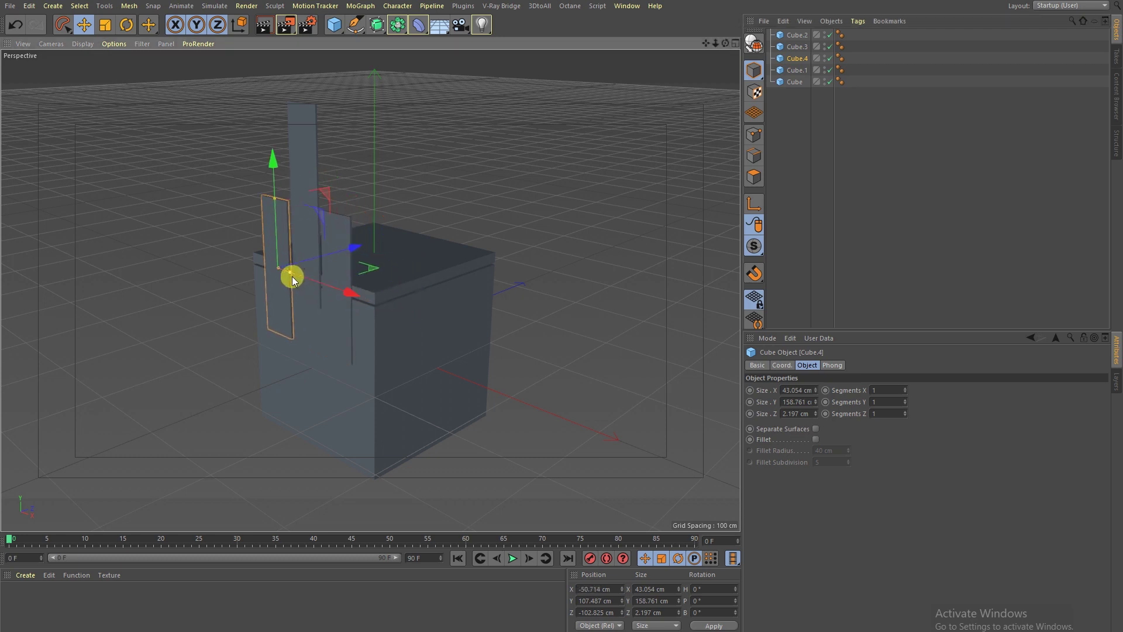
pyautogui.moveTo(285, 271); pyautogui.dragTo(314, 278)
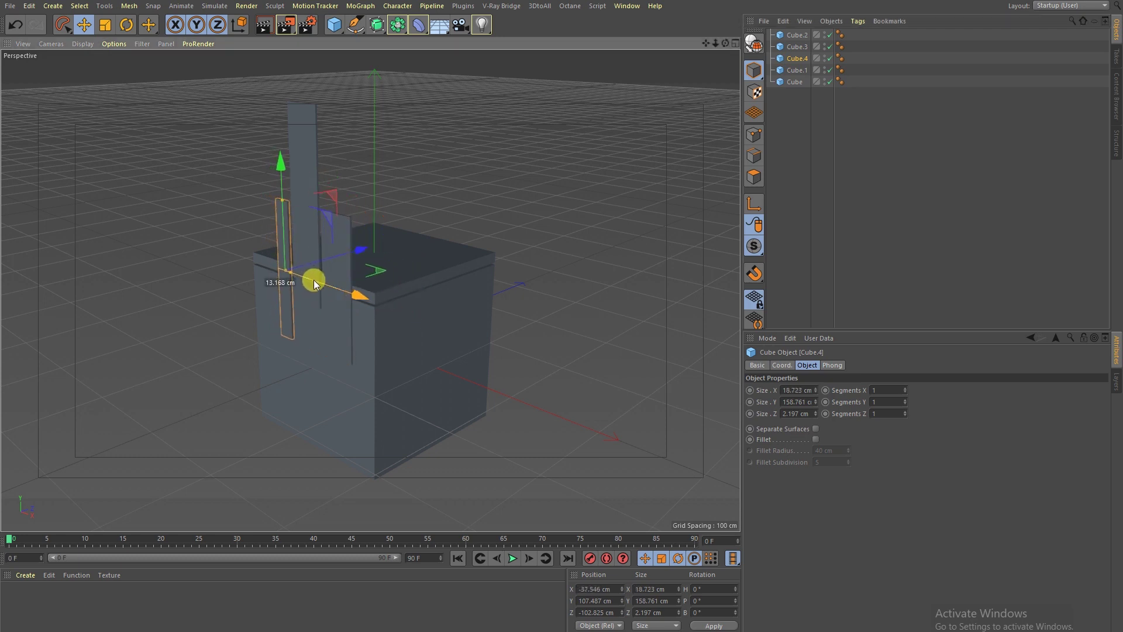
pyautogui.moveTo(282, 240); pyautogui.dragTo(284, 203)
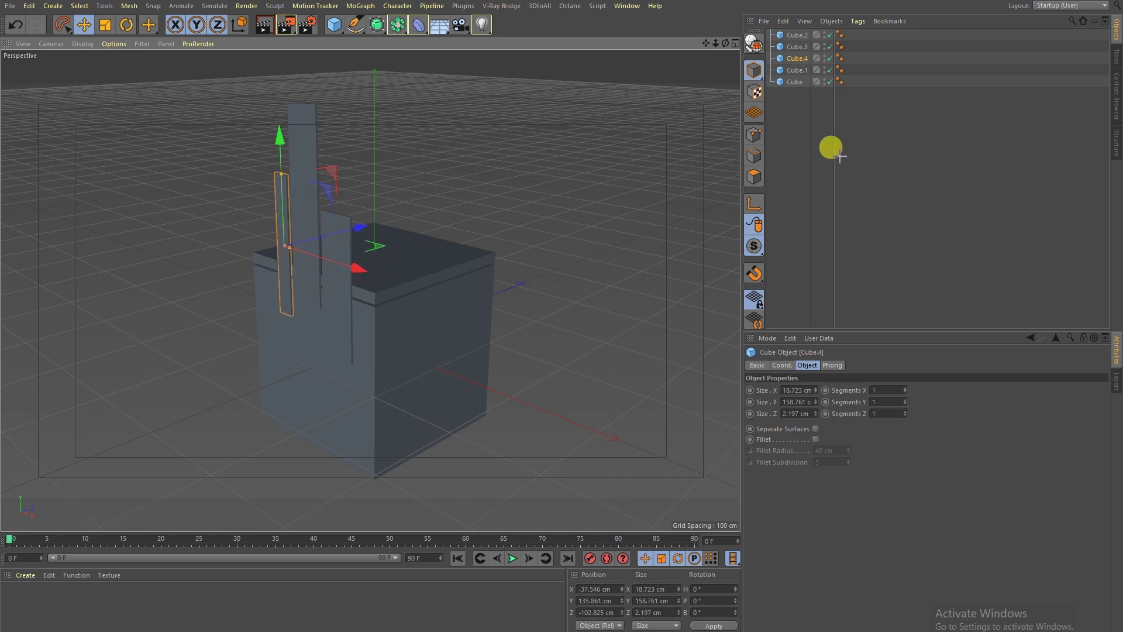
pyautogui.click(802, 157)
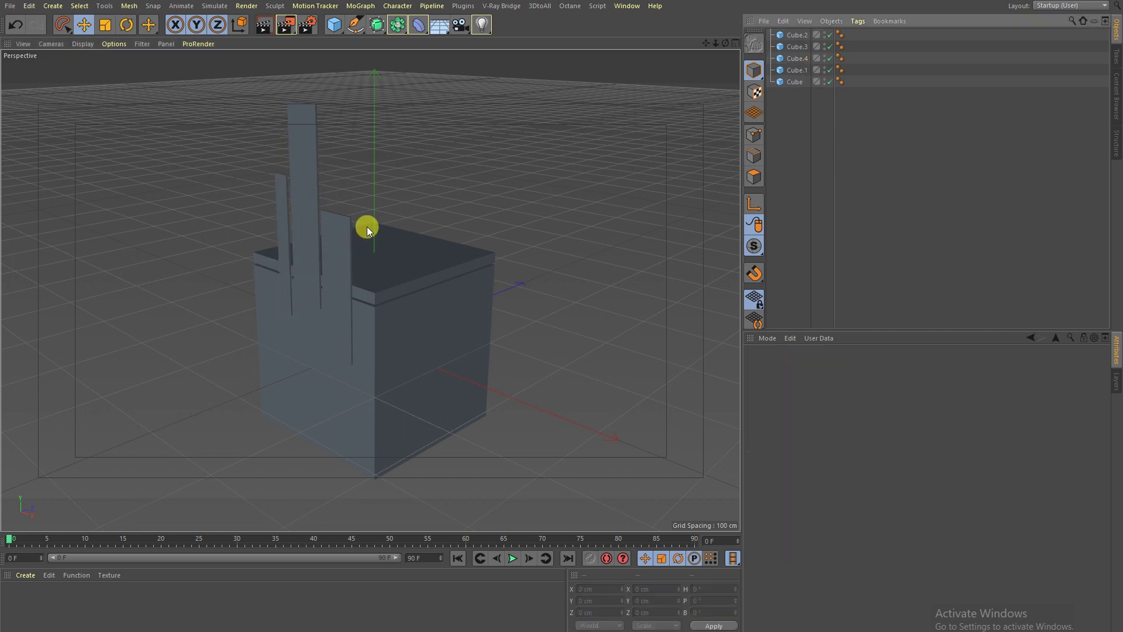
# Duplicate the main cube, raise the copy above the slab and shorten it.
pyautogui.click(440, 338)
pyautogui.keyDown('ctrl'); pyautogui.moveTo(801, 82); pyautogui.dragTo(790, 98); pyautogui.keyUp('ctrl')
pyautogui.moveTo(375, 300); pyautogui.dragTo(369, 99)
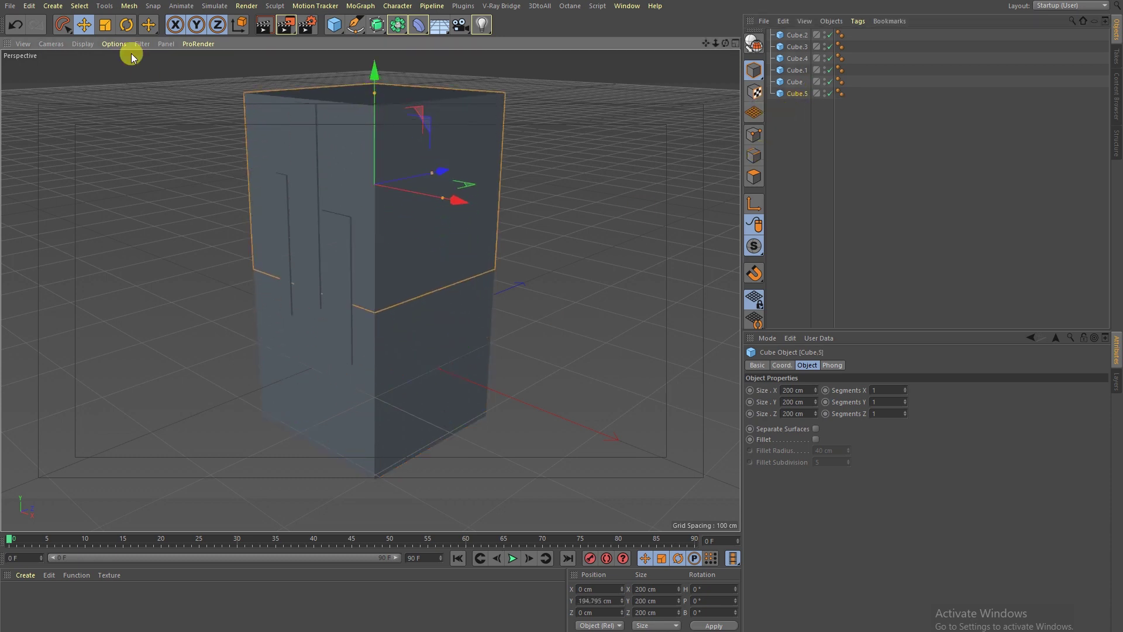
pyautogui.moveTo(375, 92); pyautogui.dragTo(380, 132)
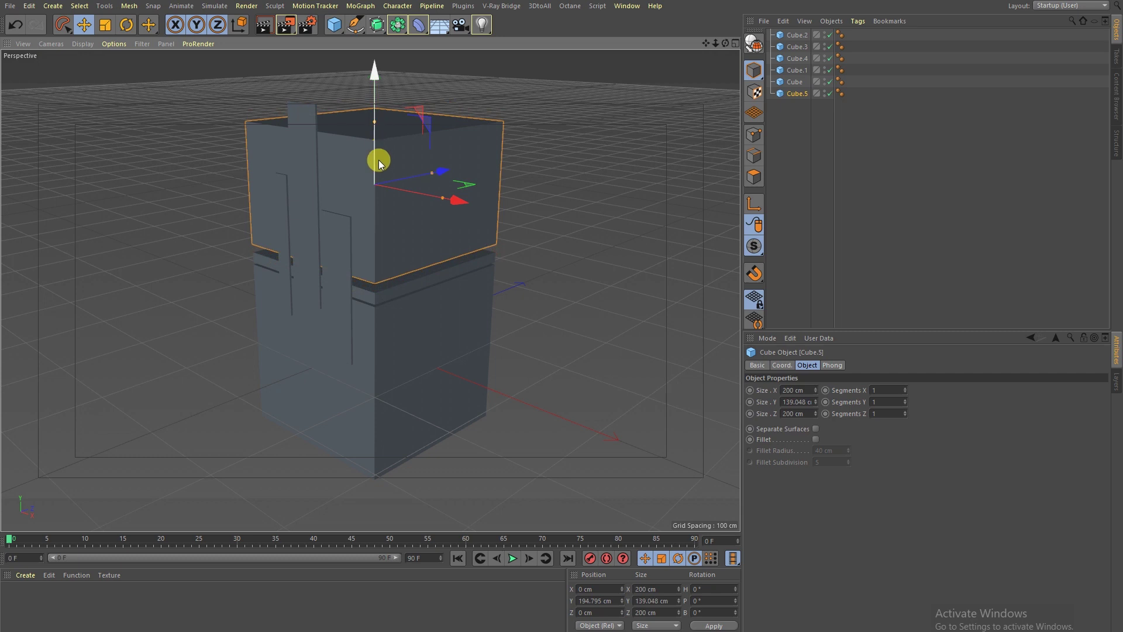
pyautogui.moveTo(381, 132); pyautogui.dragTo(399, 170)
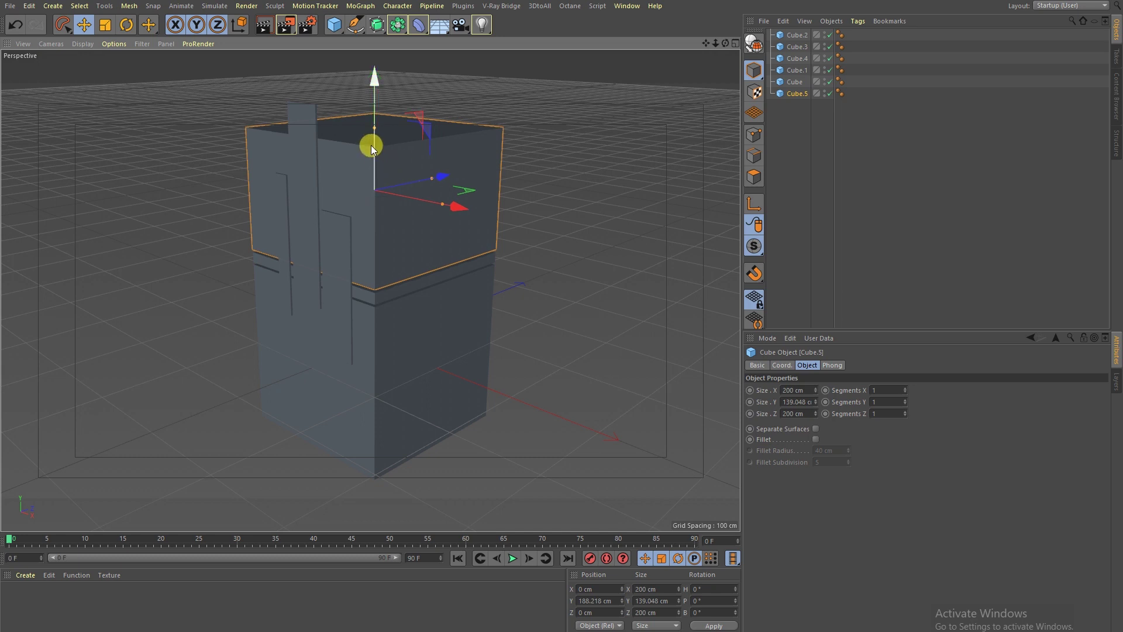
# Scale the upper block down to 148.6 × 103.312 × 148.6 cm and lower it onto the slab.
pyautogui.click(105, 24)
pyautogui.moveTo(569, 154); pyautogui.dragTo(439, 164)
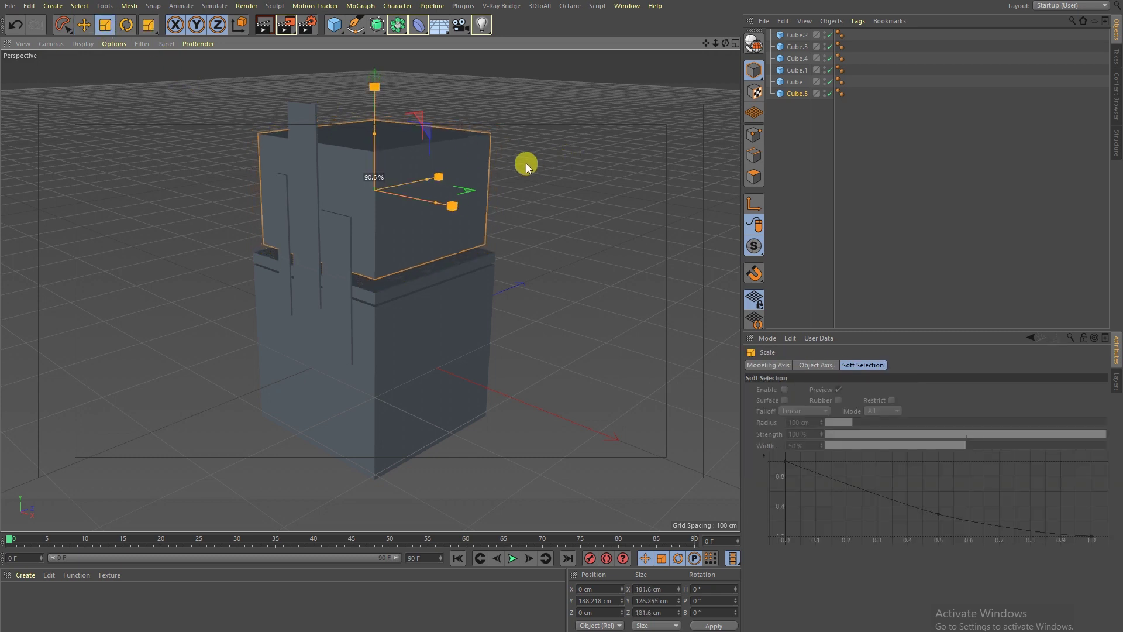
pyautogui.click(90, 30)
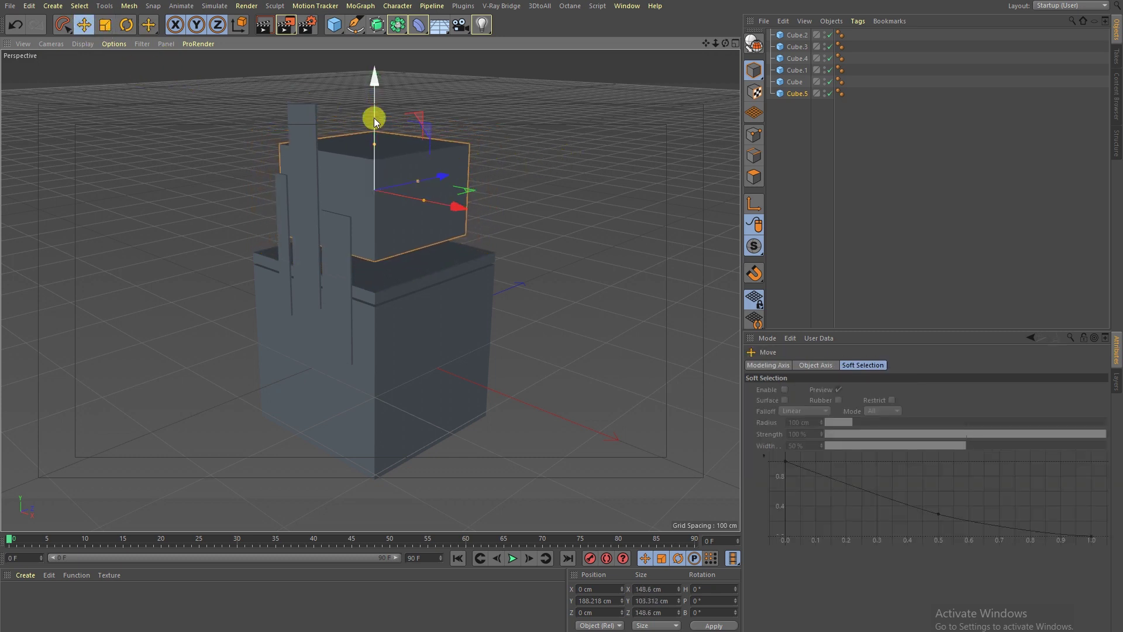
pyautogui.moveTo(374, 114); pyautogui.dragTo(361, 127)
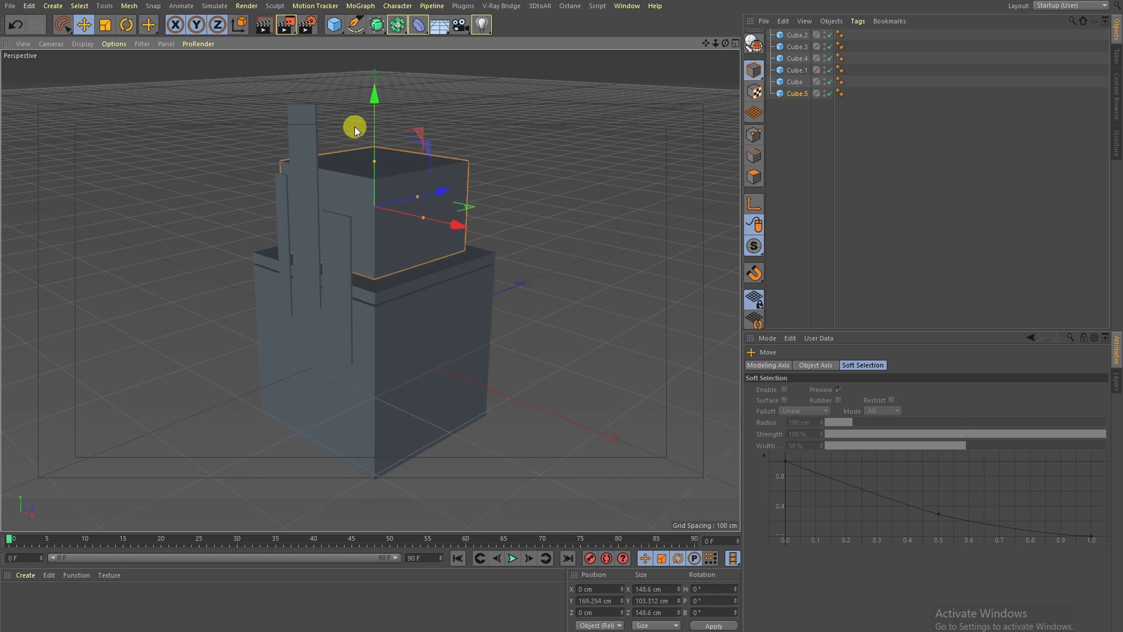
pyautogui.click(794, 161)
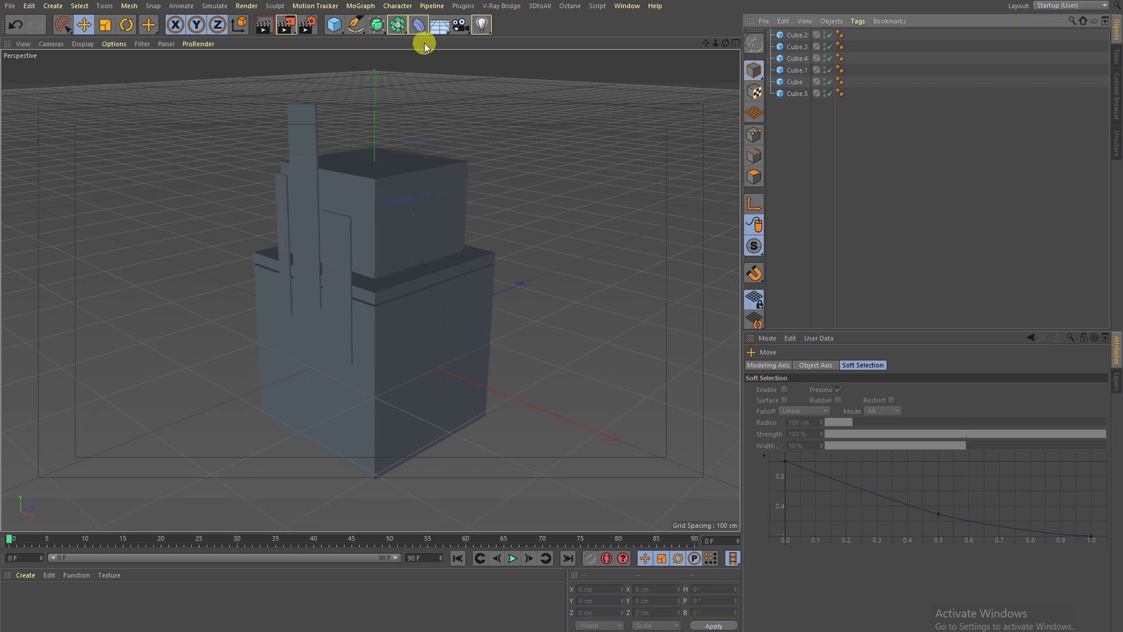
# Add a Tube with a wider hole and four sides, forming a square ring.
pyautogui.click(330, 28)
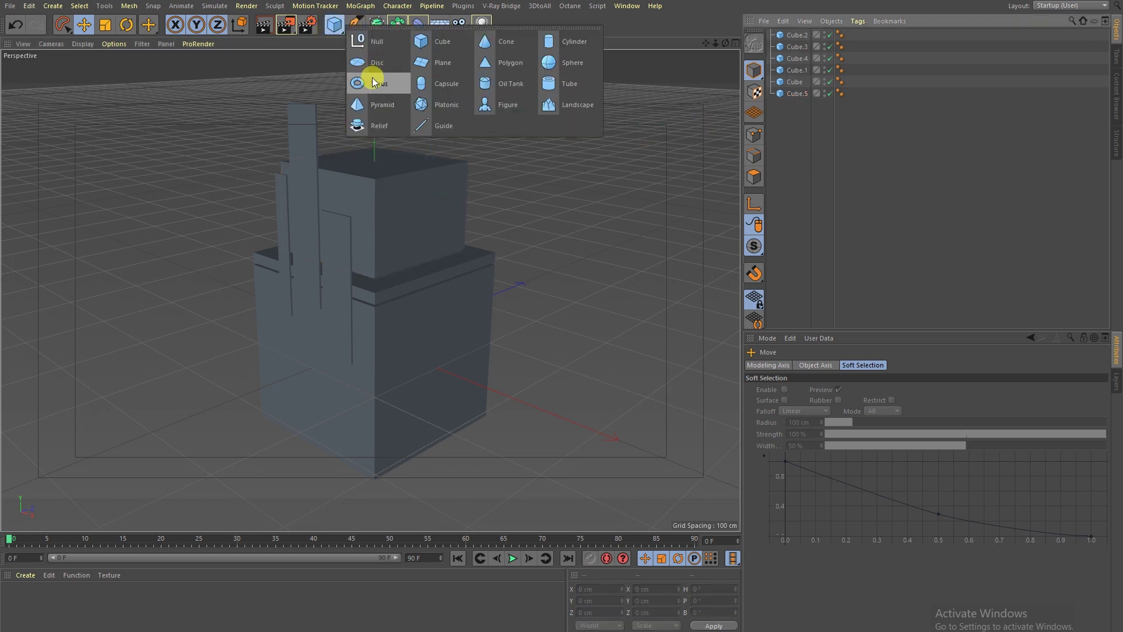
pyautogui.click(567, 86)
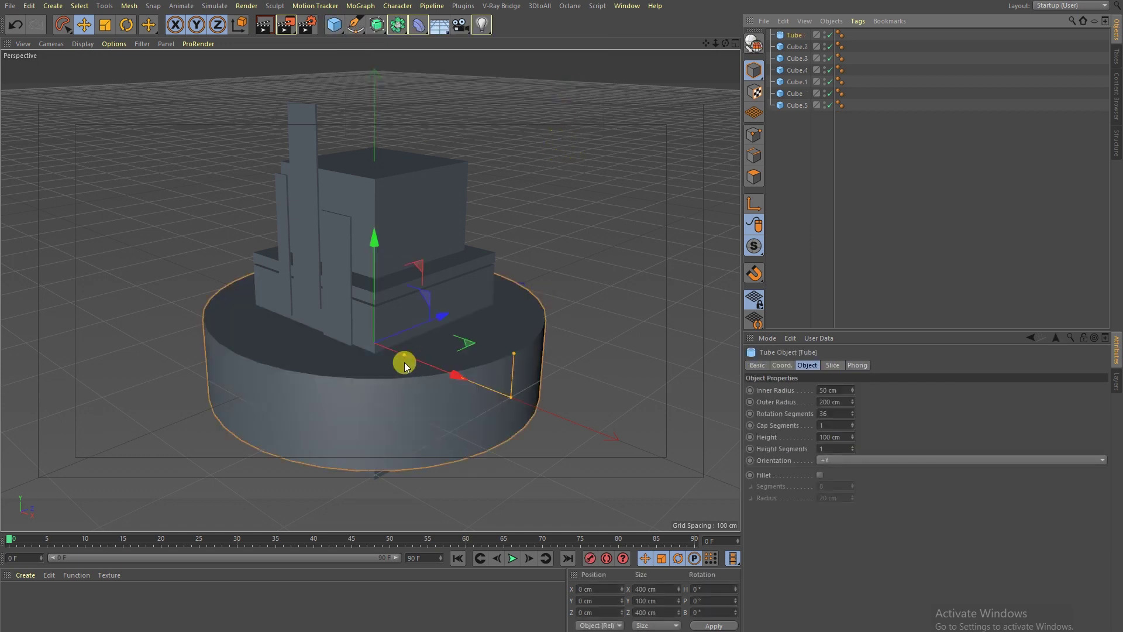
pyautogui.moveTo(404, 356); pyautogui.dragTo(504, 395)
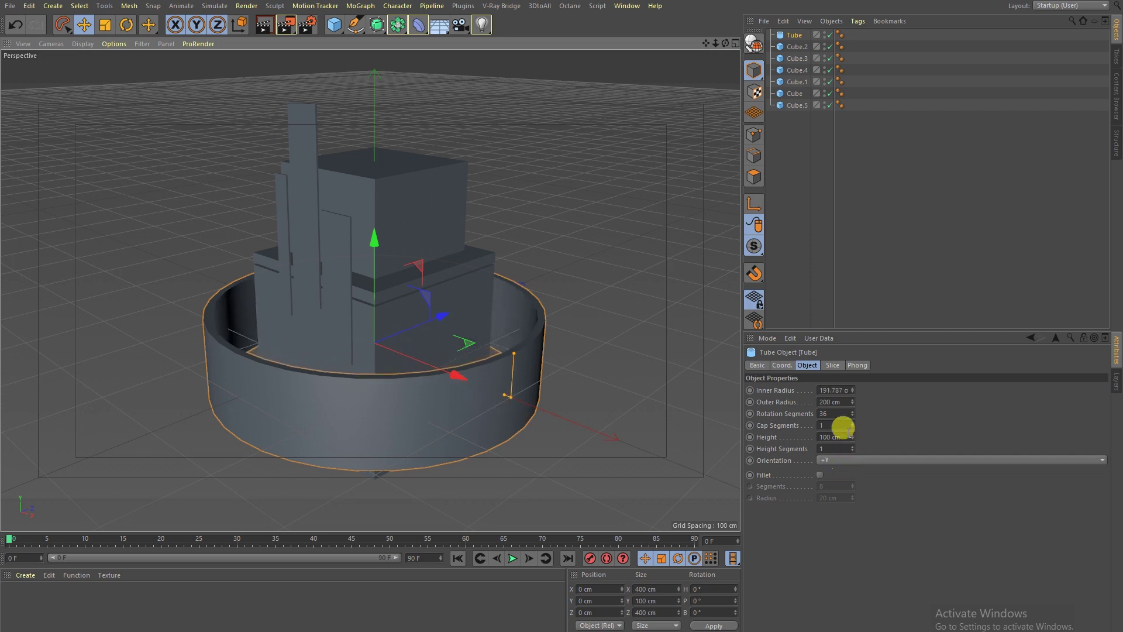
pyautogui.moveTo(852, 413); pyautogui.dragTo(852, 468)
pyautogui.moveTo(852, 413); pyautogui.dragTo(852, 410)
pyautogui.click(827, 414)
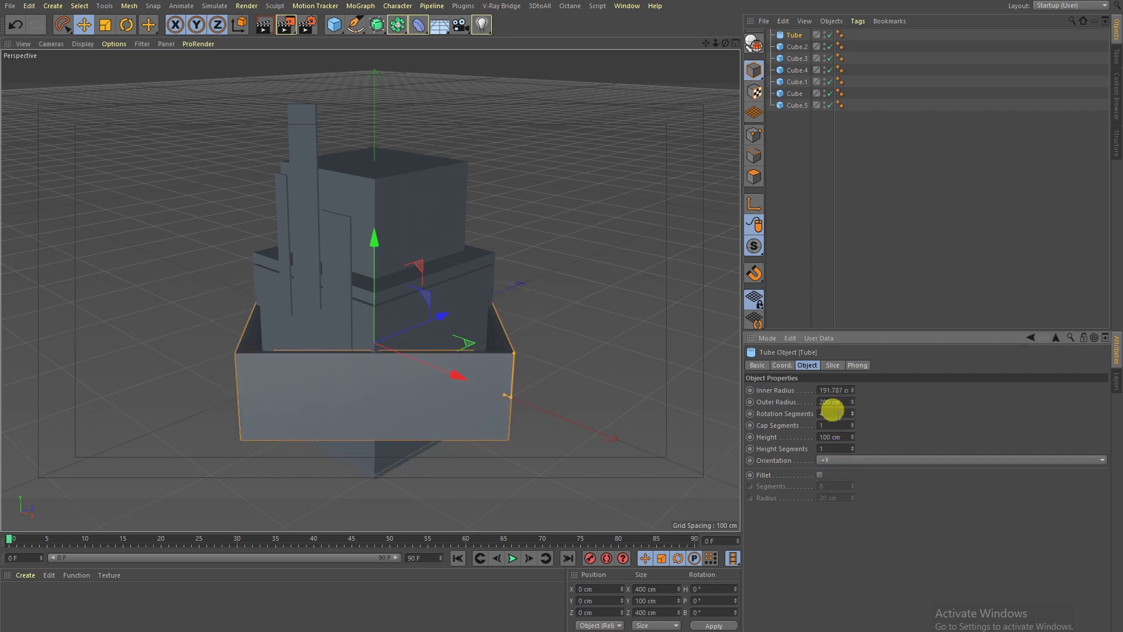
# In the top view, rotate the square ring to about −44.135° to align with the tower.
pyautogui.middleClick(381, 232)
pyautogui.middleClick(531, 138)
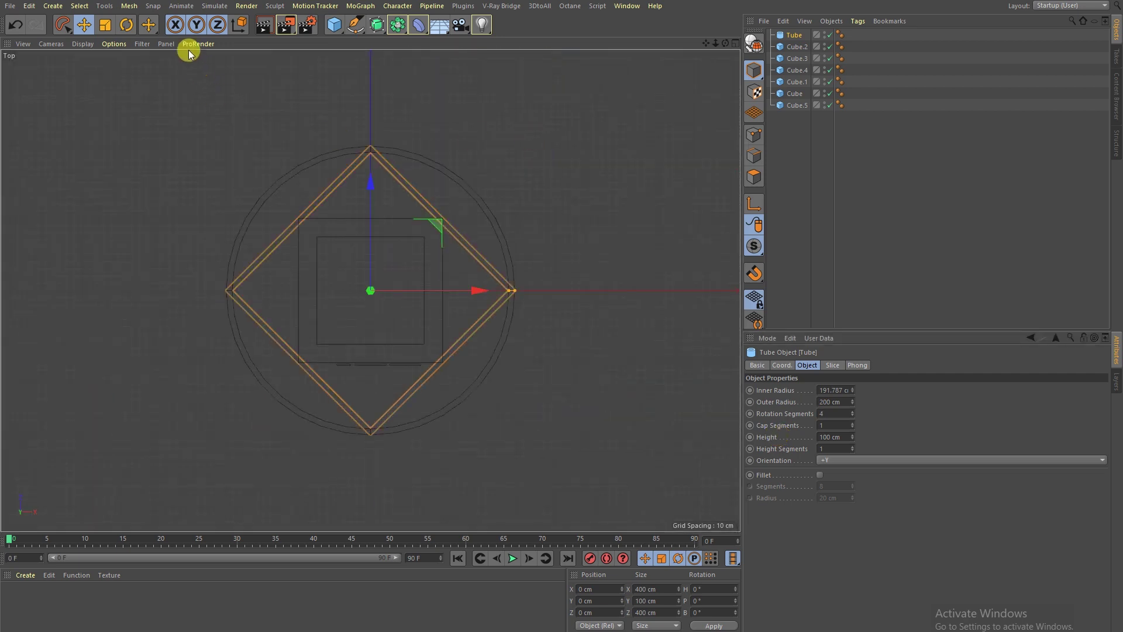
pyautogui.click(126, 25)
pyautogui.moveTo(414, 238); pyautogui.dragTo(429, 289)
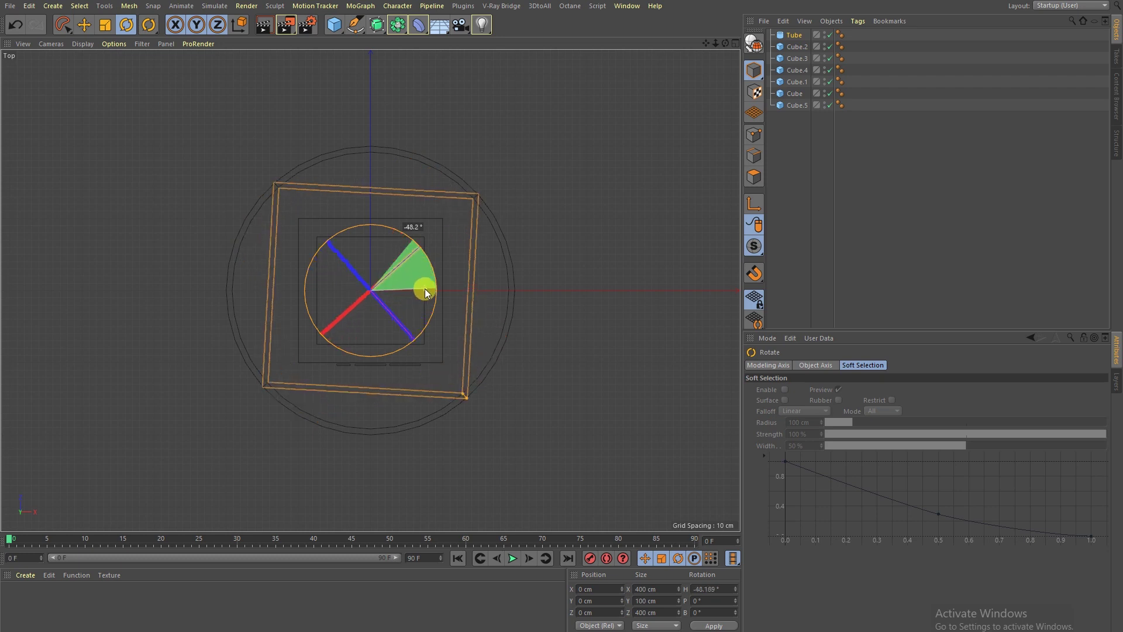
pyautogui.moveTo(430, 289); pyautogui.dragTo(431, 288)
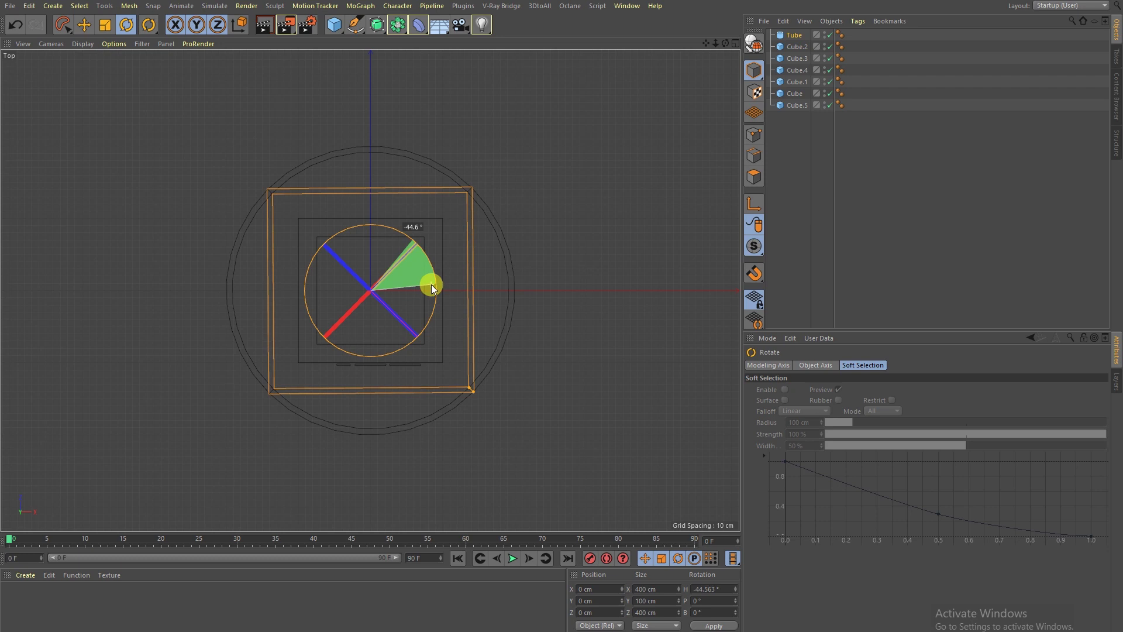
pyautogui.moveTo(432, 285); pyautogui.dragTo(433, 284)
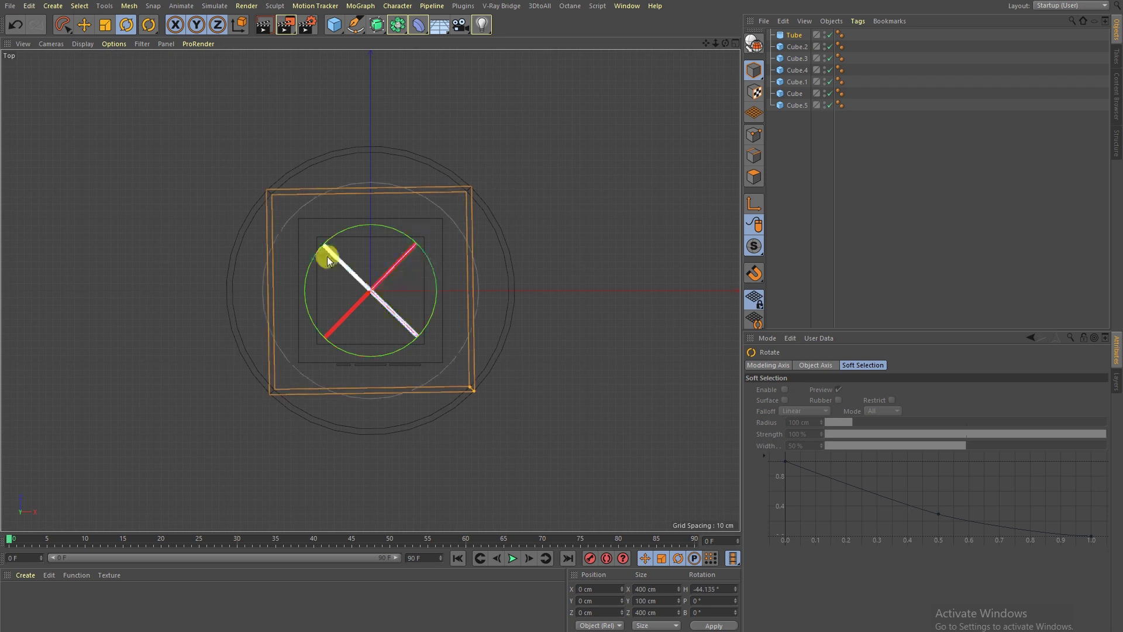
# Raise the ring to 108.284 cm and scale it to 362 × 80.5 × 362 cm.
pyautogui.click(84, 25)
pyautogui.middleClick(282, 201)
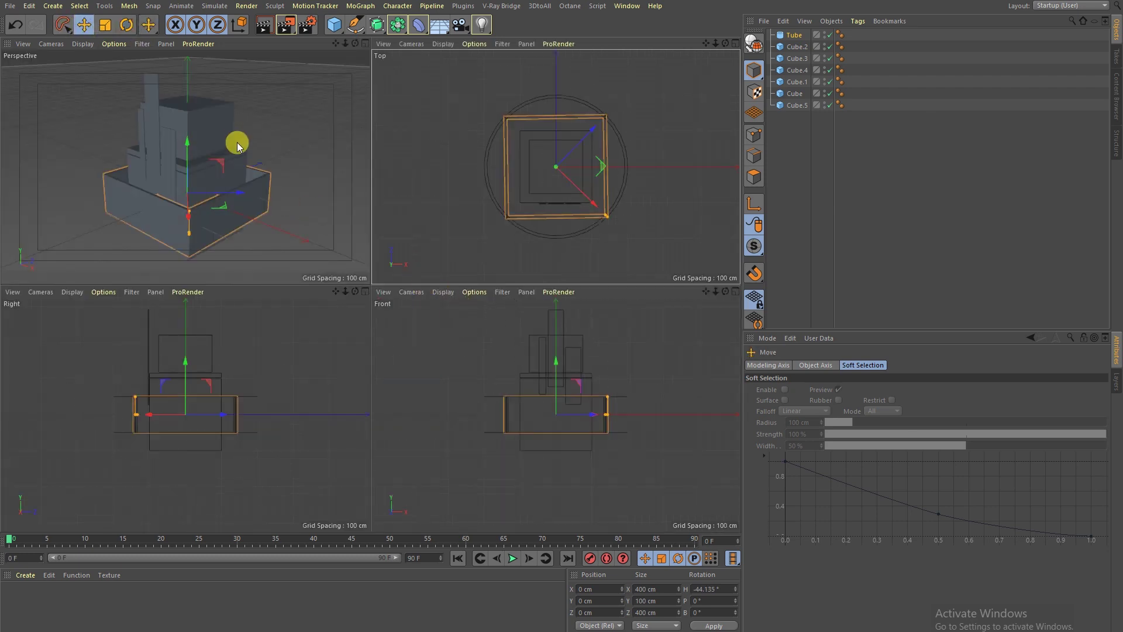
pyautogui.middleClick(271, 177)
pyautogui.moveTo(374, 270)
pyautogui.mouseDown()
pyautogui.moveTo(371, 80)
pyautogui.moveTo(355, 179)
pyautogui.mouseUp()
pyautogui.click(105, 25)
pyautogui.moveTo(193, 163)
pyautogui.mouseDown()
pyautogui.moveTo(230, 176)
pyautogui.moveTo(190, 213)
pyautogui.mouseUp()
# Deselect the tube ring and add a Plane object, shown in the side view.
pyautogui.press('e')
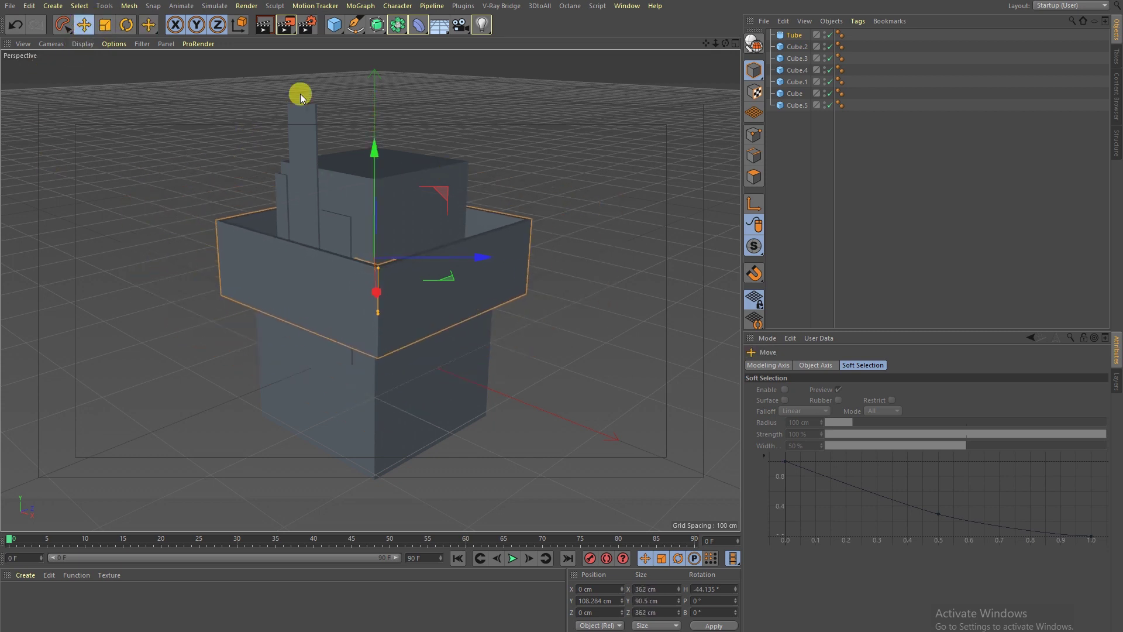
pyautogui.click(875, 217)
pyautogui.click(335, 29)
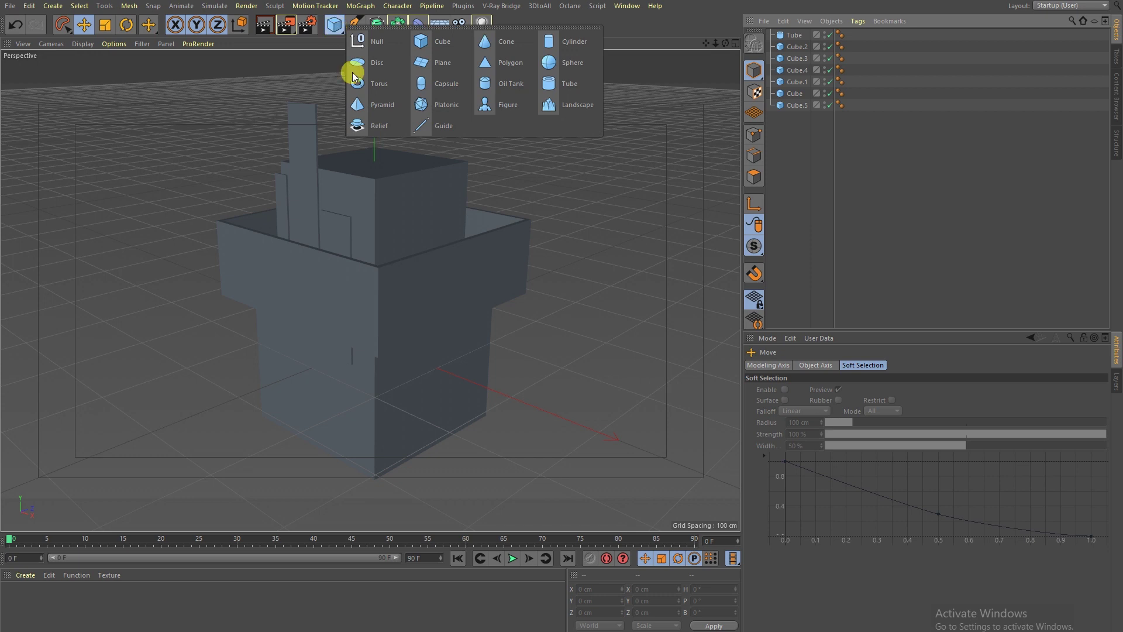
pyautogui.click(434, 63)
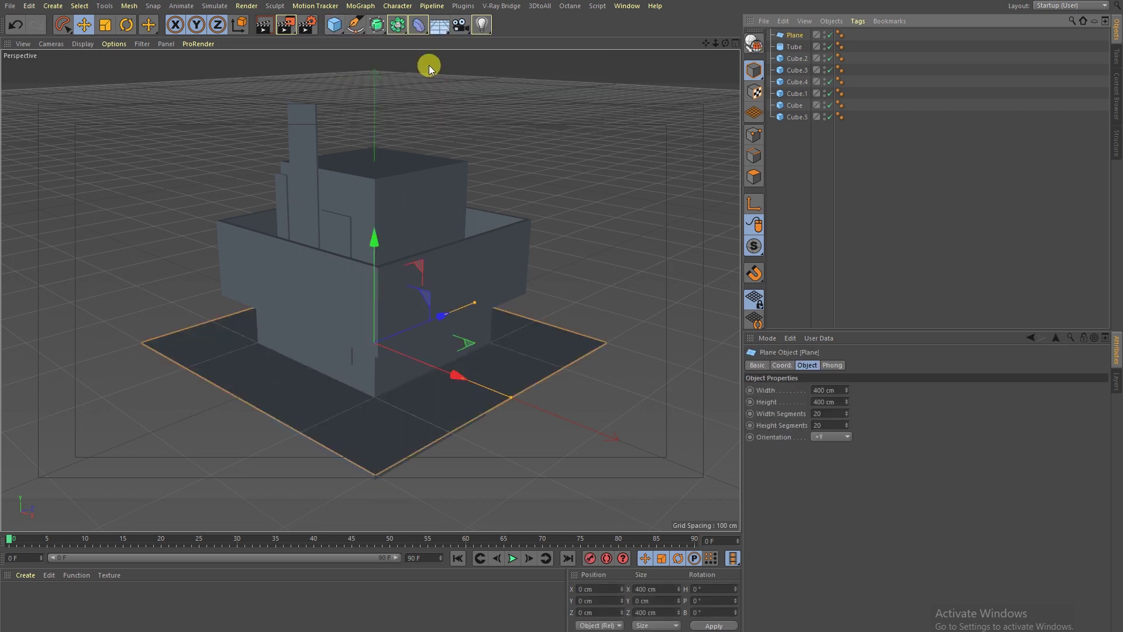
pyautogui.middleClick(413, 238)
pyautogui.middleClick(275, 405)
# Lower the plane to −99.724 cm and enlarge it to 1024 × 1024 cm as the ground.
pyautogui.moveTo(370, 254); pyautogui.dragTo(366, 326)
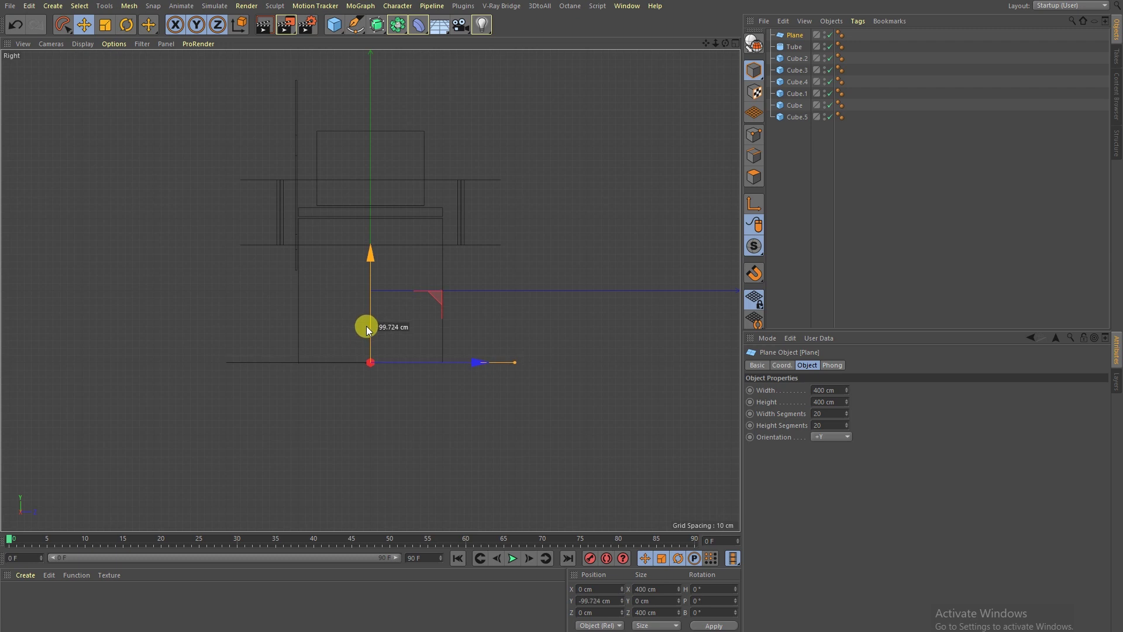
pyautogui.click(106, 25)
pyautogui.moveTo(226, 247); pyautogui.dragTo(153, 246)
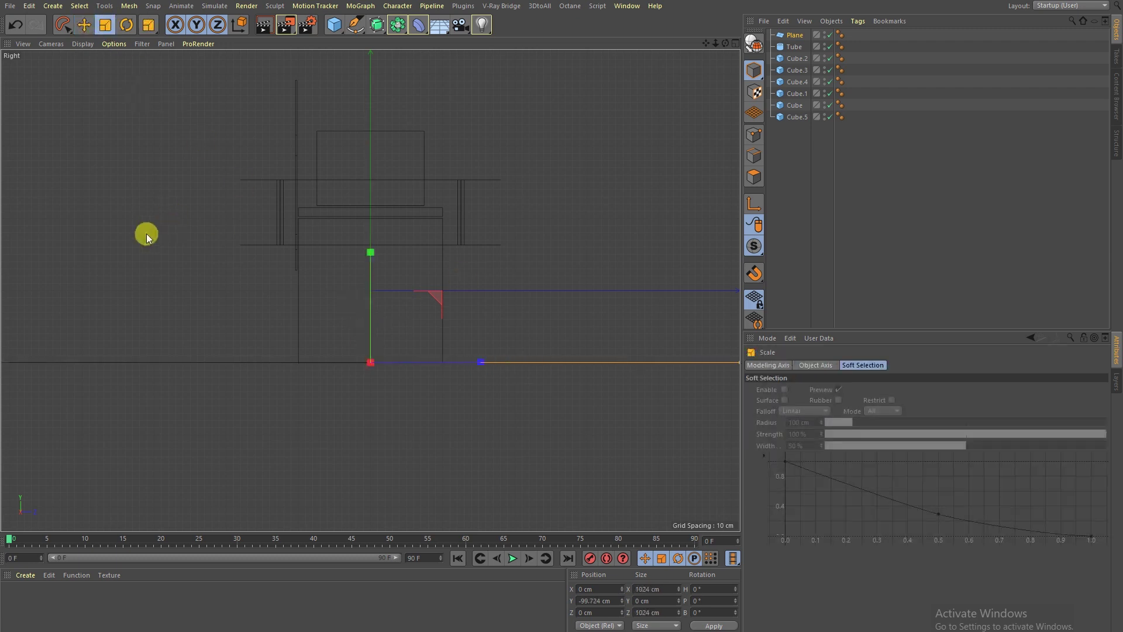
pyautogui.middleClick(152, 249)
pyautogui.middleClick(162, 163)
pyautogui.moveTo(165, 167)
pyautogui.keyDown('alt'); pyautogui.mouseDown()
pyautogui.moveTo(401, 226)
pyautogui.moveTo(383, 156)
pyautogui.moveTo(351, 155)
pyautogui.moveTo(343, 183)
pyautogui.moveTo(406, 186)
pyautogui.mouseUp(); pyautogui.keyUp('alt')
pyautogui.click(383, 200)
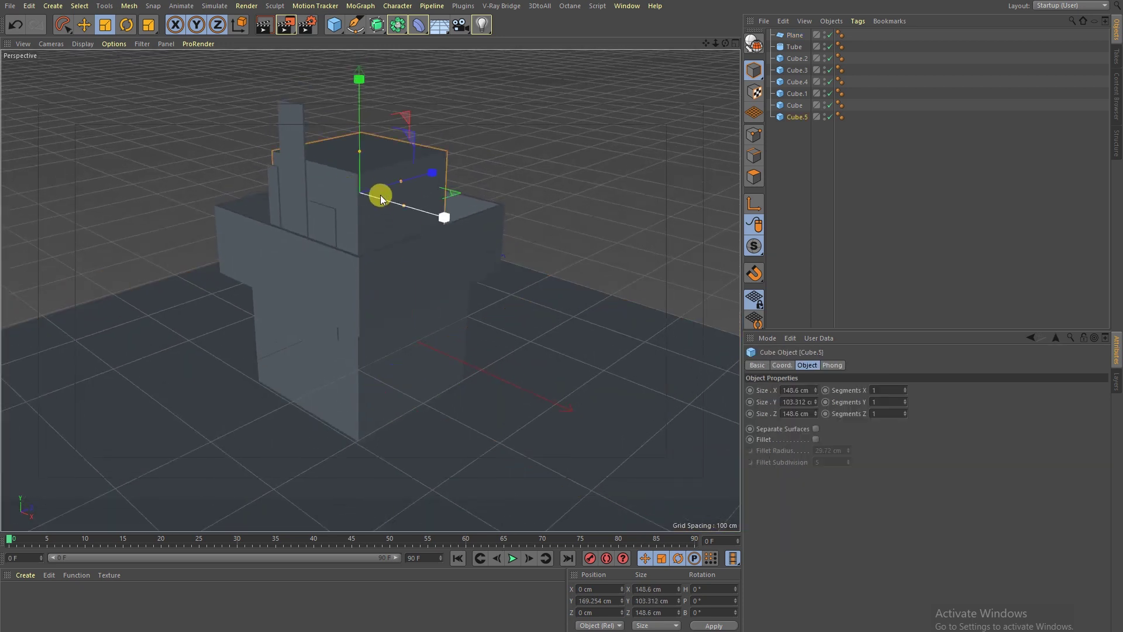
# Duplicate the top cube and lift the copy above the tower top.
pyautogui.click(365, 264)
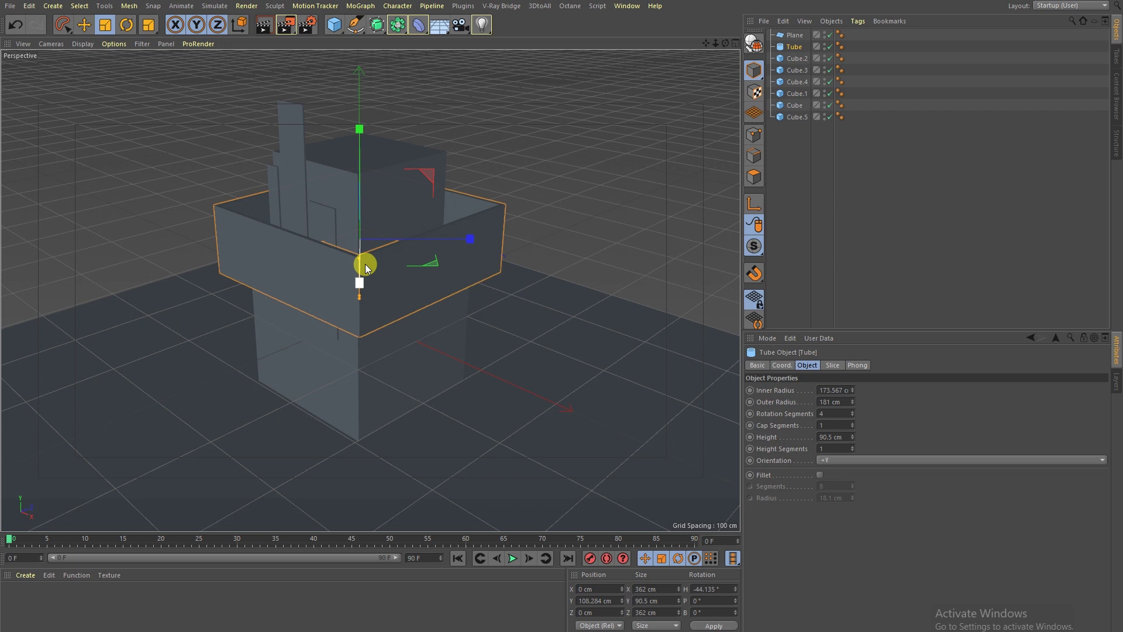
pyautogui.click(402, 153)
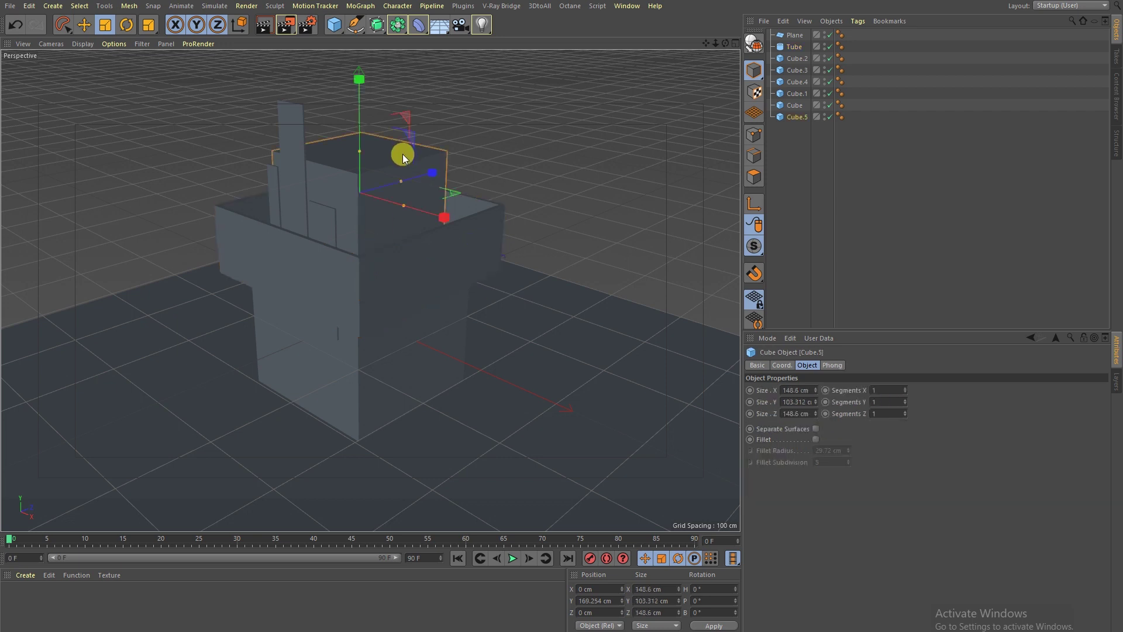
pyautogui.keyDown('alt'); pyautogui.moveTo(402, 154); pyautogui.dragTo(420, 180, button='middle'); pyautogui.keyUp('alt')
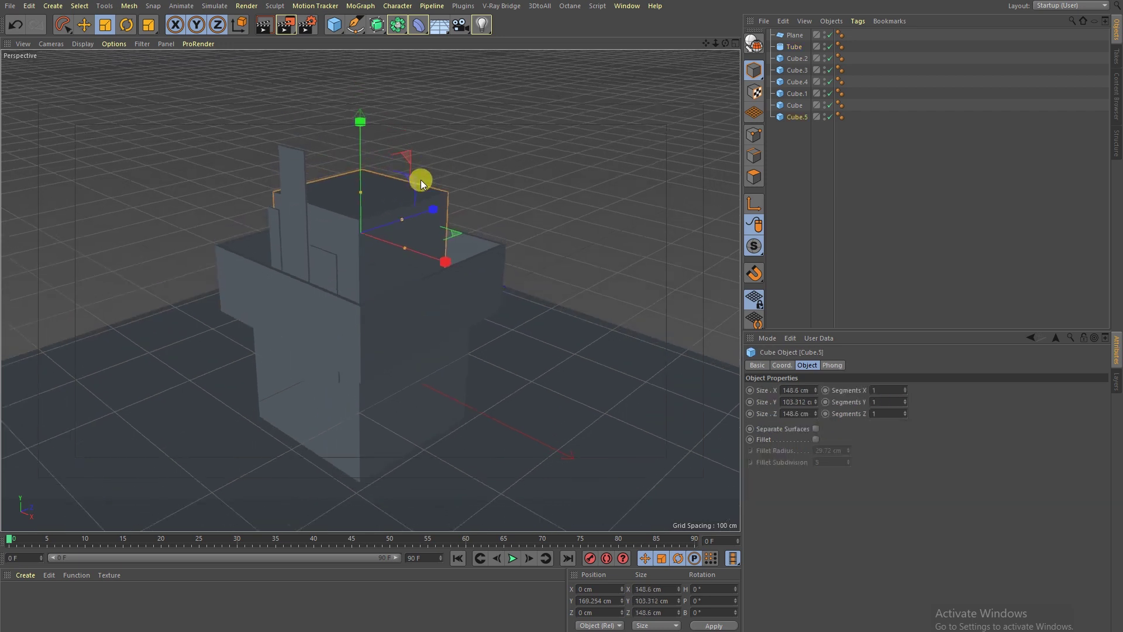
pyautogui.keyDown('ctrl'); pyautogui.moveTo(790, 117); pyautogui.dragTo(792, 129); pyautogui.keyUp('ctrl')
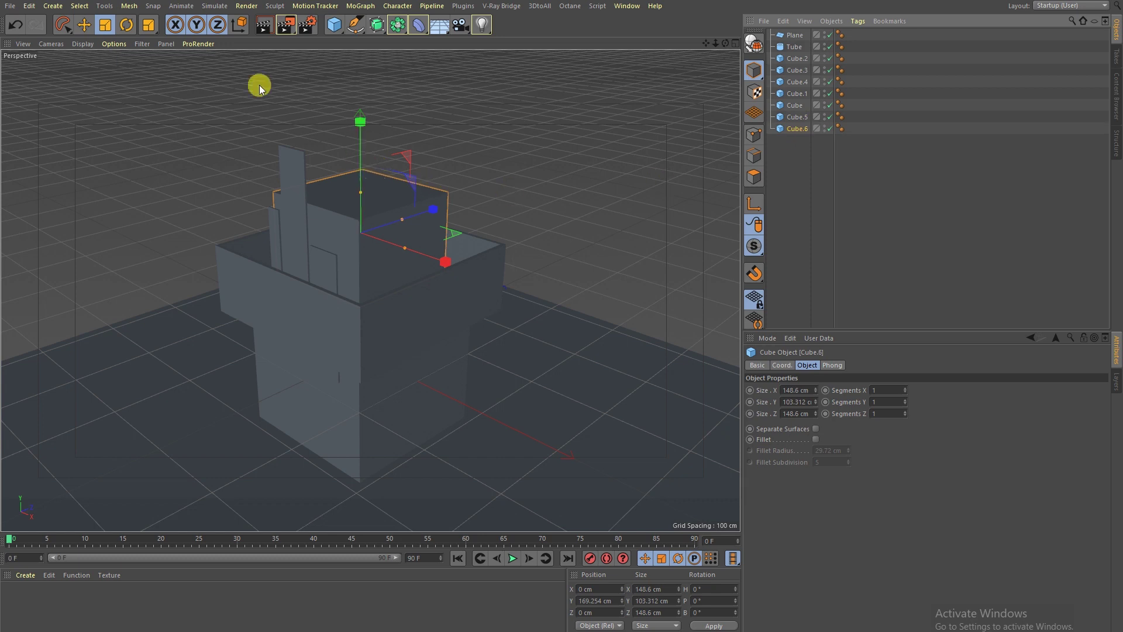
pyautogui.click(83, 28)
pyautogui.moveTo(366, 150); pyautogui.dragTo(359, 75)
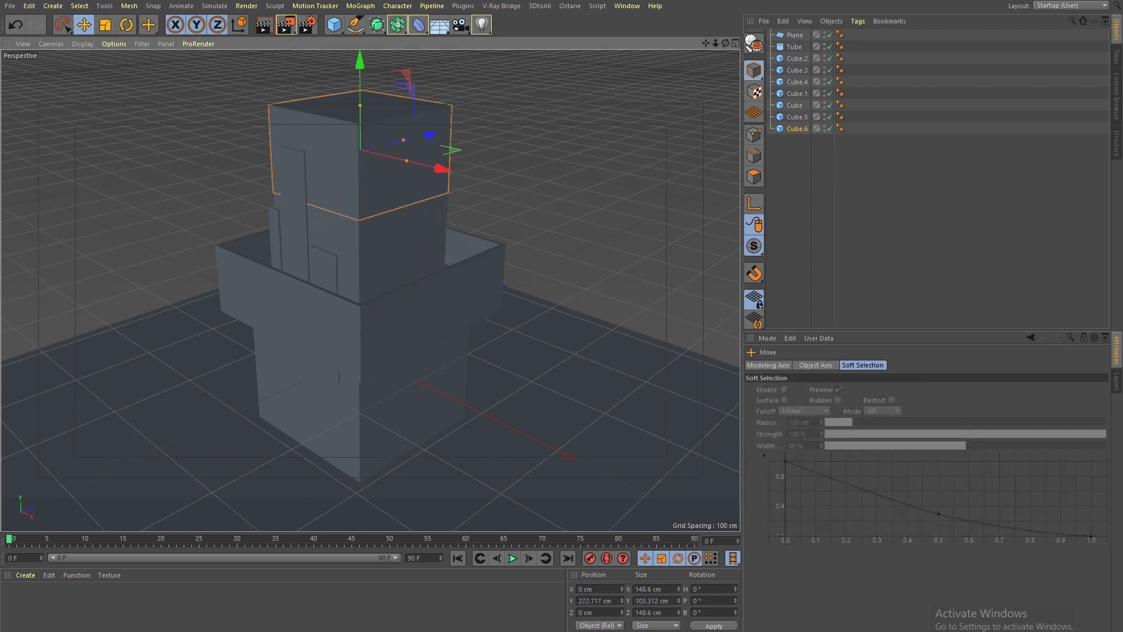
# Shrink the copy to 137.158 × 95.357 × 137.158 cm, seated flush at 270.693 cm.
pyautogui.click(106, 28)
pyautogui.moveTo(478, 109); pyautogui.dragTo(470, 109)
pyautogui.press('e')
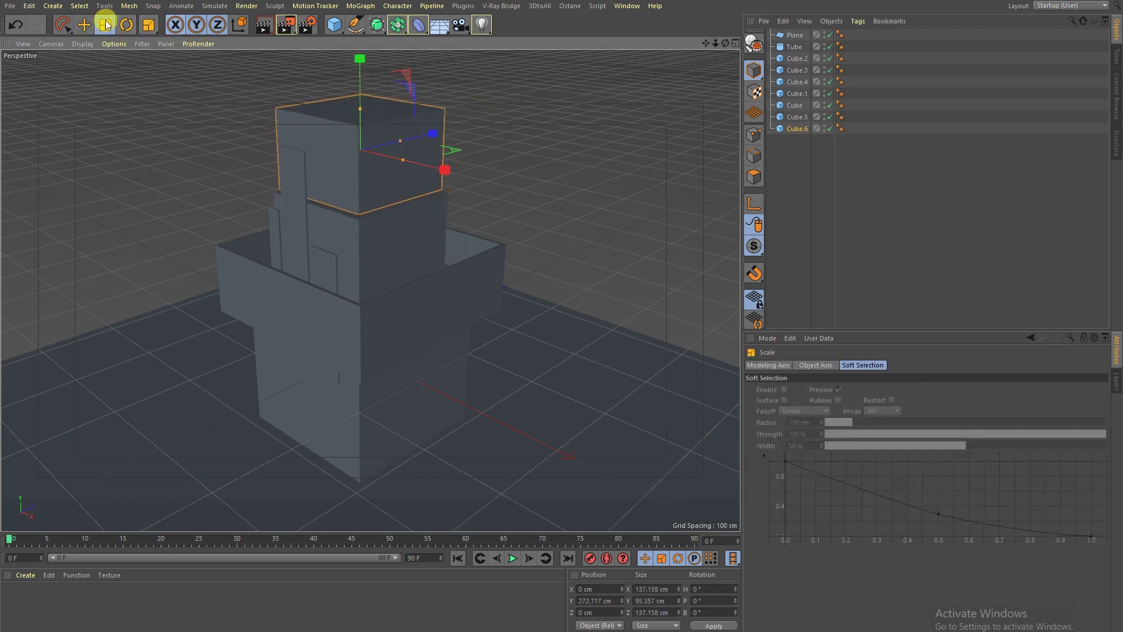
pyautogui.moveTo(363, 76); pyautogui.dragTo(361, 78)
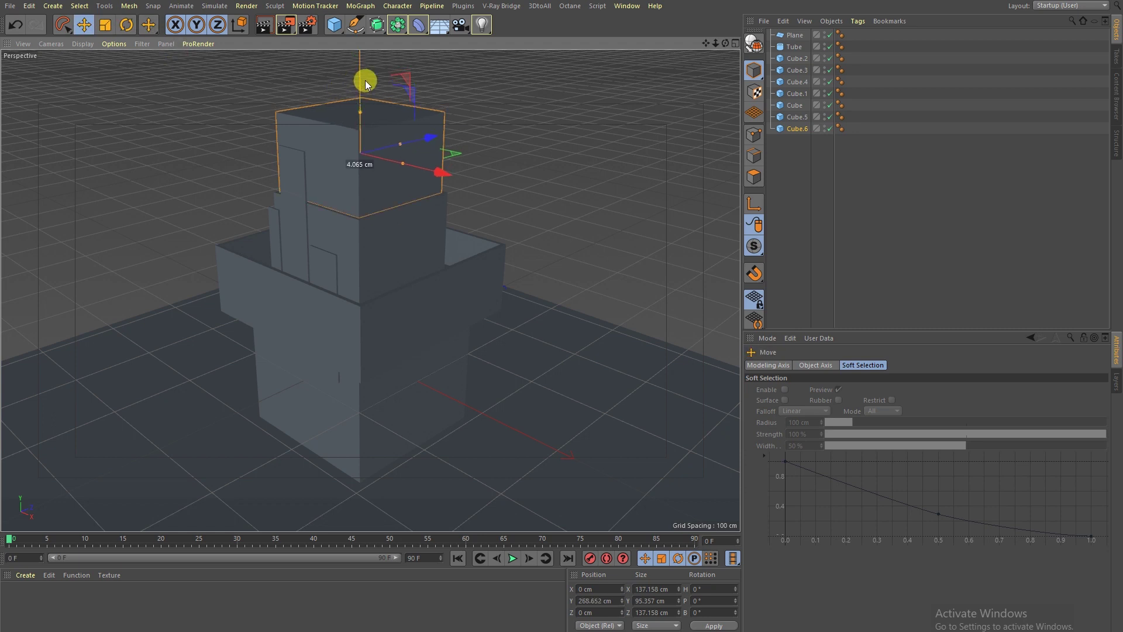
pyautogui.click(450, 212)
# Select the lower base cube and duplicate it.
pyautogui.moveTo(450, 212)
pyautogui.keyDown('alt'); pyautogui.mouseDown()
pyautogui.moveTo(452, 185)
pyautogui.moveTo(428, 206)
pyautogui.moveTo(427, 177)
pyautogui.mouseUp(); pyautogui.keyUp('alt')
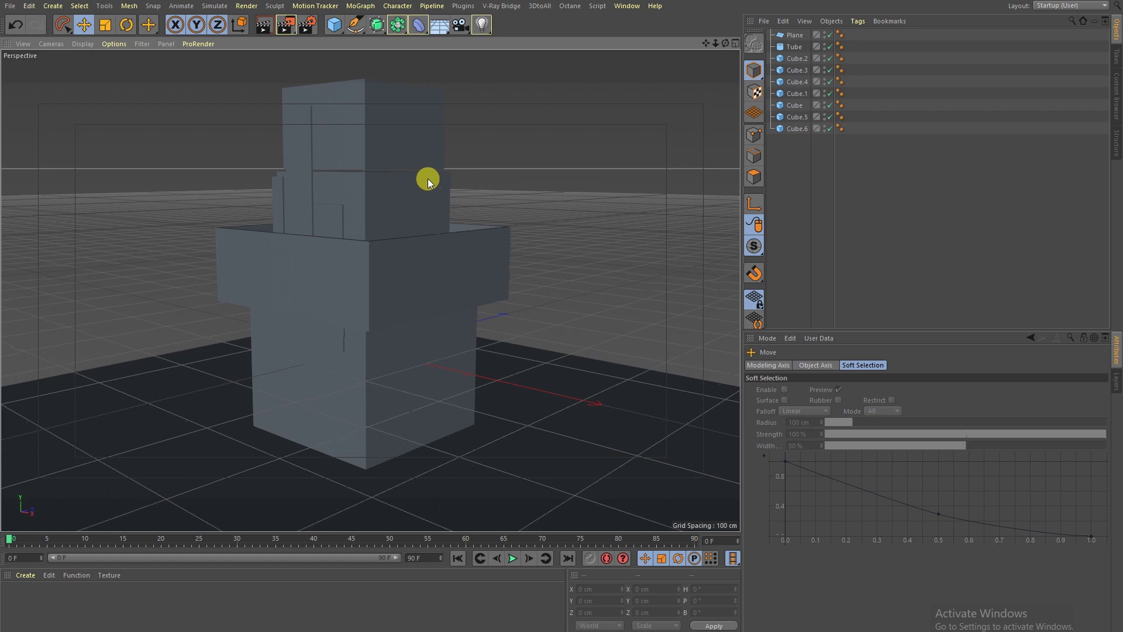
pyautogui.click(414, 268)
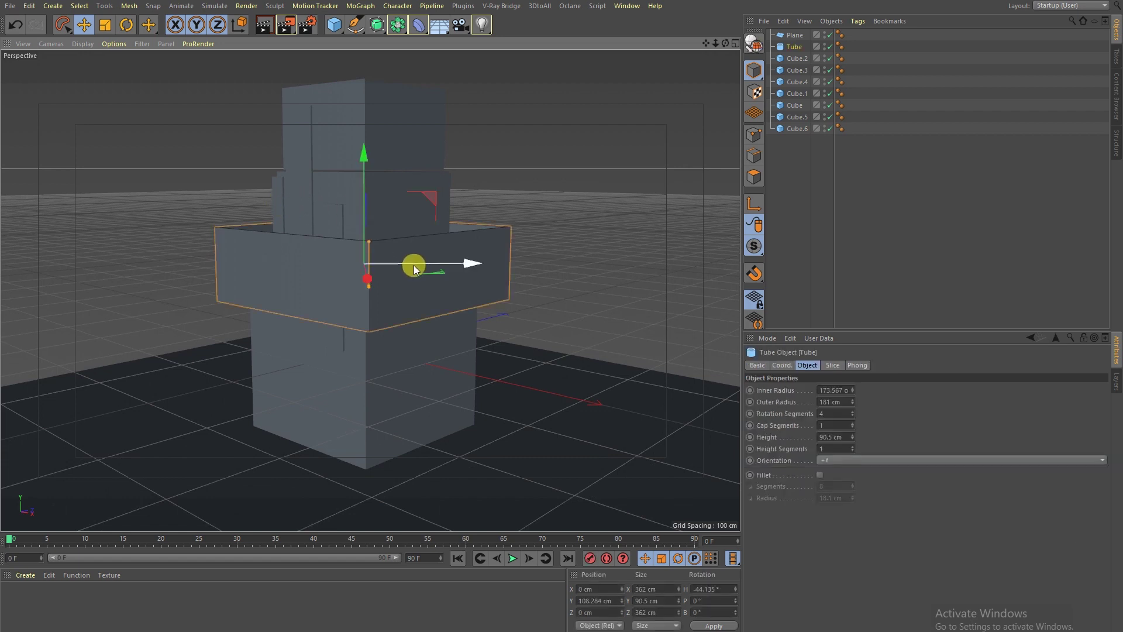
pyautogui.click(848, 216)
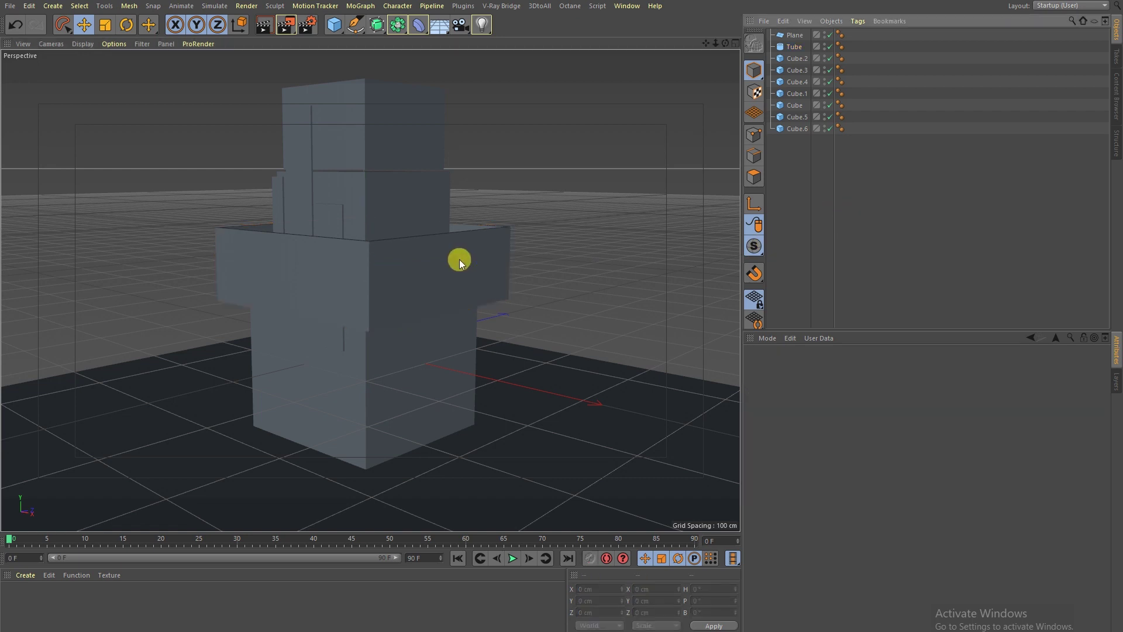
pyautogui.click(425, 370)
pyautogui.keyDown('ctrl'); pyautogui.moveTo(787, 109); pyautogui.dragTo(785, 130); pyautogui.keyUp('ctrl')
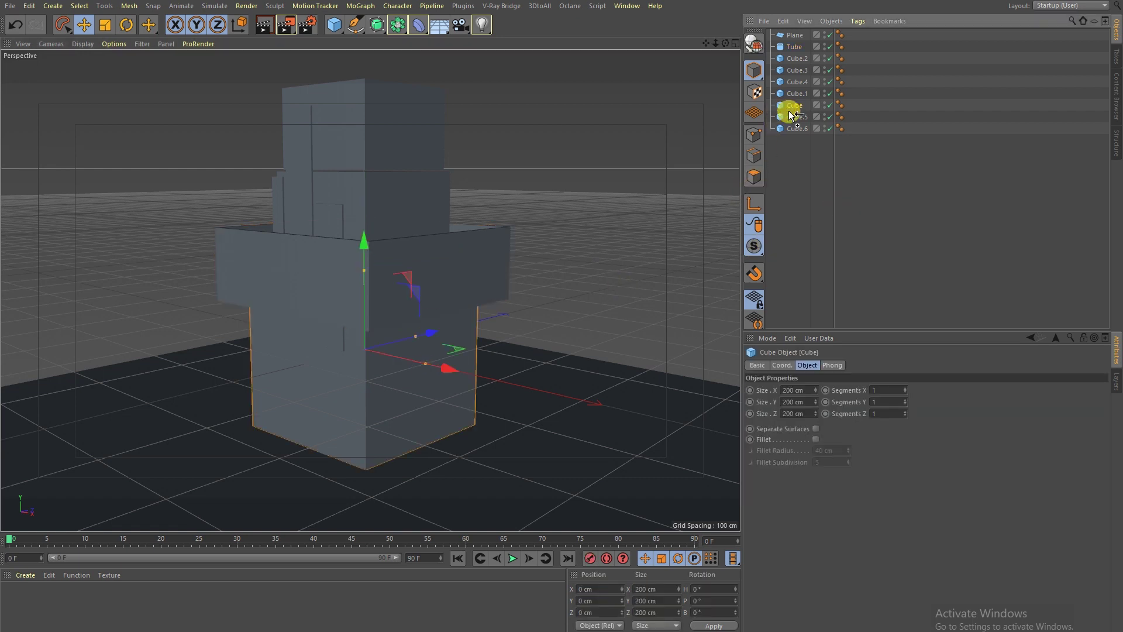
# Squash the base-cube copy to a 6.732 cm-thin slab at X 109.122 cm, then duplicate the tube ring.
pyautogui.moveTo(426, 358)
pyautogui.mouseDown()
pyautogui.moveTo(363, 356)
pyautogui.moveTo(489, 387)
pyautogui.mouseUp()
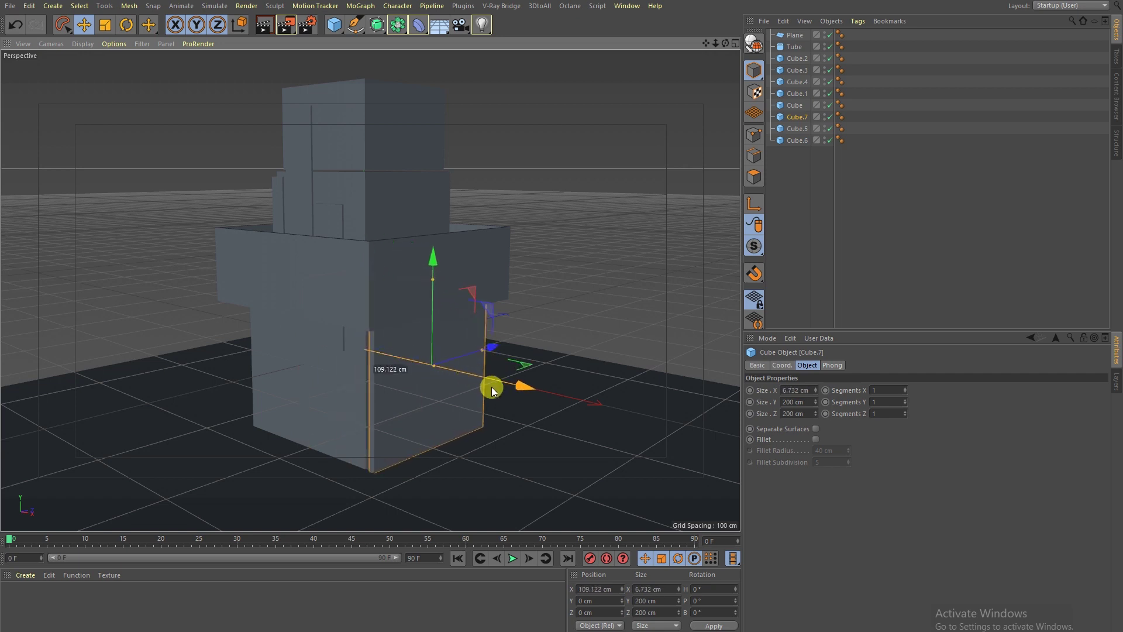
pyautogui.click(865, 270)
pyautogui.moveTo(398, 268)
pyautogui.keyDown('alt'); pyautogui.mouseDown()
pyautogui.moveTo(389, 238)
pyautogui.moveTo(439, 231)
pyautogui.moveTo(428, 225)
pyautogui.moveTo(393, 251)
pyautogui.moveTo(365, 188)
pyautogui.moveTo(365, 201)
pyautogui.mouseUp(); pyautogui.keyUp('alt')
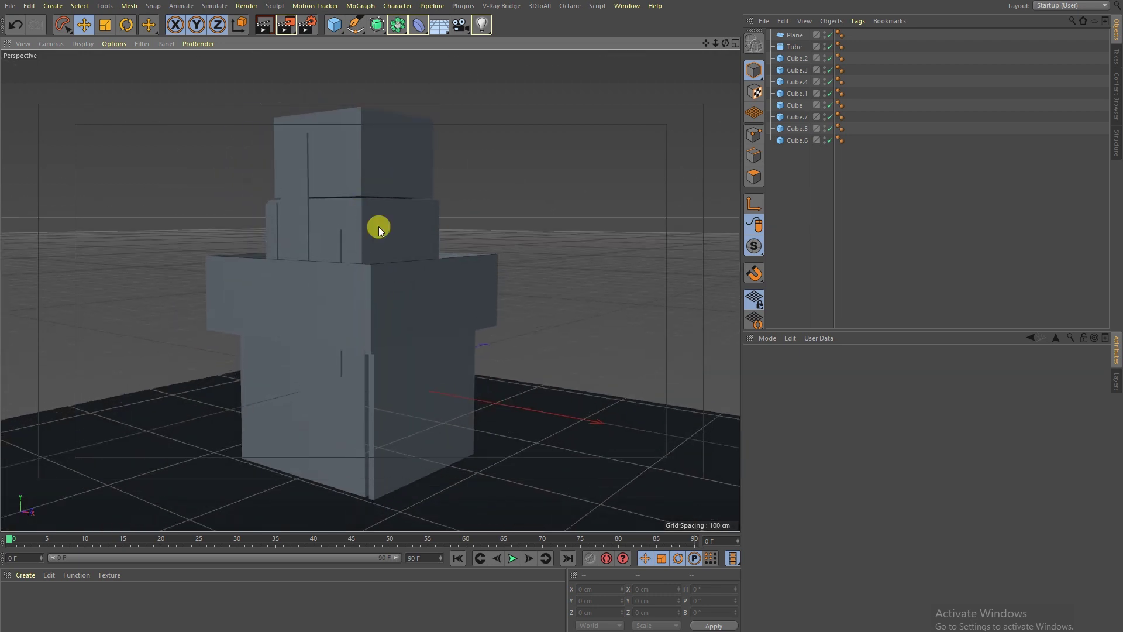
pyautogui.click(432, 273)
pyautogui.keyDown('ctrl'); pyautogui.moveTo(793, 46); pyautogui.dragTo(793, 44); pyautogui.keyUp('ctrl')
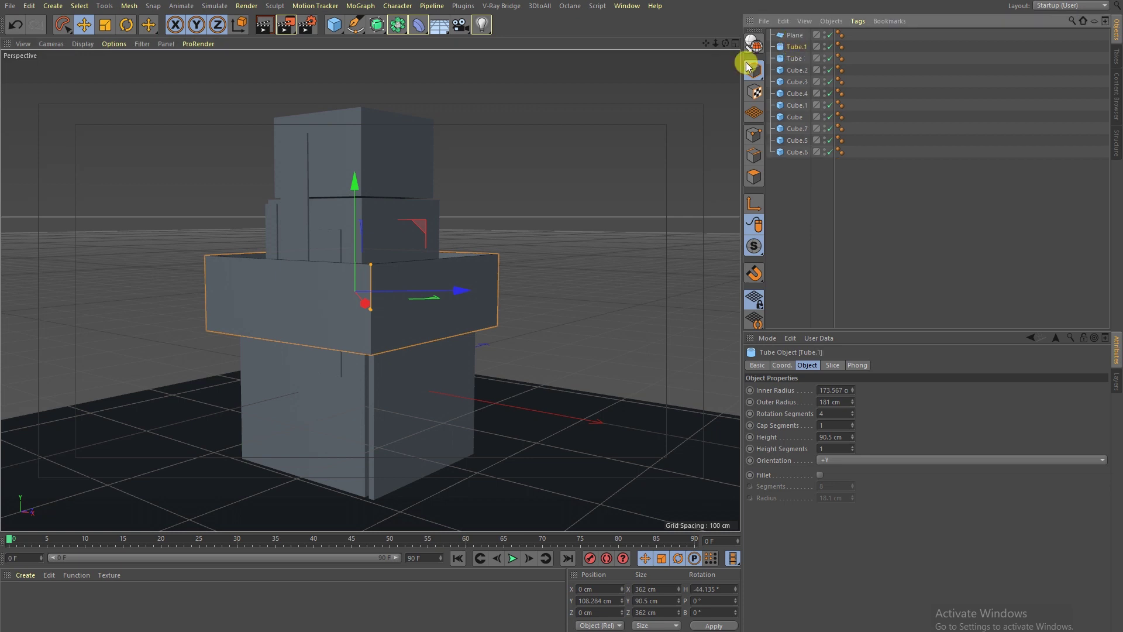
# Raise the ring copy to 261.77 cm and shrink it to fit the upper tower.
pyautogui.moveTo(372, 215)
pyautogui.mouseDown()
pyautogui.moveTo(373, 131)
pyautogui.moveTo(375, 144)
pyautogui.mouseUp()
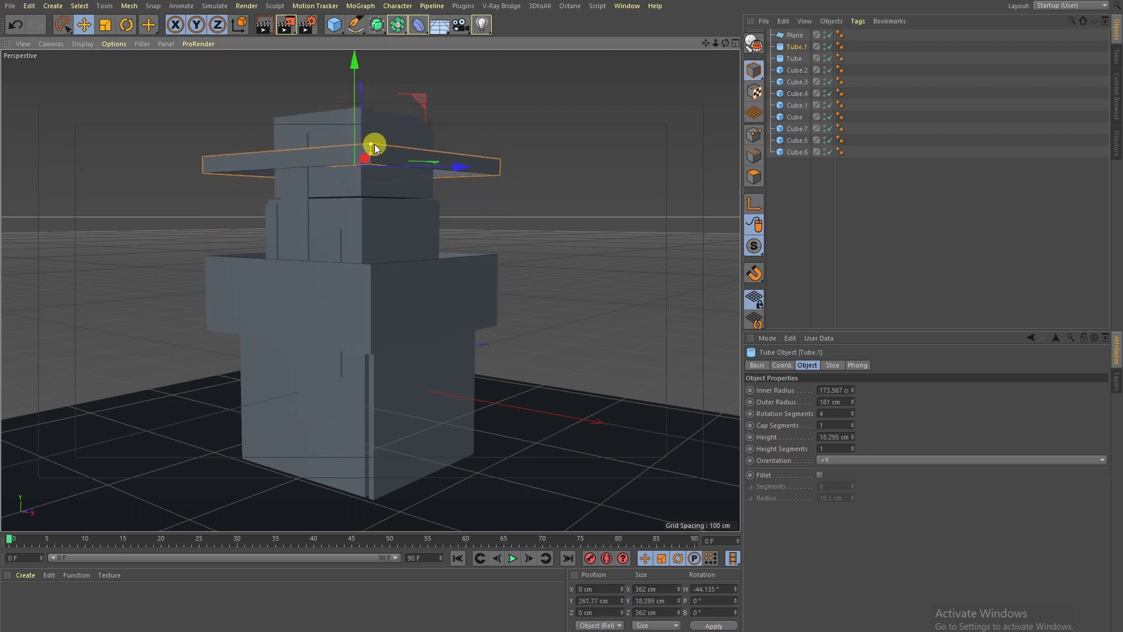
pyautogui.click(105, 24)
pyautogui.moveTo(568, 131); pyautogui.dragTo(368, 129)
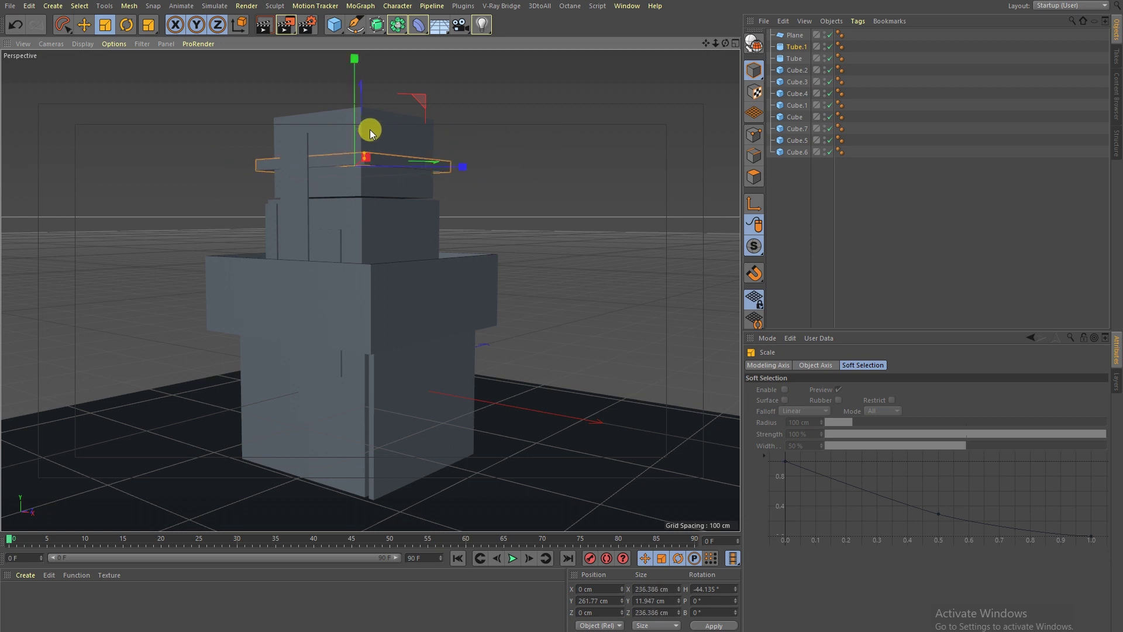
pyautogui.moveTo(336, 96)
pyautogui.keyDown('alt'); pyautogui.mouseDown()
pyautogui.moveTo(332, 191)
pyautogui.moveTo(316, 111)
pyautogui.moveTo(328, 89)
pyautogui.moveTo(364, 80)
pyautogui.moveTo(363, 101)
pyautogui.mouseUp(); pyautogui.keyUp('alt')
pyautogui.click(84, 24)
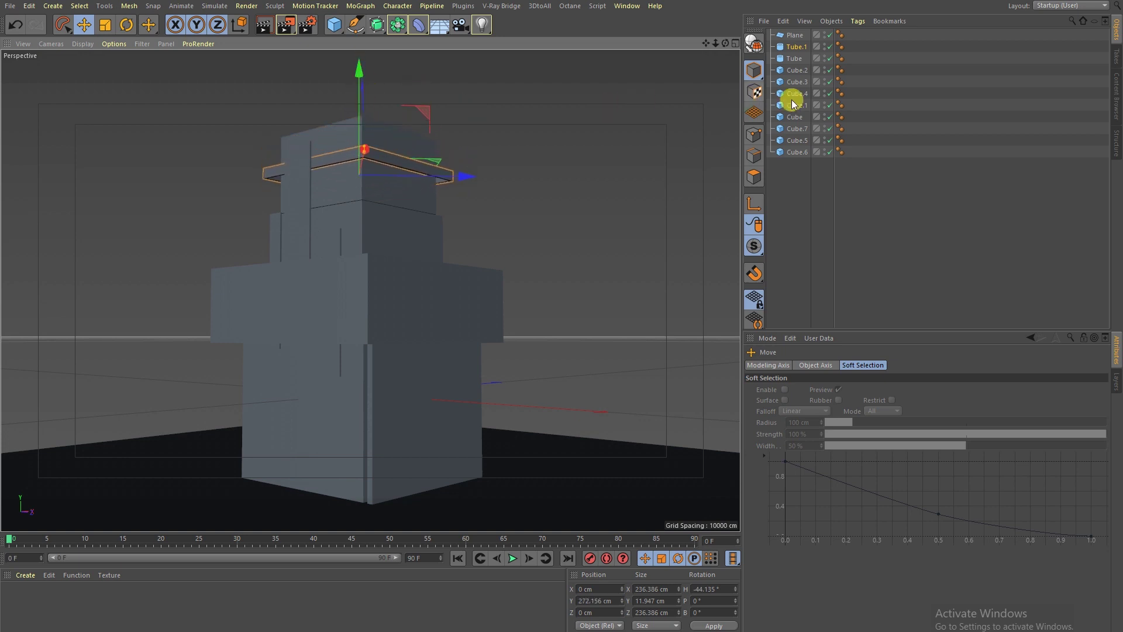
# Duplicate that ring and raise the new copy to 325.164 cm.
pyautogui.keyDown('ctrl'); pyautogui.moveTo(795, 51); pyautogui.dragTo(789, 41); pyautogui.keyUp('ctrl')
pyautogui.moveTo(358, 101); pyautogui.dragTo(366, 61)
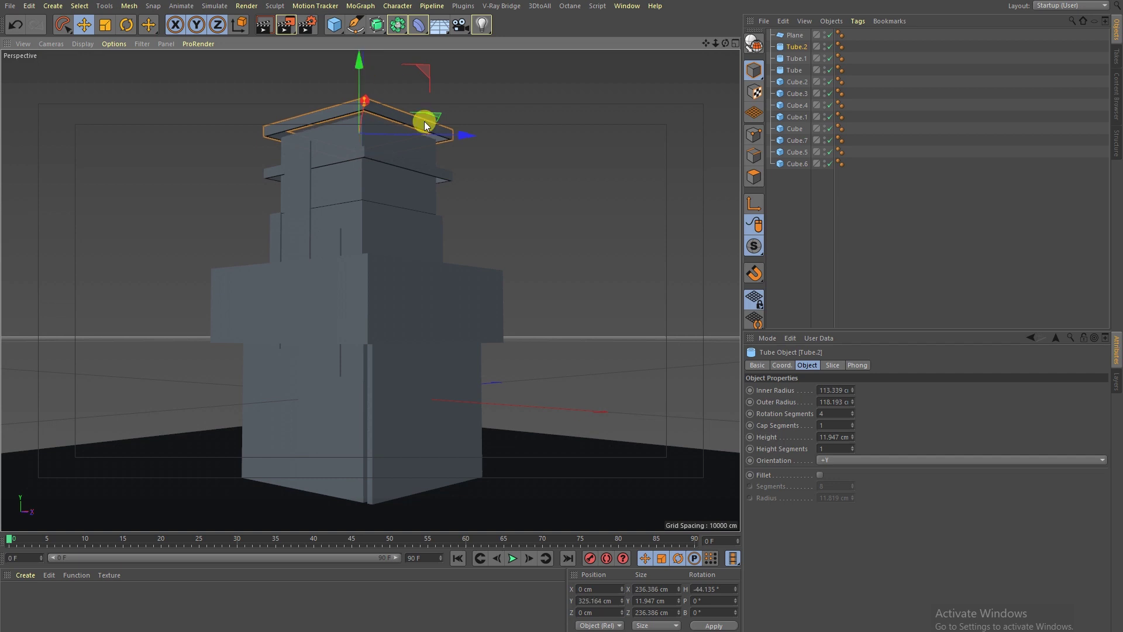
pyautogui.click(774, 189)
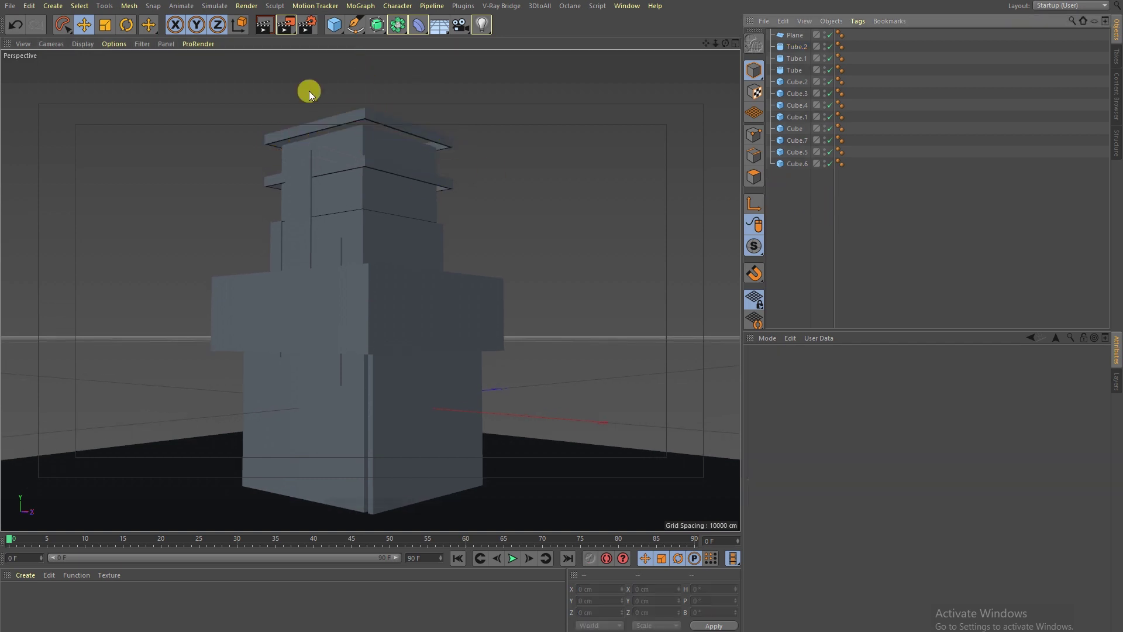
pyautogui.click(308, 29)
# Add Ambient Occlusion to the render effects and check a test render of the tower.
pyautogui.click(97, 200)
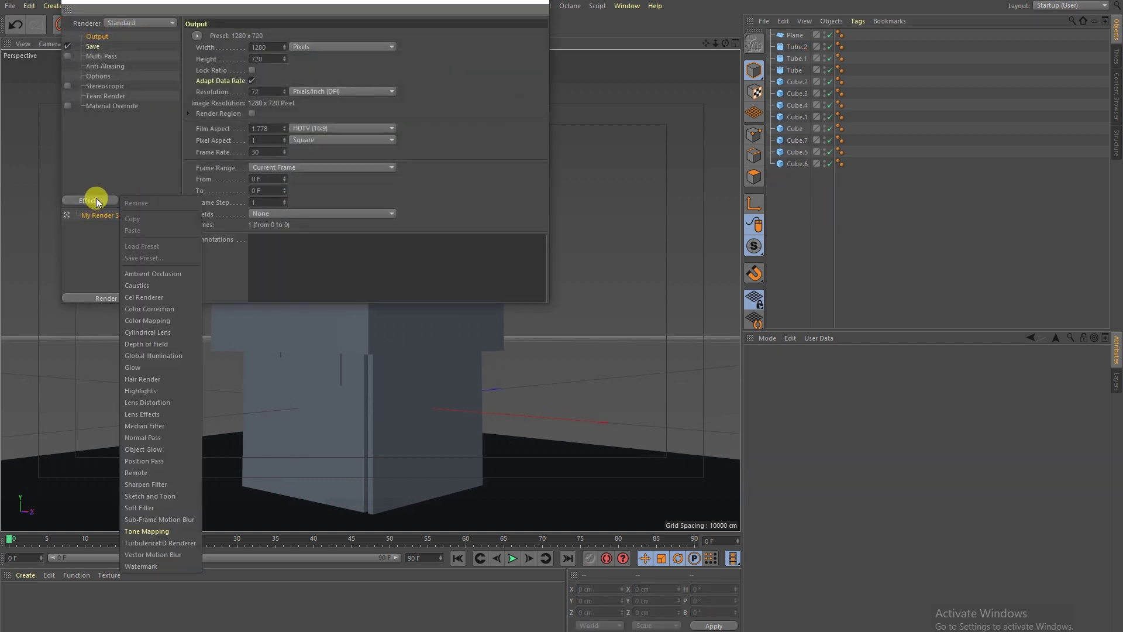
pyautogui.click(166, 276)
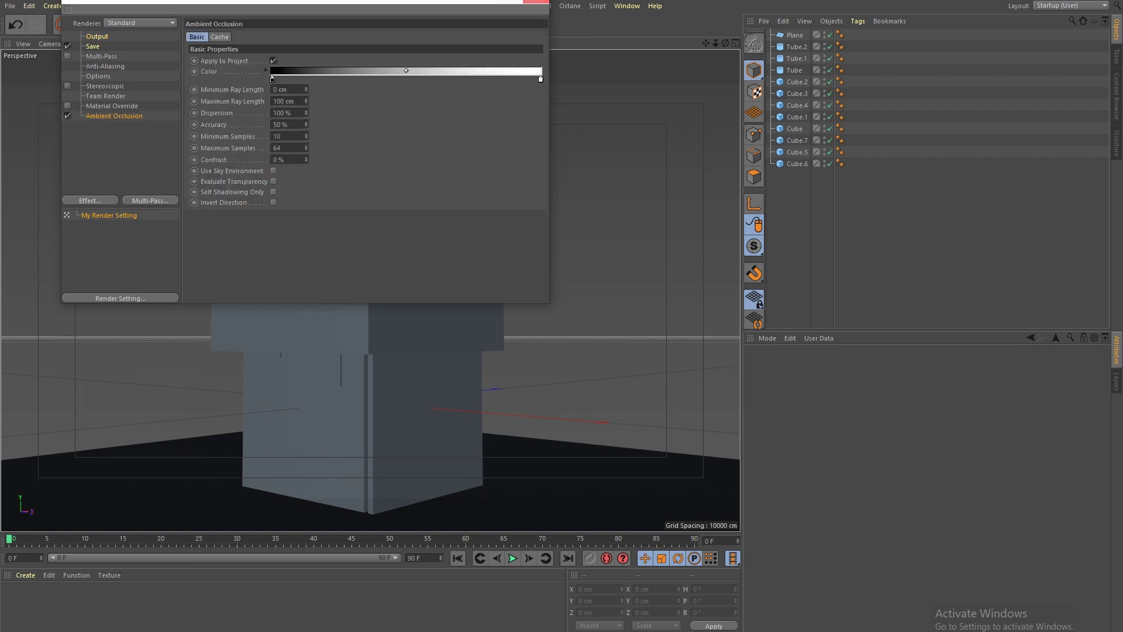
pyautogui.click(535, 1)
pyautogui.click(264, 27)
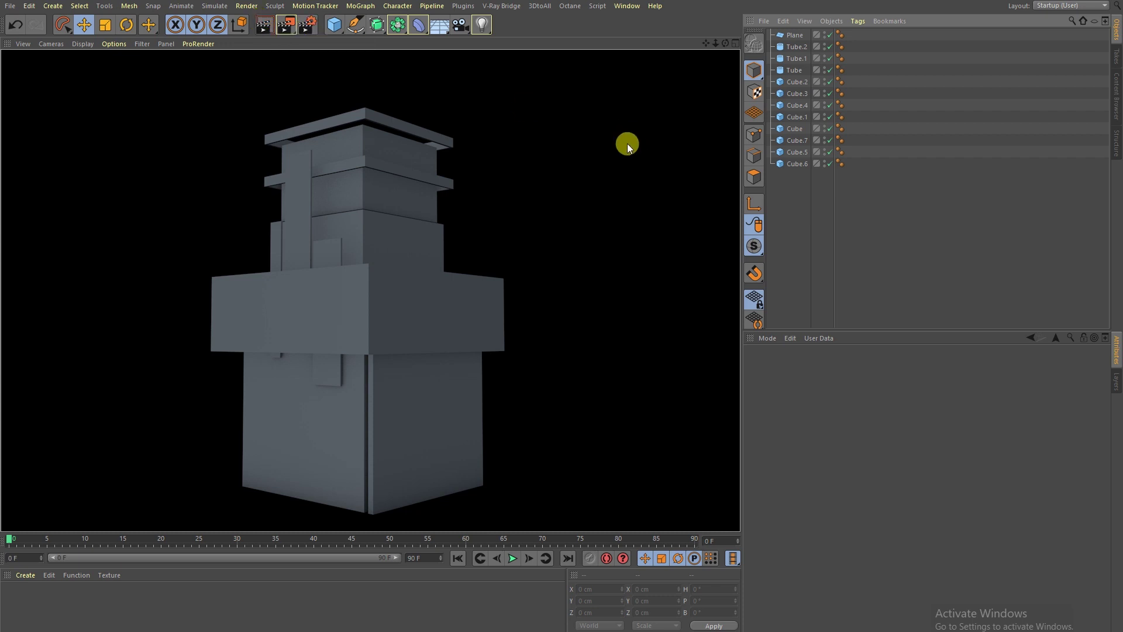
pyautogui.click(449, 248)
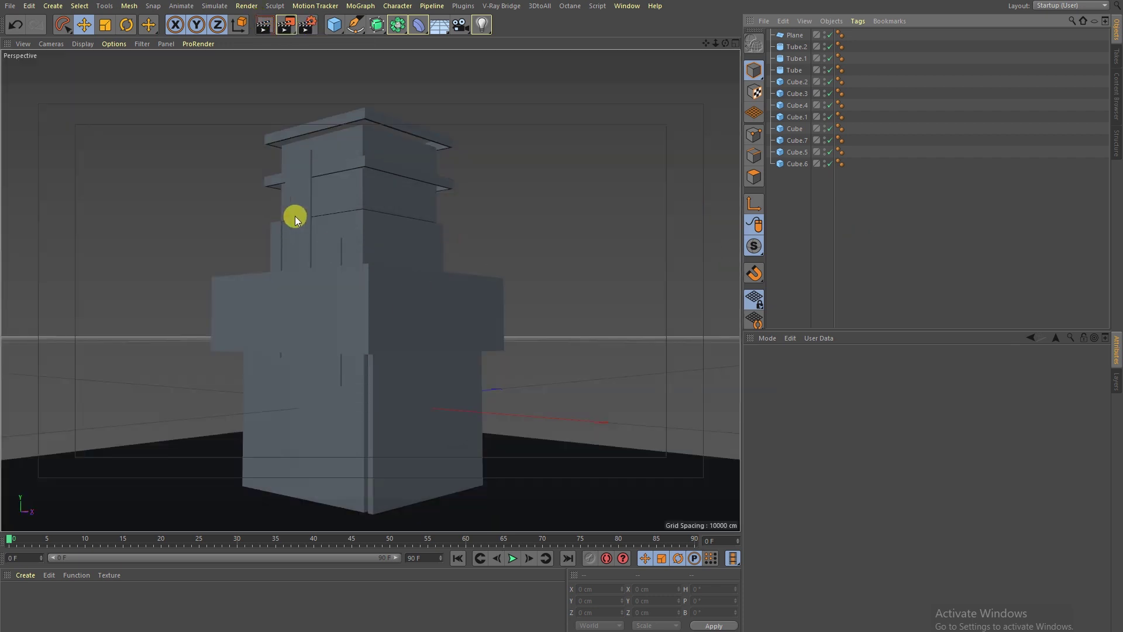
# Duplicate strip Cube.7 as Cube.8, making it much taller, thinner and raised.
pyautogui.click(429, 392)
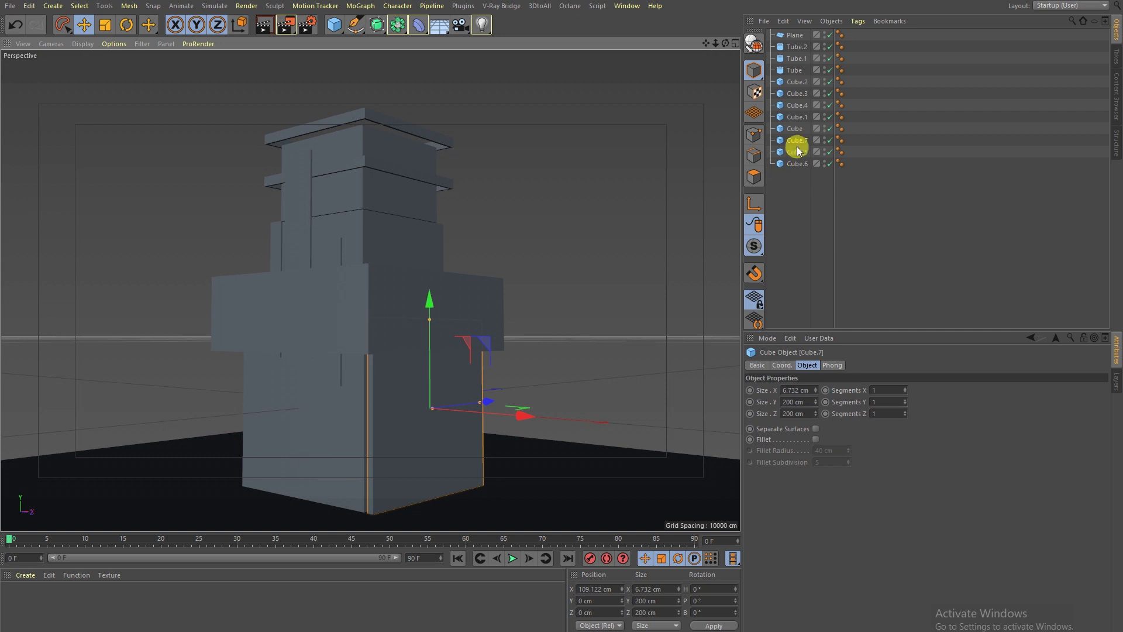
pyautogui.keyDown('ctrl'); pyautogui.moveTo(798, 144); pyautogui.dragTo(796, 135); pyautogui.keyUp('ctrl')
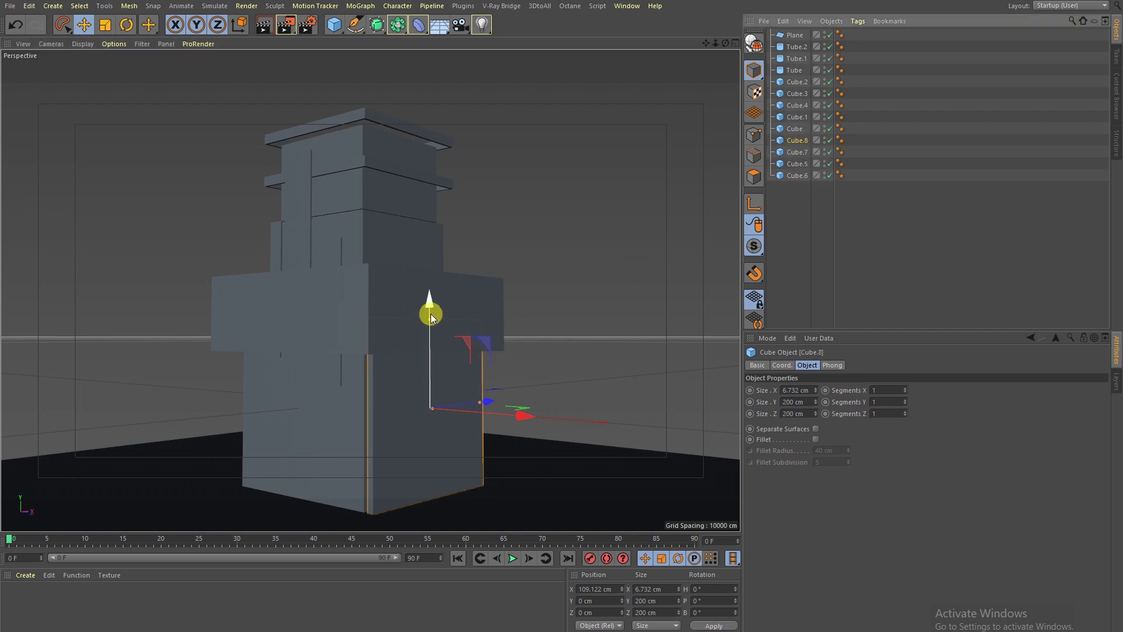
pyautogui.moveTo(433, 316); pyautogui.dragTo(432, 214)
pyautogui.moveTo(477, 407)
pyautogui.mouseDown()
pyautogui.moveTo(412, 413)
pyautogui.moveTo(472, 409)
pyautogui.moveTo(463, 391)
pyautogui.mouseUp()
pyautogui.moveTo(431, 351)
pyautogui.mouseDown()
pyautogui.moveTo(423, 212)
pyautogui.moveTo(420, 223)
pyautogui.mouseUp()
pyautogui.moveTo(447, 284)
pyautogui.mouseDown()
pyautogui.moveTo(435, 283)
pyautogui.moveTo(496, 289)
pyautogui.moveTo(458, 290)
pyautogui.mouseUp()
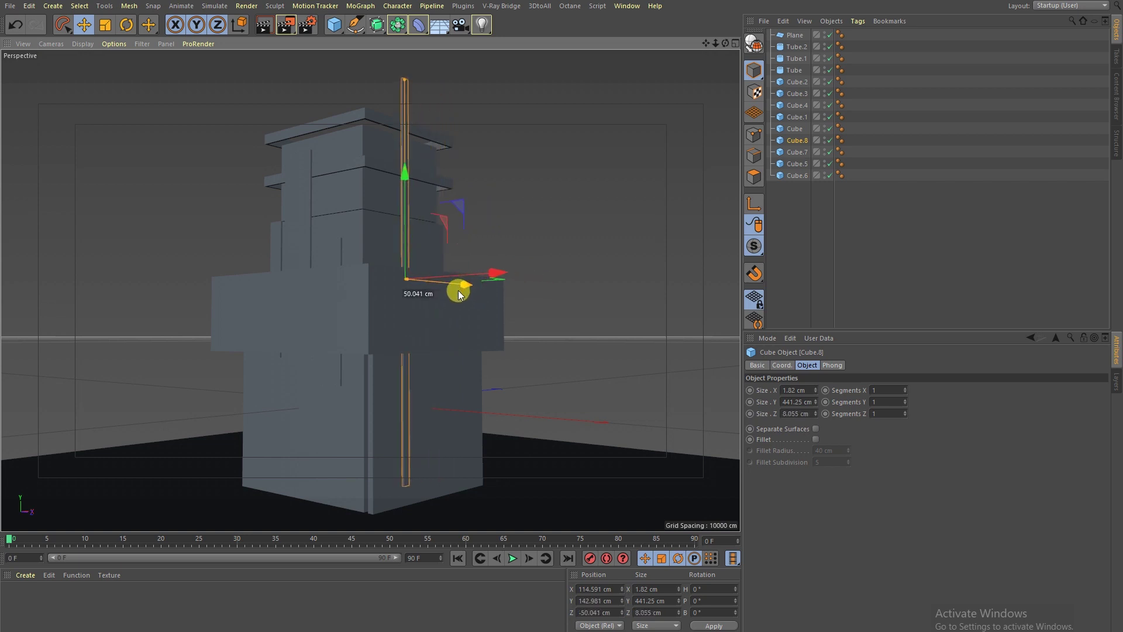
# Position a further copy, Cube.9, rising above the roof, and test-render the tower.
pyautogui.click(795, 143)
pyautogui.moveTo(460, 286); pyautogui.dragTo(476, 284)
pyautogui.moveTo(420, 194)
pyautogui.mouseDown()
pyautogui.moveTo(425, 228)
pyautogui.moveTo(426, 120)
pyautogui.moveTo(427, 182)
pyautogui.mouseUp()
pyautogui.moveTo(425, 236)
pyautogui.mouseDown()
pyautogui.moveTo(424, 158)
pyautogui.moveTo(416, 231)
pyautogui.moveTo(429, 288)
pyautogui.mouseUp()
pyautogui.click(809, 255)
pyautogui.moveTo(440, 184)
pyautogui.keyDown('alt'); pyautogui.mouseDown()
pyautogui.moveTo(451, 167)
pyautogui.moveTo(425, 195)
pyautogui.mouseUp(); pyautogui.keyUp('alt')
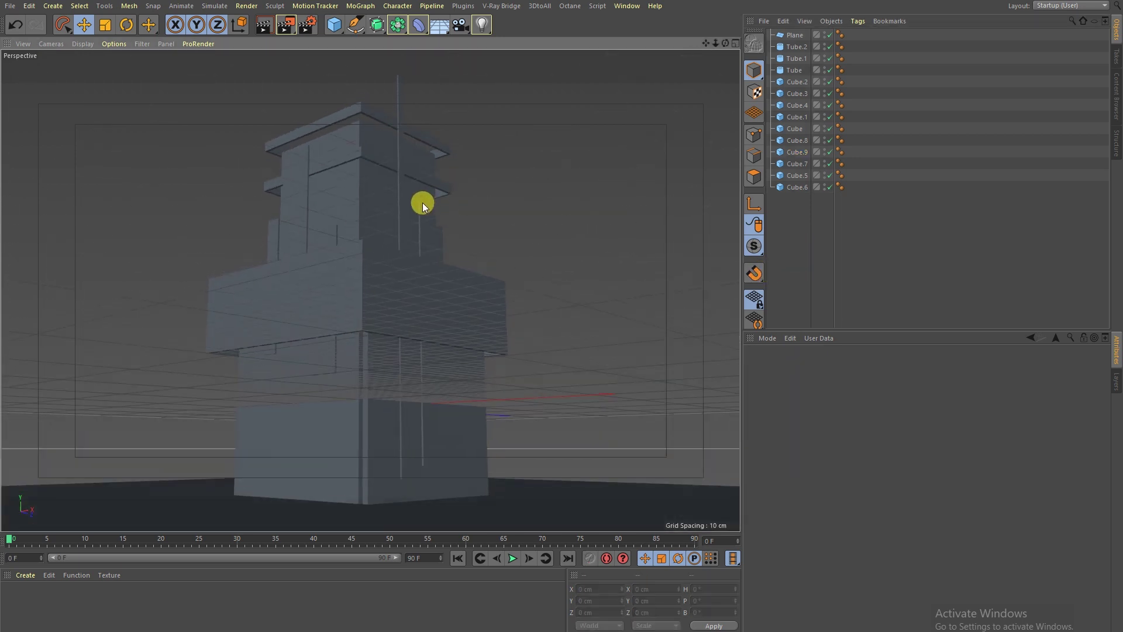
pyautogui.click(264, 27)
pyautogui.click(854, 210)
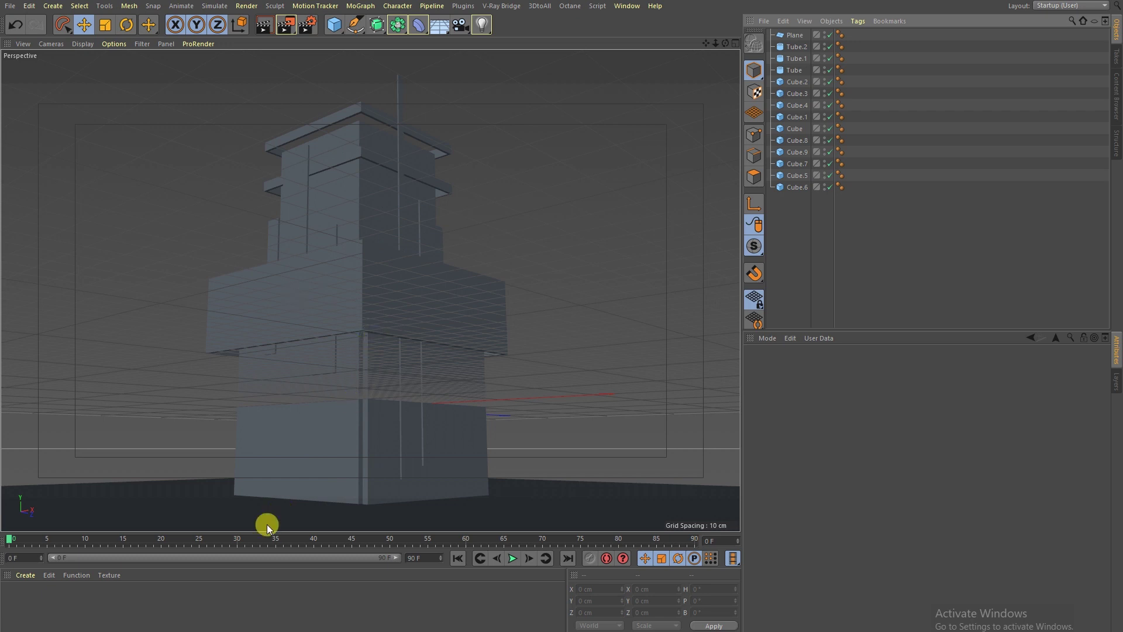
# Discard a trial material and create a new standard material named Mat.
pyautogui.doubleClick(199, 595)
pyautogui.doubleClick(13, 597)
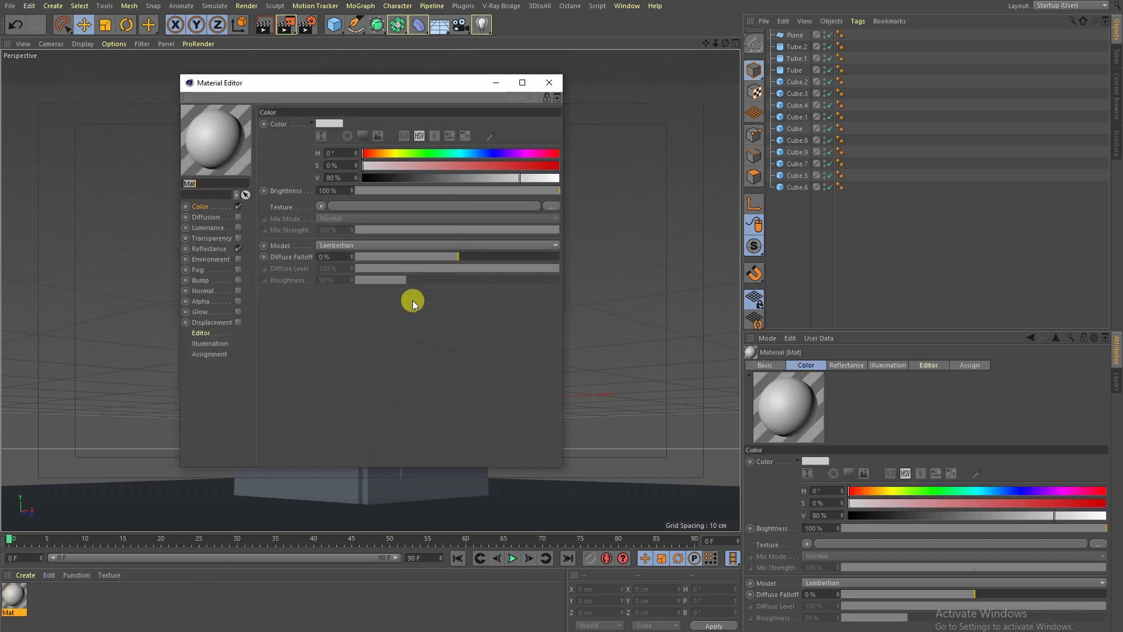
pyautogui.click(549, 82)
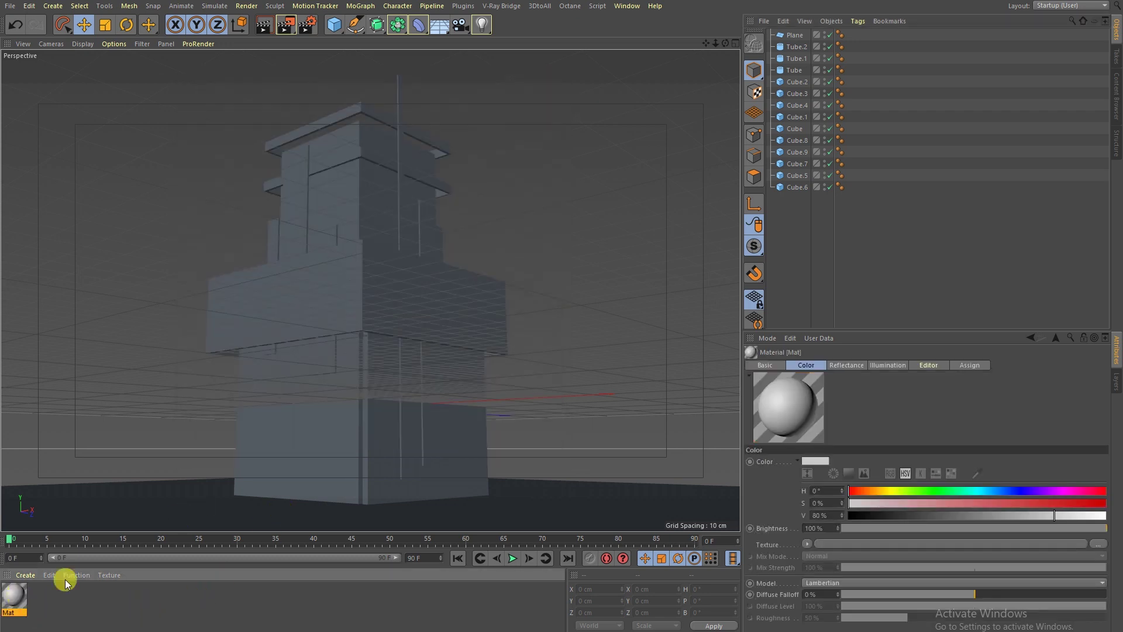
pyautogui.press('Delete')
pyautogui.click(26, 574)
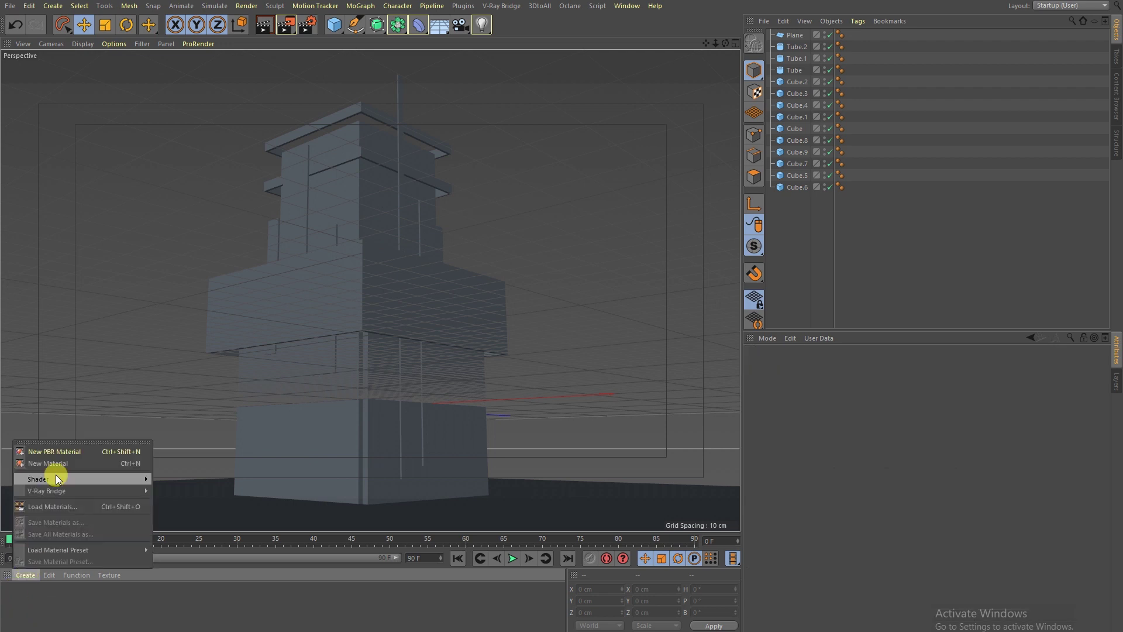
pyautogui.moveTo(79, 479)
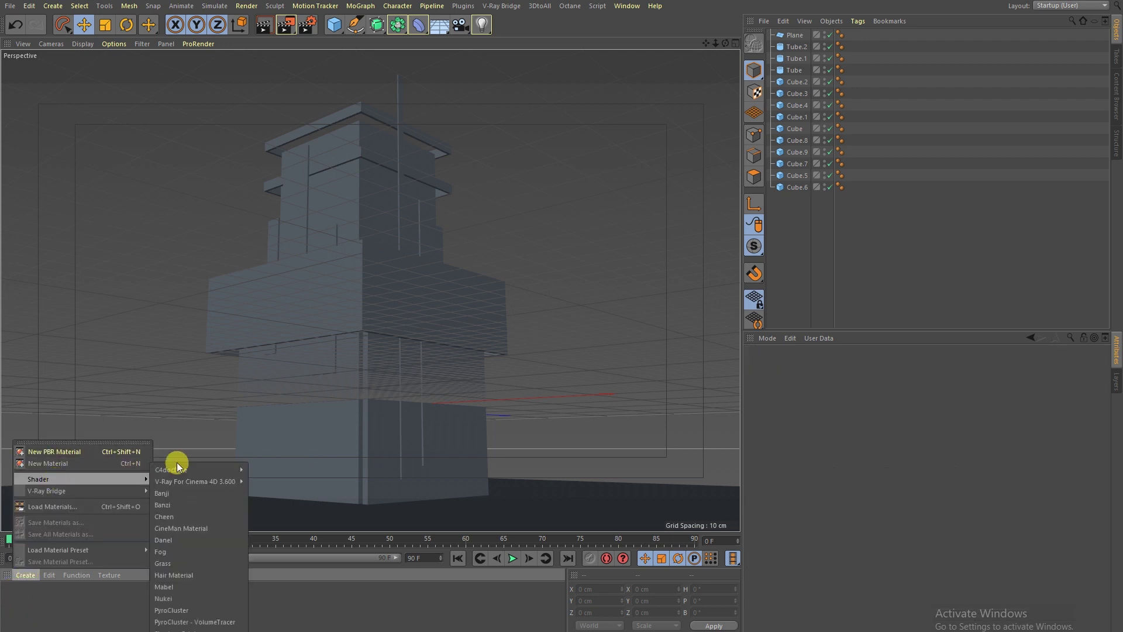
pyautogui.click(107, 465)
# Apply Mat to the tower's lower box and reopen its Material Editor.
pyautogui.doubleClick(23, 592)
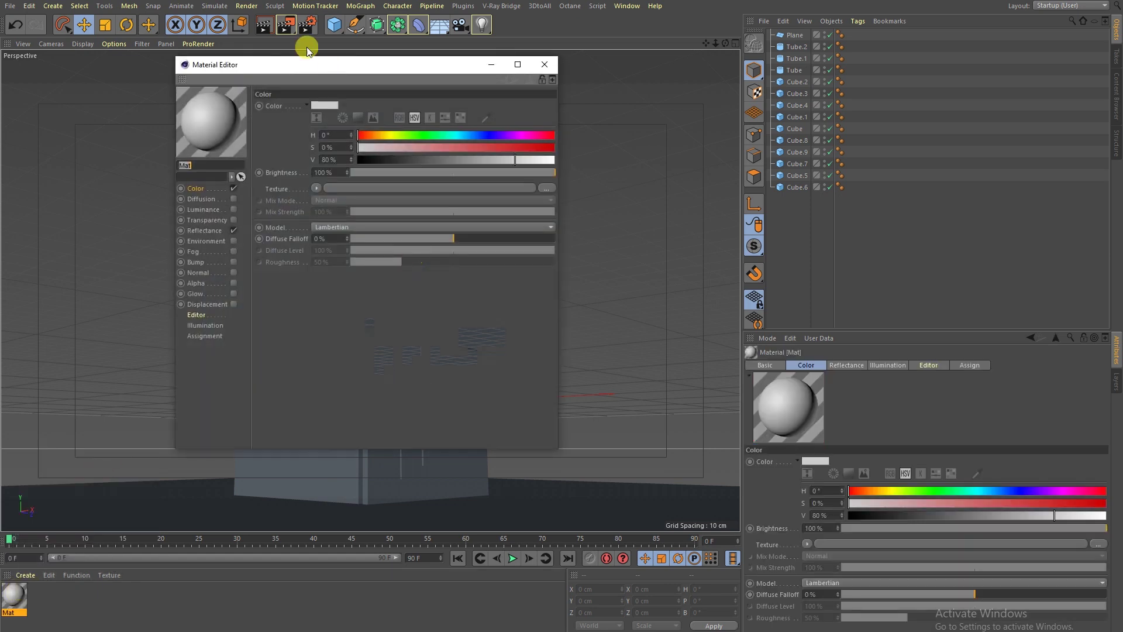
pyautogui.moveTo(288, 70); pyautogui.dragTo(567, 152)
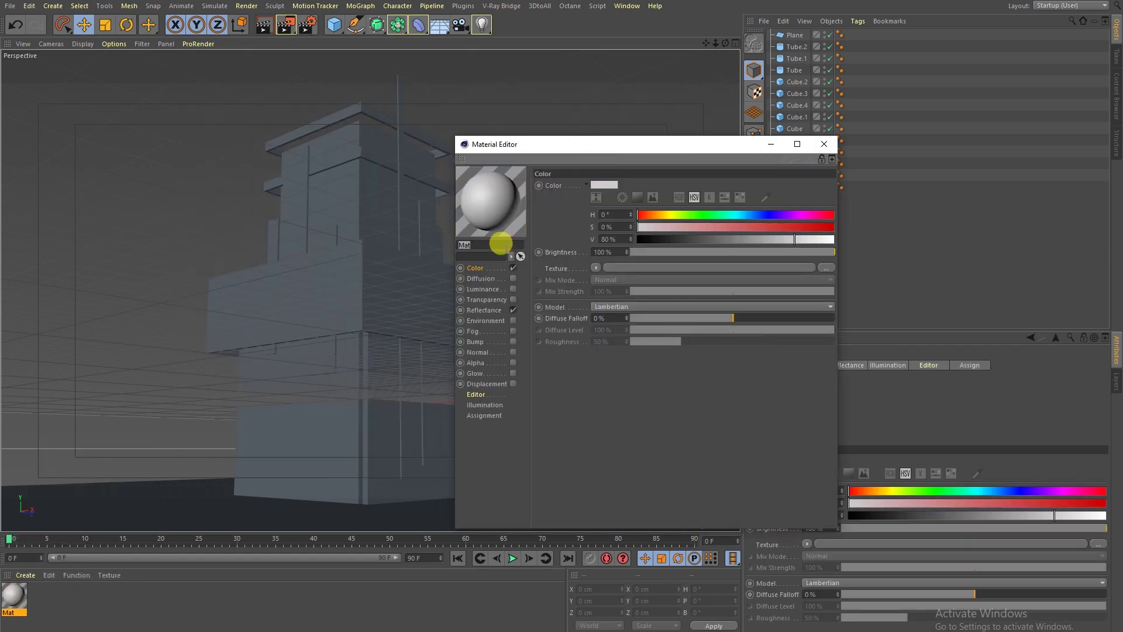
pyautogui.click(824, 144)
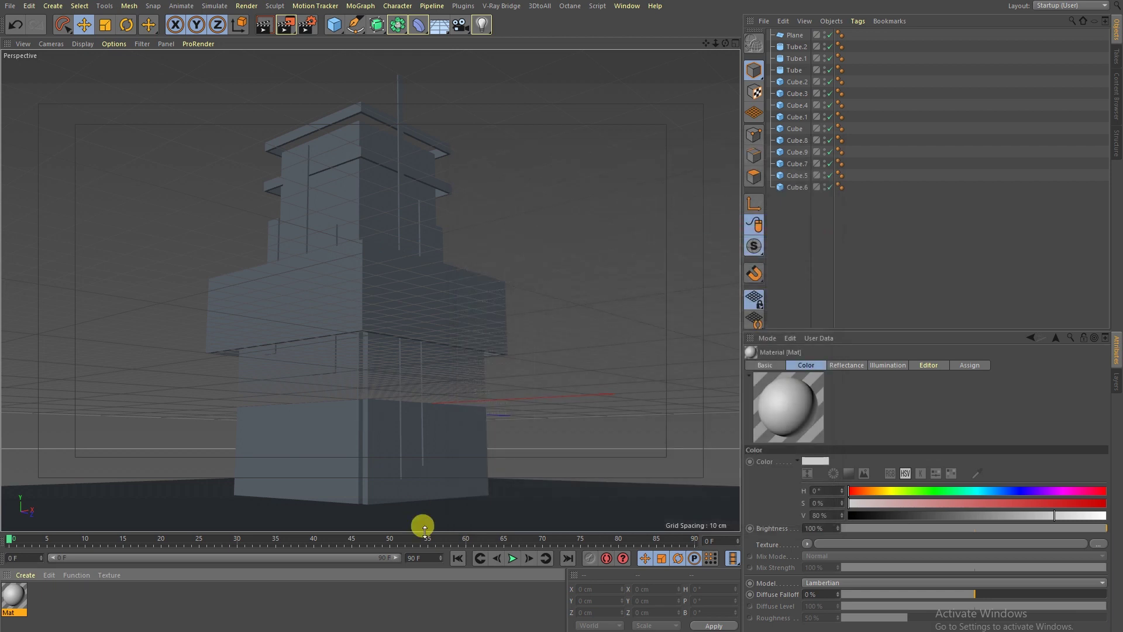
pyautogui.moveTo(17, 598); pyautogui.dragTo(333, 434)
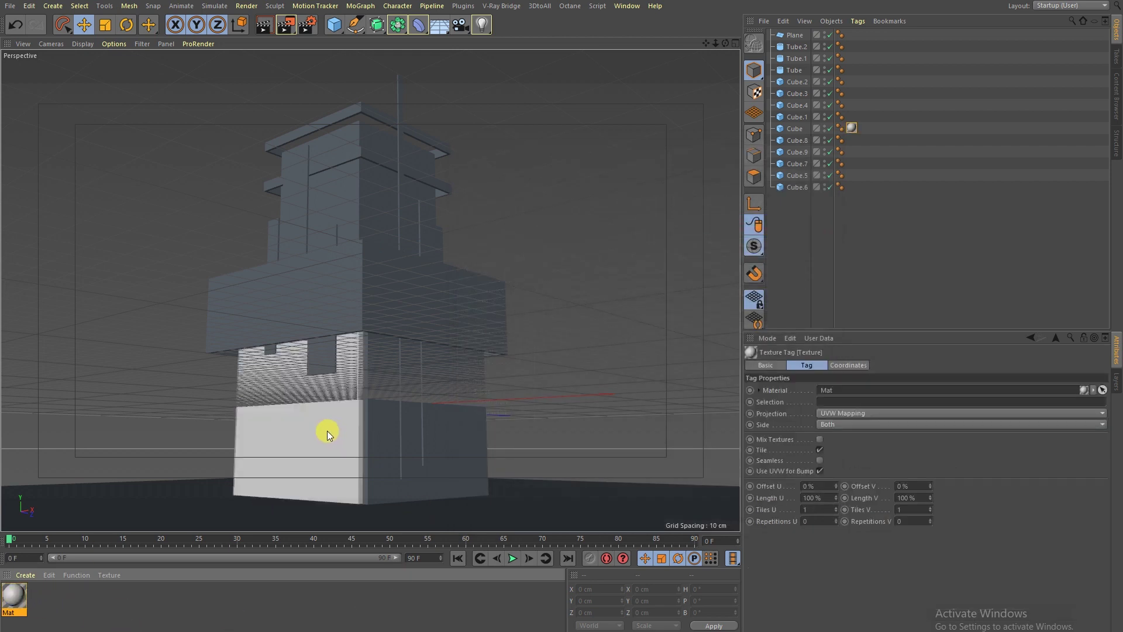
pyautogui.doubleClick(14, 596)
pyautogui.moveTo(339, 69); pyautogui.dragTo(626, 99)
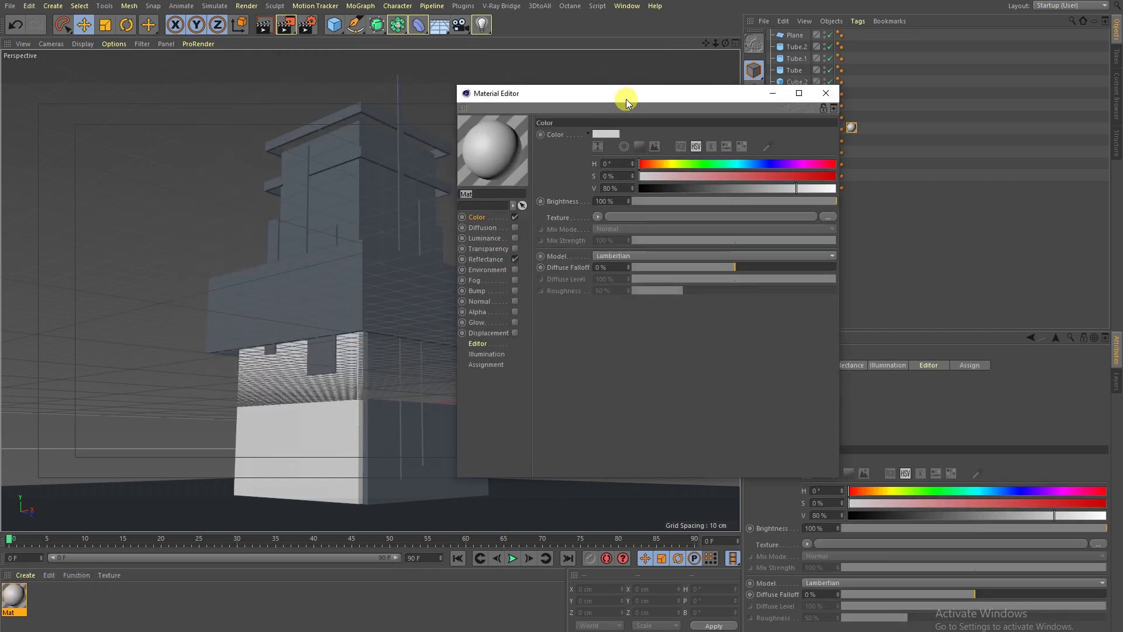
# Toggle Mat's Luminance and Color channels, then load a Gradient as the Color texture.
pyautogui.click(516, 236)
pyautogui.click(514, 217)
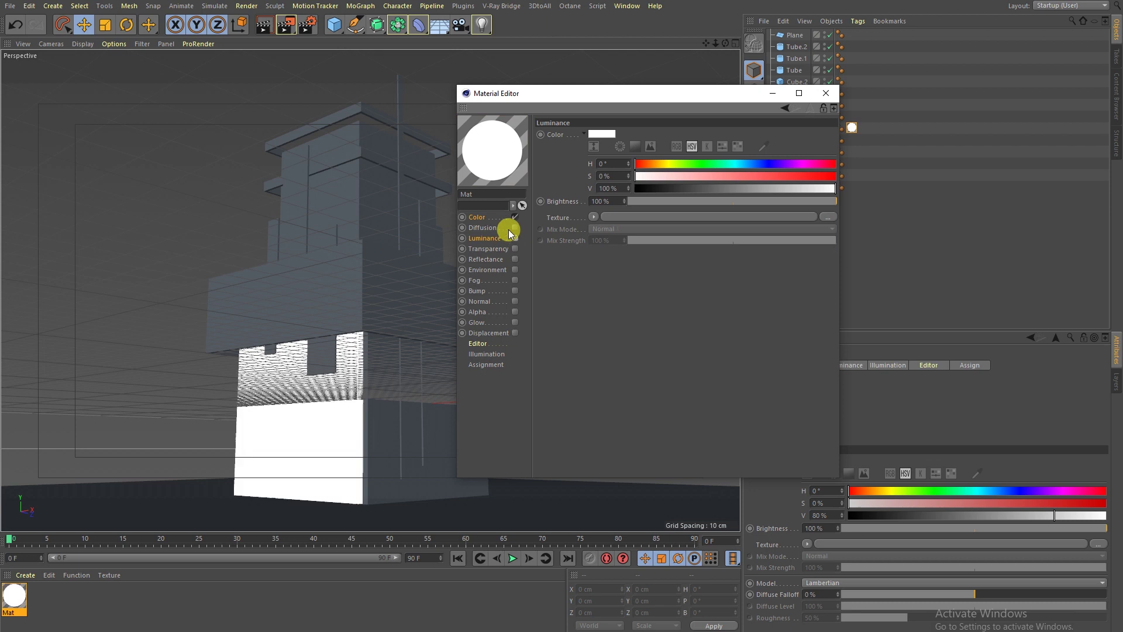
pyautogui.click(513, 237)
pyautogui.click(492, 215)
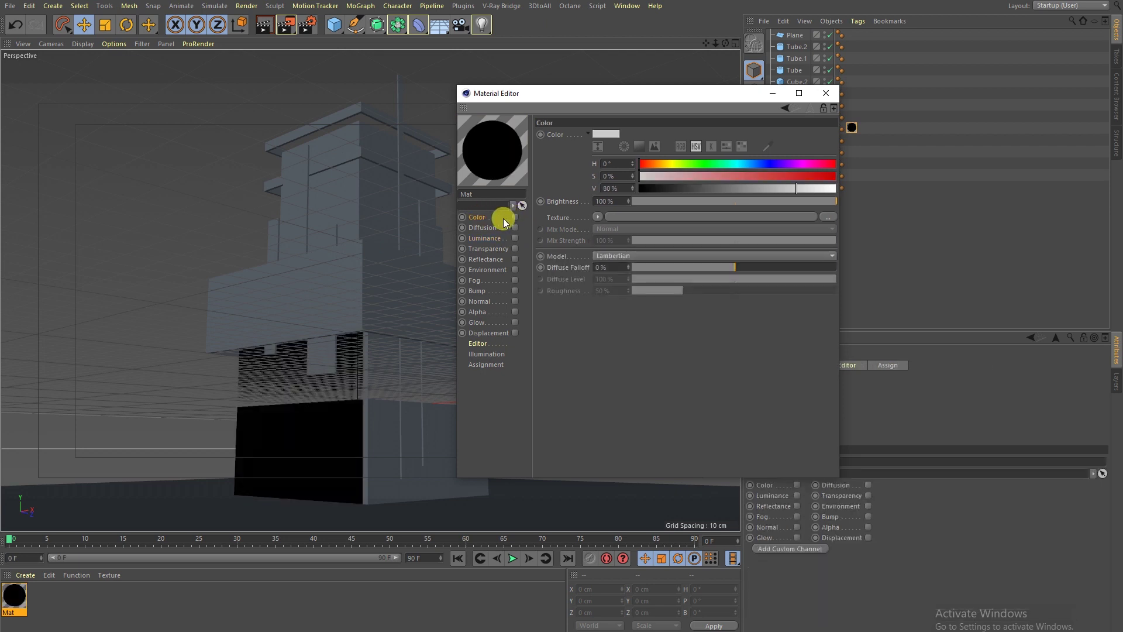
pyautogui.click(515, 217)
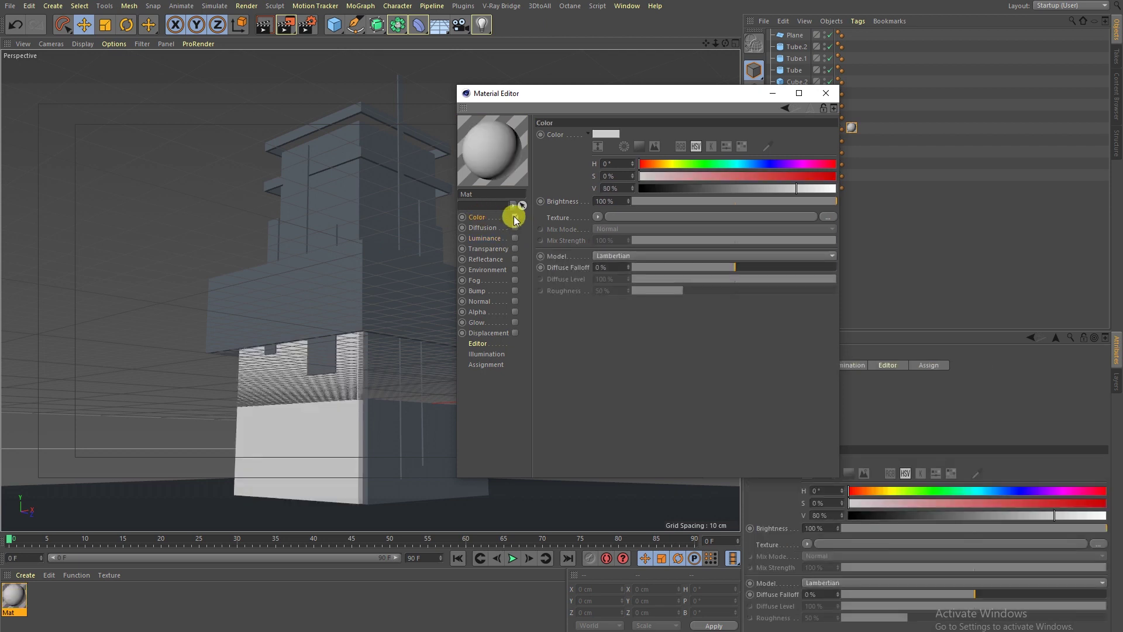
pyautogui.click(598, 216)
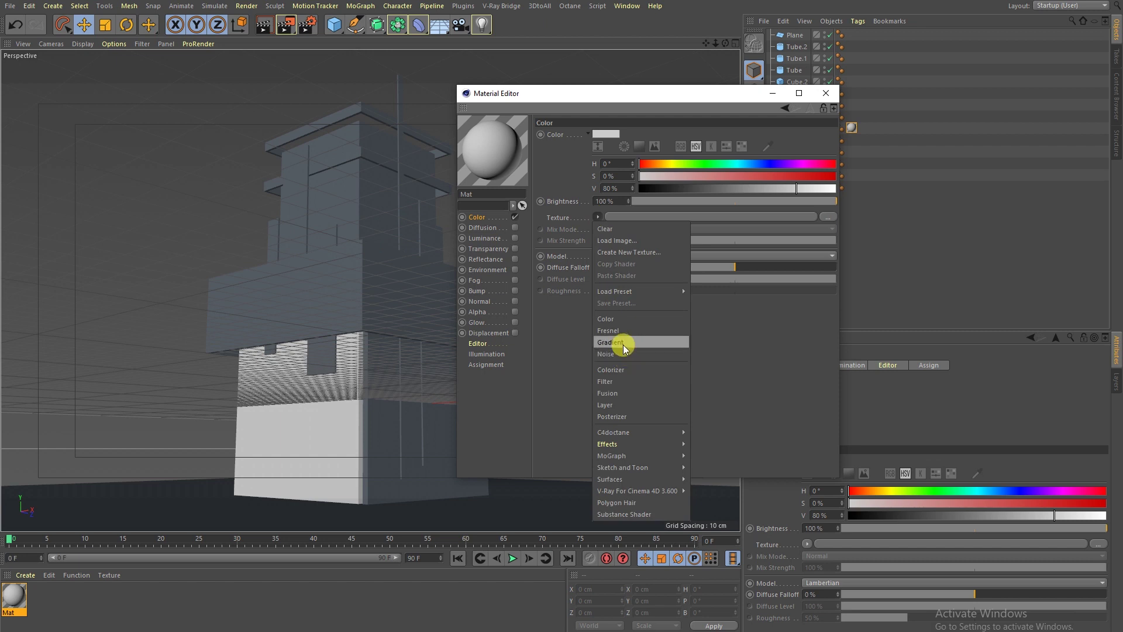
pyautogui.click(623, 345)
# Try 2D Box, 2D Diagonal and 3D Spherical gradient types, turn off repetition, invert and revert.
pyautogui.click(608, 231)
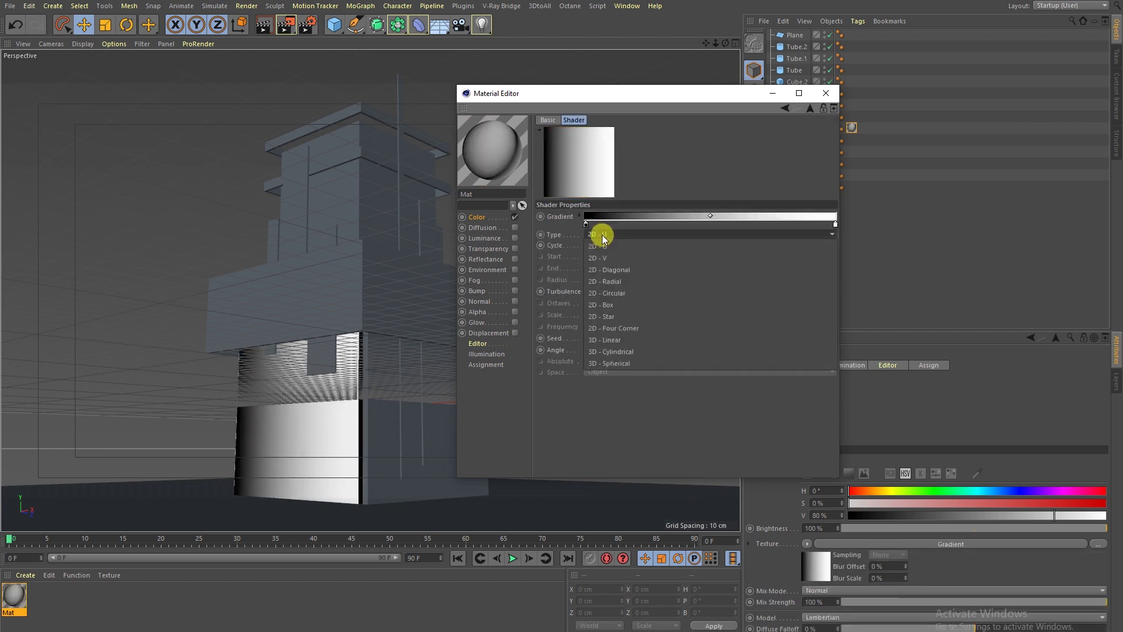
pyautogui.click(619, 305)
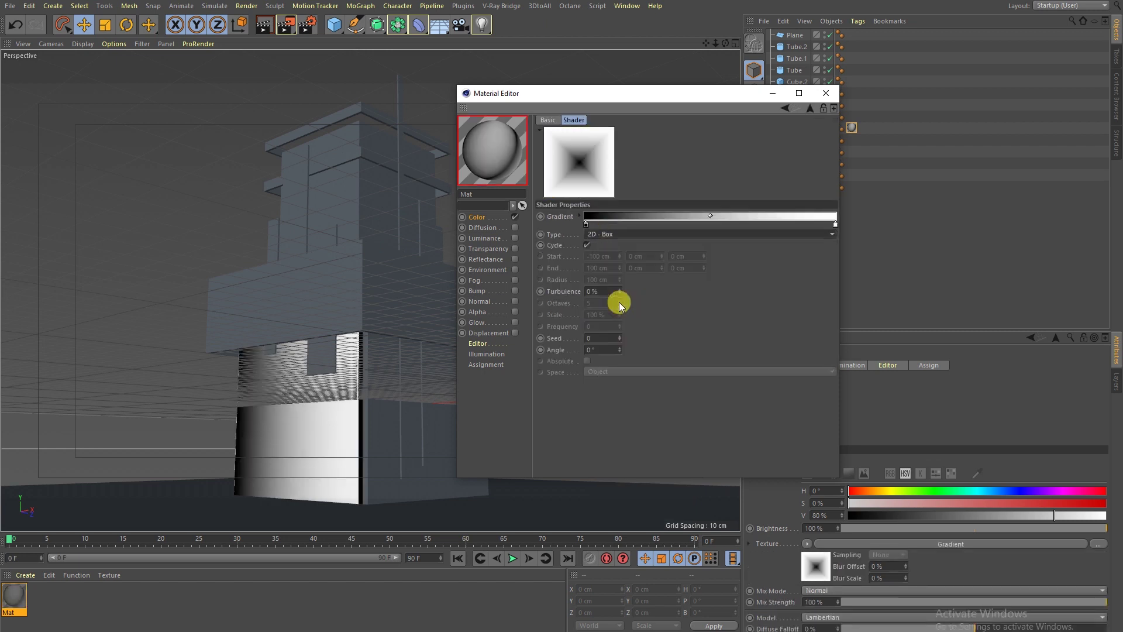
pyautogui.click(596, 234)
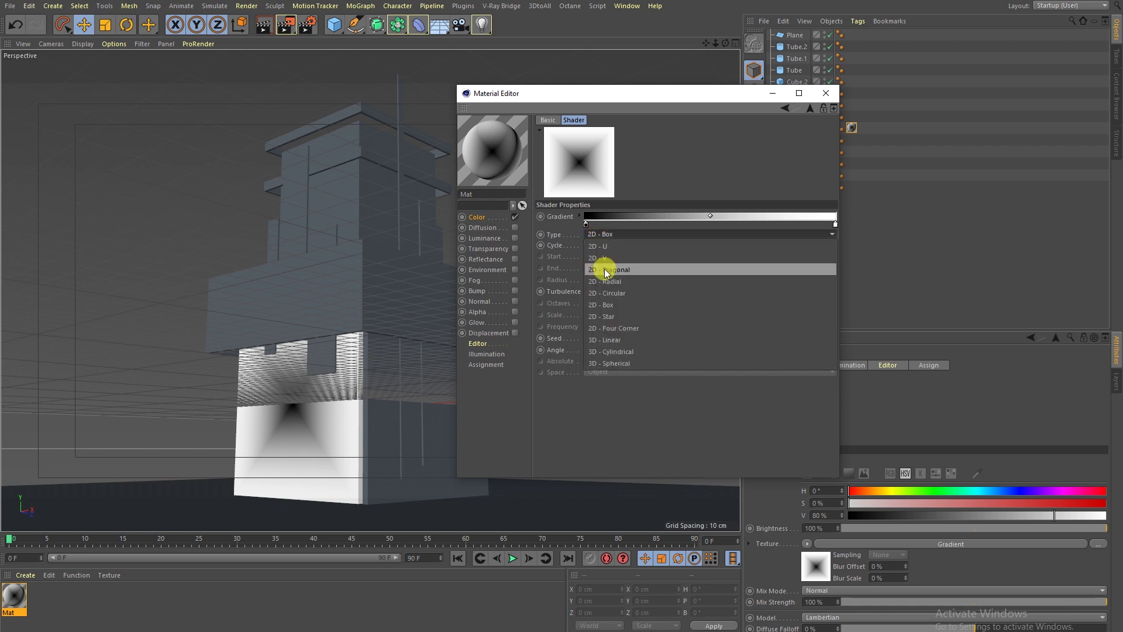
pyautogui.click(606, 270)
pyautogui.click(599, 233)
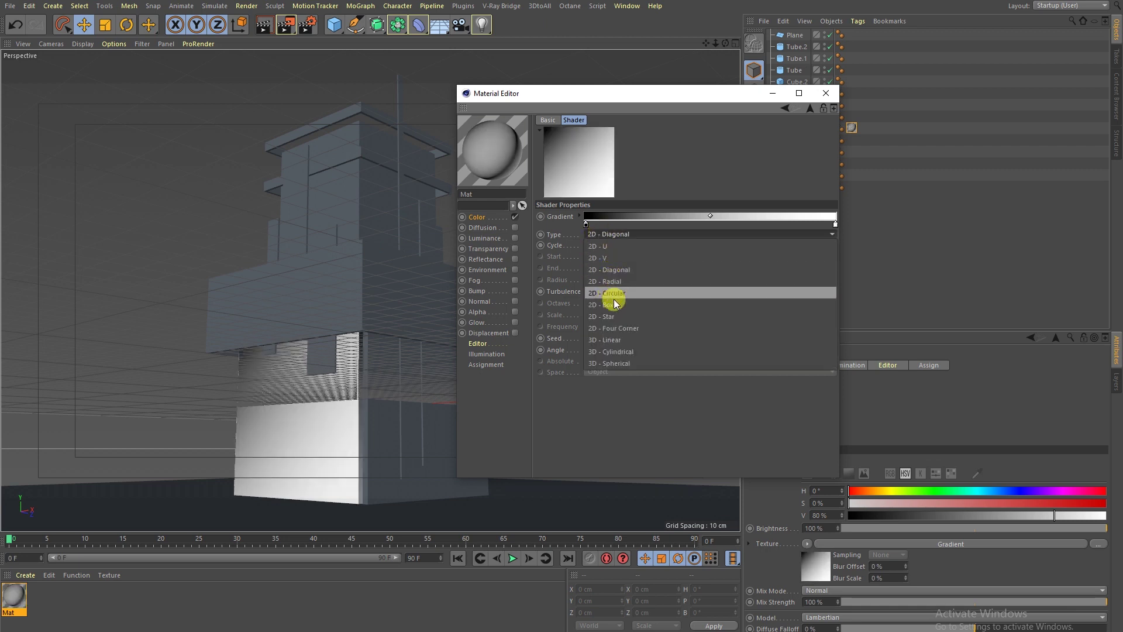
pyautogui.click(614, 362)
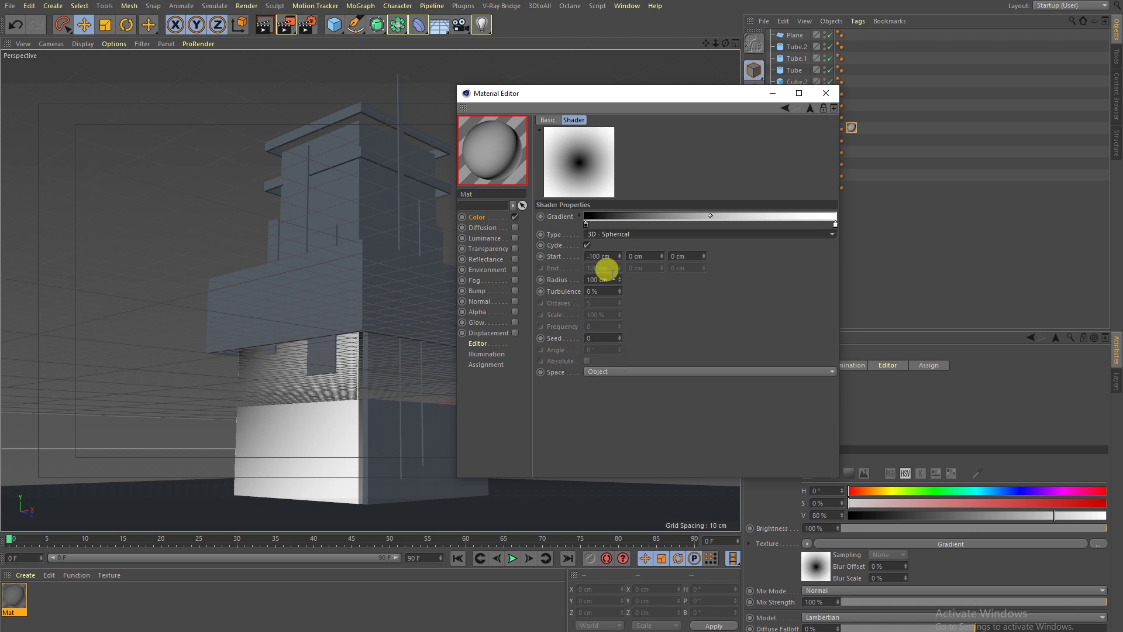
pyautogui.click(587, 245)
pyautogui.rightClick(611, 215)
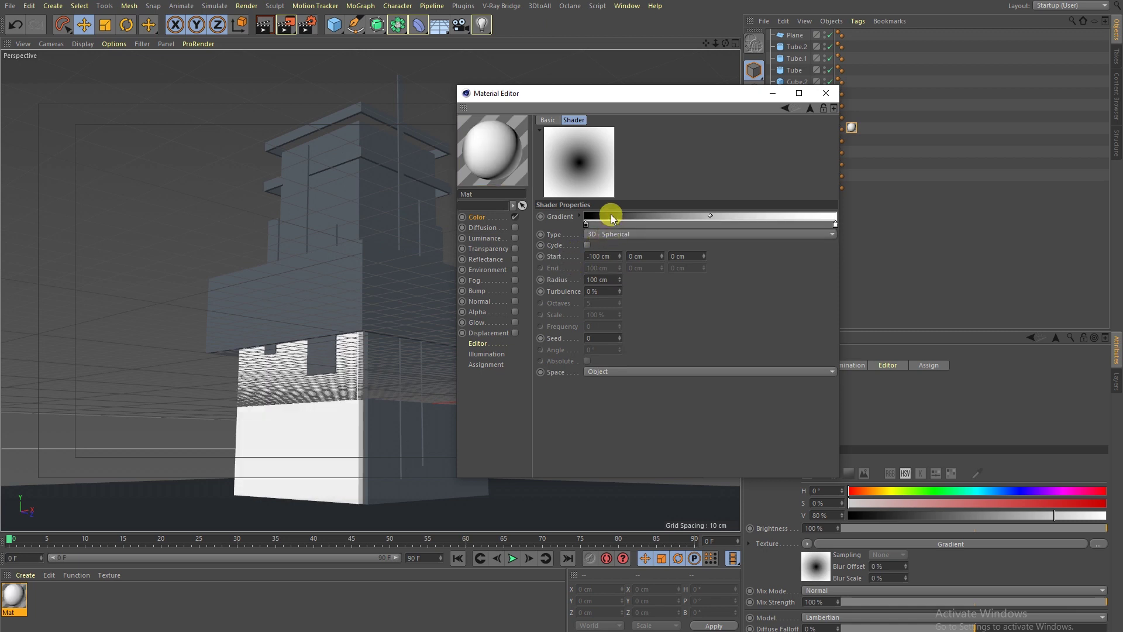
pyautogui.click(618, 223)
pyautogui.rightClick(613, 215)
pyautogui.click(619, 223)
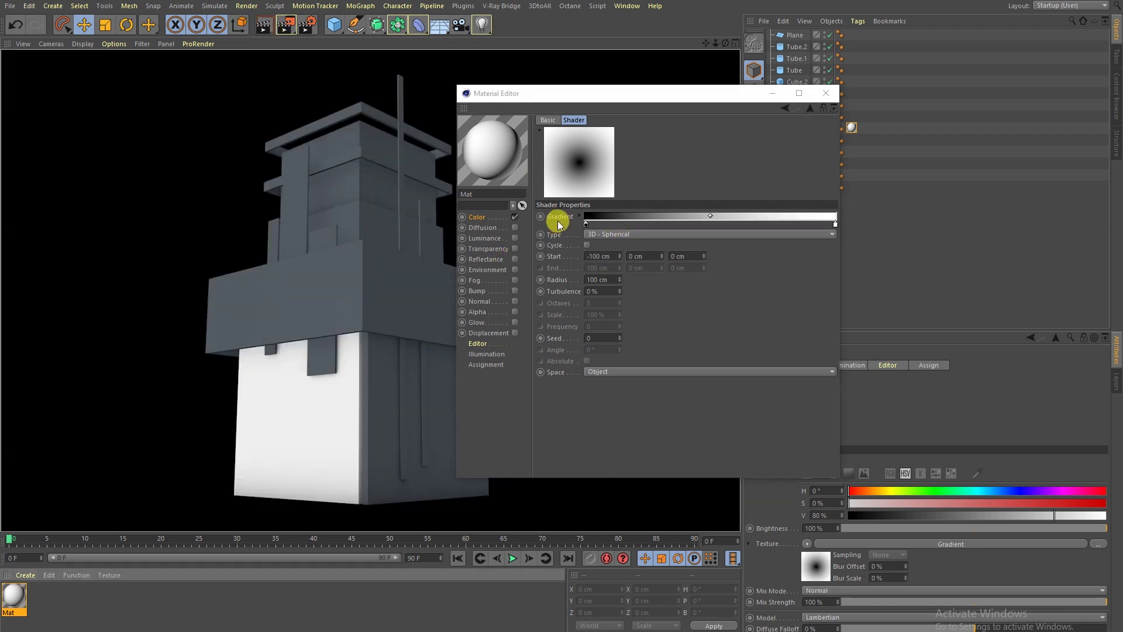
# Clear the gradient from Mat's Color texture and close the Material Editor.
pyautogui.click(784, 107)
pyautogui.click(596, 217)
pyautogui.click(626, 232)
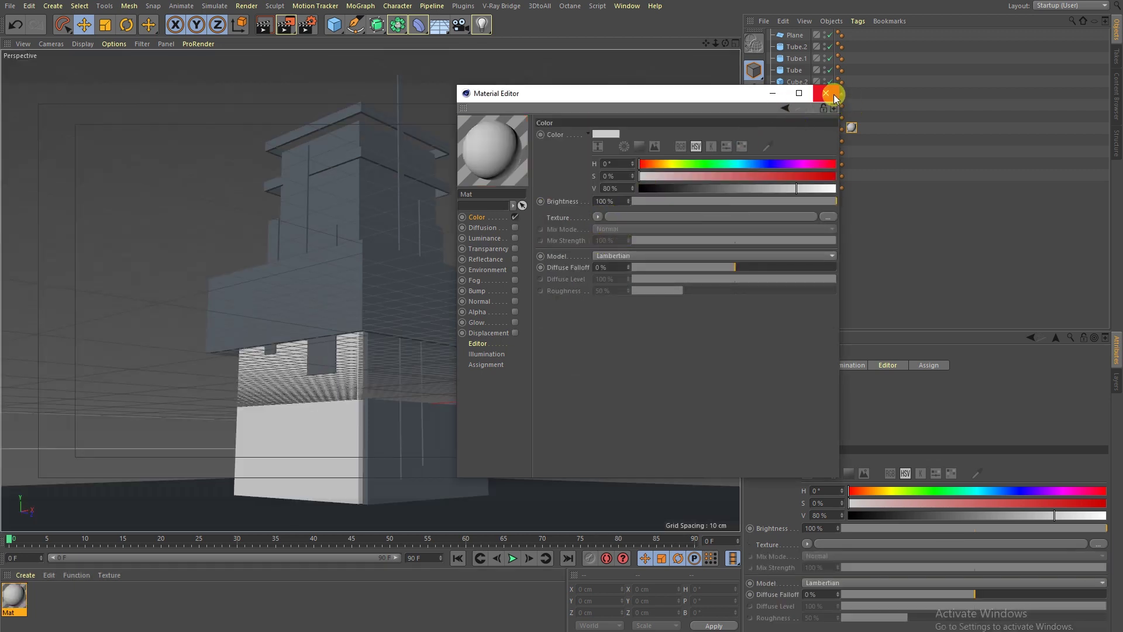
pyautogui.click(826, 93)
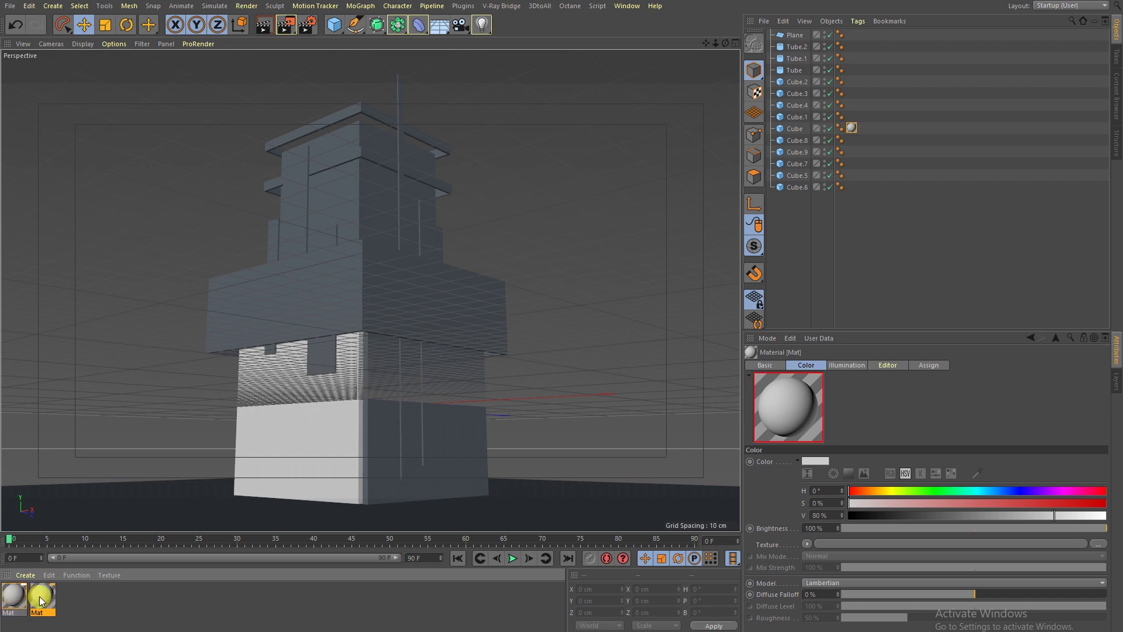
# Apply a copy of Mat to Cube.7, then delete Cube.7 from the tower.
pyautogui.moveTo(443, 438); pyautogui.dragTo(497, 436)
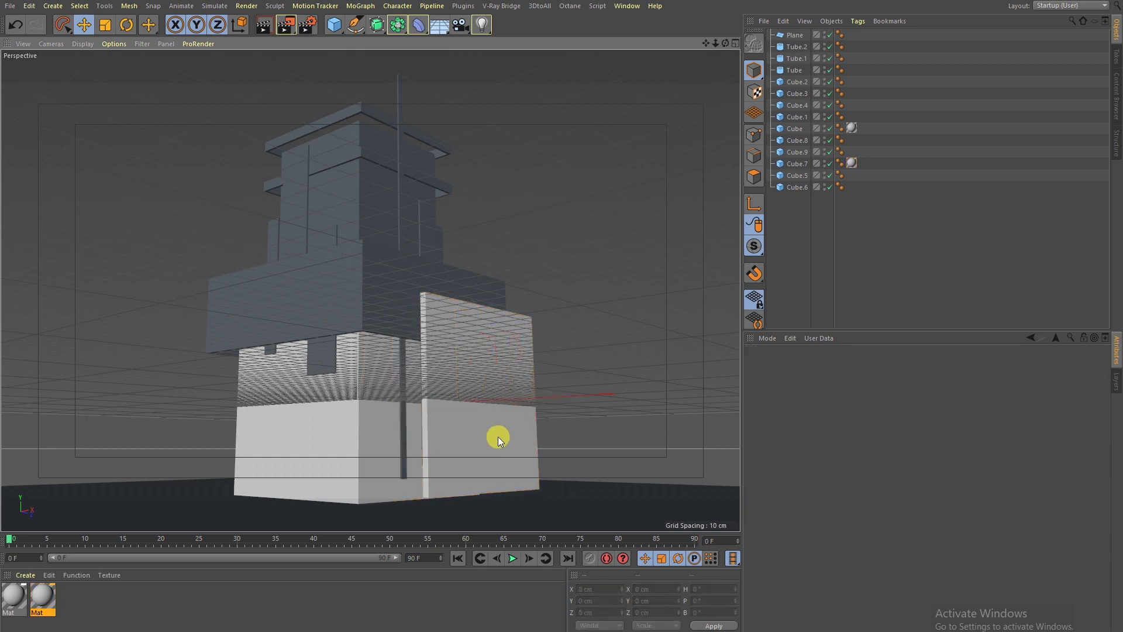
pyautogui.click(496, 436)
pyautogui.press('Delete')
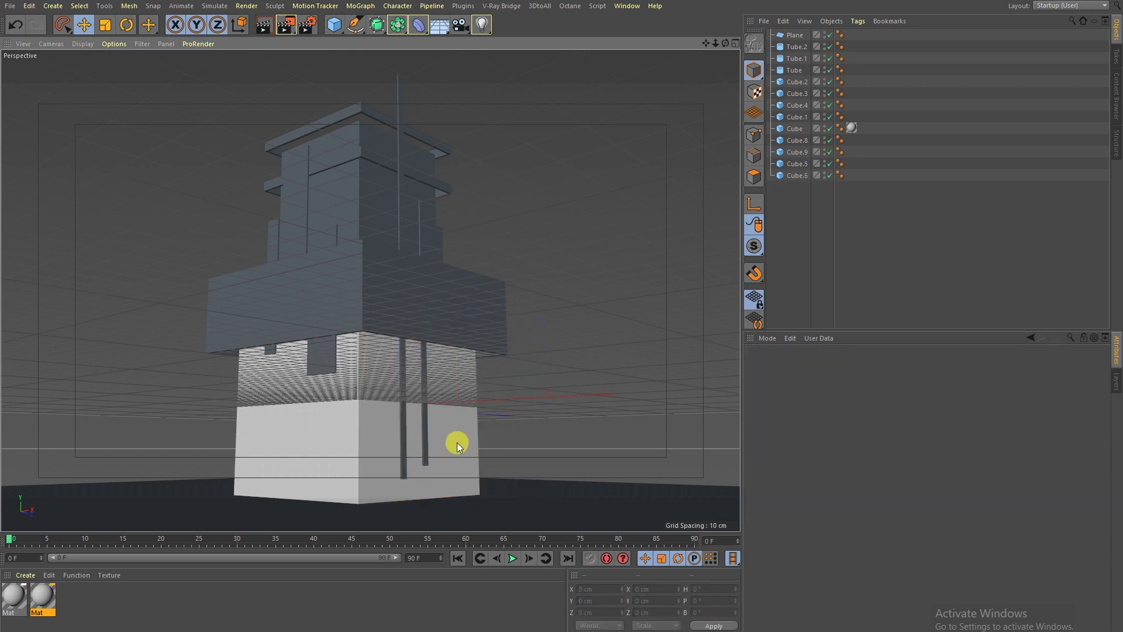
# Select the lower cube, try moving it right, and undo the move.
pyautogui.click(458, 442)
pyautogui.moveTo(457, 442); pyautogui.dragTo(529, 440)
pyautogui.hotkey('ctrl', 'z')
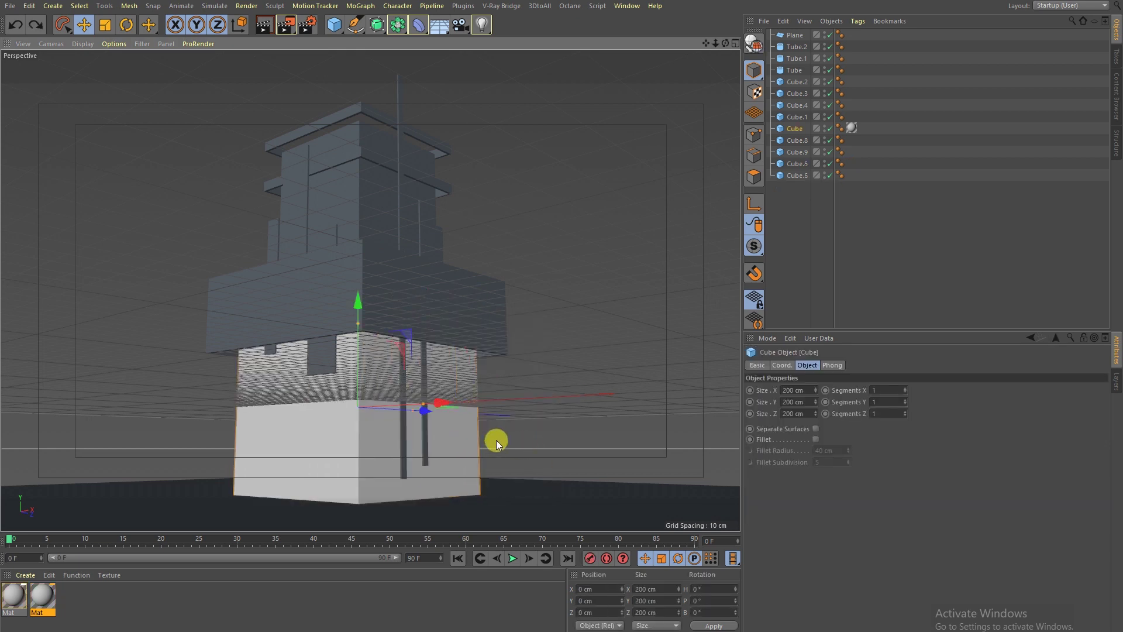
# Set the first Mat's colour to saturated green (H 132°, S 85%, V 73%).
pyautogui.doubleClick(14, 596)
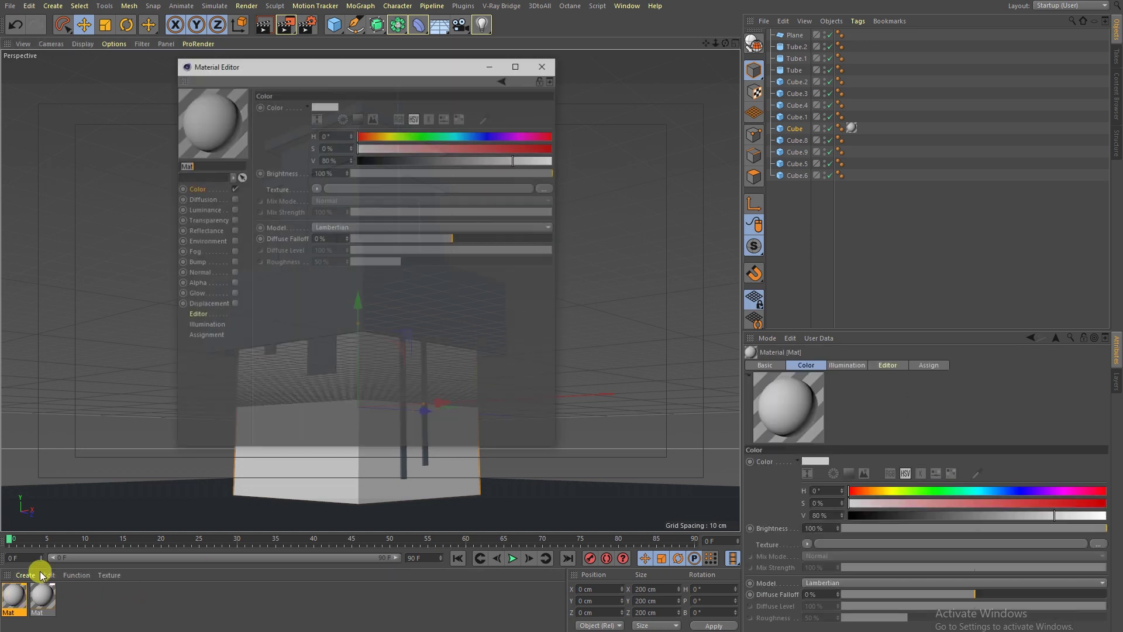
pyautogui.click(327, 106)
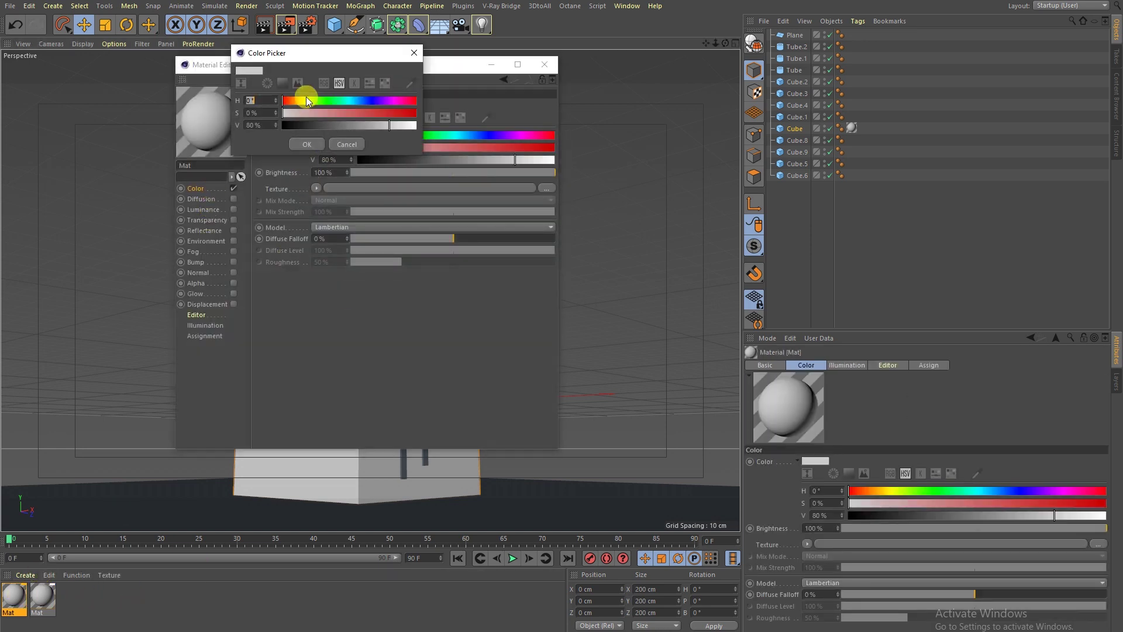
pyautogui.click(367, 128)
pyautogui.moveTo(366, 127)
pyautogui.mouseDown()
pyautogui.moveTo(338, 116)
pyautogui.moveTo(367, 141)
pyautogui.moveTo(337, 130)
pyautogui.mouseUp()
pyautogui.click(313, 277)
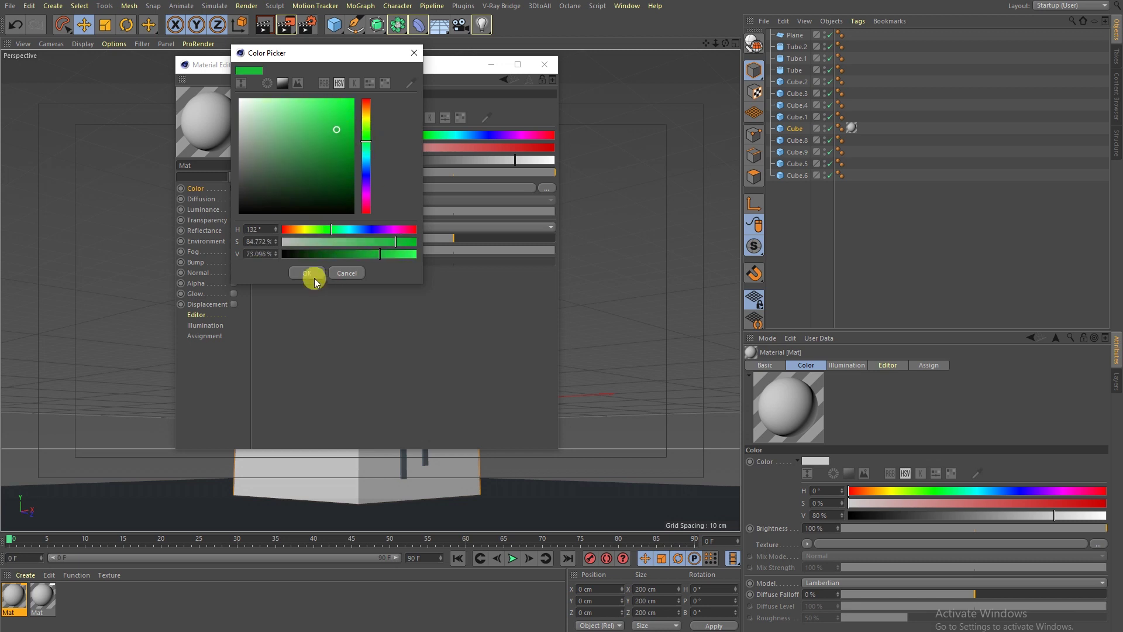
pyautogui.click(544, 64)
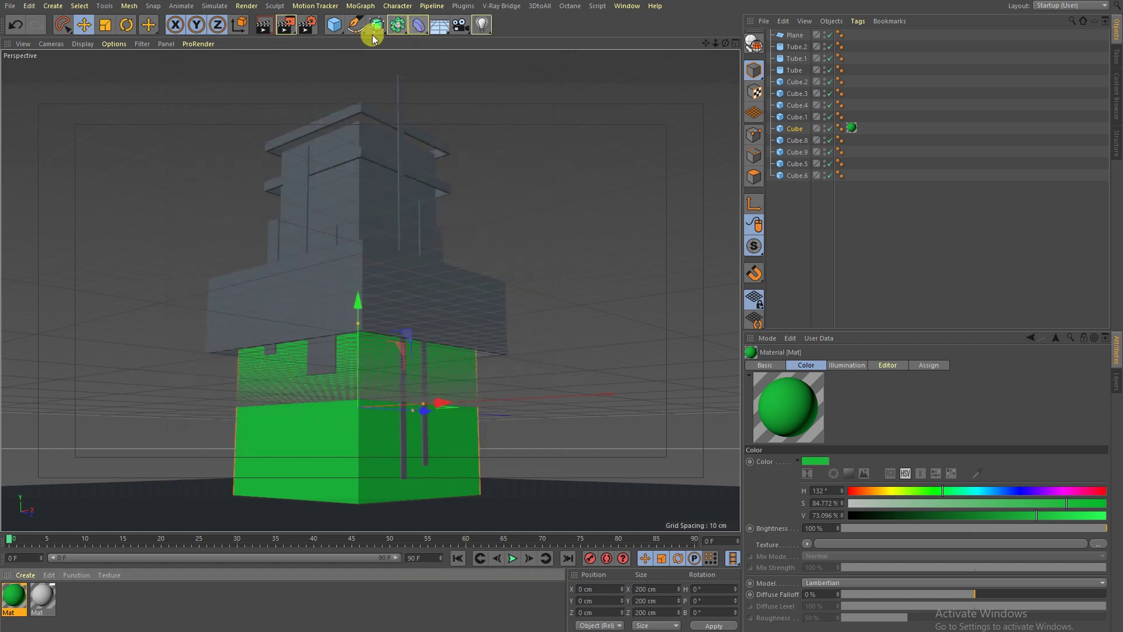
pyautogui.moveTo(439, 25); pyautogui.dragTo(464, 65)
# Add a Sky and create Mat.1 with Luminance on, Color and Reflectance off.
pyautogui.click(464, 63)
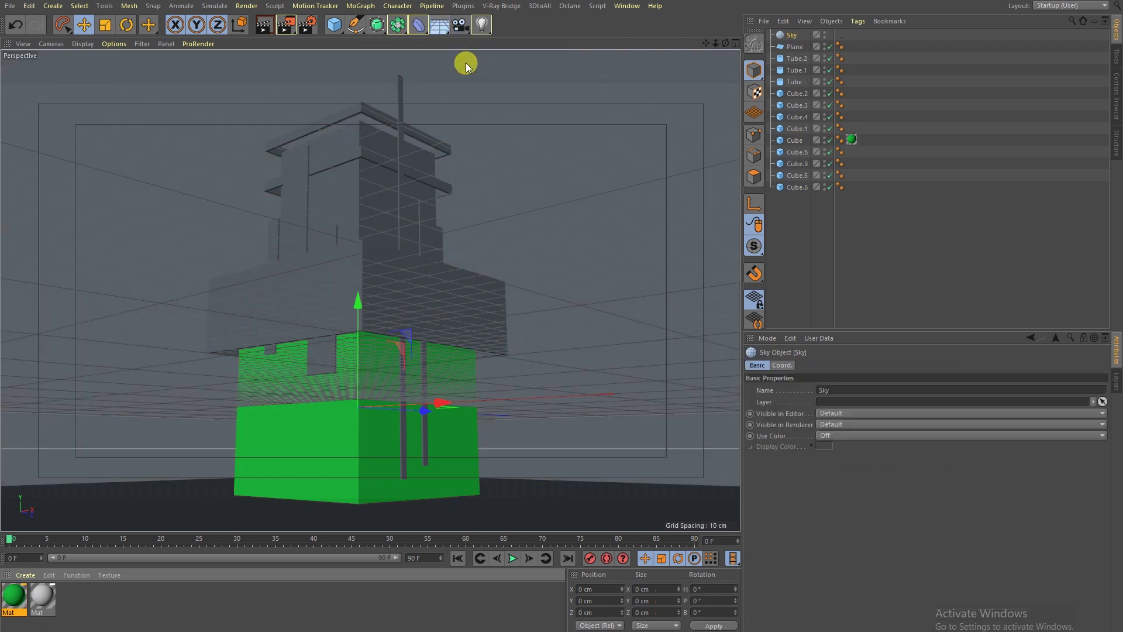
pyautogui.doubleClick(102, 623)
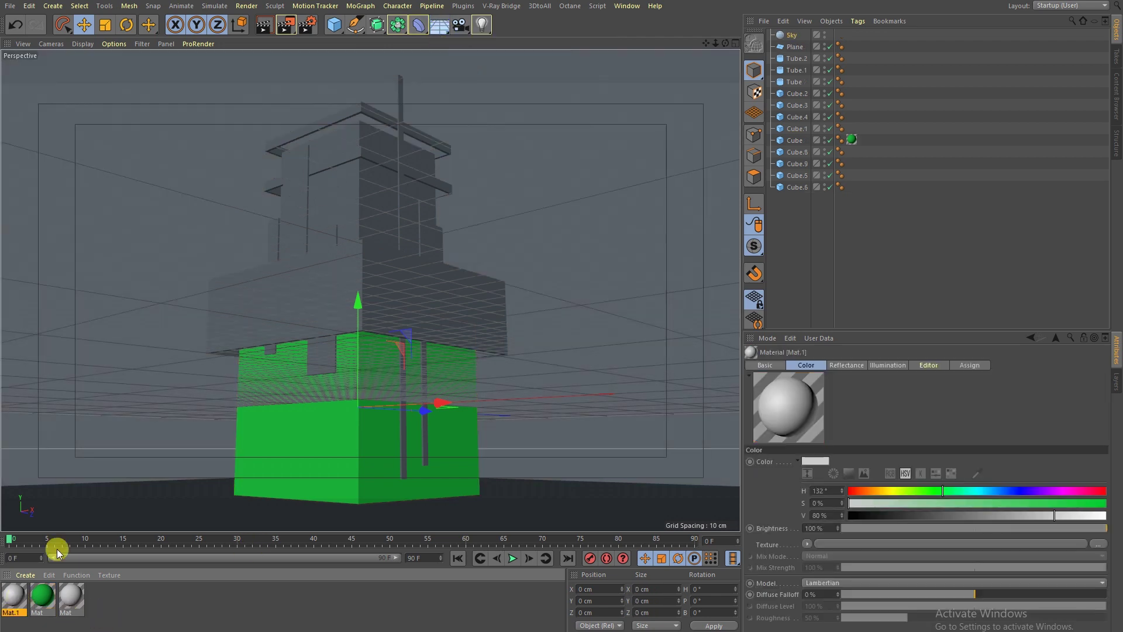
pyautogui.doubleClick(14, 597)
pyautogui.click(233, 209)
pyautogui.click(233, 187)
pyautogui.click(233, 230)
pyautogui.click(312, 188)
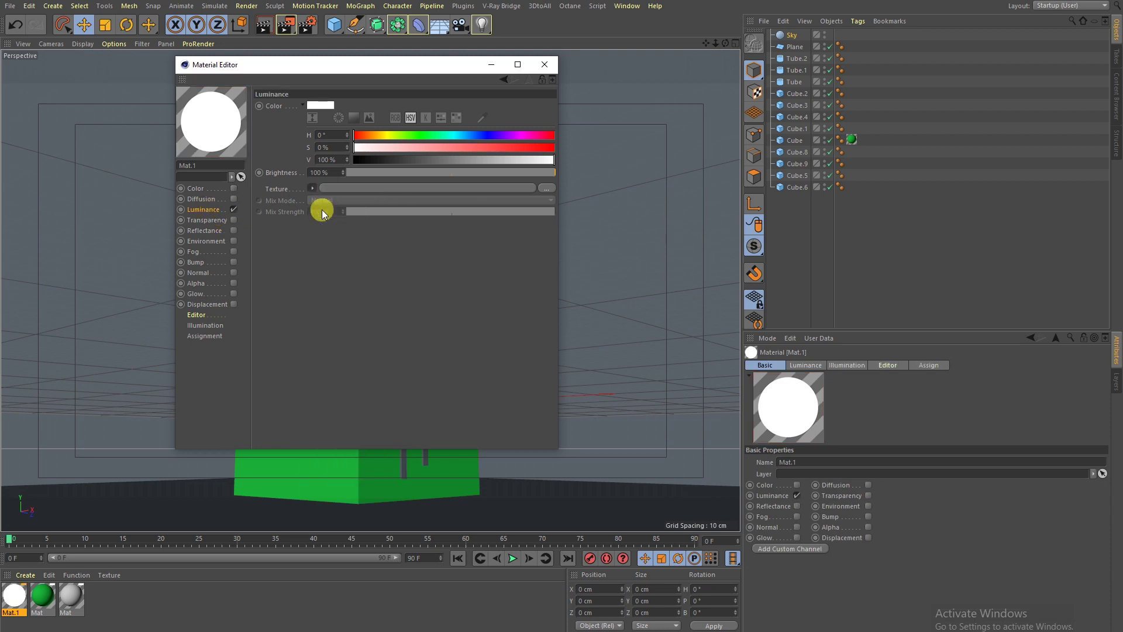
# Enable Transparency on green Mat with the Glass preset and 95% brightness, then preview.
pyautogui.click(205, 220)
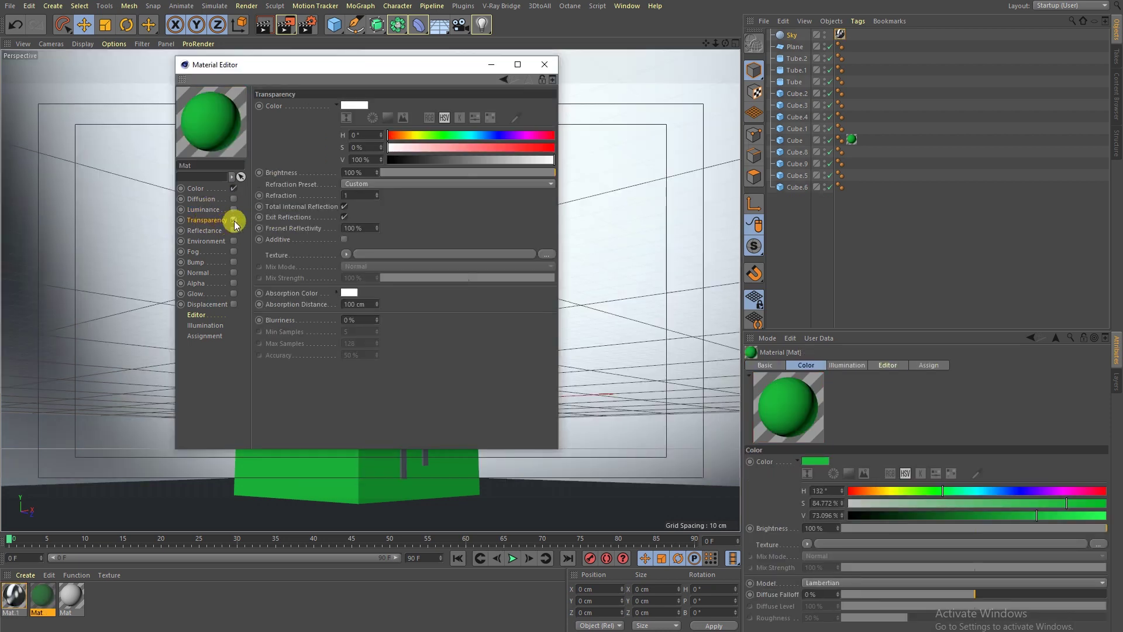
pyautogui.click(359, 184)
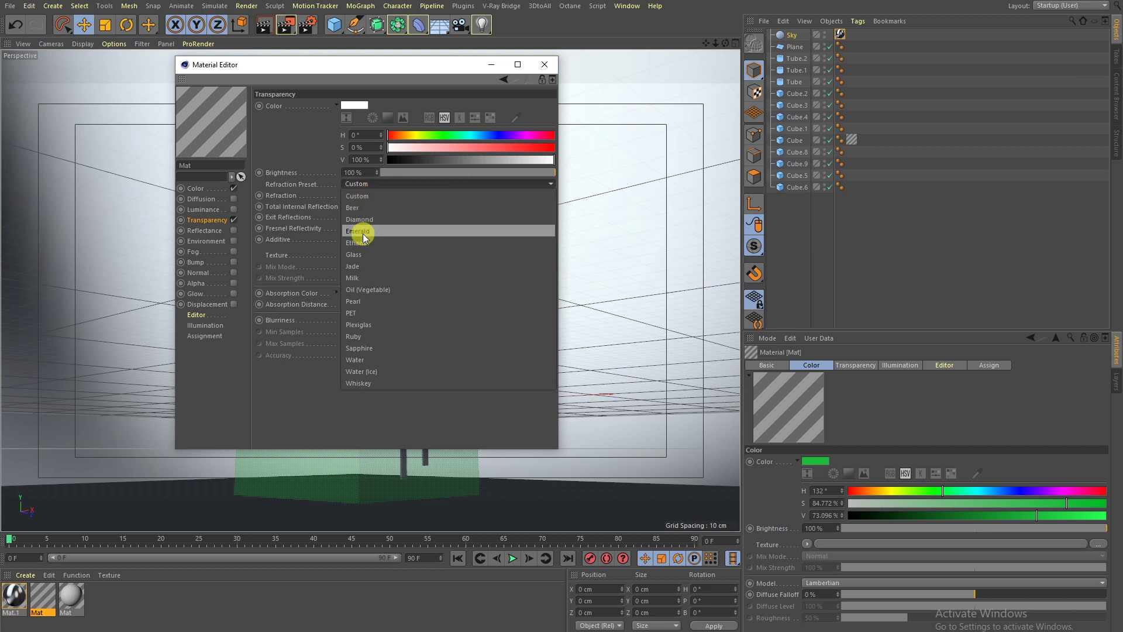
pyautogui.click(368, 252)
pyautogui.click(546, 172)
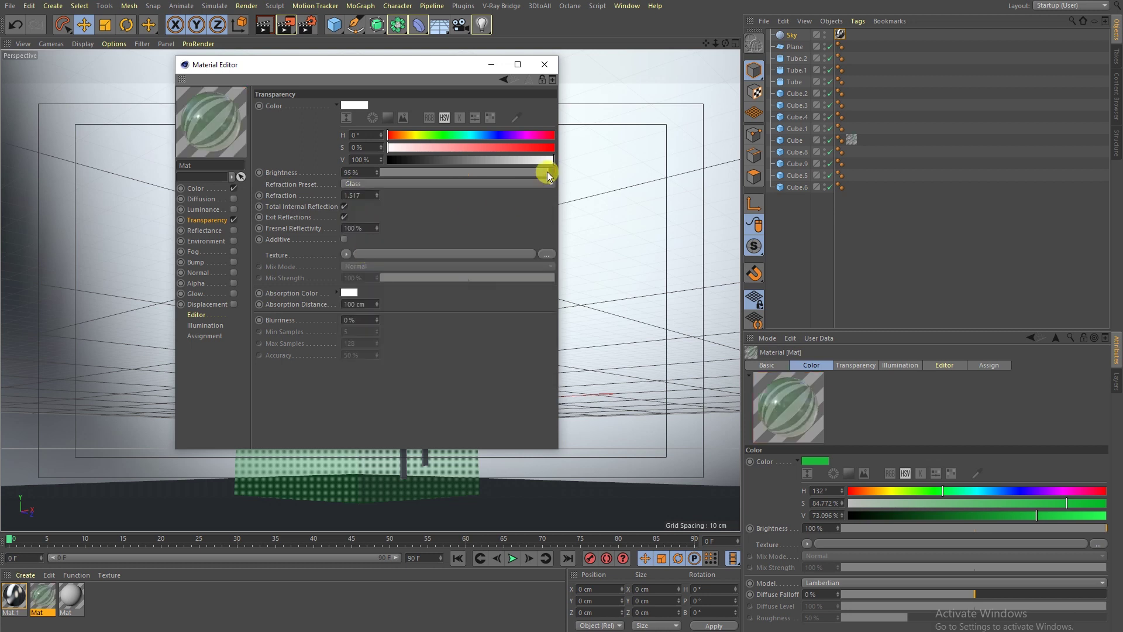
pyautogui.moveTo(322, 60)
pyautogui.mouseDown()
pyautogui.moveTo(646, 117)
pyautogui.moveTo(613, 40)
pyautogui.moveTo(363, 50)
pyautogui.moveTo(682, 128)
pyautogui.mouseUp()
pyautogui.click(261, 30)
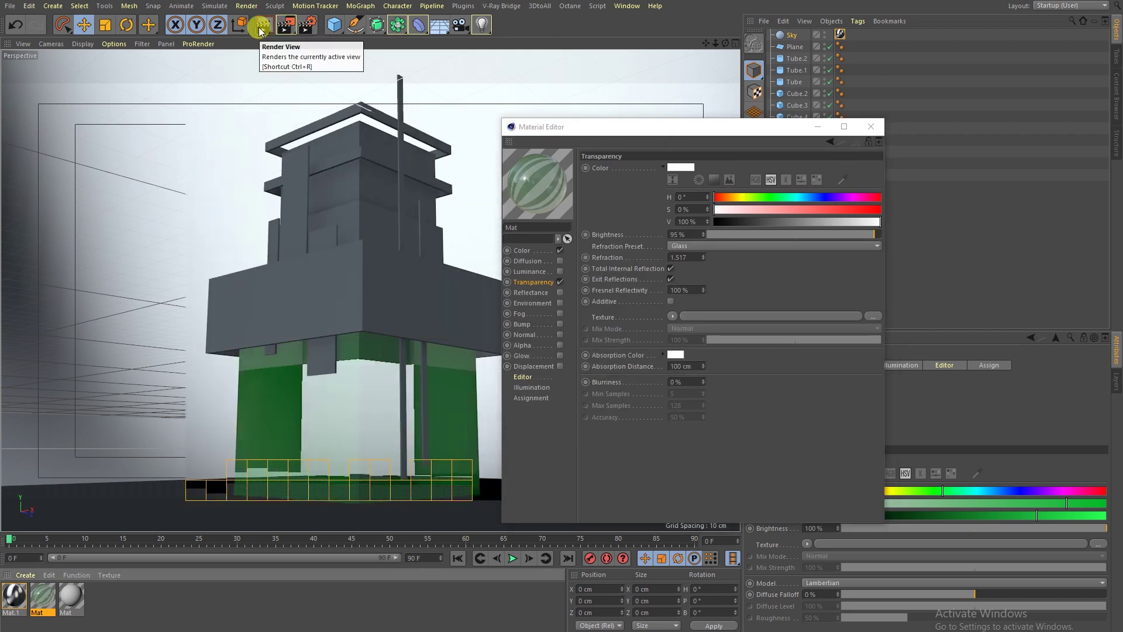
# Change the anti-aliasing level in Render Settings and re-render the tower from a low angle.
pyautogui.click(305, 27)
pyautogui.click(105, 66)
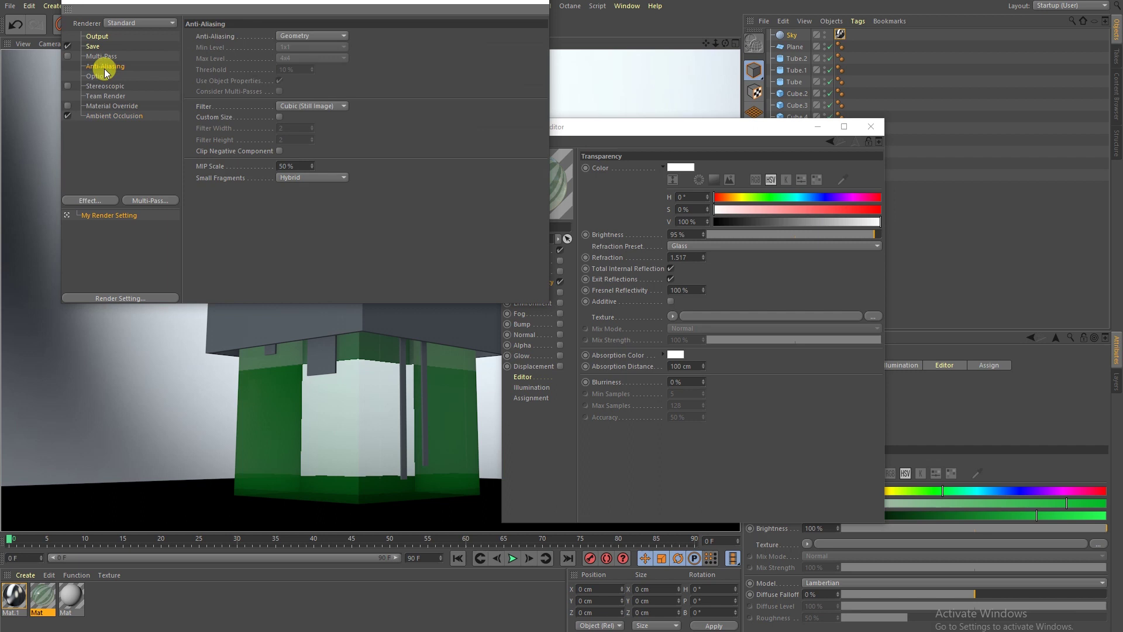
pyautogui.click(301, 37)
pyautogui.click(295, 70)
pyautogui.click(539, 8)
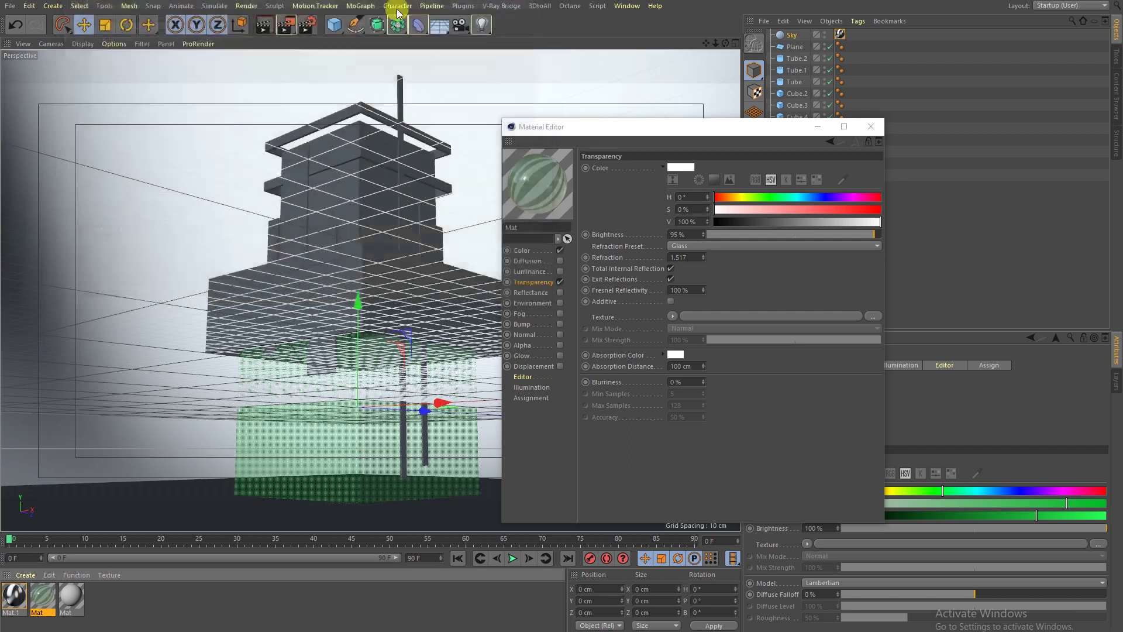
pyautogui.click(263, 26)
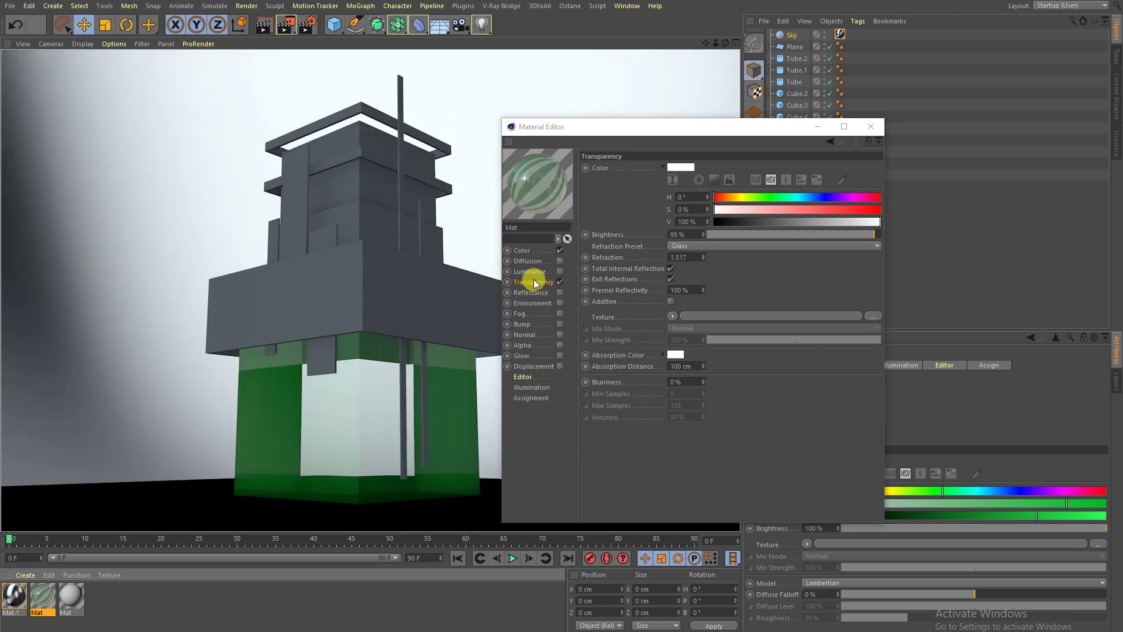
pyautogui.keyDown('alt'); pyautogui.moveTo(301, 359); pyautogui.dragTo(351, 238); pyautogui.keyUp('alt')
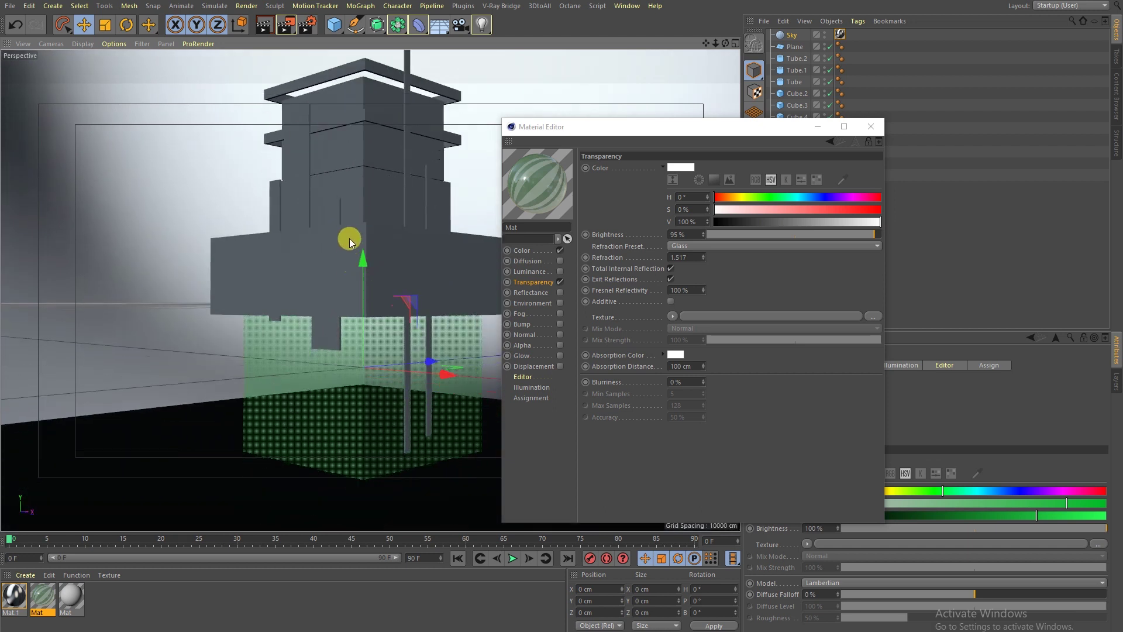
pyautogui.click(264, 27)
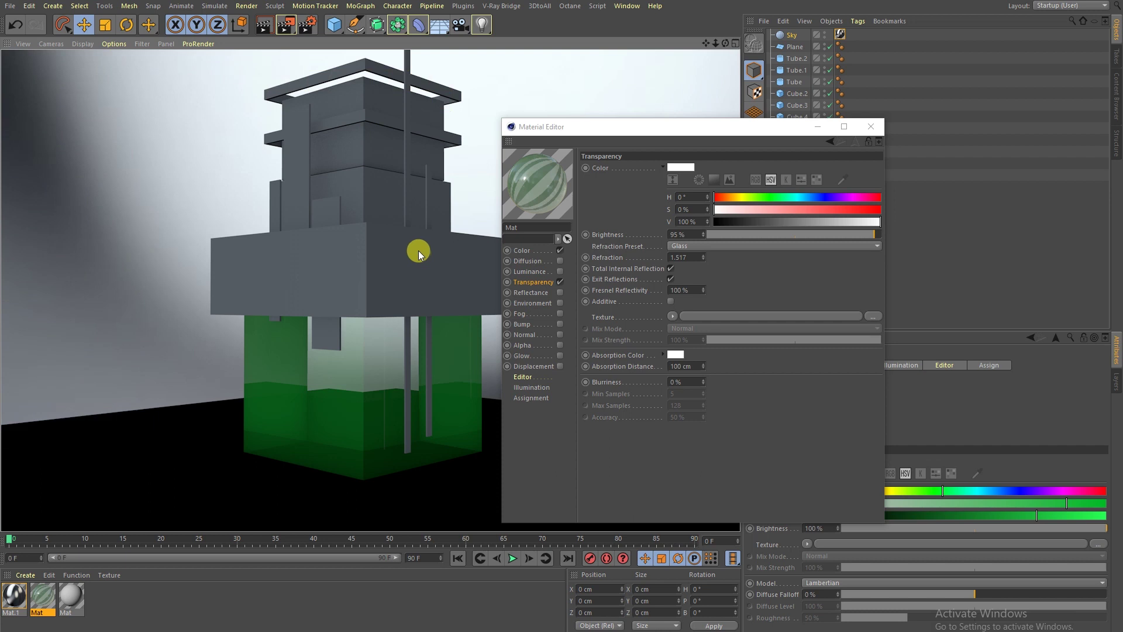
pyautogui.keyDown('alt'); pyautogui.moveTo(409, 186); pyautogui.dragTo(407, 198); pyautogui.keyUp('alt')
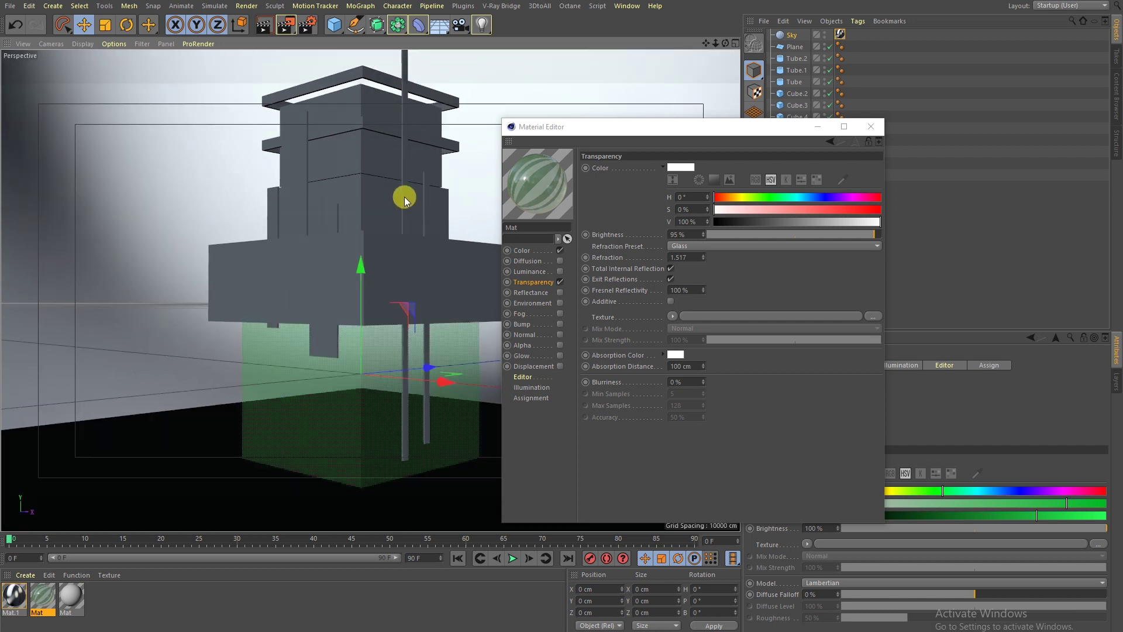
# Set transparency brightness to 89% with a pale, almost white yellow-green tint.
pyautogui.click(862, 235)
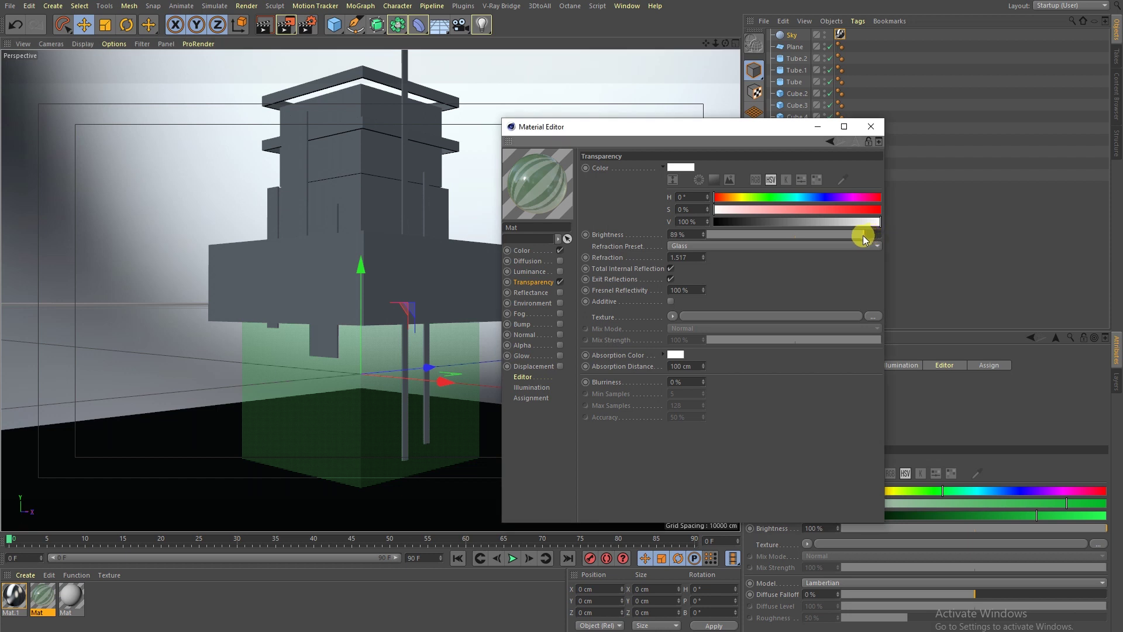
pyautogui.click(681, 170)
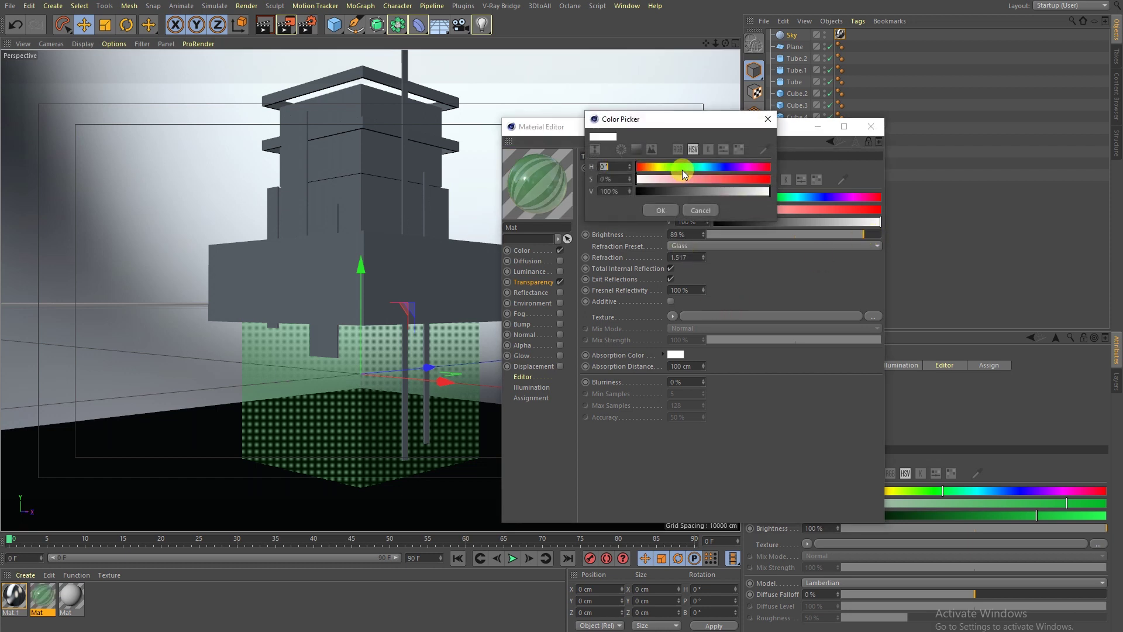
pyautogui.click(636, 149)
pyautogui.click(720, 186)
pyautogui.click(677, 177)
pyautogui.click(720, 190)
pyautogui.click(672, 339)
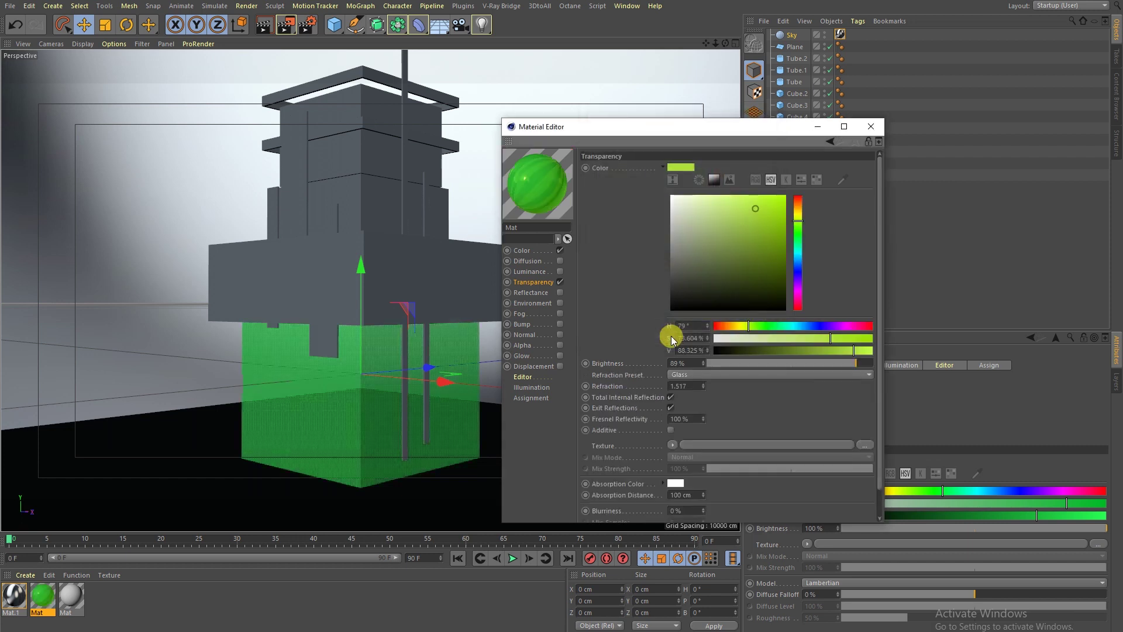
pyautogui.click(673, 483)
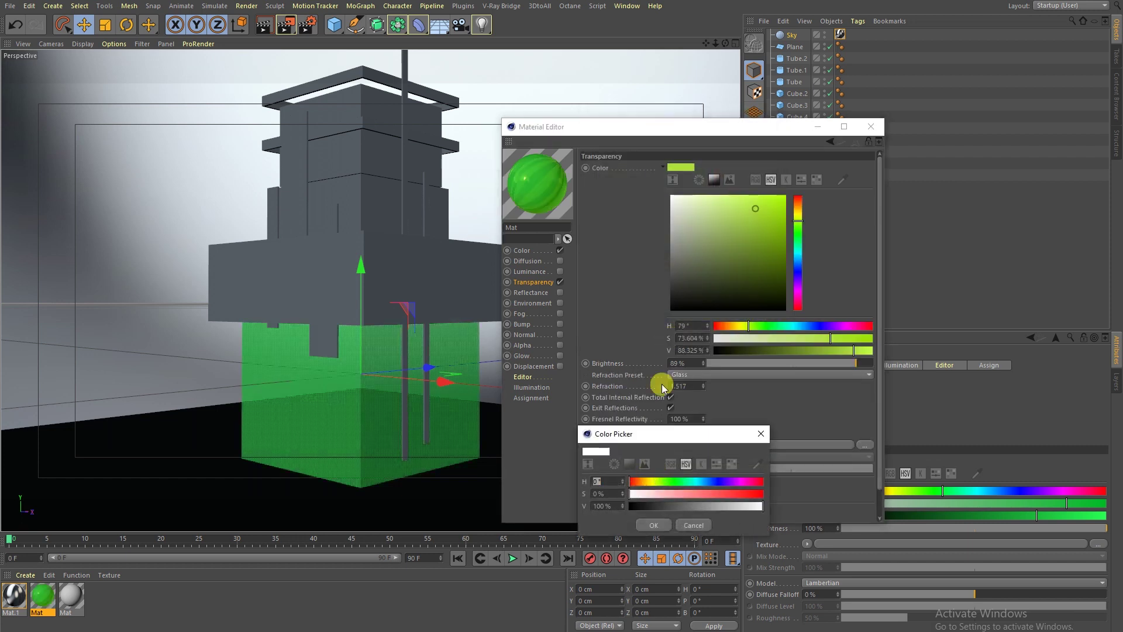
pyautogui.click(653, 526)
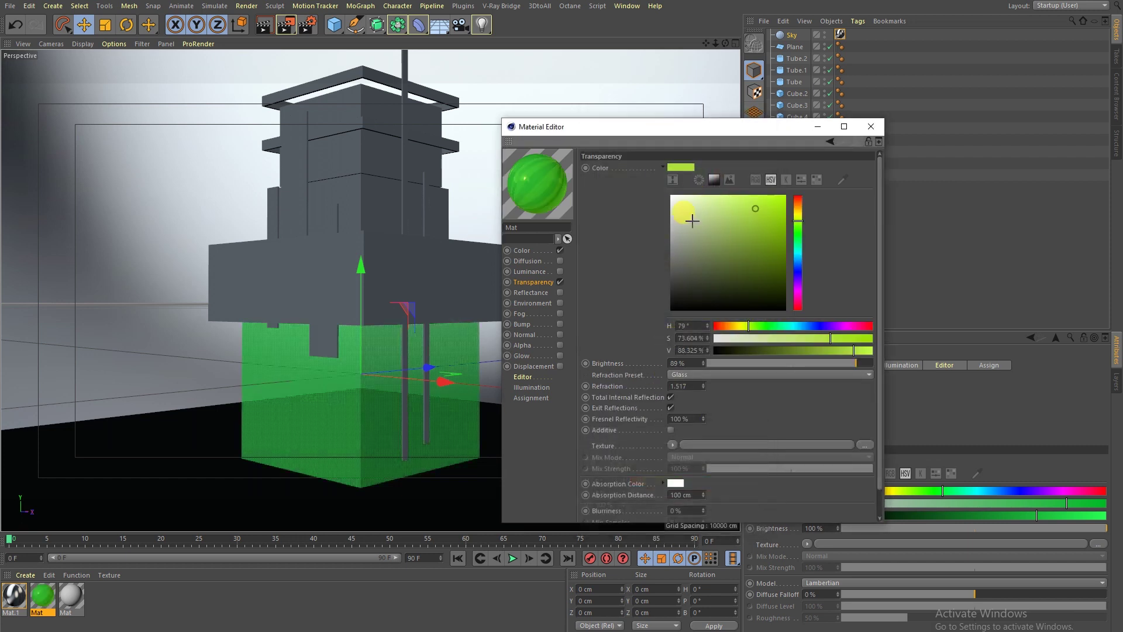
pyautogui.moveTo(676, 243); pyautogui.dragTo(687, 189)
pyautogui.scroll(-1, 686, 188)
# Give the glass a strong green absorption colour, refine the pale tint, and re-render.
pyautogui.click(674, 471)
pyautogui.click(652, 460)
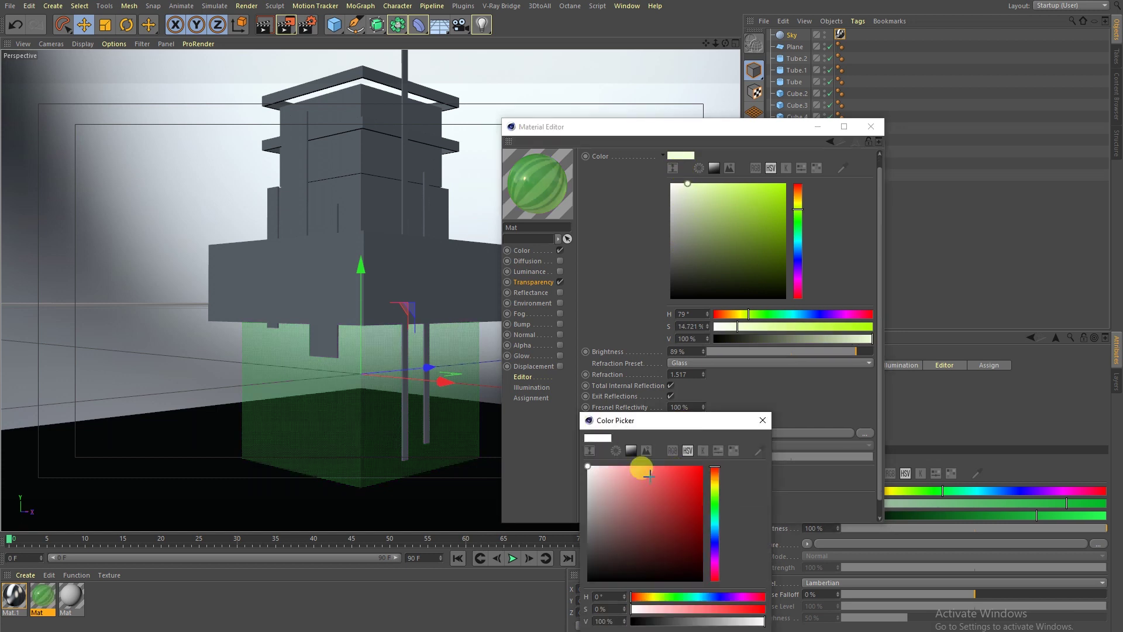
pyautogui.click(714, 493)
pyautogui.click(695, 491)
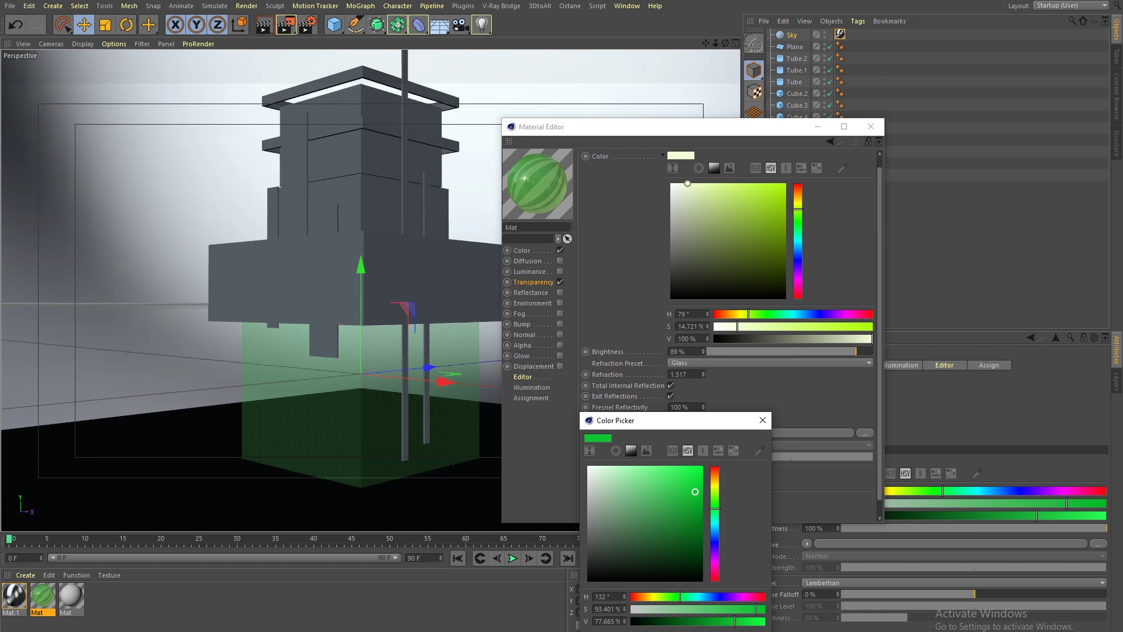
pyautogui.click(265, 26)
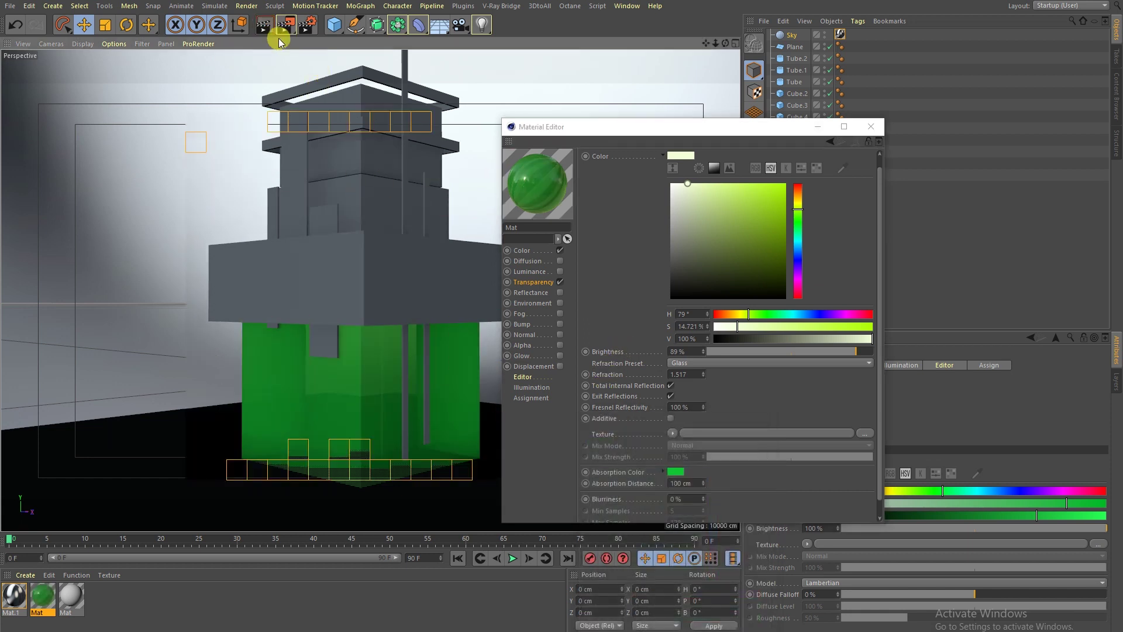
pyautogui.click(689, 183)
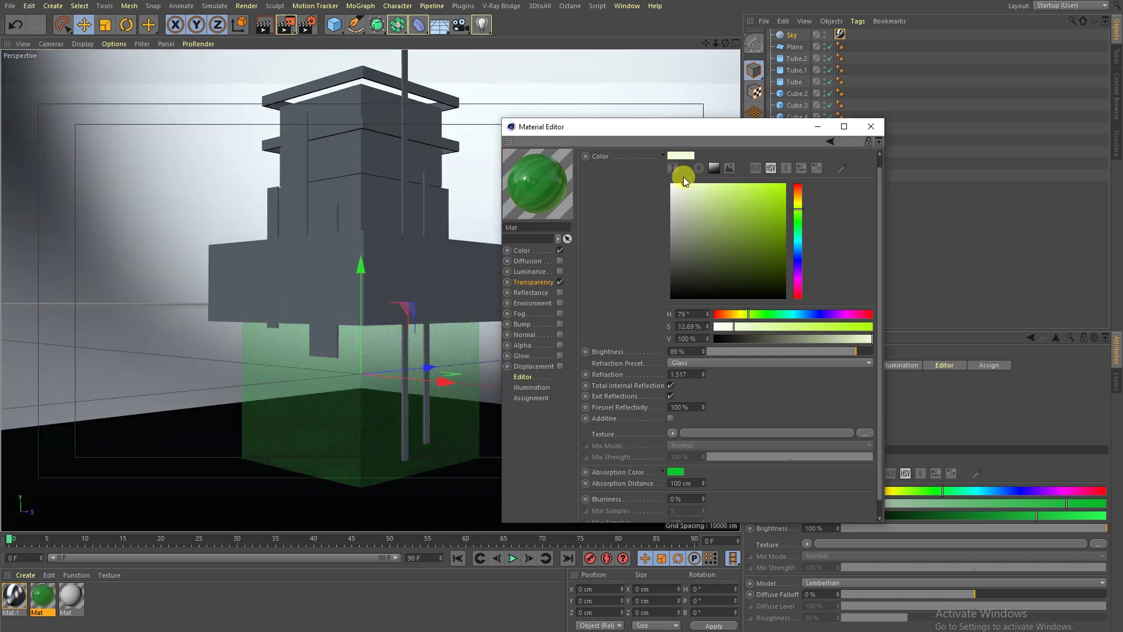
pyautogui.click(680, 180)
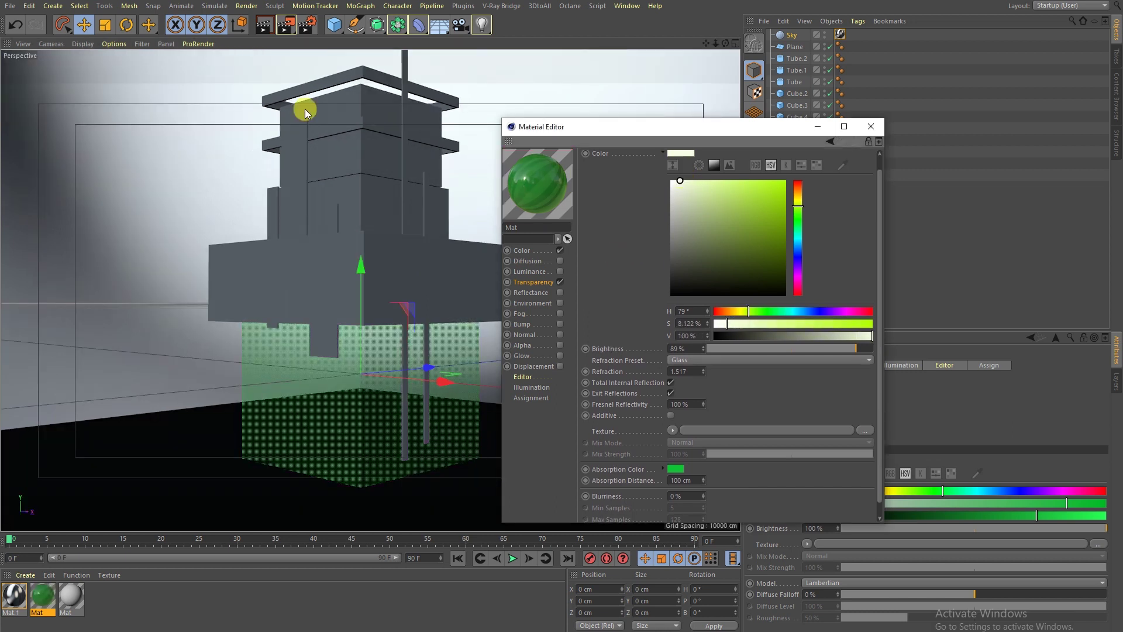
pyautogui.click(264, 27)
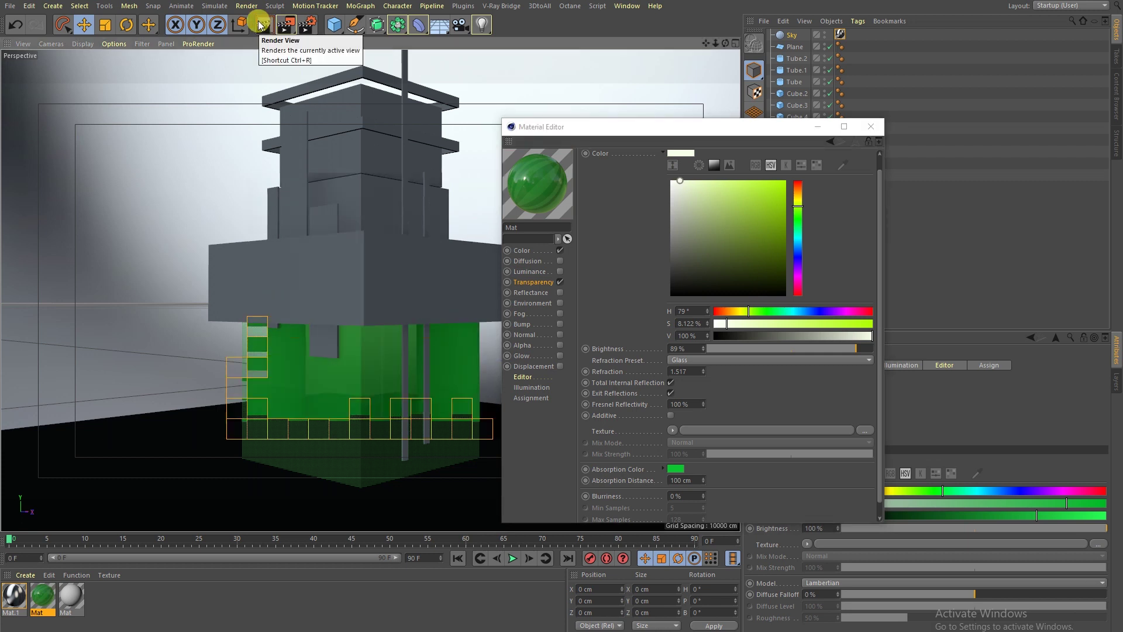
# Render the green glass box again, close the Material Editor and create another material.
pyautogui.click(397, 337)
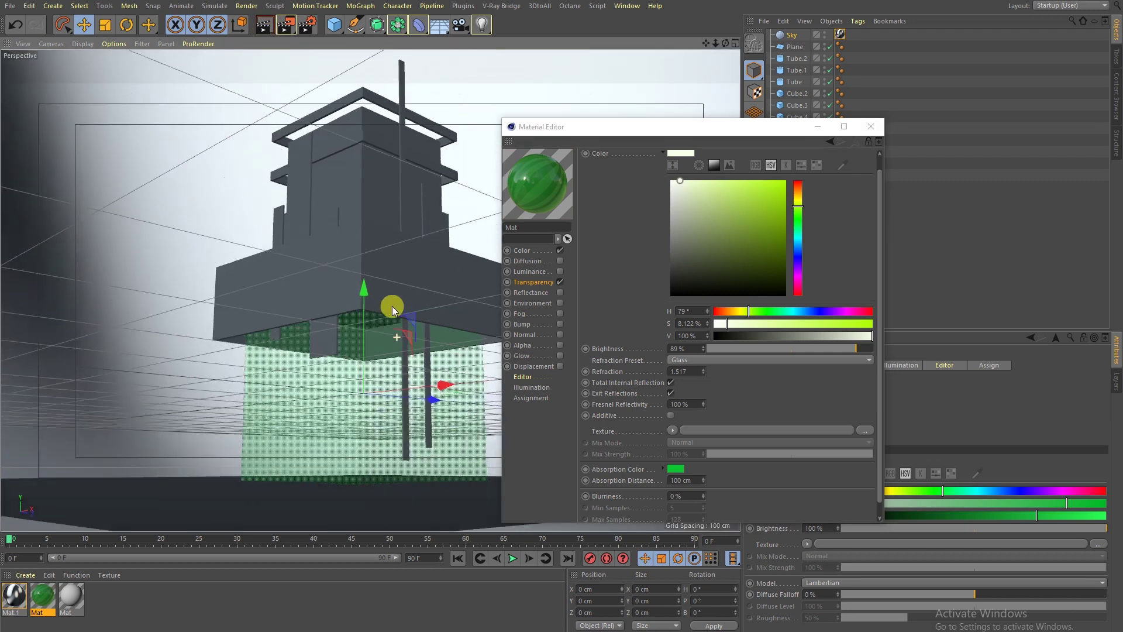
pyautogui.click(261, 29)
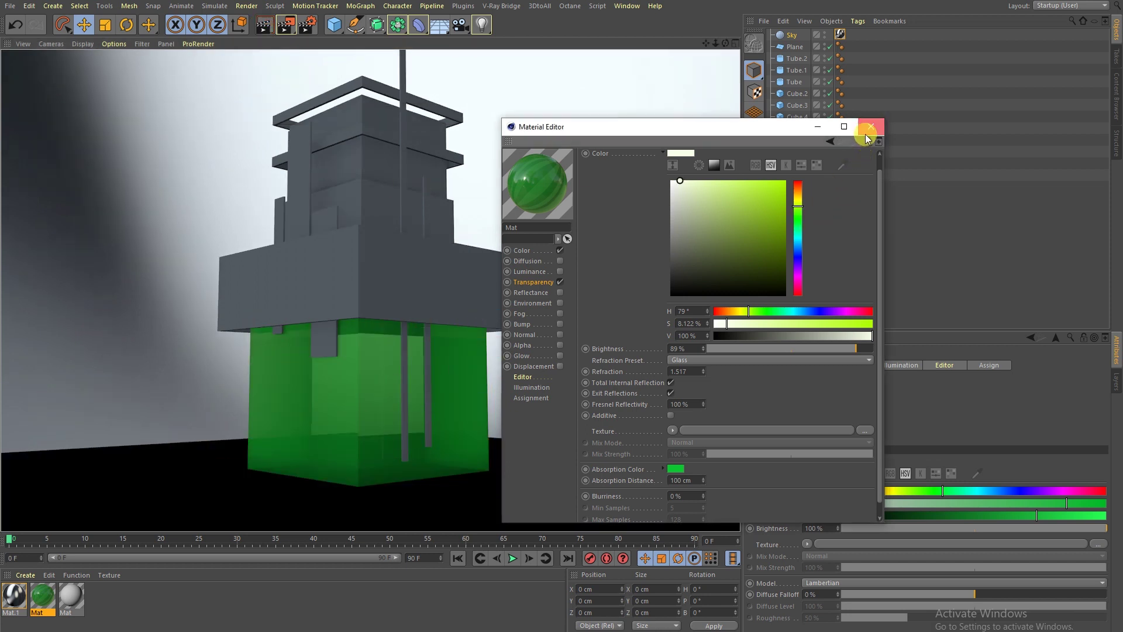
pyautogui.click(870, 126)
pyautogui.doubleClick(150, 602)
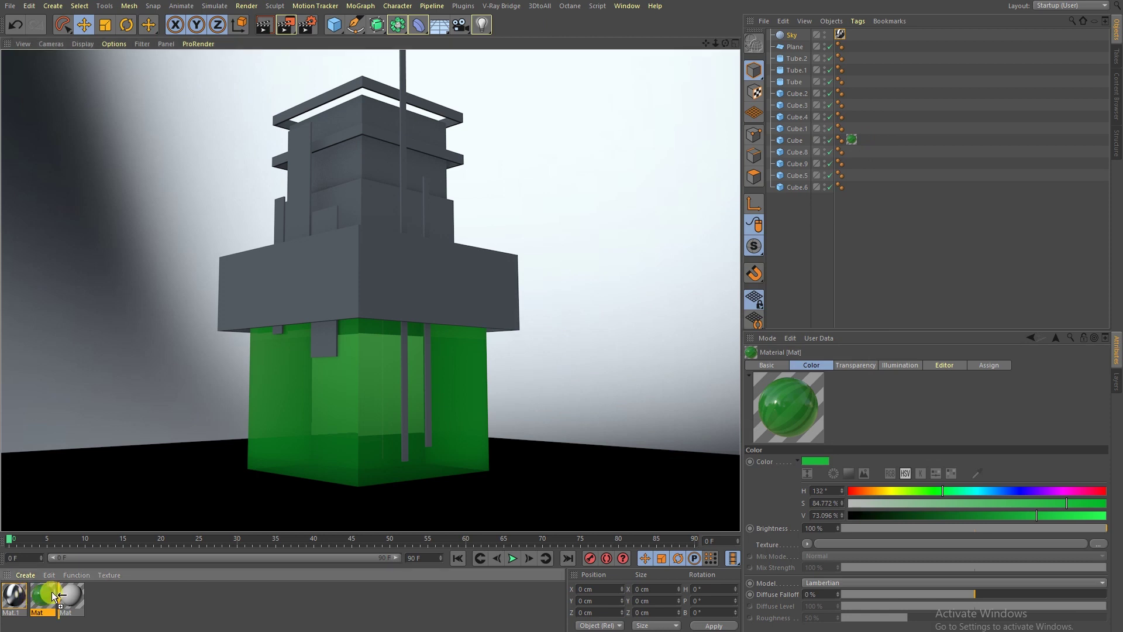
# Apply a copy of the green glass Mat to upper box Cube.6 and render.
pyautogui.click(71, 598)
pyautogui.moveTo(71, 600); pyautogui.dragTo(355, 173)
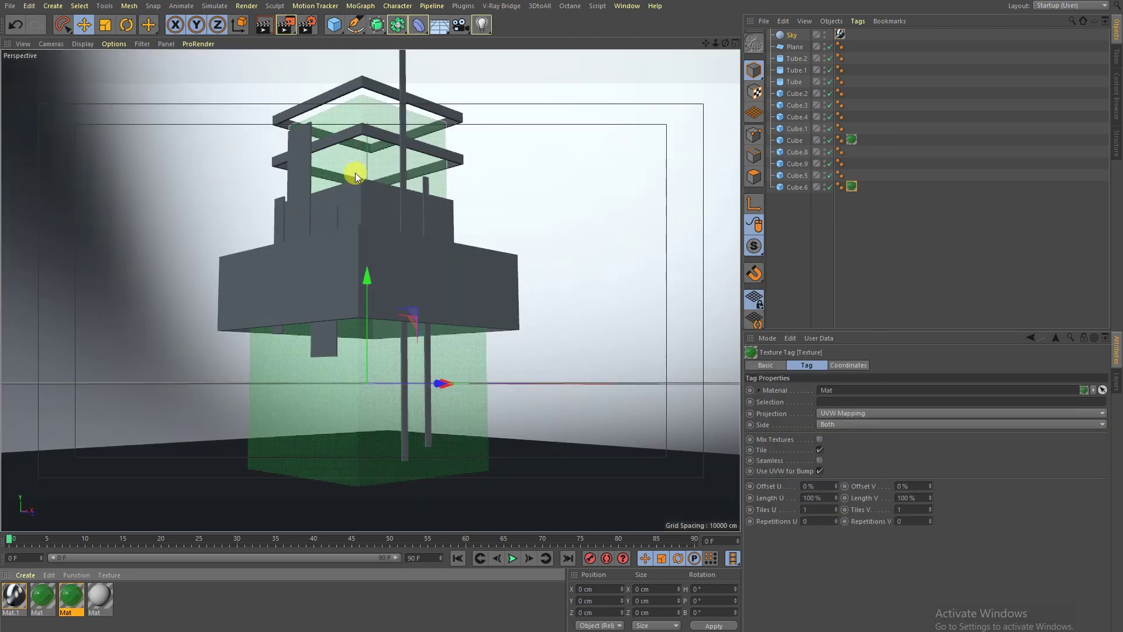
pyautogui.click(258, 32)
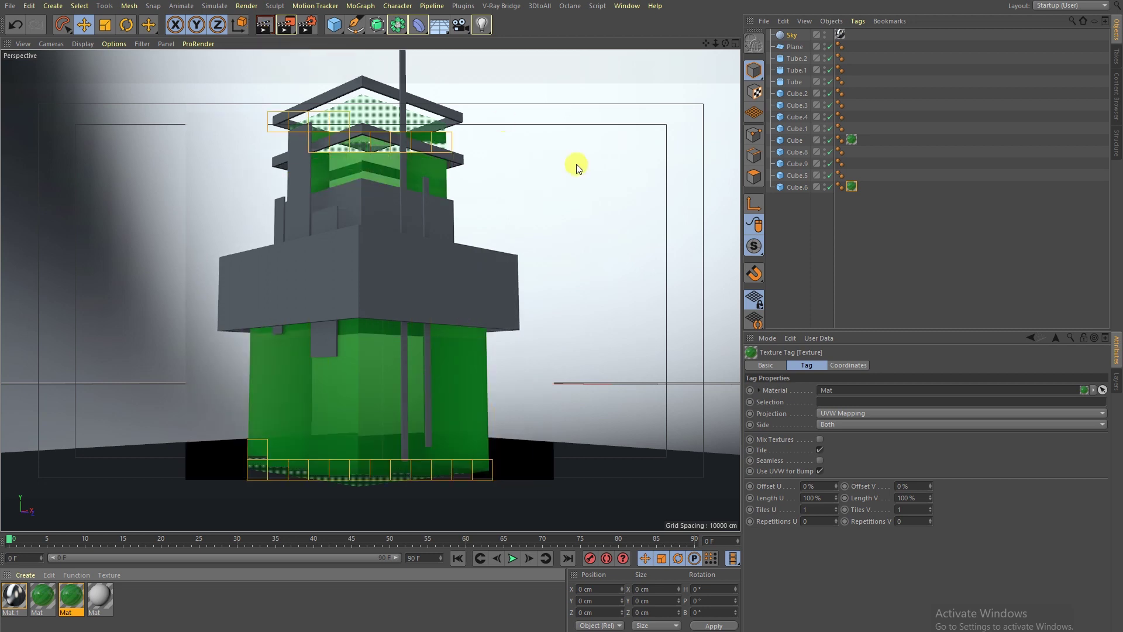
# Add a Compositing tag to the Sky with Seen by Camera turned off.
pyautogui.rightClick(788, 30)
pyautogui.moveTo(829, 38)
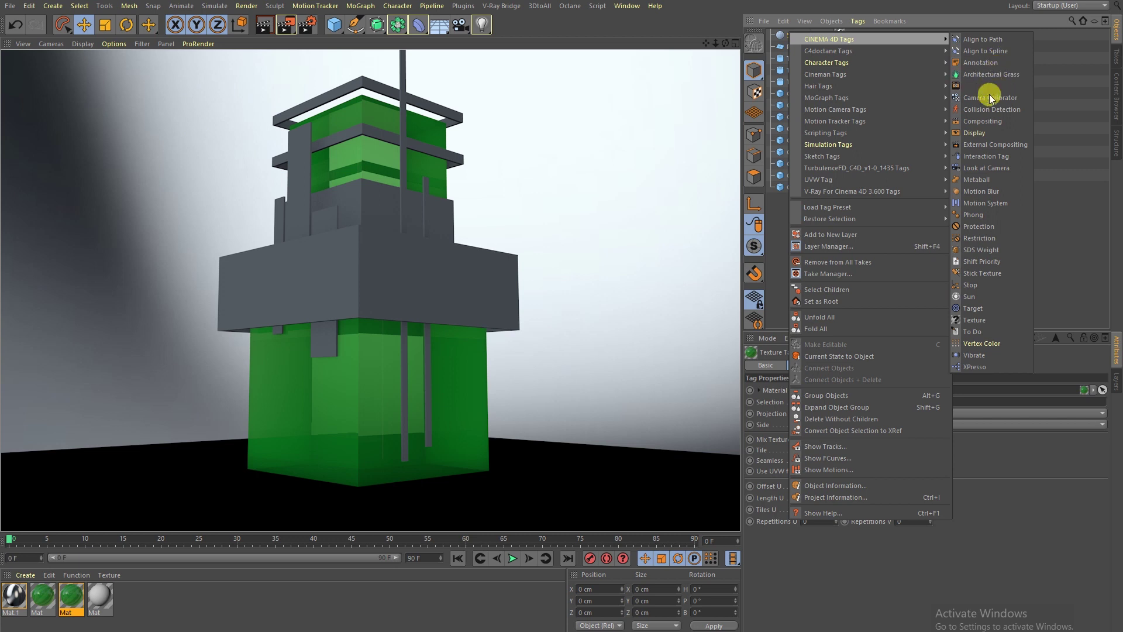
pyautogui.click(982, 121)
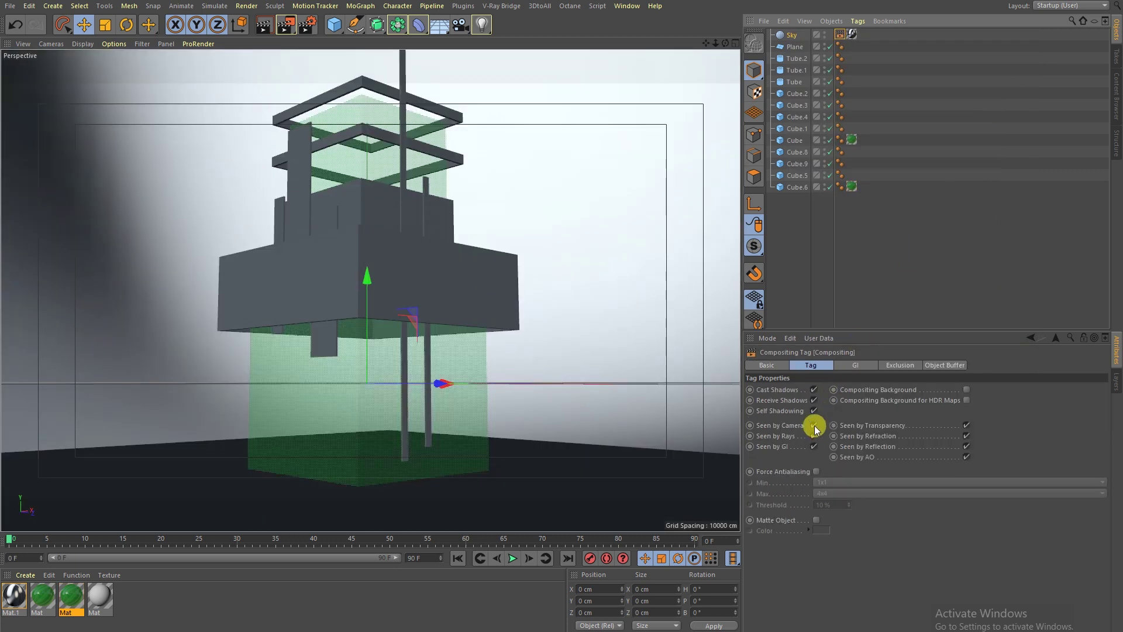
pyautogui.click(814, 425)
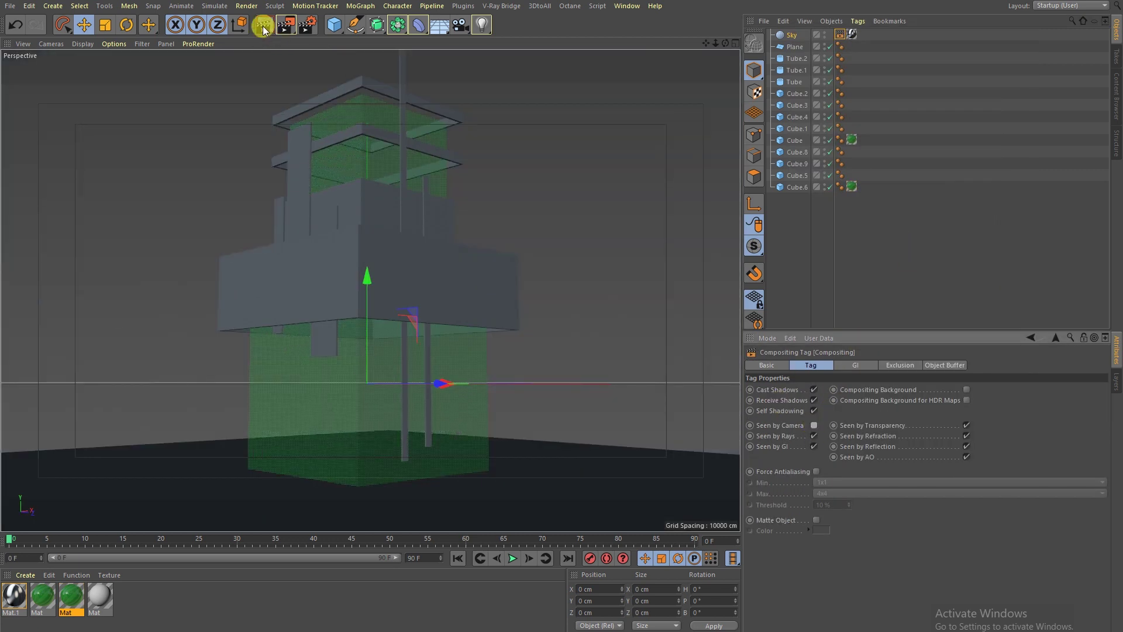
# Render the tower against black, then drop a copy of the green glass Mat onto the Tube ring.
pyautogui.click(262, 26)
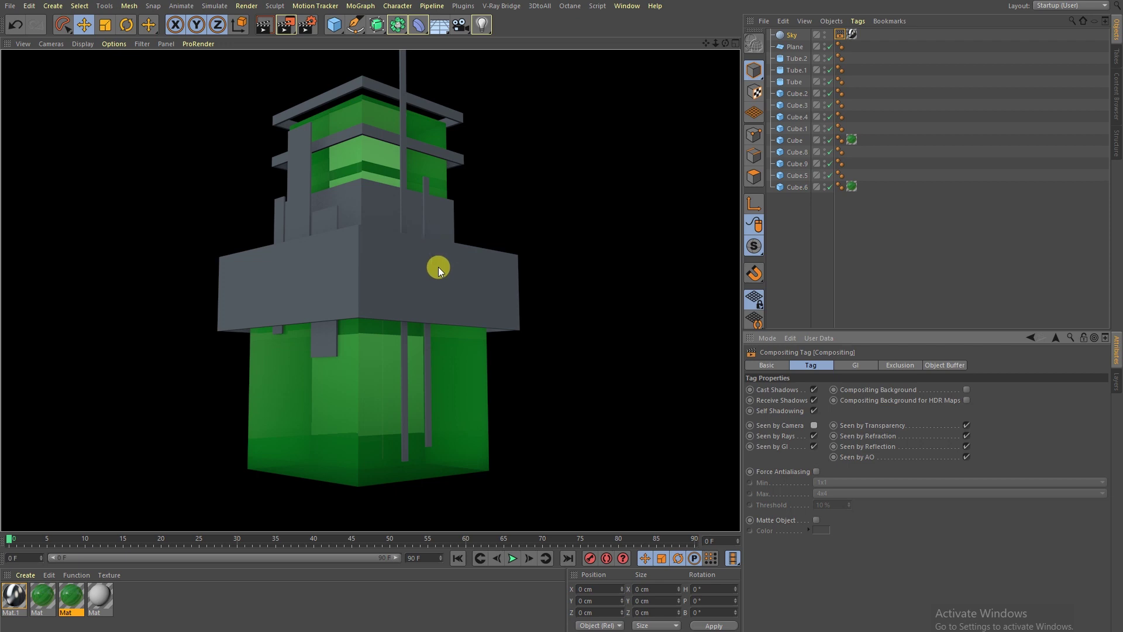
pyautogui.moveTo(76, 594)
pyautogui.keyDown('ctrl'); pyautogui.mouseDown()
pyautogui.moveTo(96, 598)
pyautogui.moveTo(324, 273)
pyautogui.mouseUp(); pyautogui.keyUp('ctrl')
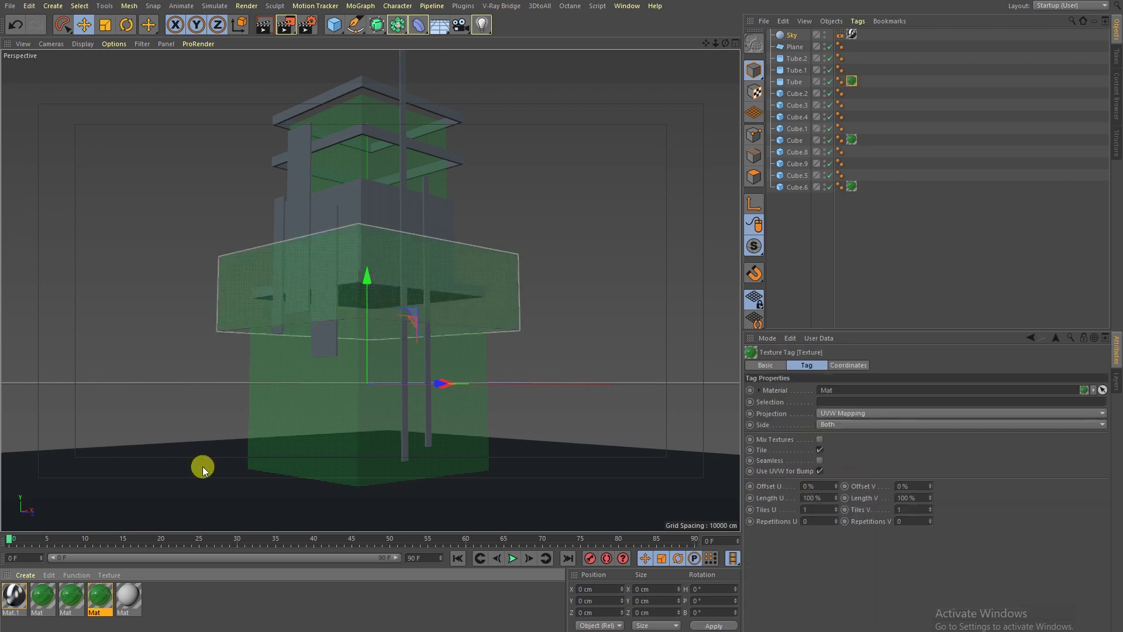
# Open the copied material and set its transparency tint to a bright teal.
pyautogui.doubleClick(96, 595)
pyautogui.click(288, 266)
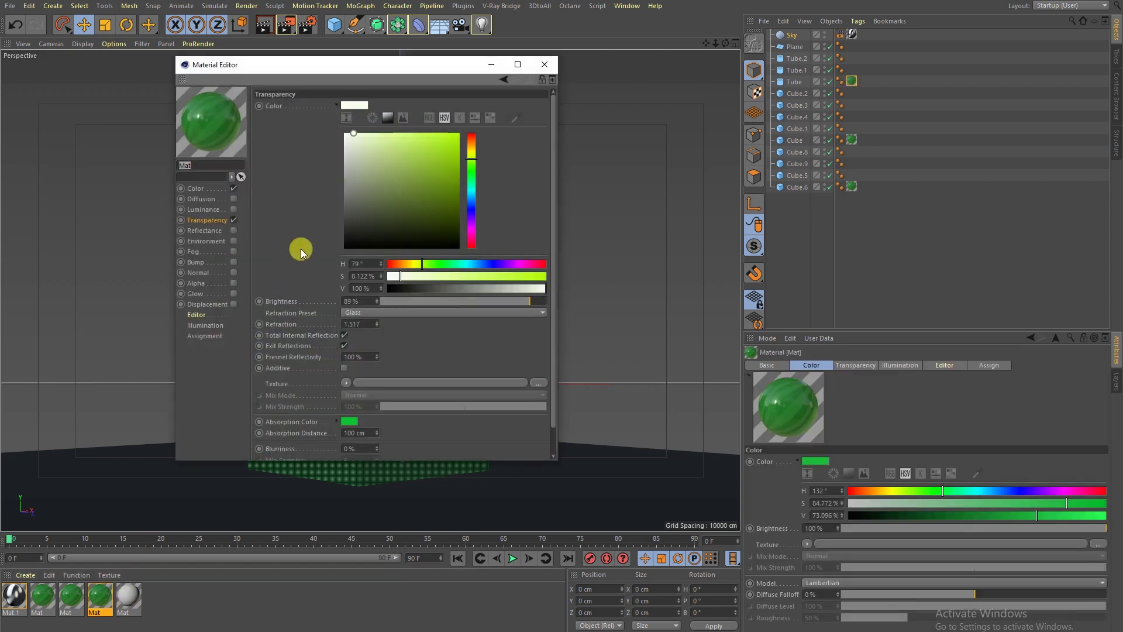
pyautogui.click(504, 122)
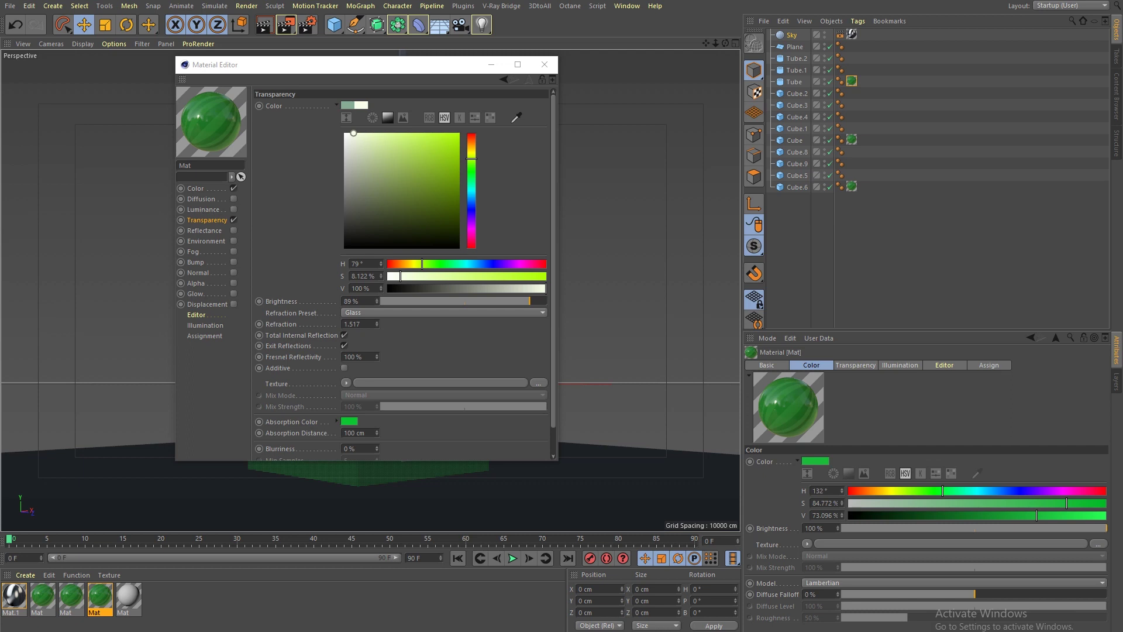
pyautogui.click(100, 596)
pyautogui.click(448, 163)
pyautogui.click(473, 184)
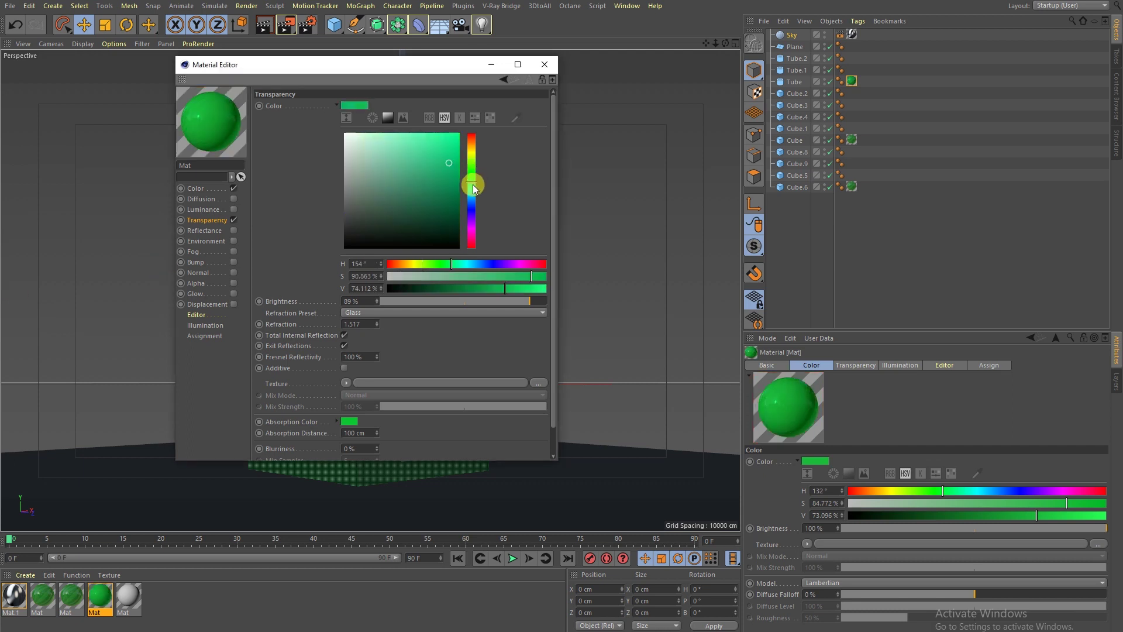
pyautogui.click(449, 137)
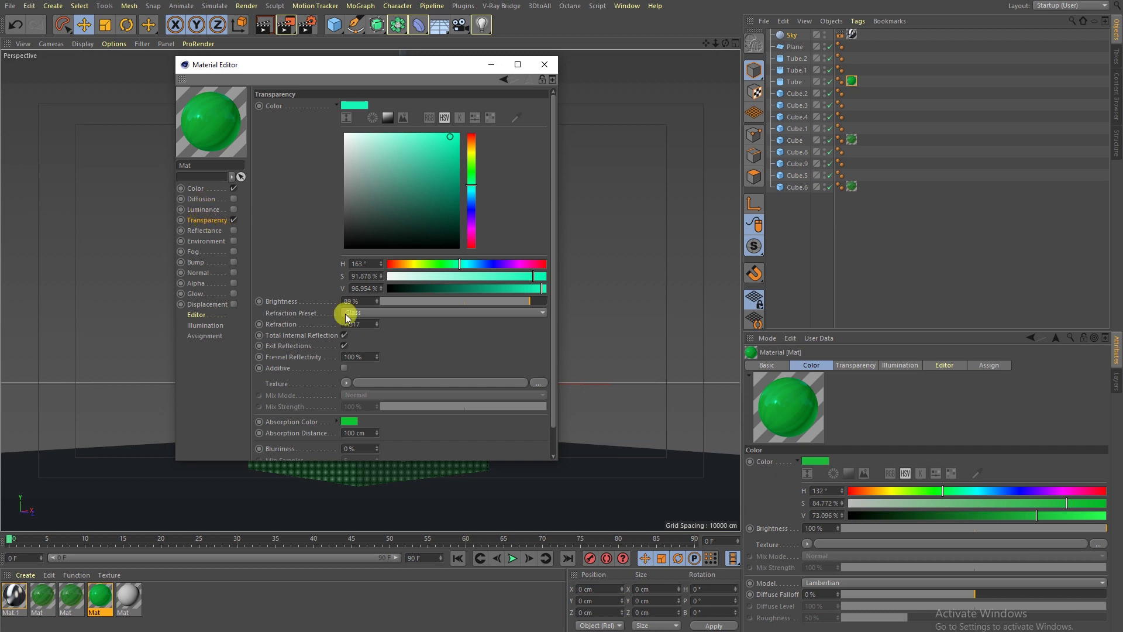
# Match the absorption colour to the teal and set Color to H158 S100 V100.
pyautogui.click(349, 421)
pyautogui.click(433, 340)
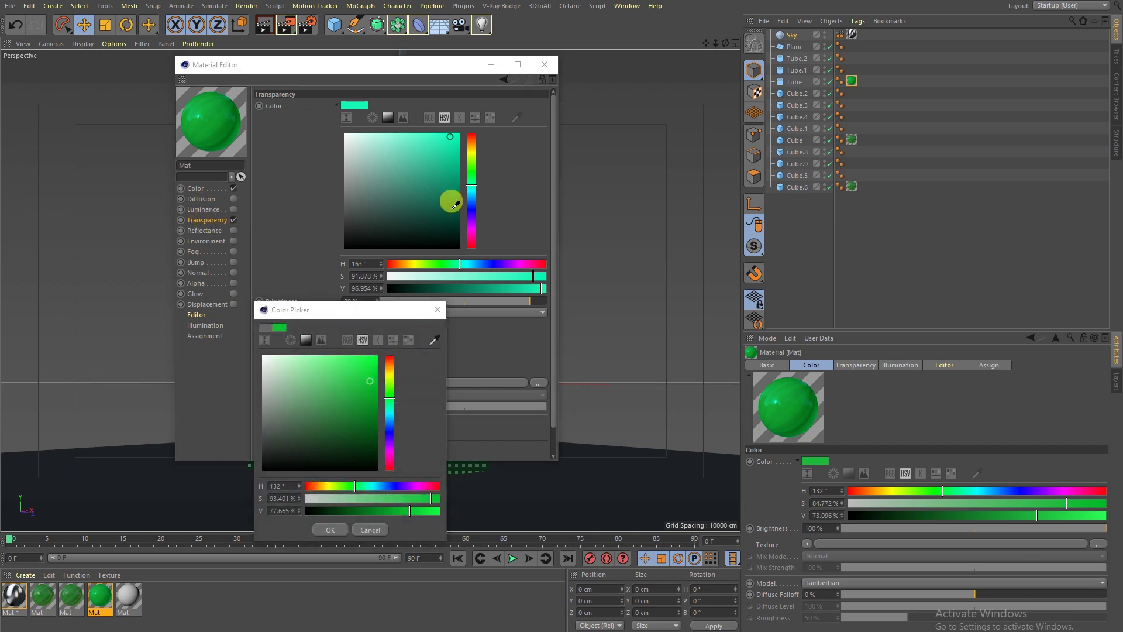
pyautogui.click(448, 153)
pyautogui.click(329, 528)
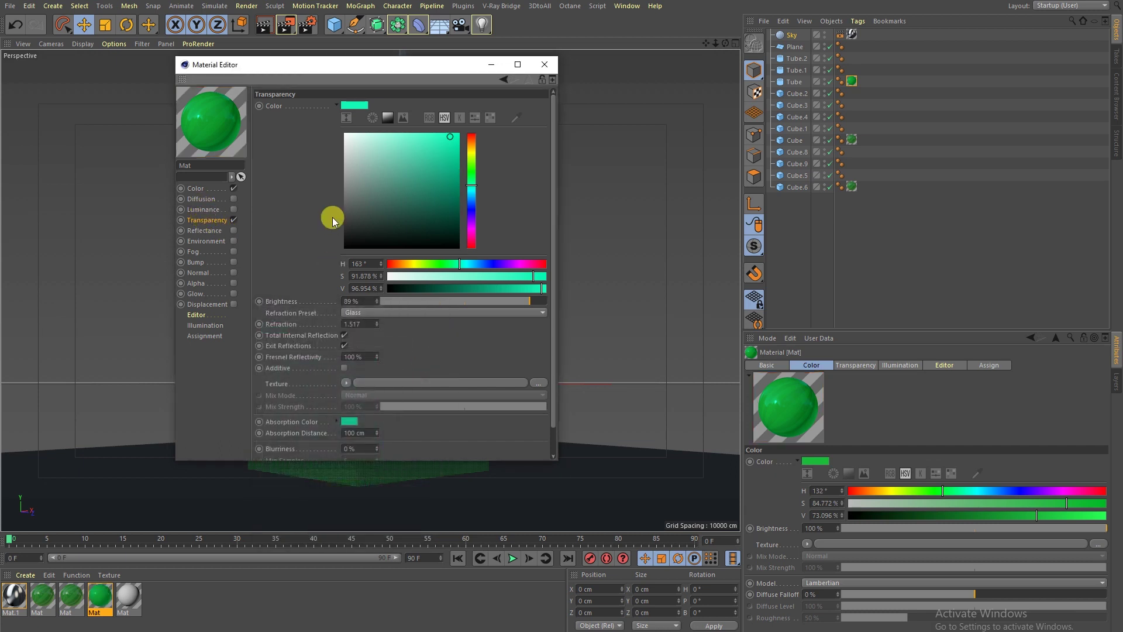
pyautogui.click(196, 189)
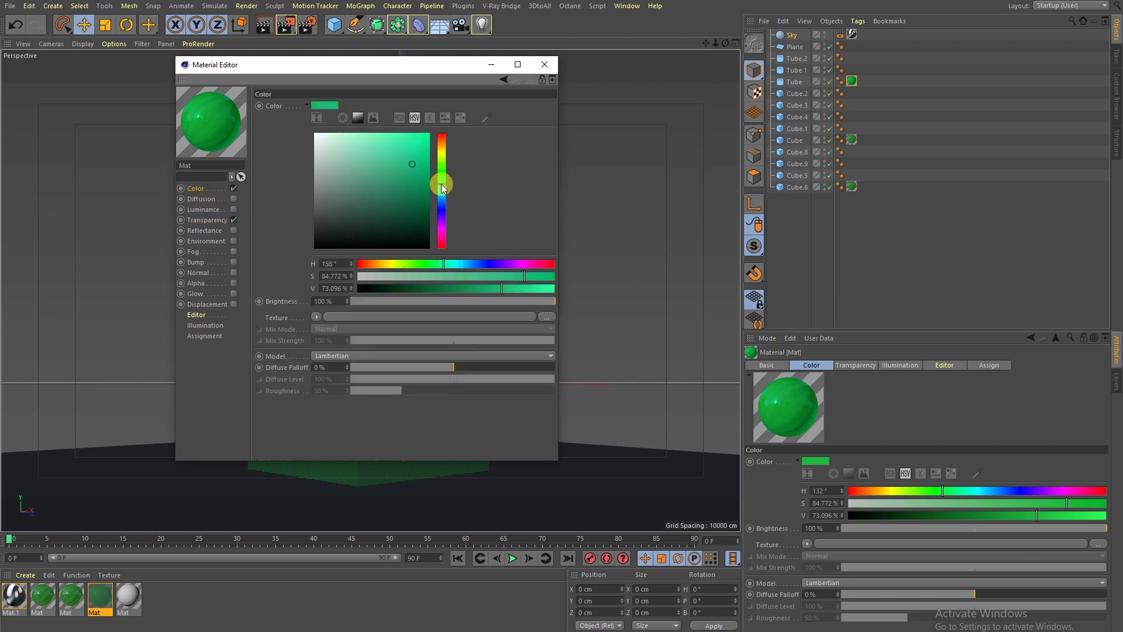
pyautogui.click(421, 143)
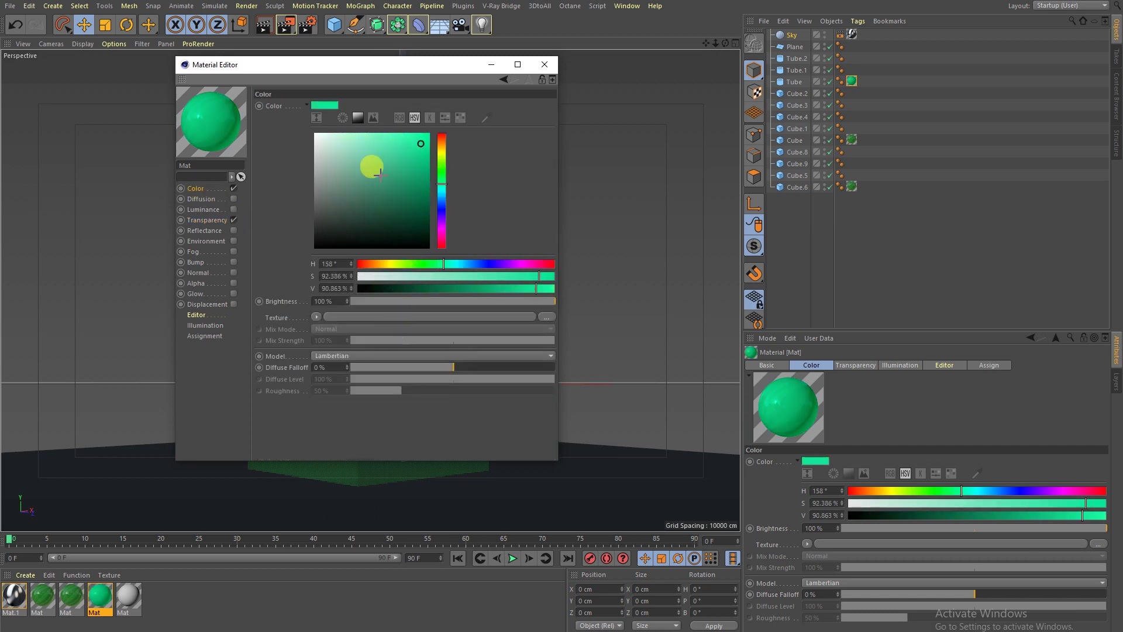
pyautogui.moveTo(384, 180); pyautogui.dragTo(430, 135)
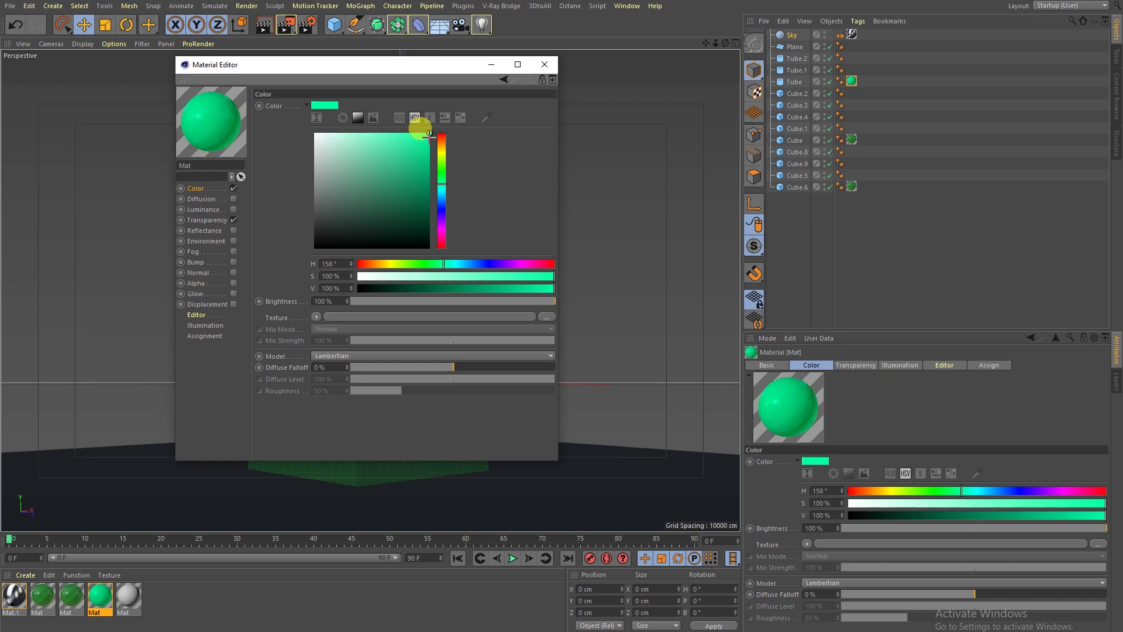
# Make the transparency tint paler, close the material, and render the tower preview.
pyautogui.click(211, 220)
pyautogui.moveTo(419, 140)
pyautogui.mouseDown()
pyautogui.moveTo(364, 144)
pyautogui.moveTo(355, 133)
pyautogui.mouseUp()
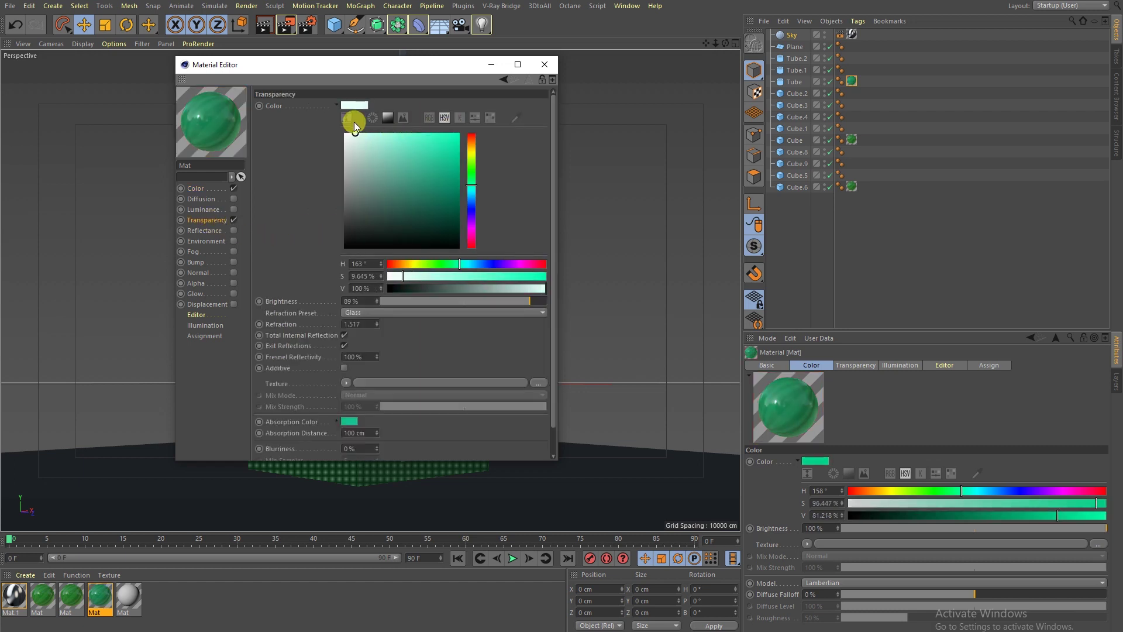
pyautogui.click(346, 417)
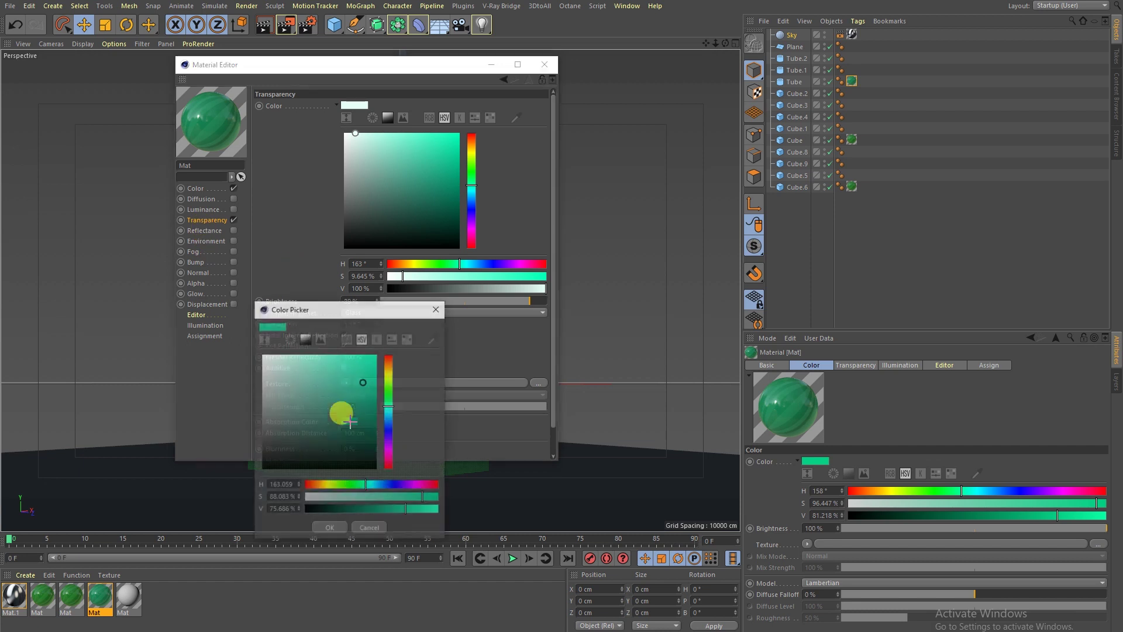
pyautogui.click(330, 528)
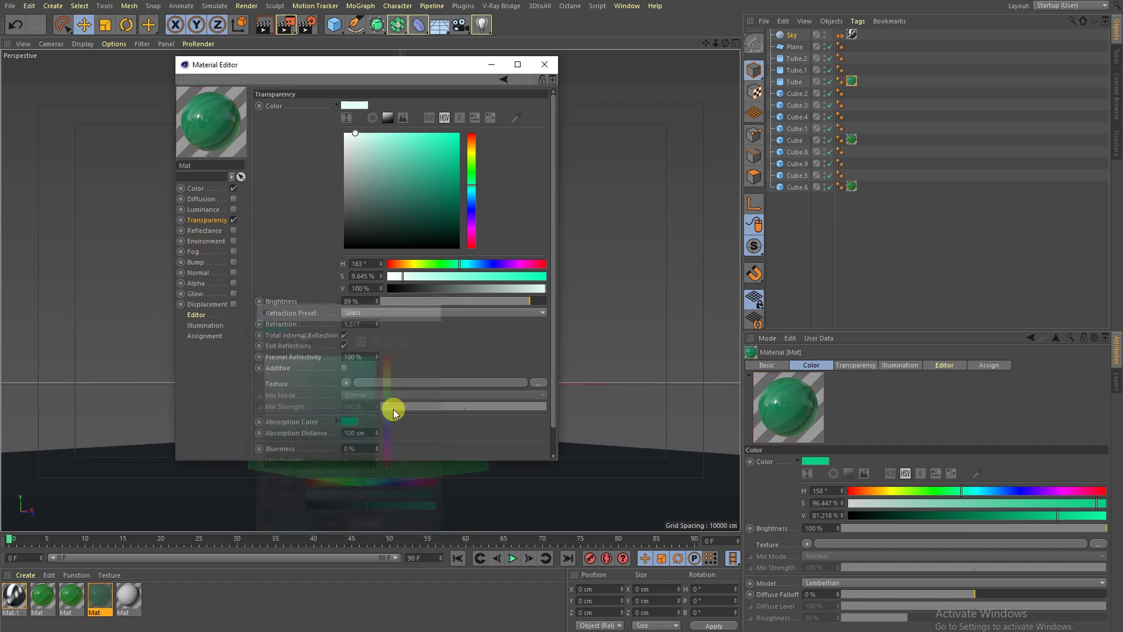
pyautogui.click(543, 65)
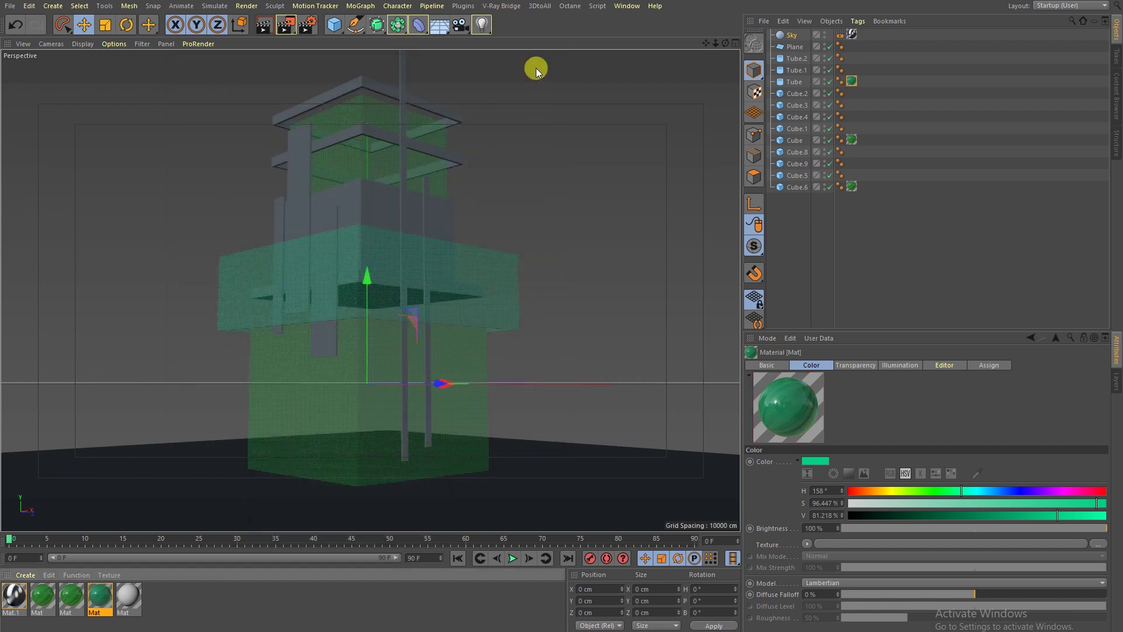
pyautogui.click(265, 24)
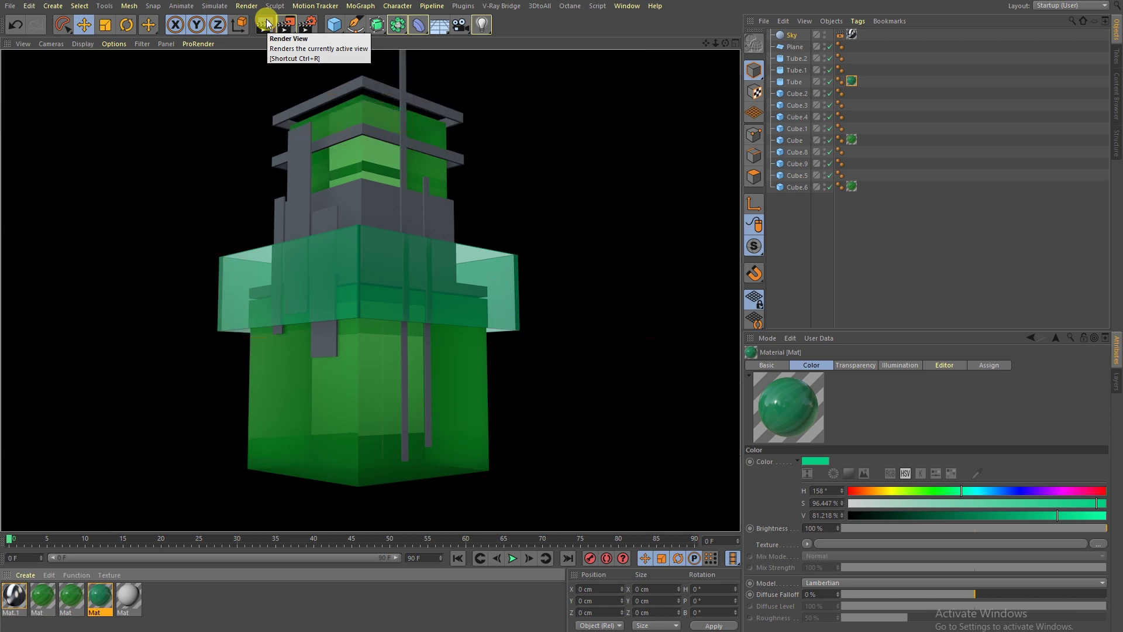
pyautogui.click(199, 608)
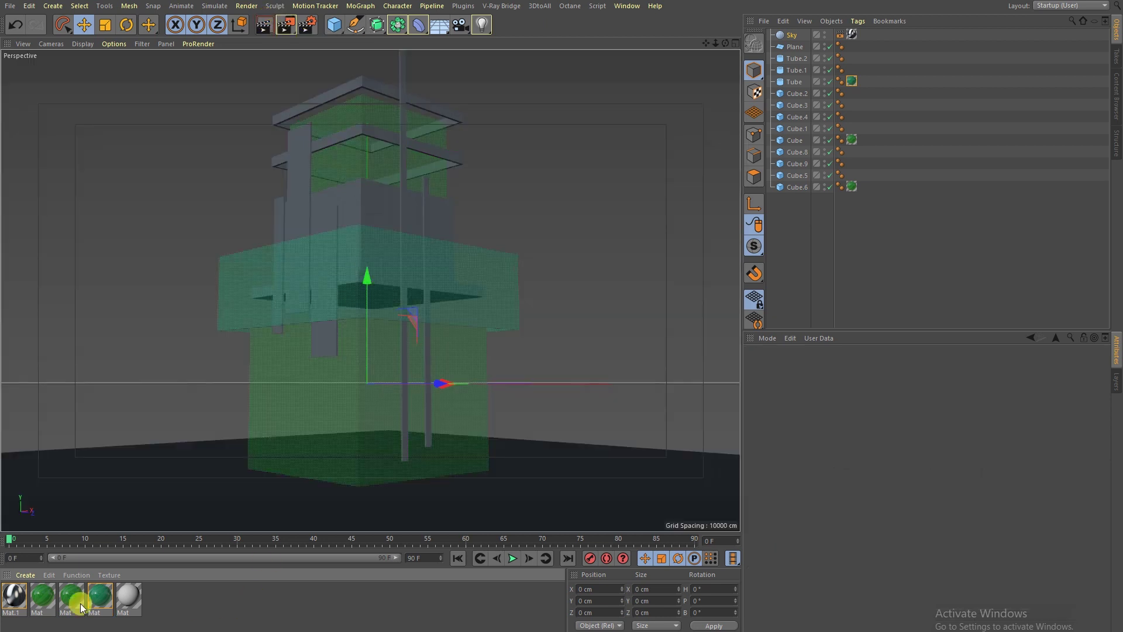
# Create a new material Mat.2 with only the Luminance channel enabled.
pyautogui.click(26, 576)
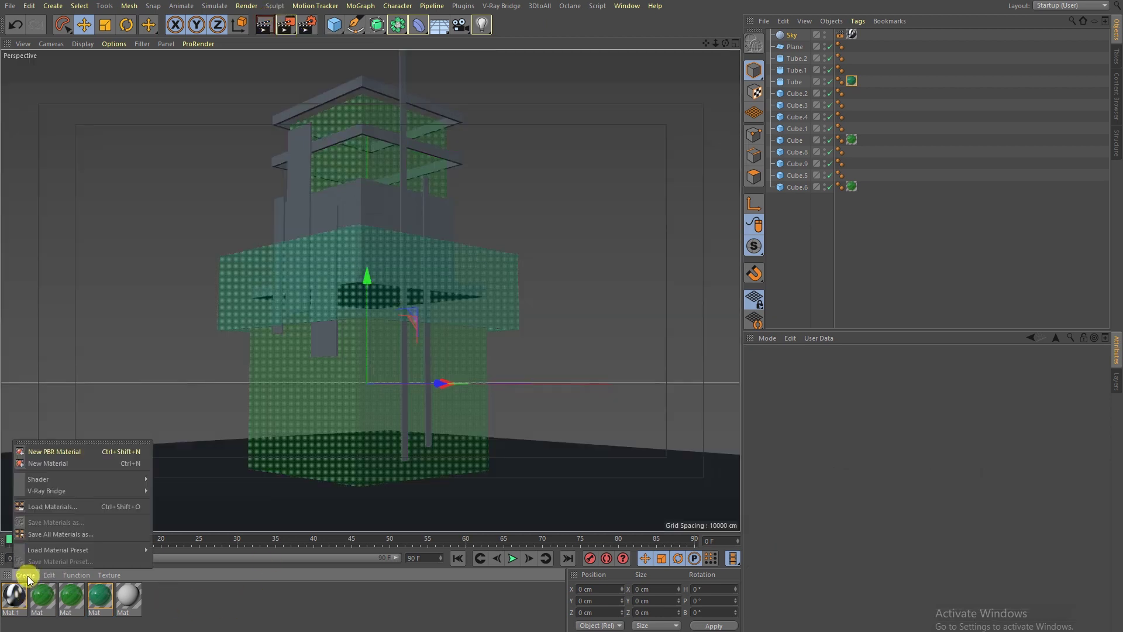
pyautogui.click(40, 463)
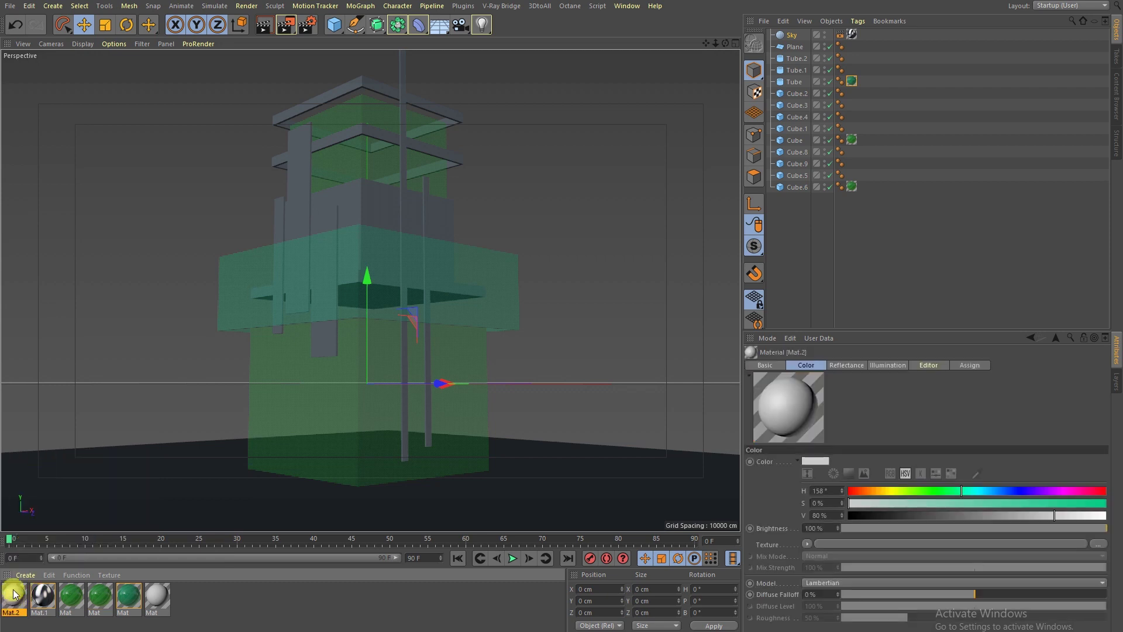
pyautogui.doubleClick(14, 595)
pyautogui.click(234, 209)
pyautogui.click(234, 229)
pyautogui.click(234, 188)
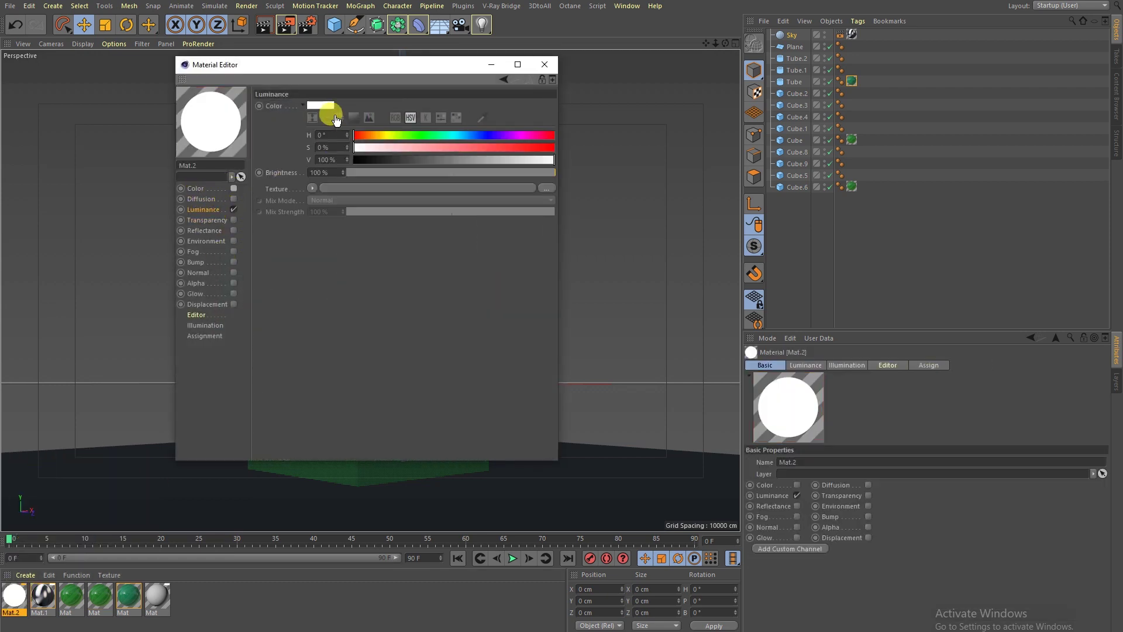
# Set Mat.2's glow to pale yellow (H59, S41.7%) and apply it to the tall pole Cube.8.
pyautogui.click(315, 105)
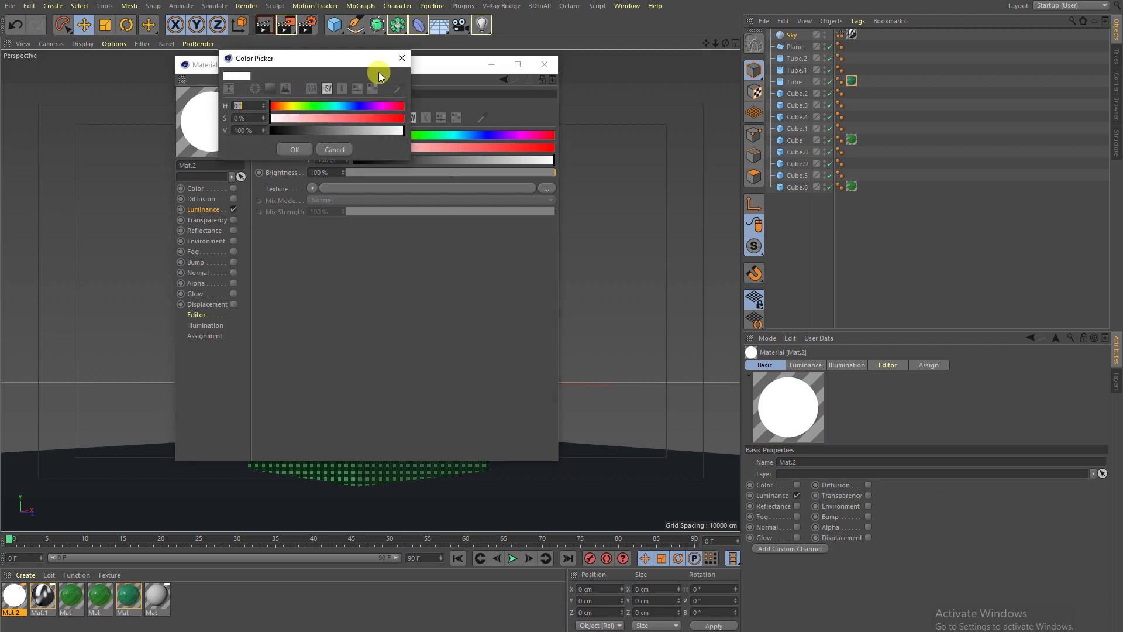
pyautogui.click(271, 95)
pyautogui.click(353, 122)
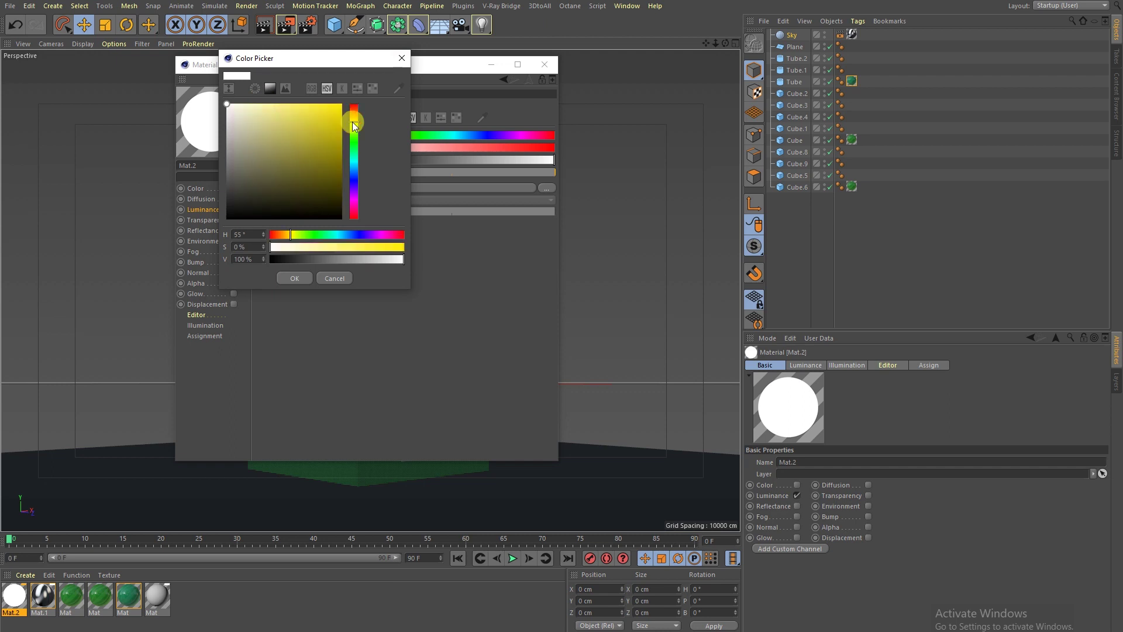
pyautogui.click(277, 103)
pyautogui.moveTo(354, 118); pyautogui.dragTo(355, 125)
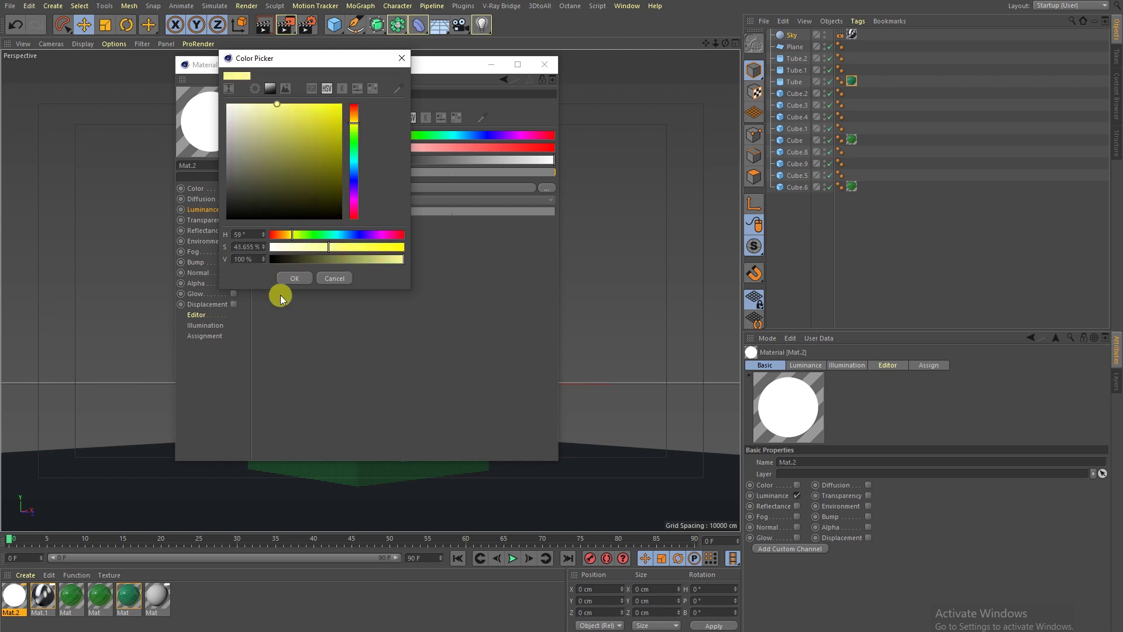
pyautogui.click(301, 277)
pyautogui.click(544, 64)
pyautogui.moveTo(14, 595); pyautogui.dragTo(403, 182)
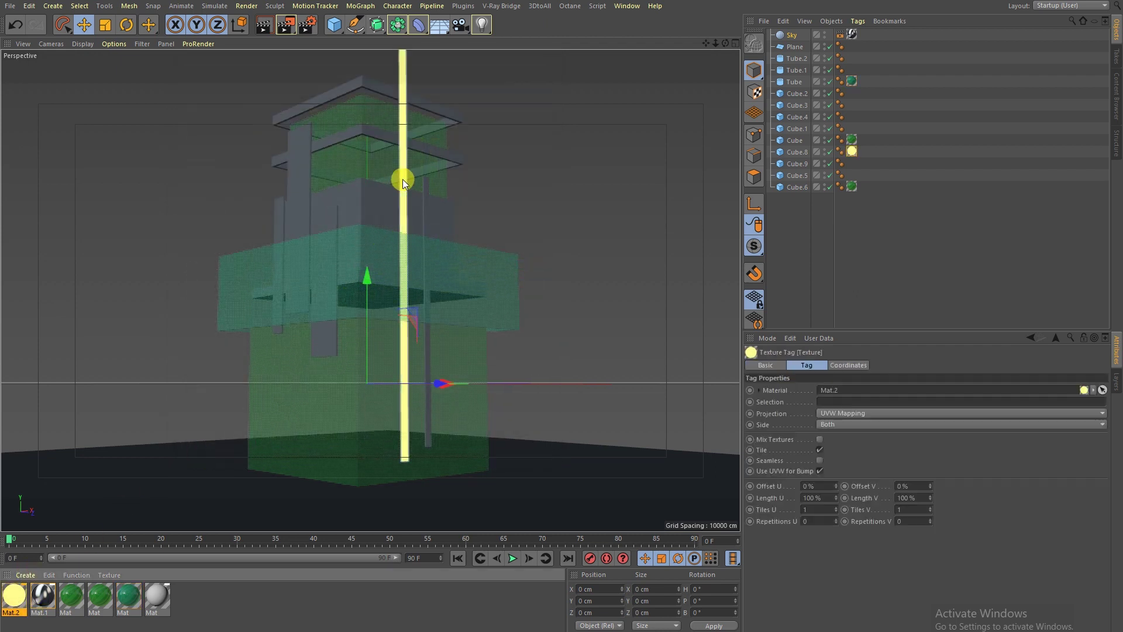
pyautogui.click(869, 250)
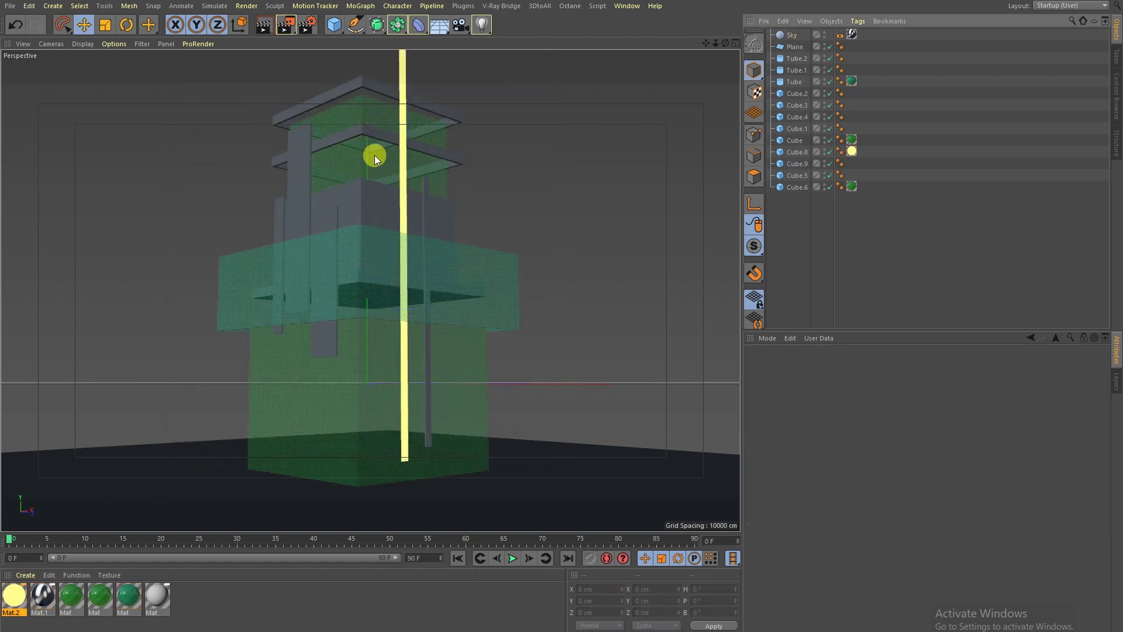
# Remove Mat.2 from Cube.8, set its Size Z to 55.051 cm, and re-render the view.
pyautogui.click(263, 29)
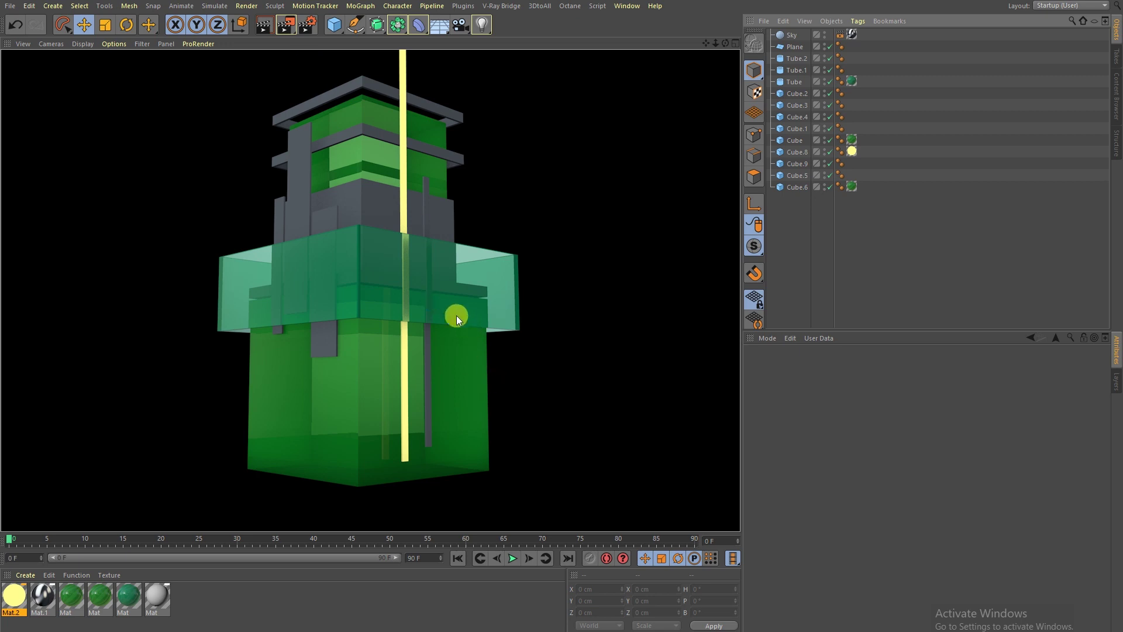
pyautogui.click(402, 175)
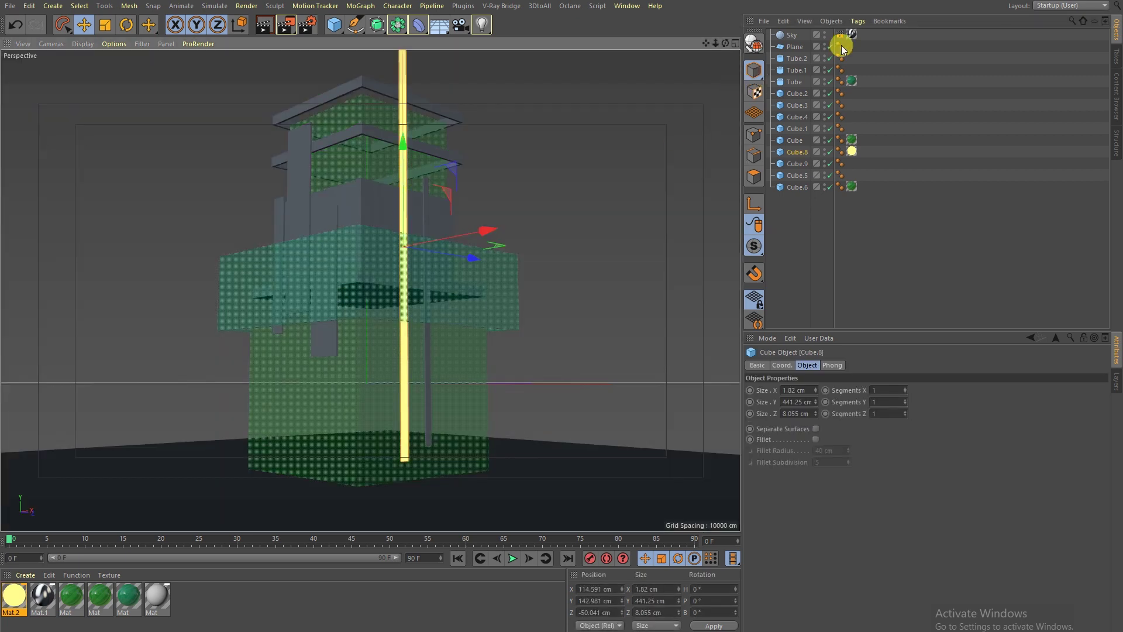
pyautogui.click(851, 151)
pyautogui.press('Delete')
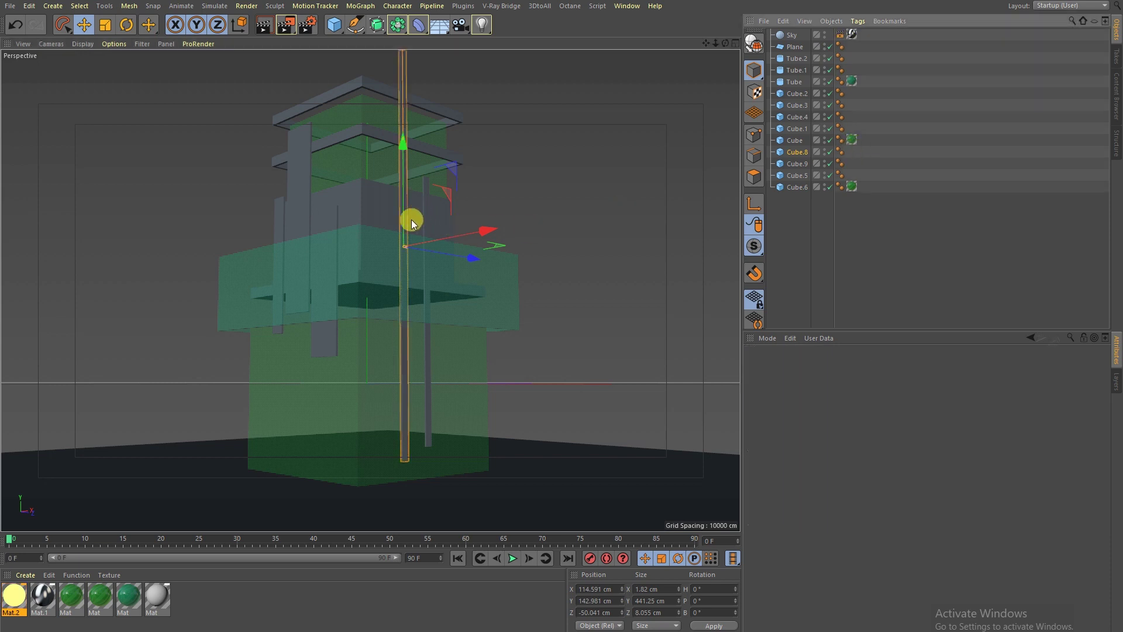
pyautogui.moveTo(408, 249); pyautogui.dragTo(423, 251)
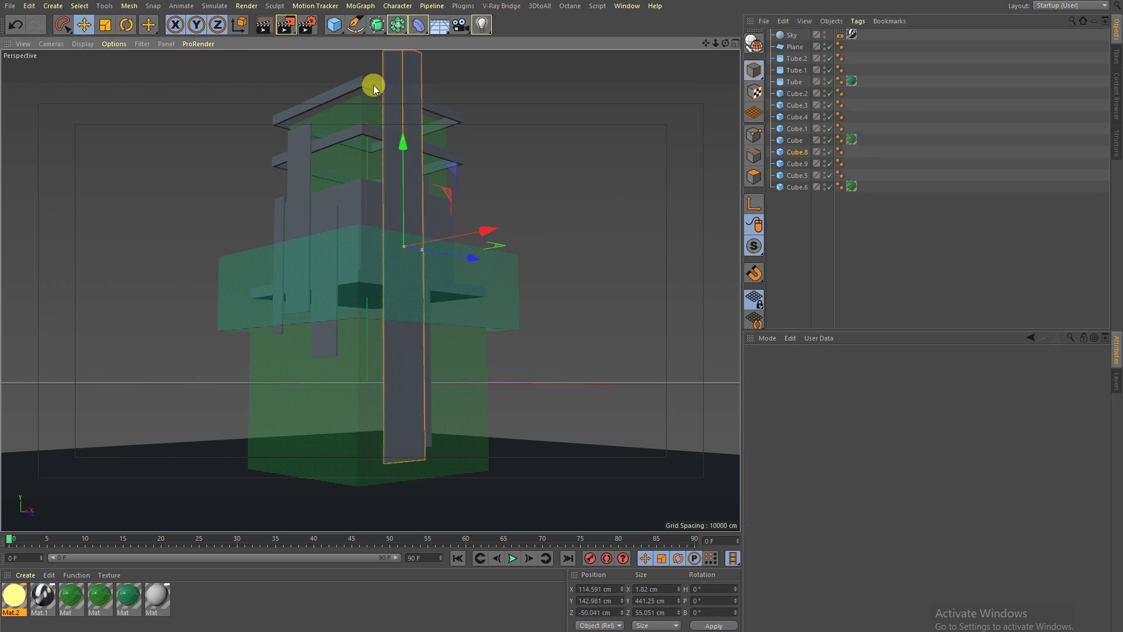
pyautogui.click(262, 27)
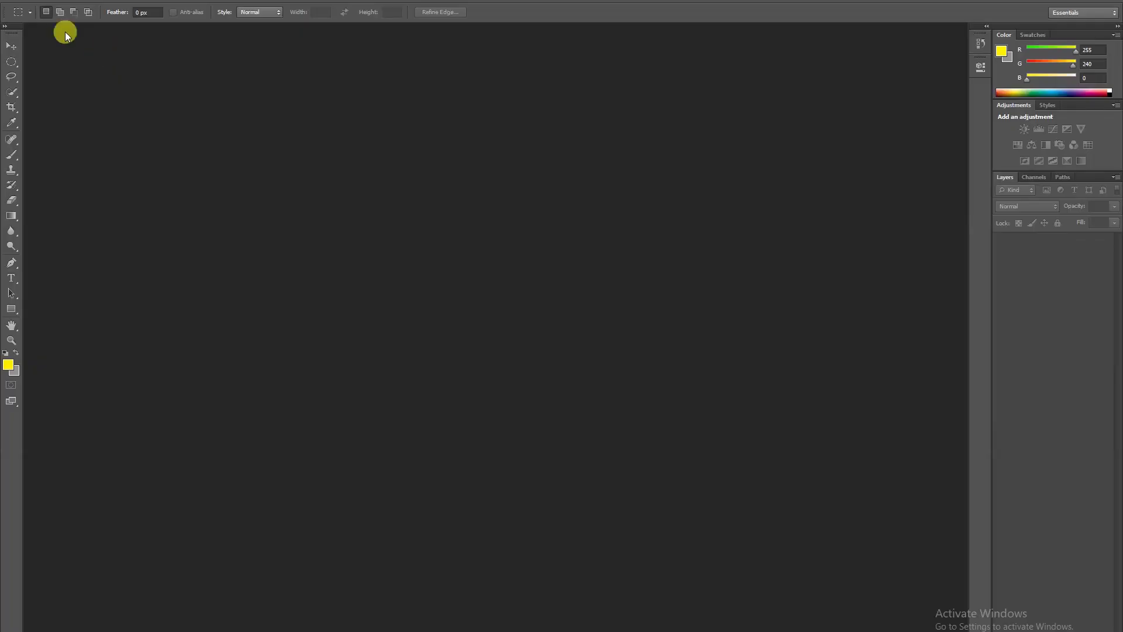
# Create a new 1280 × 720 px Film & Video document with the default settings.
pyautogui.click(41, 5)
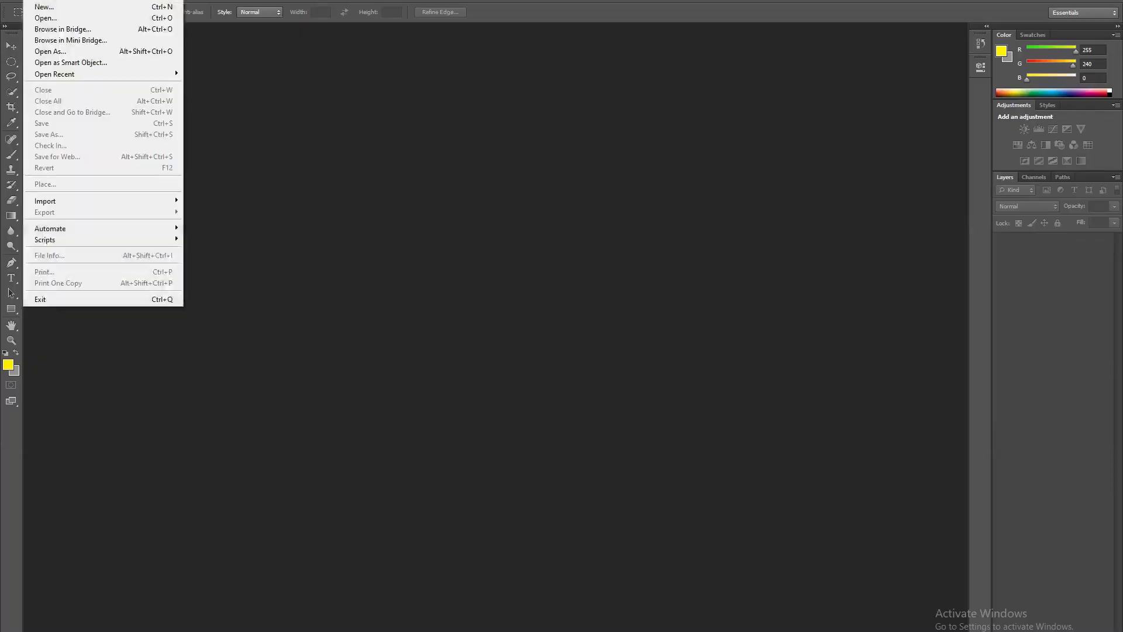
pyautogui.click(43, 7)
pyautogui.click(680, 172)
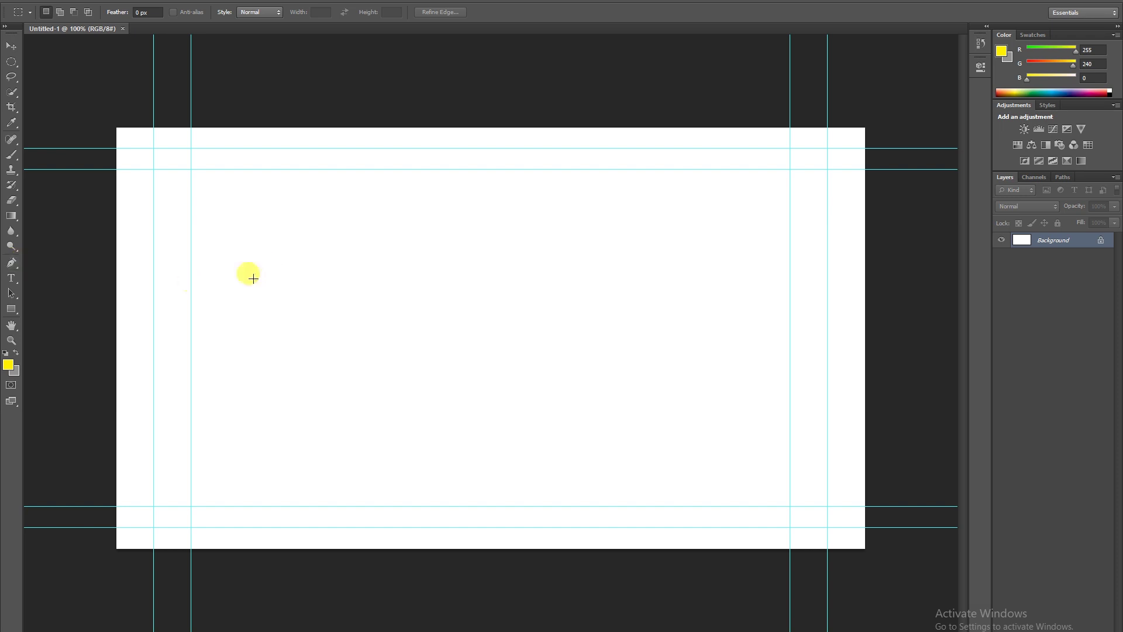
# Draw a horizontal line across the canvas with the Pen tool in Shape mode.
pyautogui.click(11, 263)
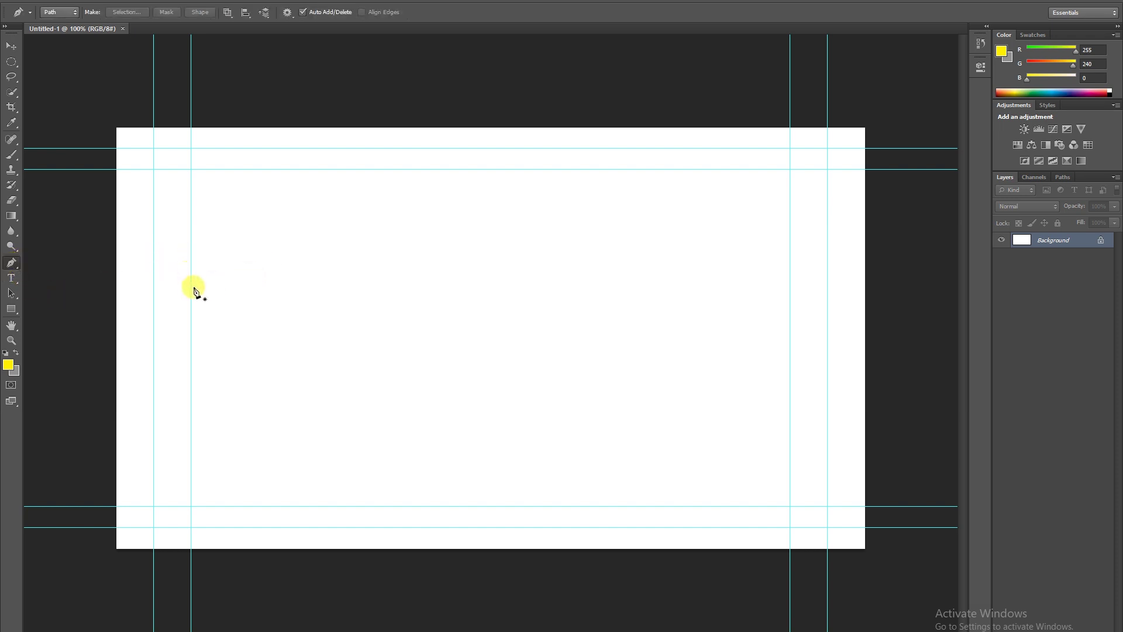
pyautogui.click(178, 308)
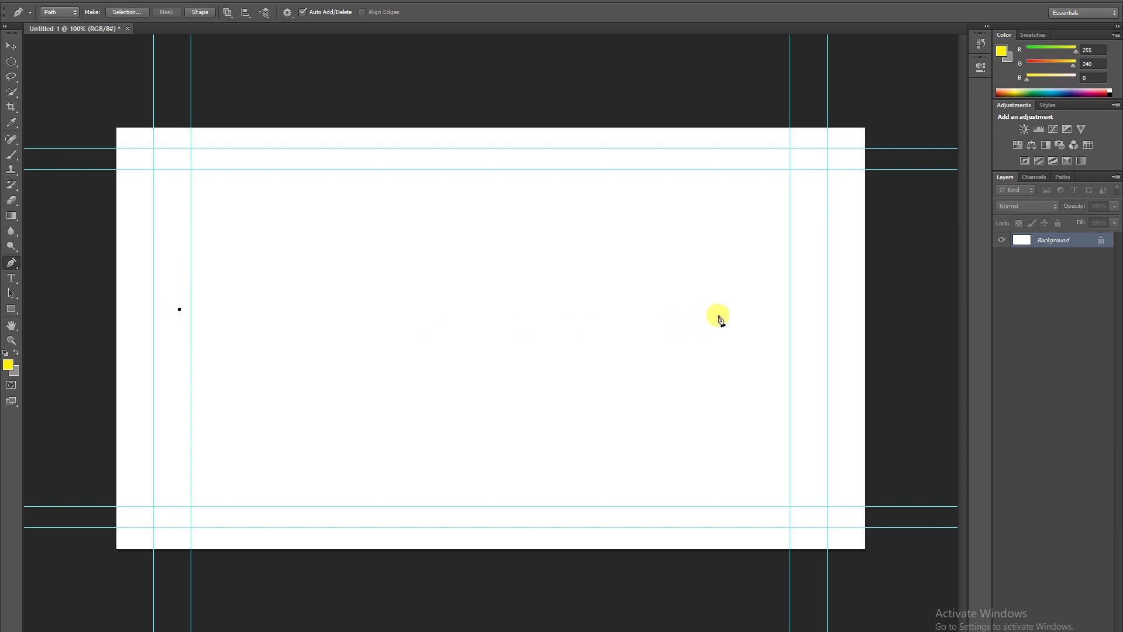
pyautogui.click(58, 15)
pyautogui.click(56, 21)
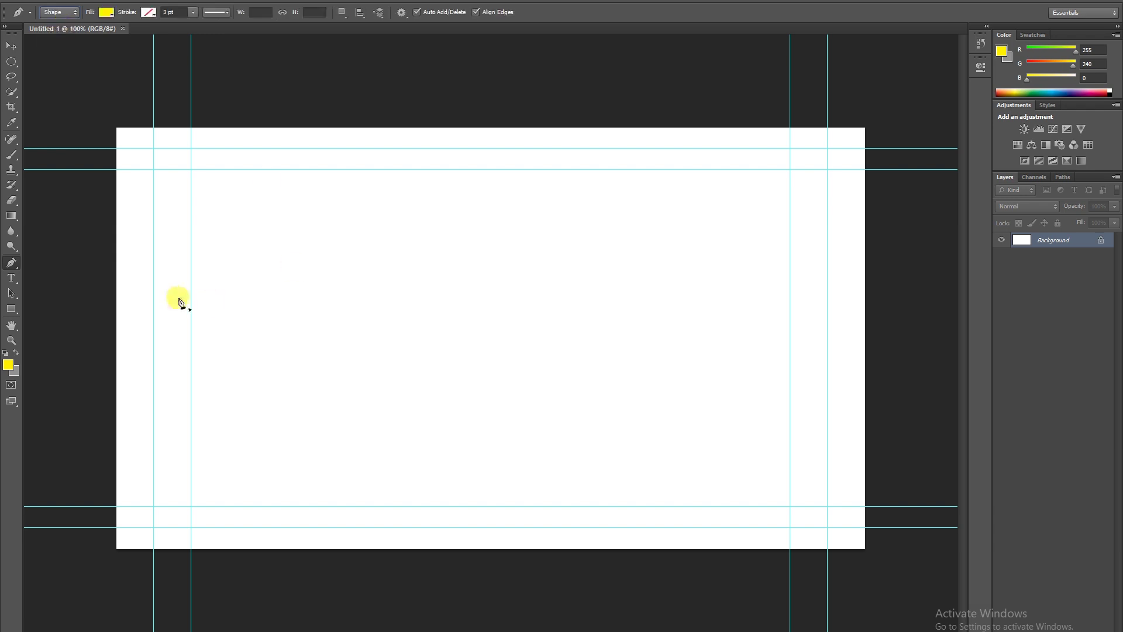
pyautogui.click(163, 301)
pyautogui.click(803, 302)
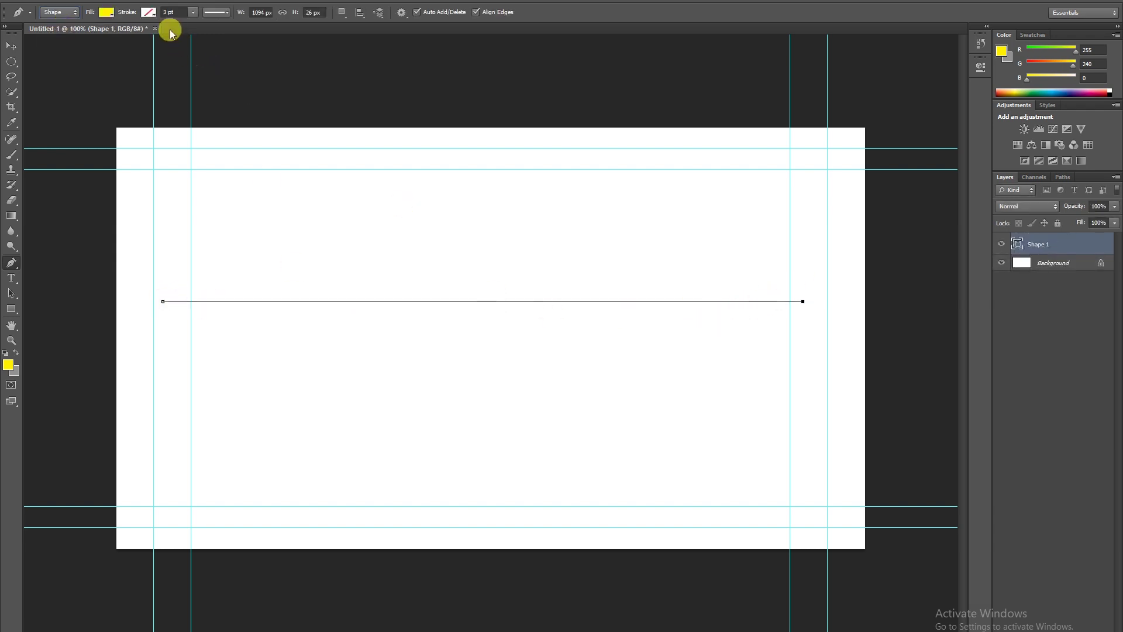
# Remove the line's fill and give it a red stroke.
pyautogui.click(96, 16)
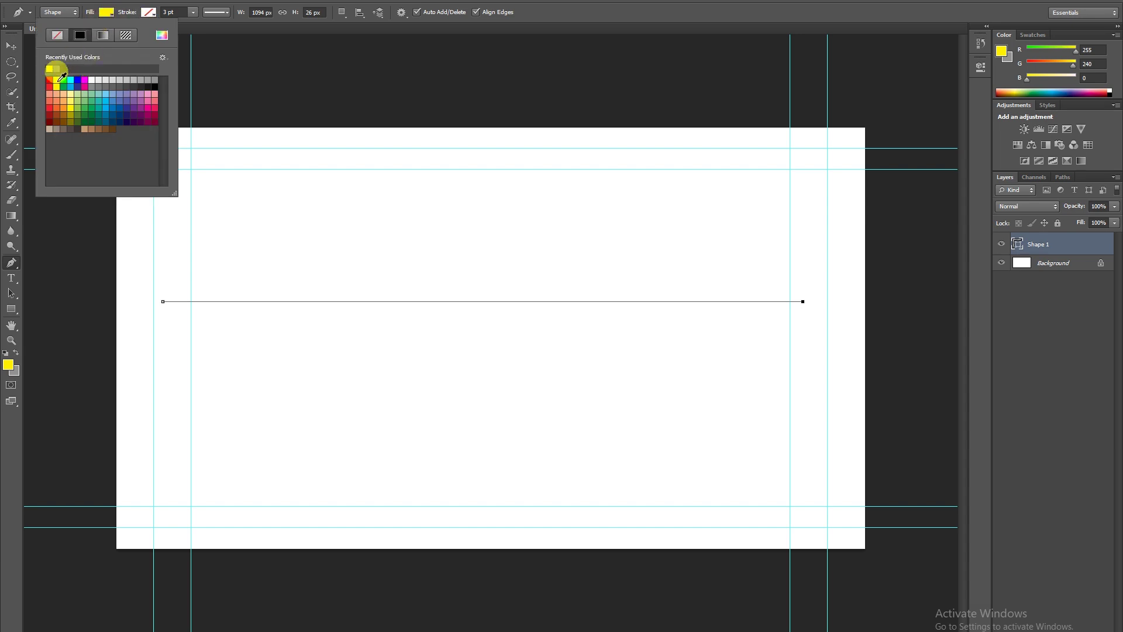
pyautogui.click(57, 36)
pyautogui.click(148, 11)
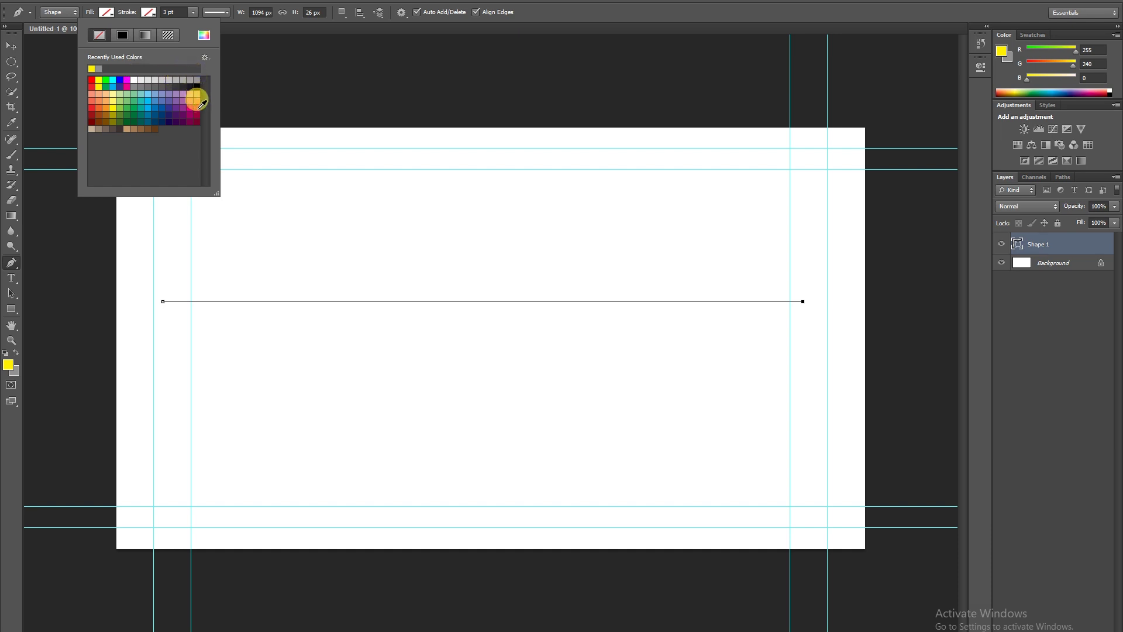
pyautogui.click(154, 101)
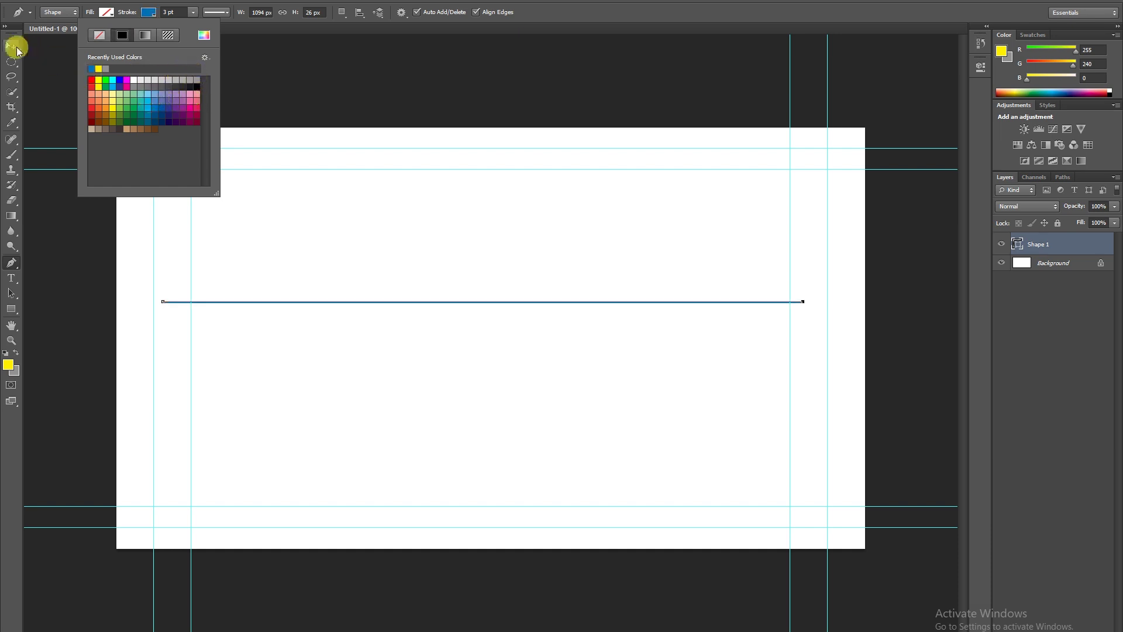
pyautogui.click(11, 263)
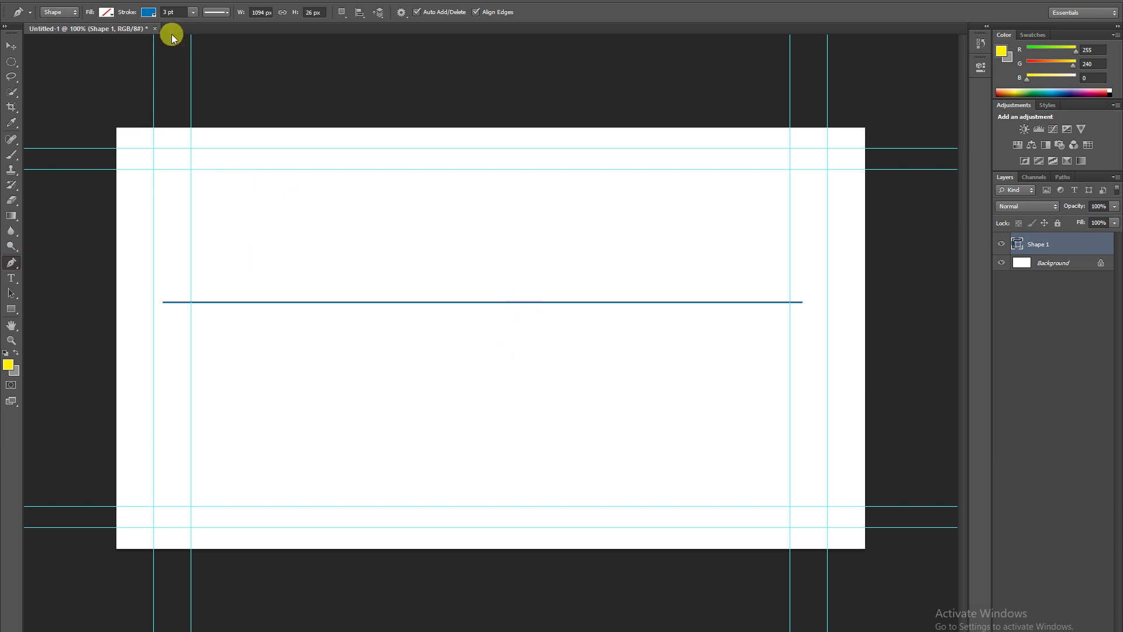
pyautogui.click(149, 13)
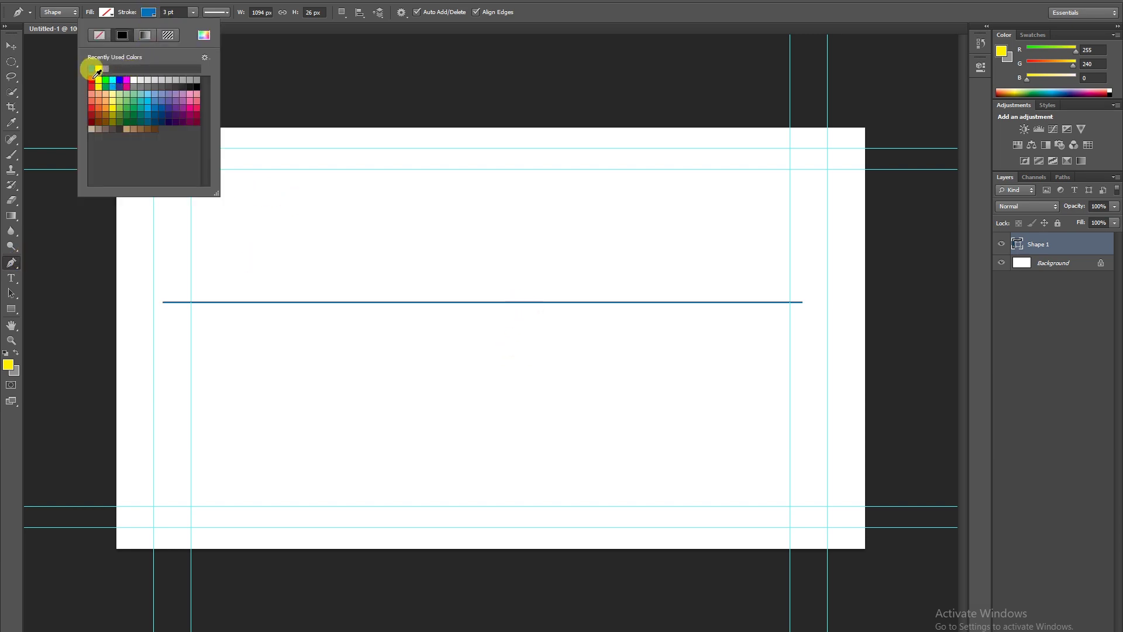
pyautogui.click(93, 79)
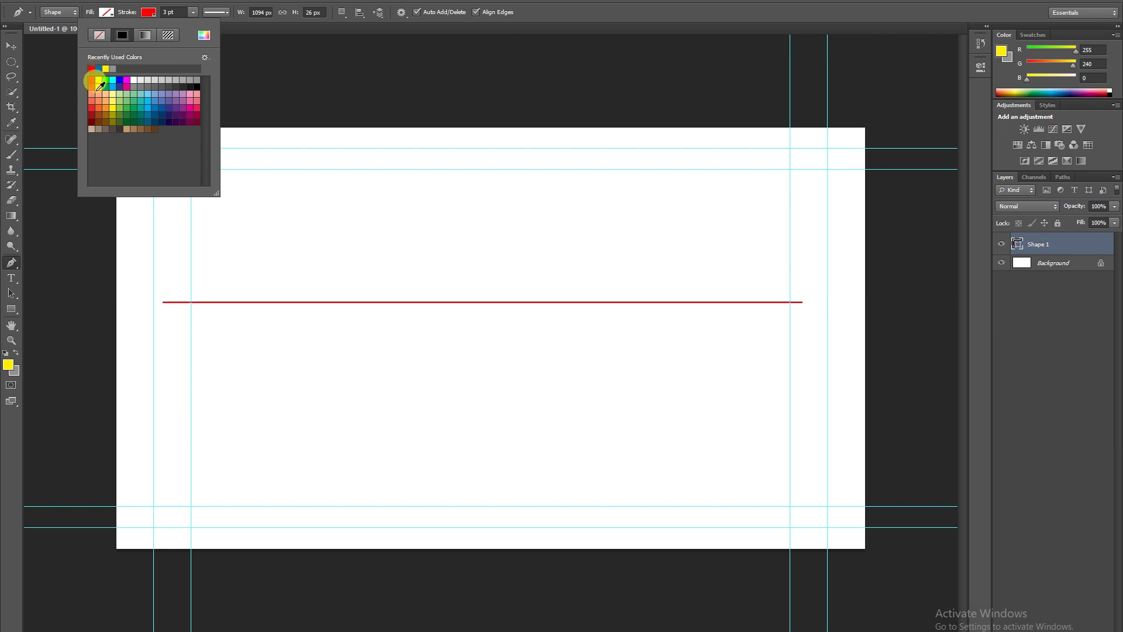
pyautogui.click(11, 46)
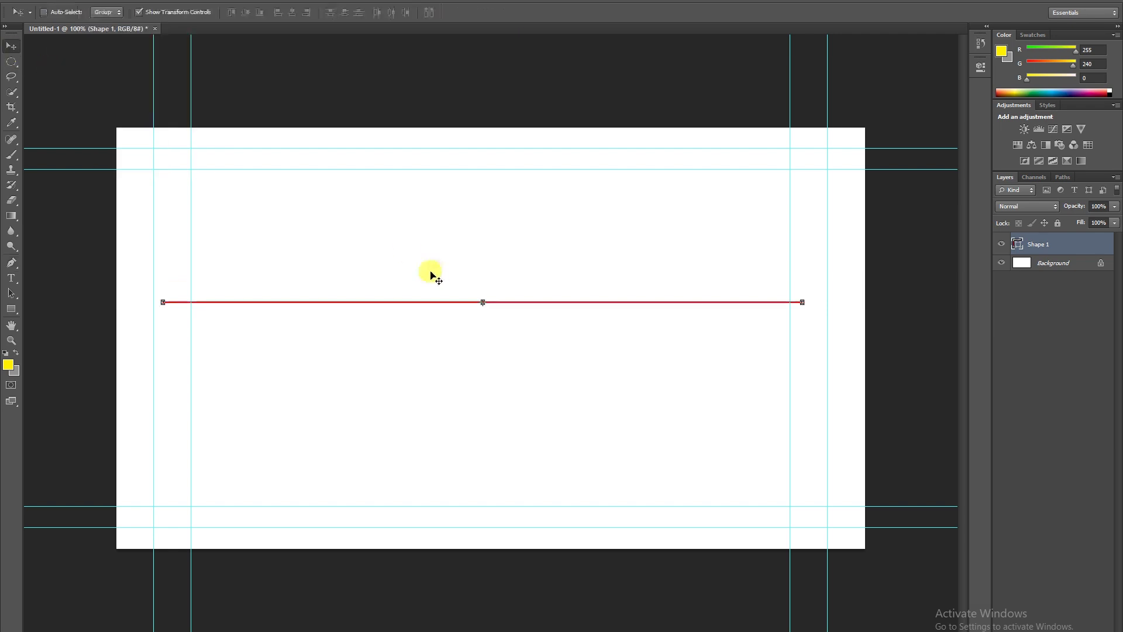
# Duplicate the red line just below and thicken the copy's stroke to about 12 pt.
pyautogui.click(158, 11)
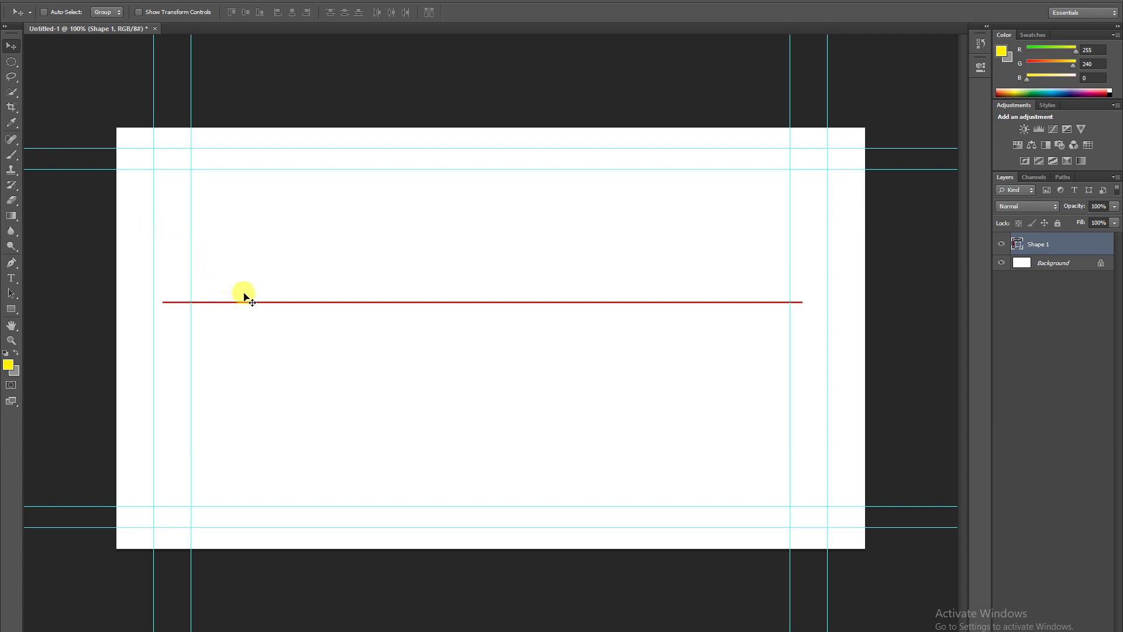
pyautogui.keyDown('alt'); pyautogui.moveTo(253, 305); pyautogui.dragTo(253, 316); pyautogui.keyUp('alt')
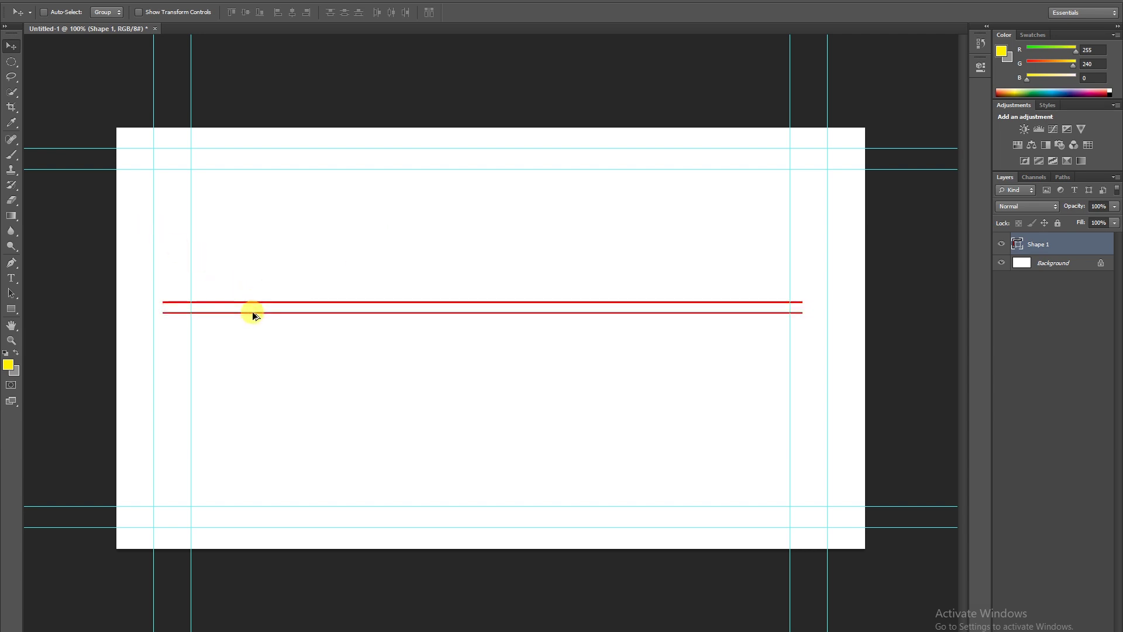
pyautogui.click(10, 263)
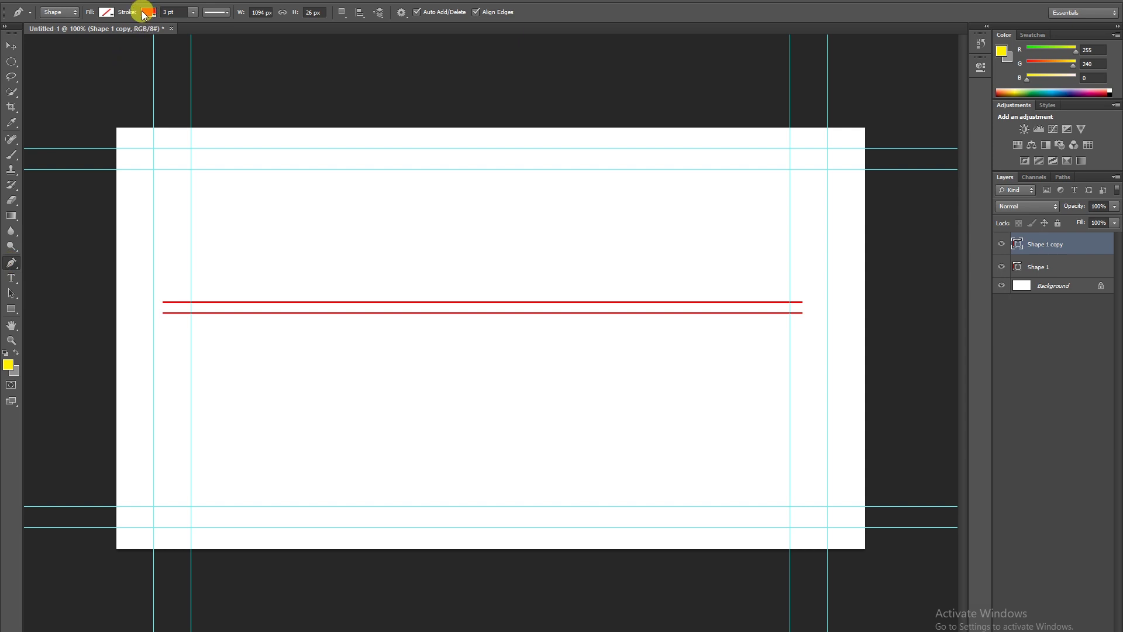
pyautogui.click(193, 13)
pyautogui.moveTo(195, 27); pyautogui.dragTo(203, 27)
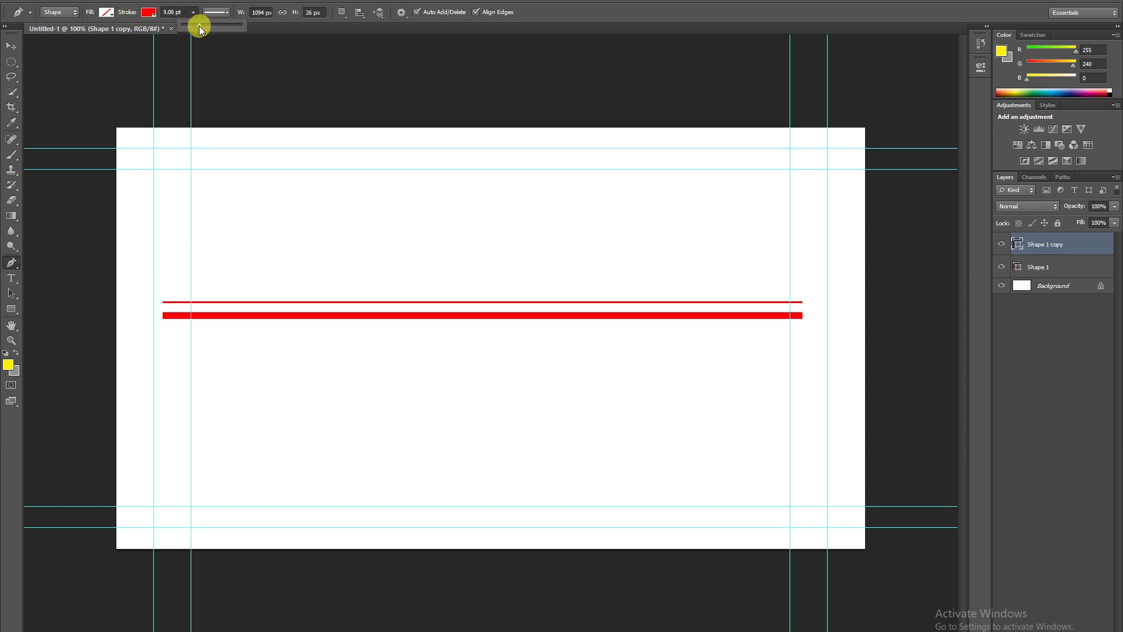
# Position the thick copy snugly beneath the thin red line.
pyautogui.click(11, 46)
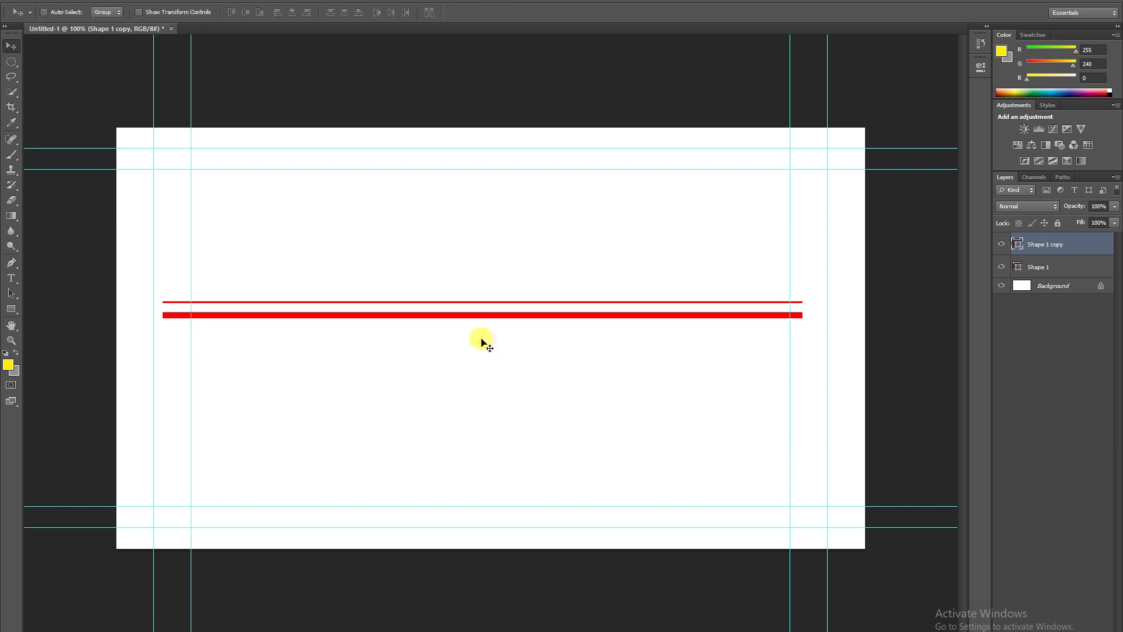
pyautogui.moveTo(465, 318); pyautogui.dragTo(464, 314)
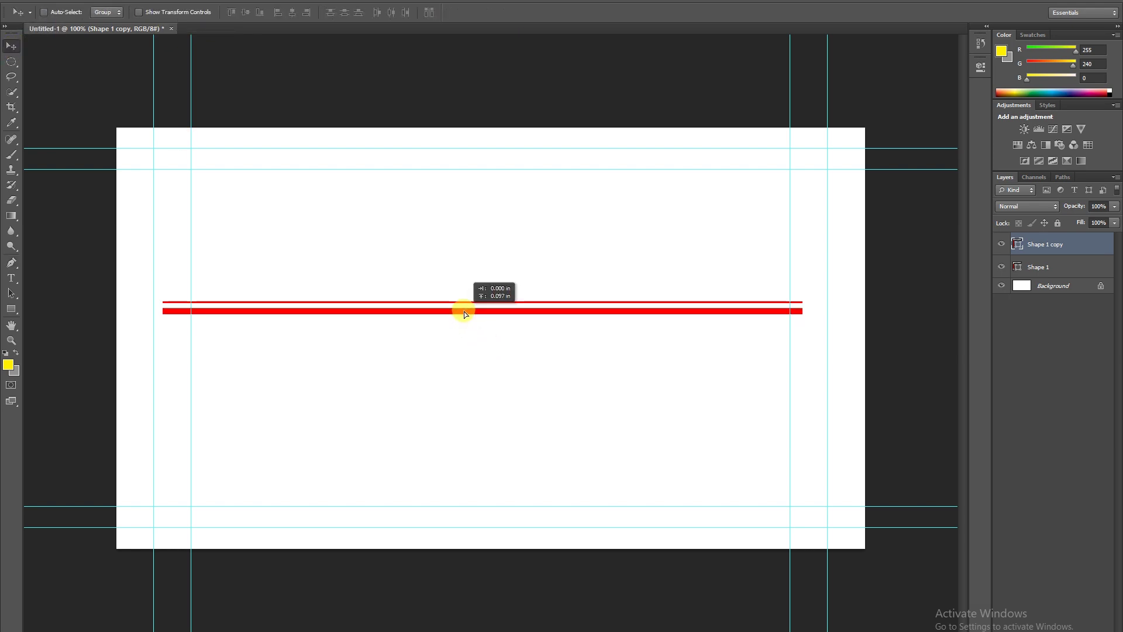
pyautogui.moveTo(463, 312); pyautogui.dragTo(463, 314)
pyautogui.press('Up')
pyautogui.press('Up')
pyautogui.press('Up')
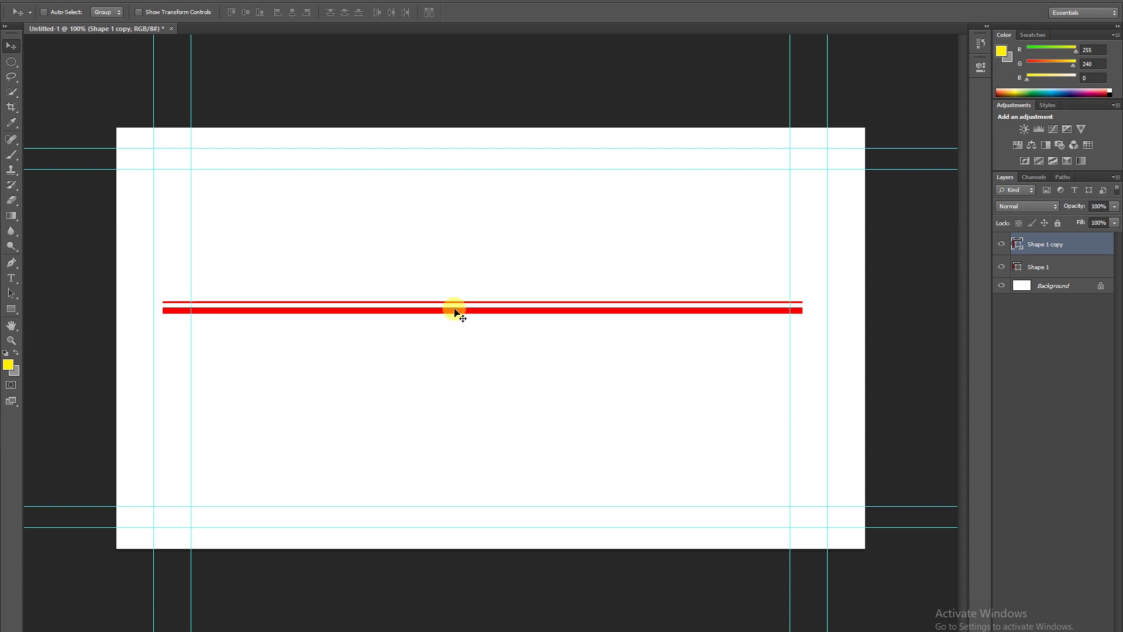
pyautogui.press('Down')
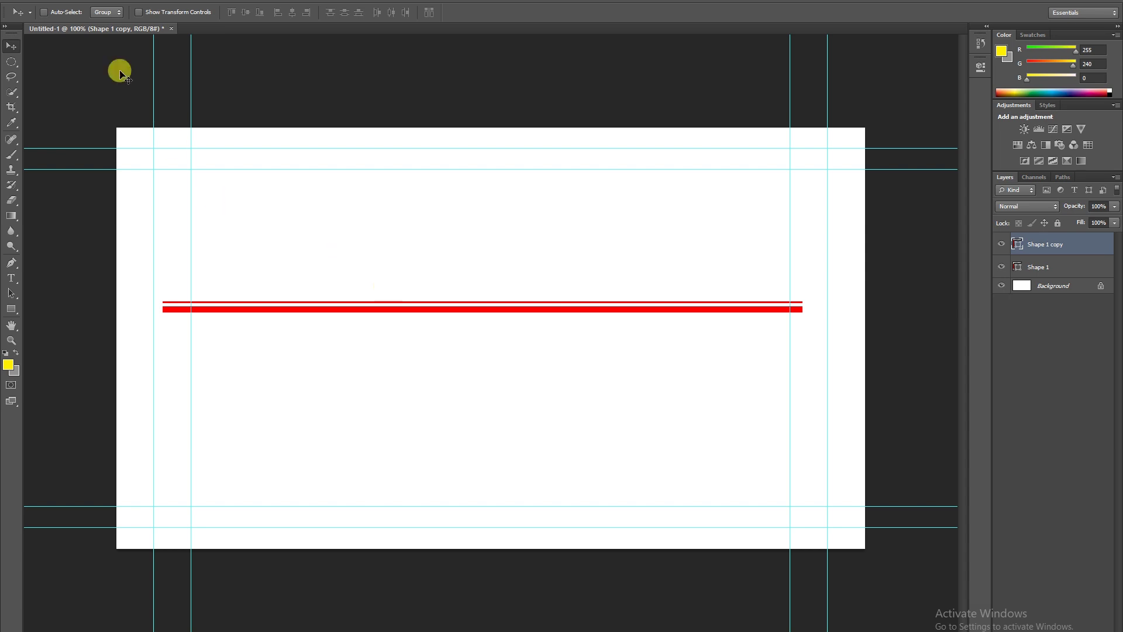
# Shorten the thick line from its right end with Free Transform.
pyautogui.click(140, 12)
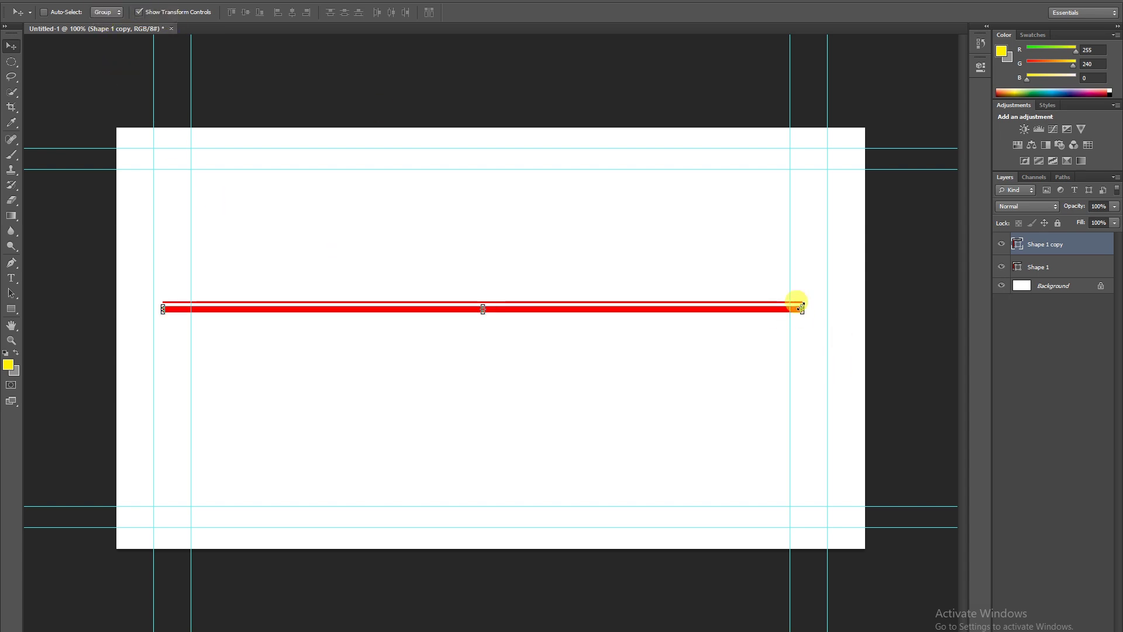
pyautogui.moveTo(802, 309); pyautogui.dragTo(682, 309)
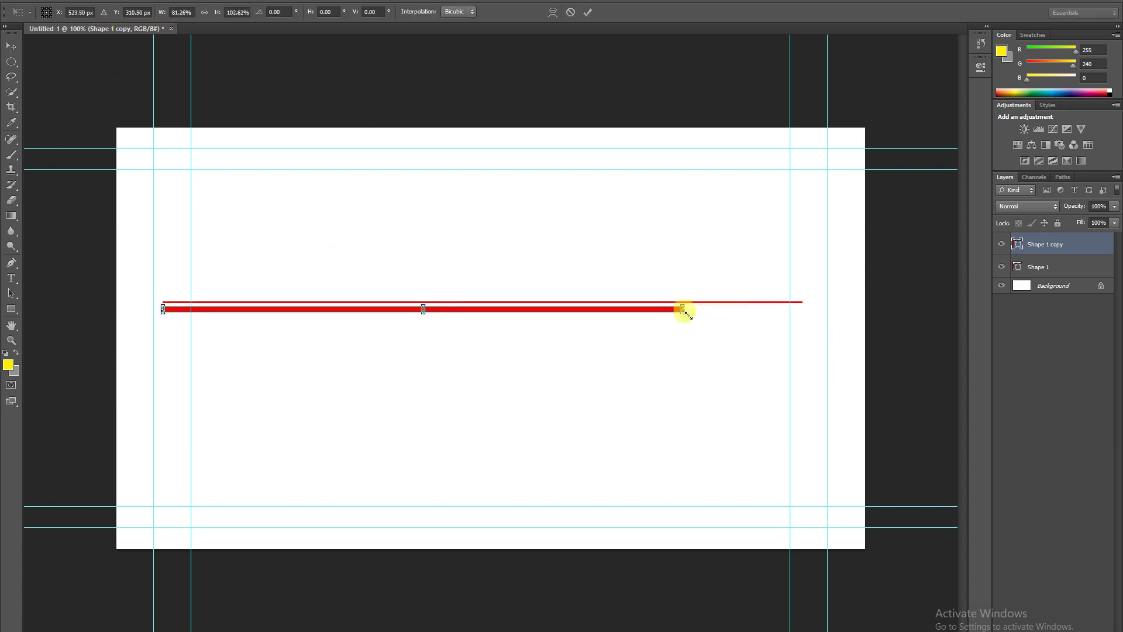
pyautogui.press('Return')
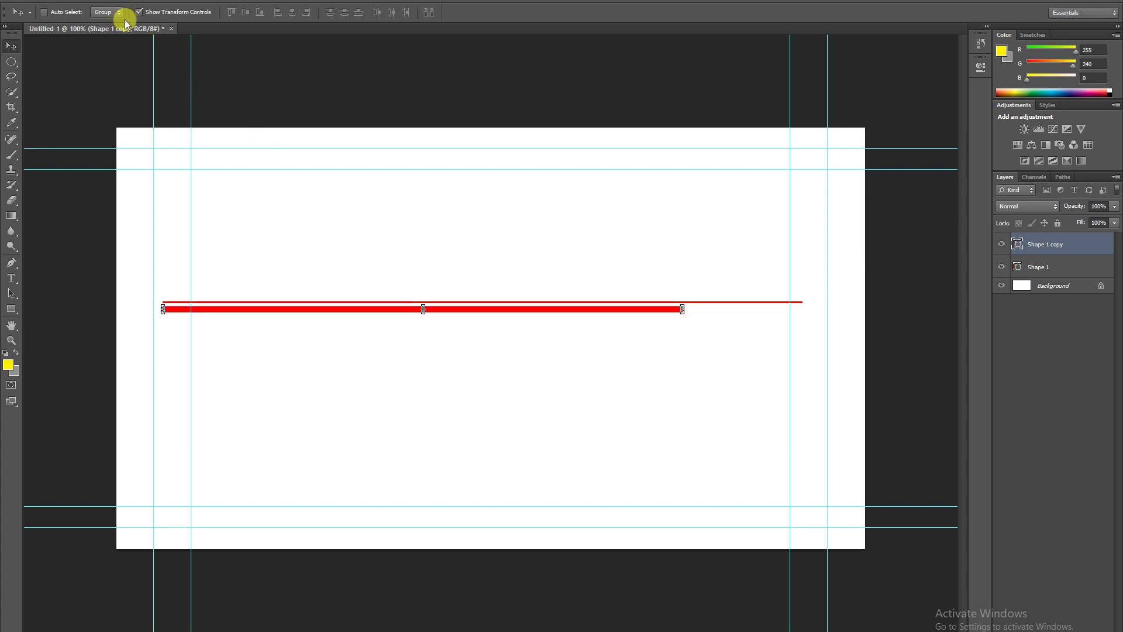
pyautogui.click(153, 12)
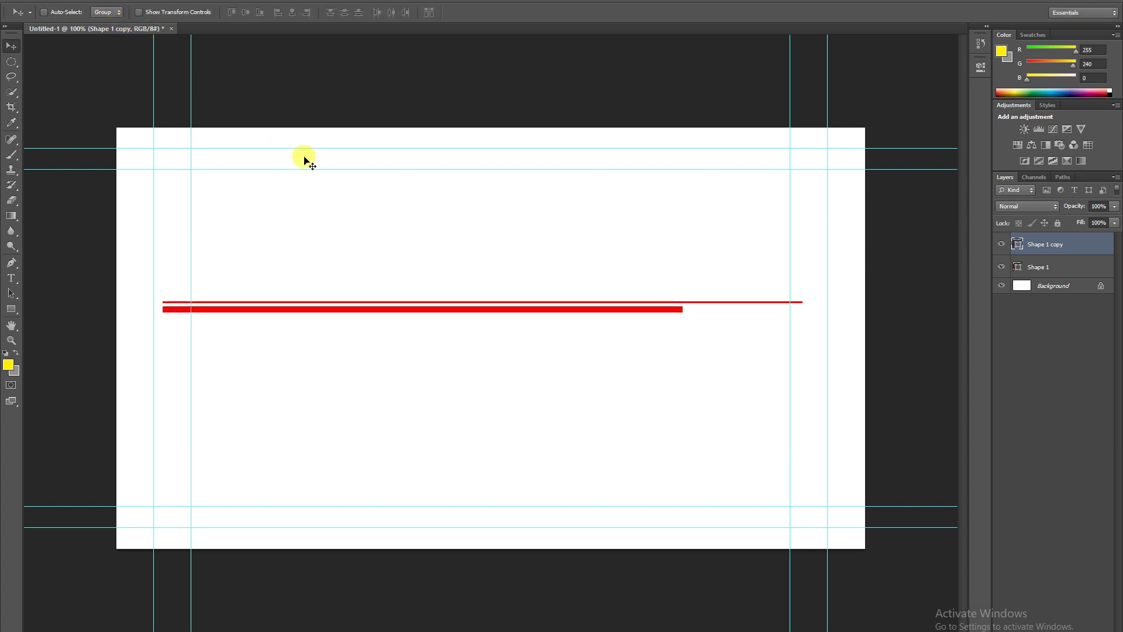
pyautogui.rightClick(335, 302)
# Copy the thick line below itself and narrow the copy from its left end.
pyautogui.click(341, 307)
pyautogui.keyDown('alt'); pyautogui.moveTo(322, 305); pyautogui.dragTo(327, 314); pyautogui.keyUp('alt')
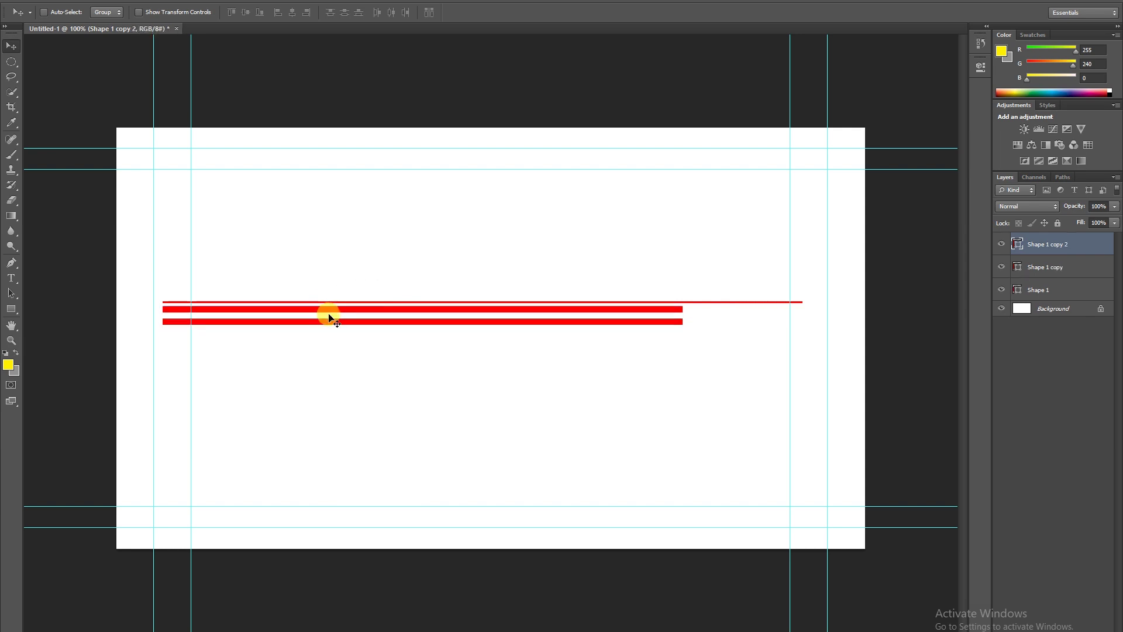
pyautogui.press('Down')
pyautogui.press('Down')
pyautogui.press('Down')
pyautogui.press('Down')
pyautogui.press('Down')
pyautogui.press('Down')
pyautogui.press('Down')
pyautogui.press('Down')
pyautogui.press('Down')
pyautogui.press('Down')
pyautogui.press('Down')
pyautogui.press('Down')
pyautogui.press('Down')
pyautogui.click(139, 12)
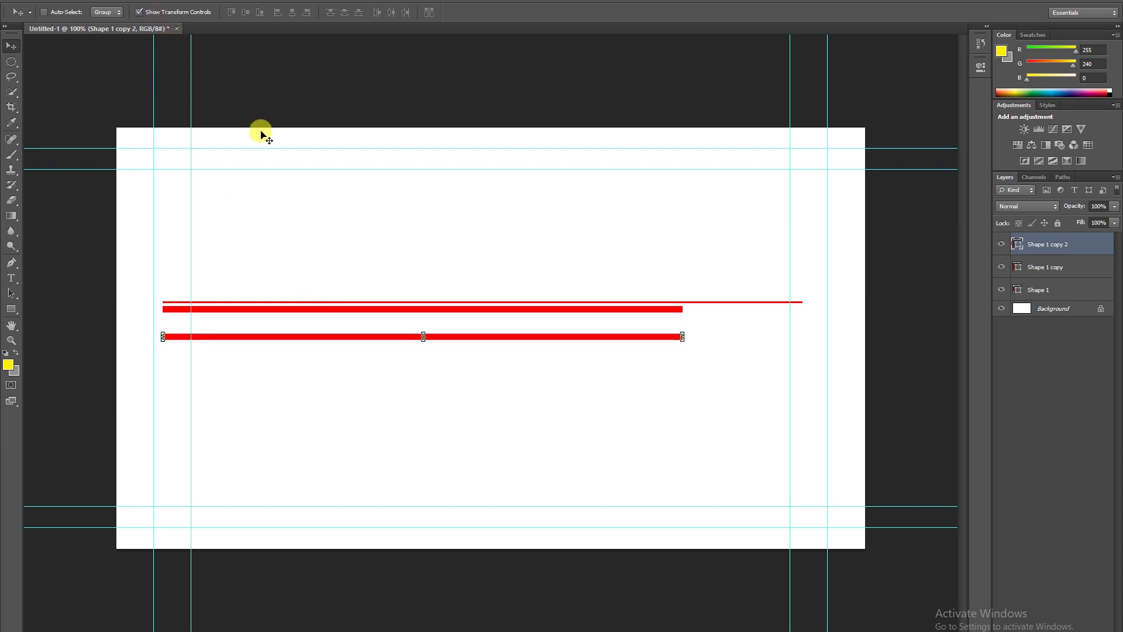
pyautogui.moveTo(159, 336); pyautogui.dragTo(455, 338)
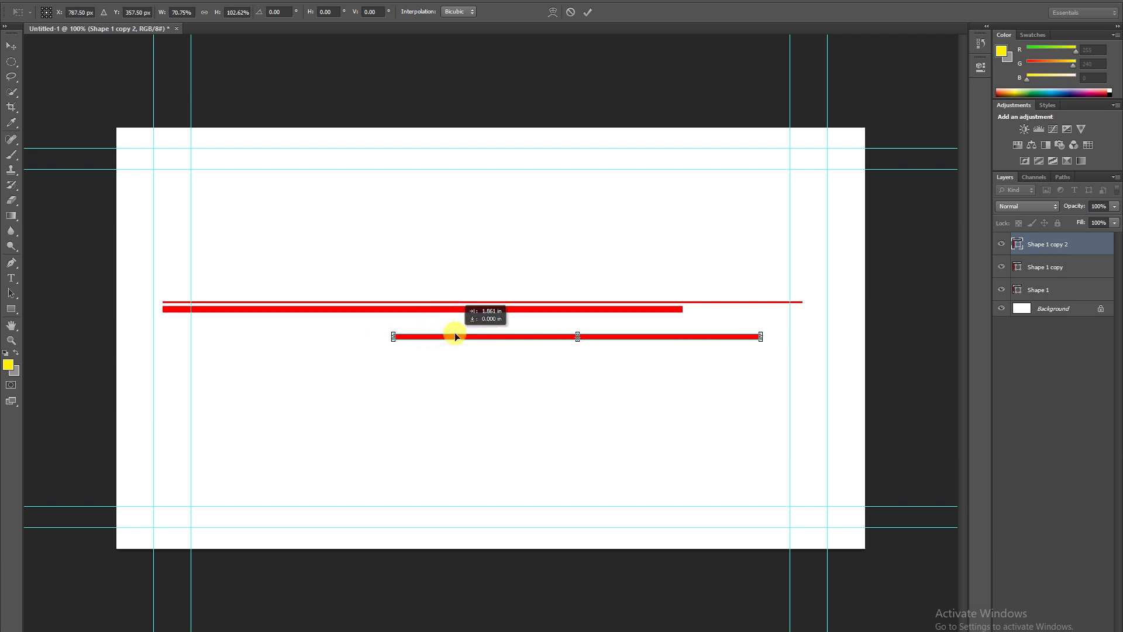
pyautogui.press('Return')
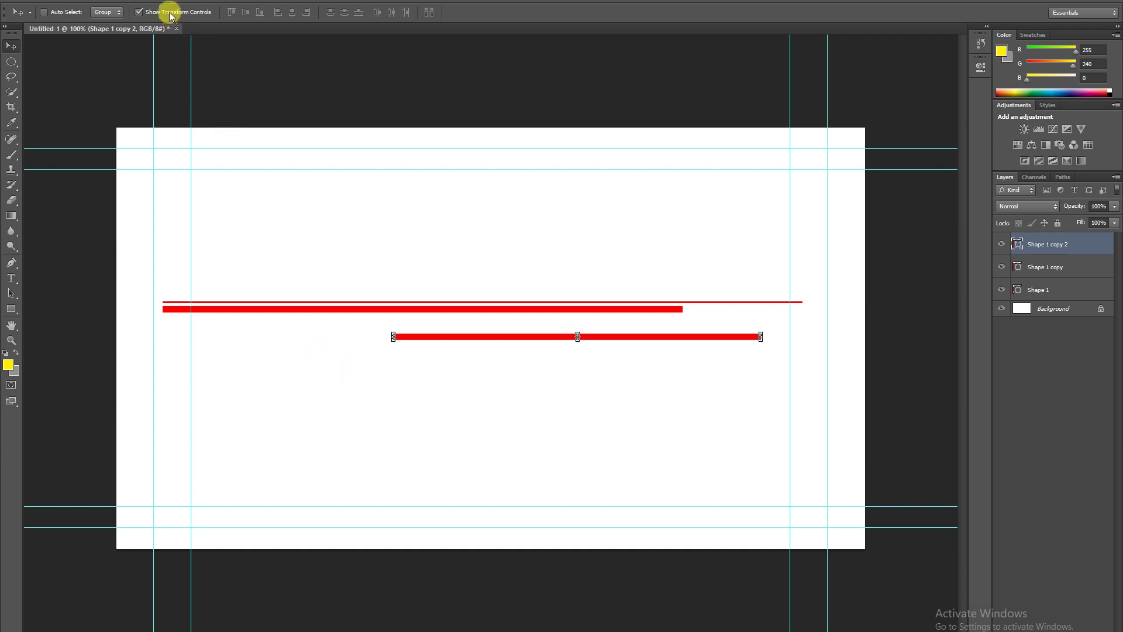
# Thin the lowest line's stroke to 4.96 pt.
pyautogui.click(11, 263)
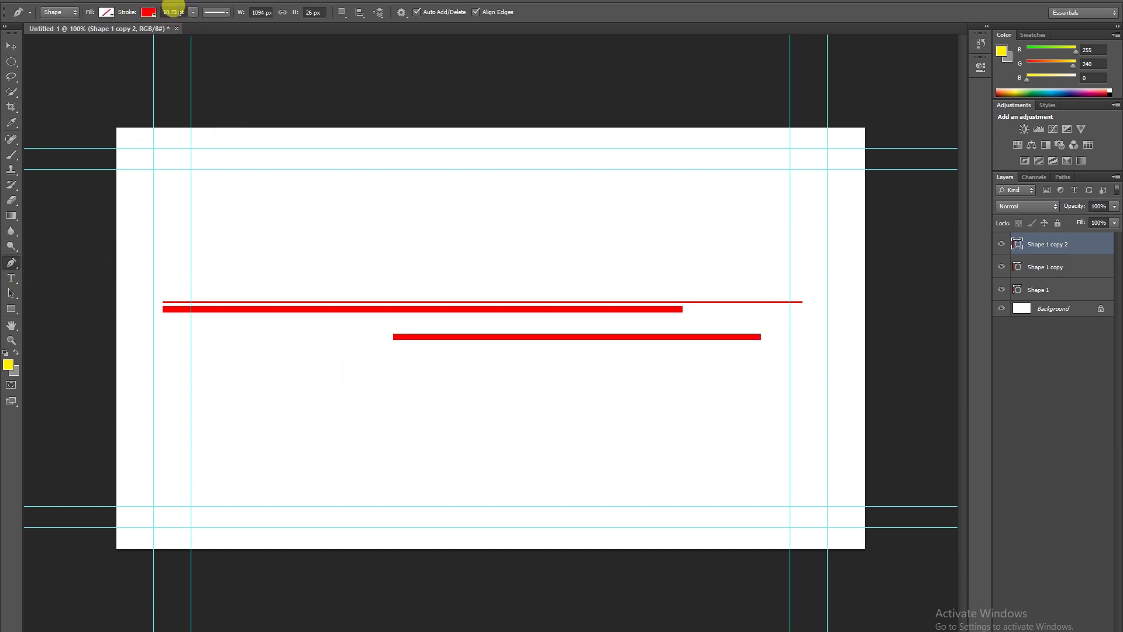
pyautogui.click(193, 12)
pyautogui.moveTo(191, 28); pyautogui.dragTo(188, 29)
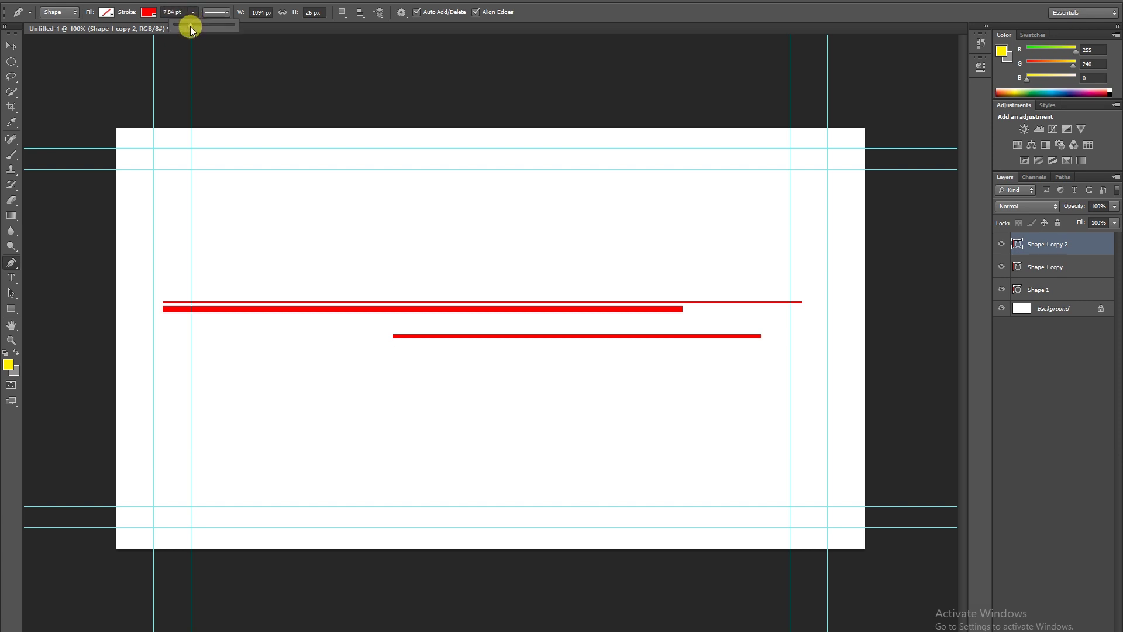
pyautogui.click(12, 44)
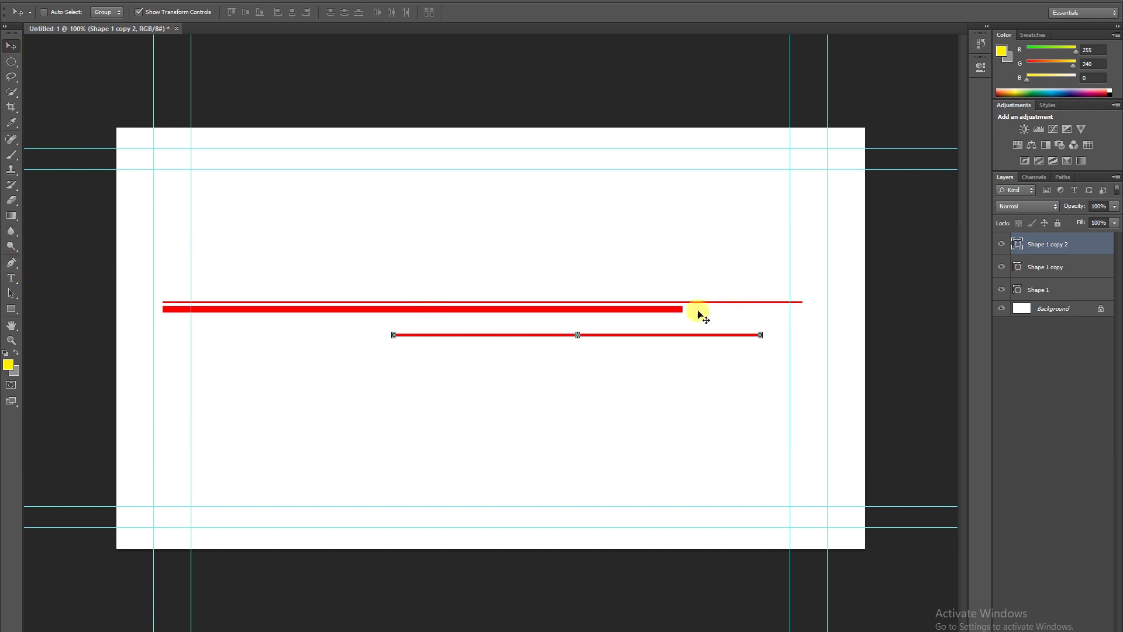
pyautogui.rightClick(669, 310)
# Copy the thick line and shrink the copy to a tiny red square at its left end.
pyautogui.click(681, 314)
pyautogui.moveTo(682, 314)
pyautogui.keyDown('alt'); pyautogui.mouseDown()
pyautogui.moveTo(681, 327)
pyautogui.moveTo(173, 323)
pyautogui.mouseUp(); pyautogui.keyUp('alt')
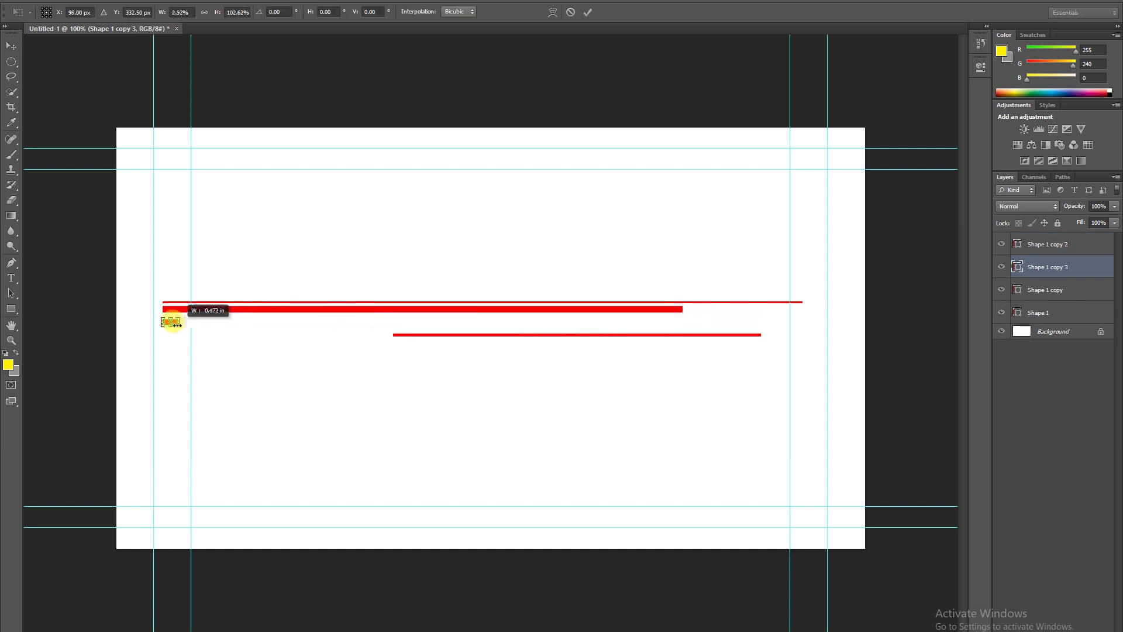
pyautogui.moveTo(173, 322); pyautogui.dragTo(167, 322)
pyautogui.click(11, 51)
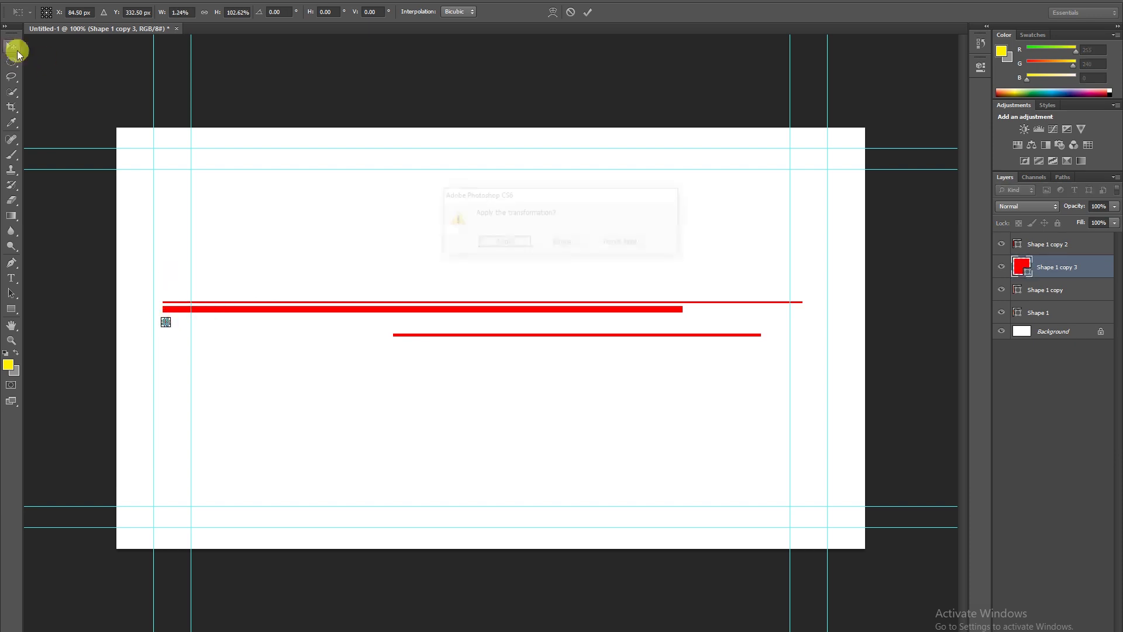
pyautogui.click(503, 244)
pyautogui.click(151, 13)
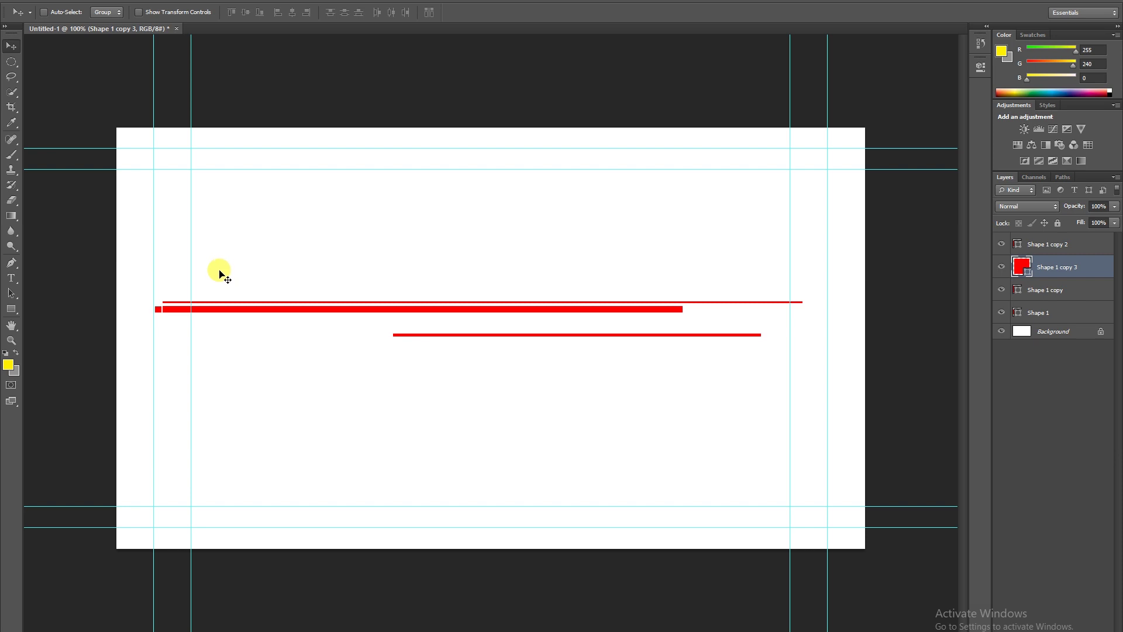
pyautogui.click(11, 262)
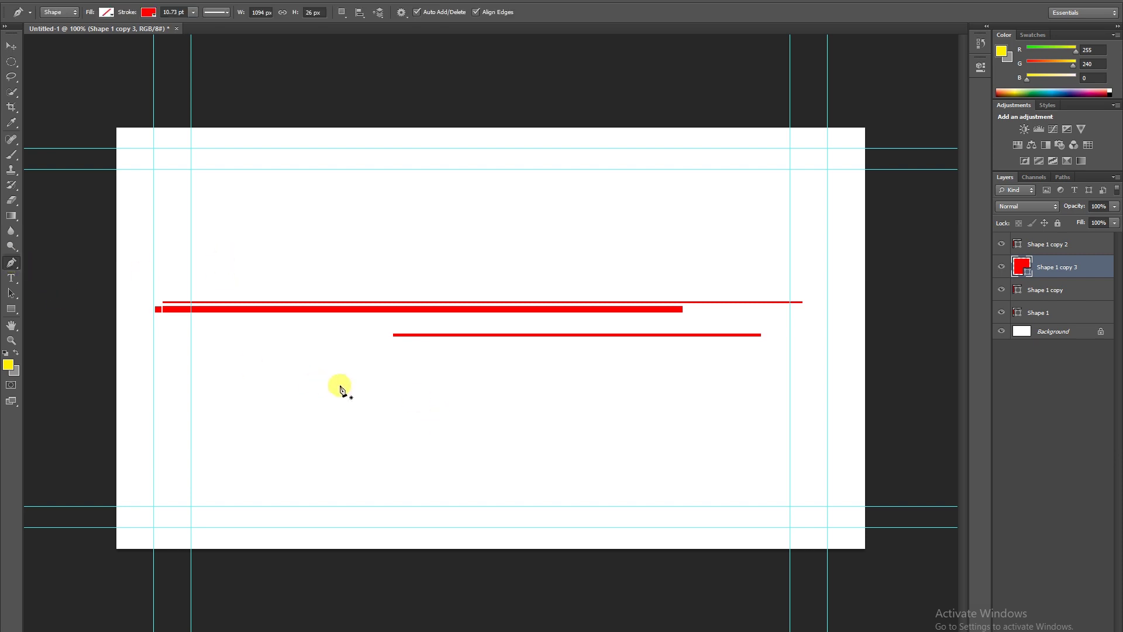
# Draw a new horizontal line below the others with a 0.73 pt red stroke.
pyautogui.click(267, 356)
pyautogui.click(694, 356)
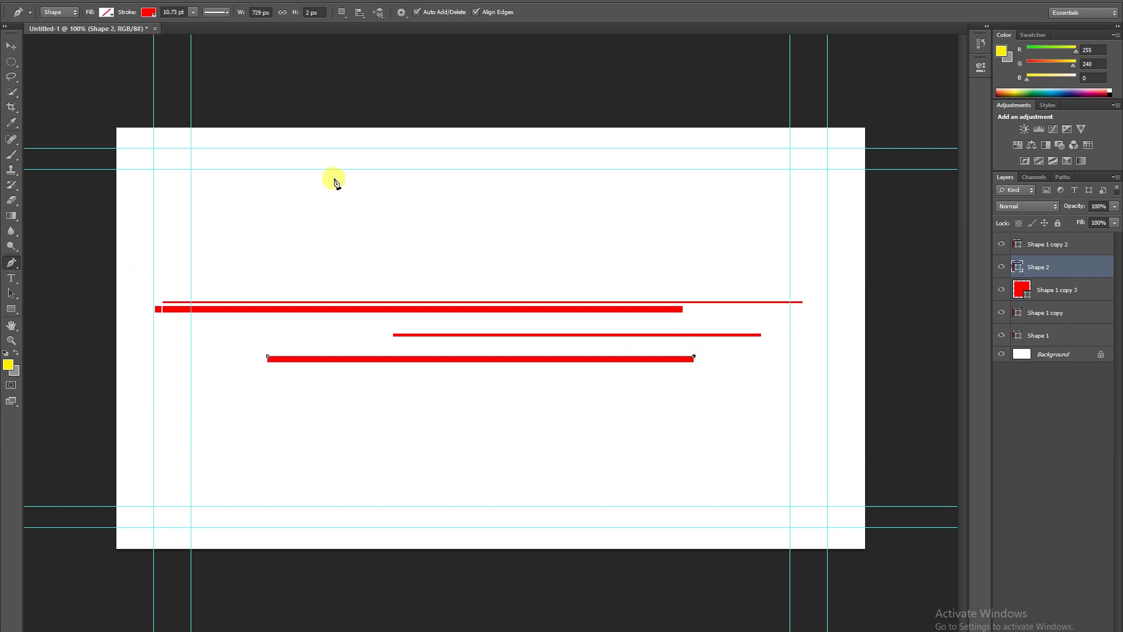
pyautogui.click(193, 12)
pyautogui.moveTo(187, 31); pyautogui.dragTo(182, 30)
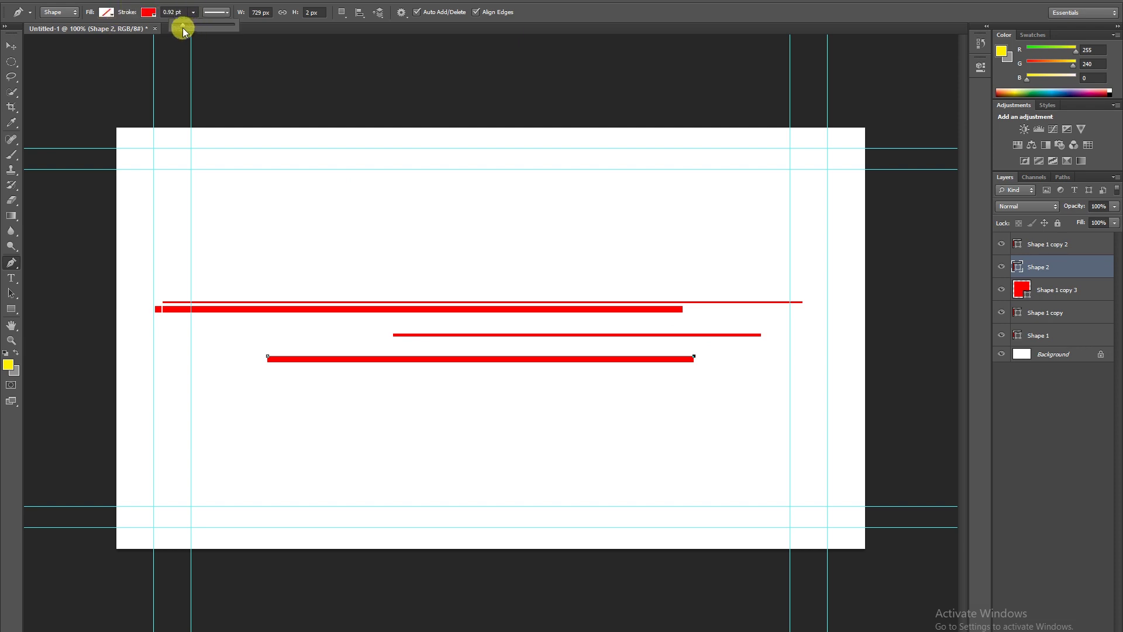
pyautogui.moveTo(183, 31); pyautogui.dragTo(186, 27)
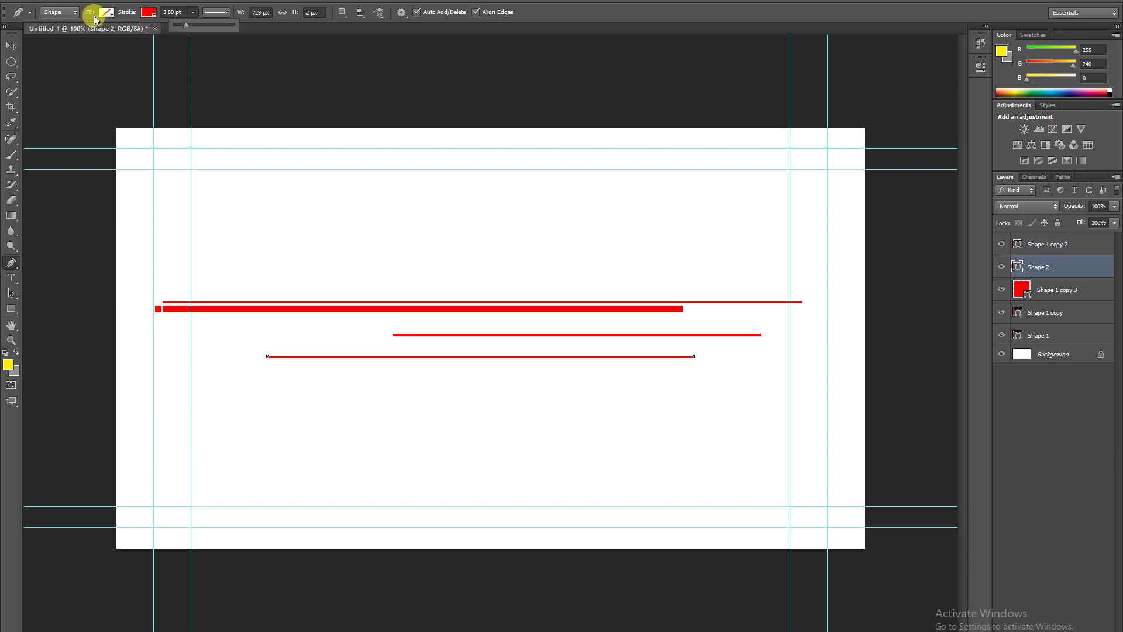
pyautogui.click(11, 45)
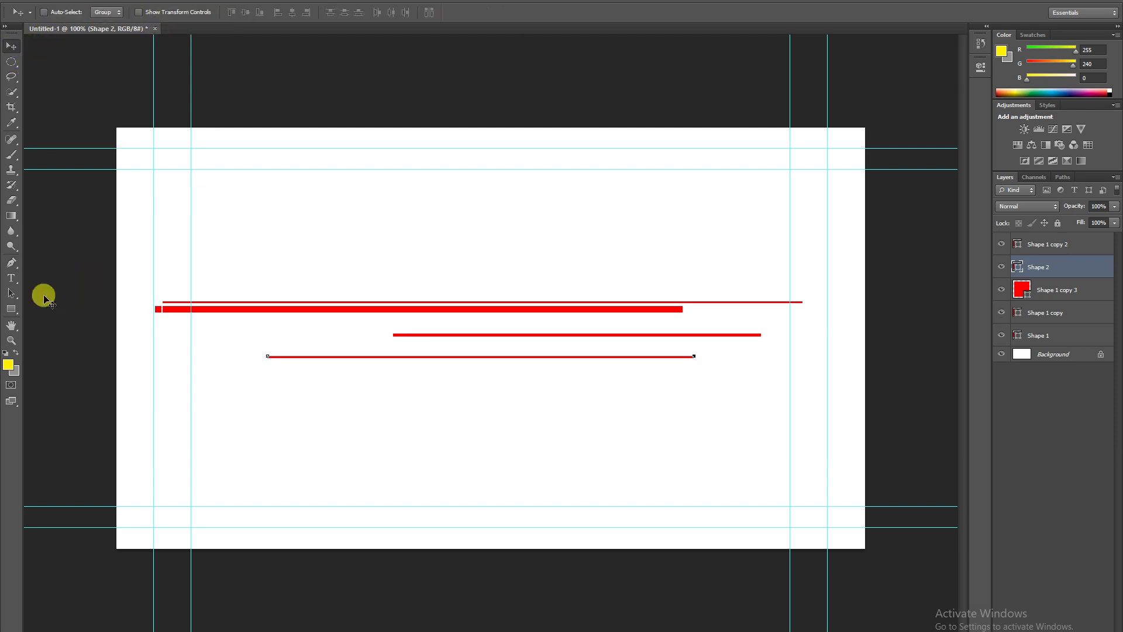
pyautogui.click(11, 263)
pyautogui.click(193, 12)
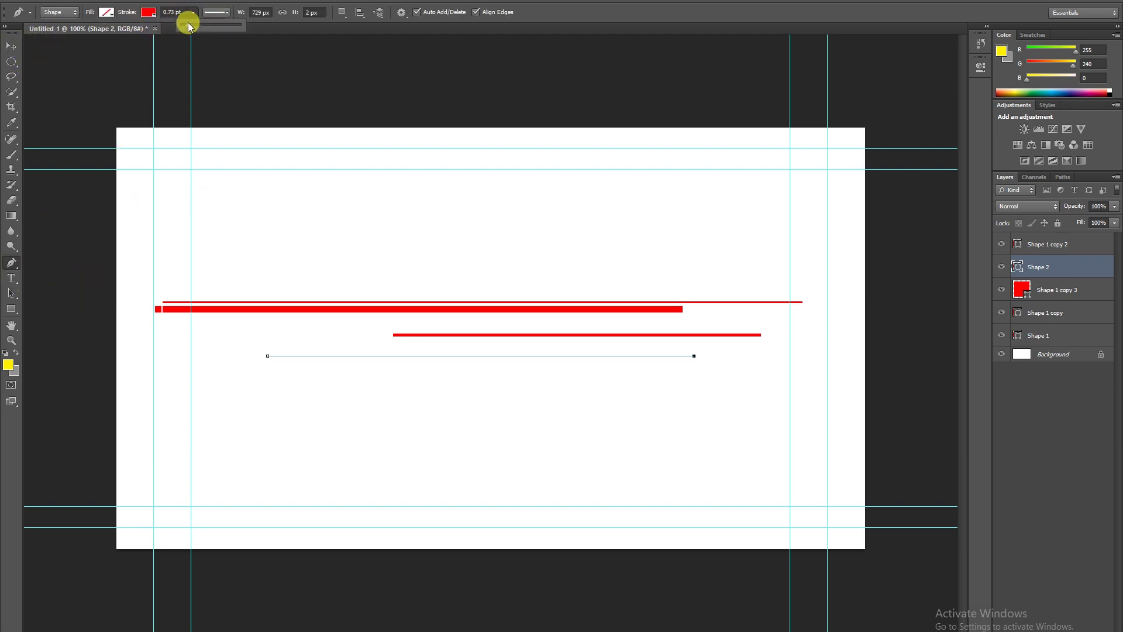
pyautogui.click(12, 46)
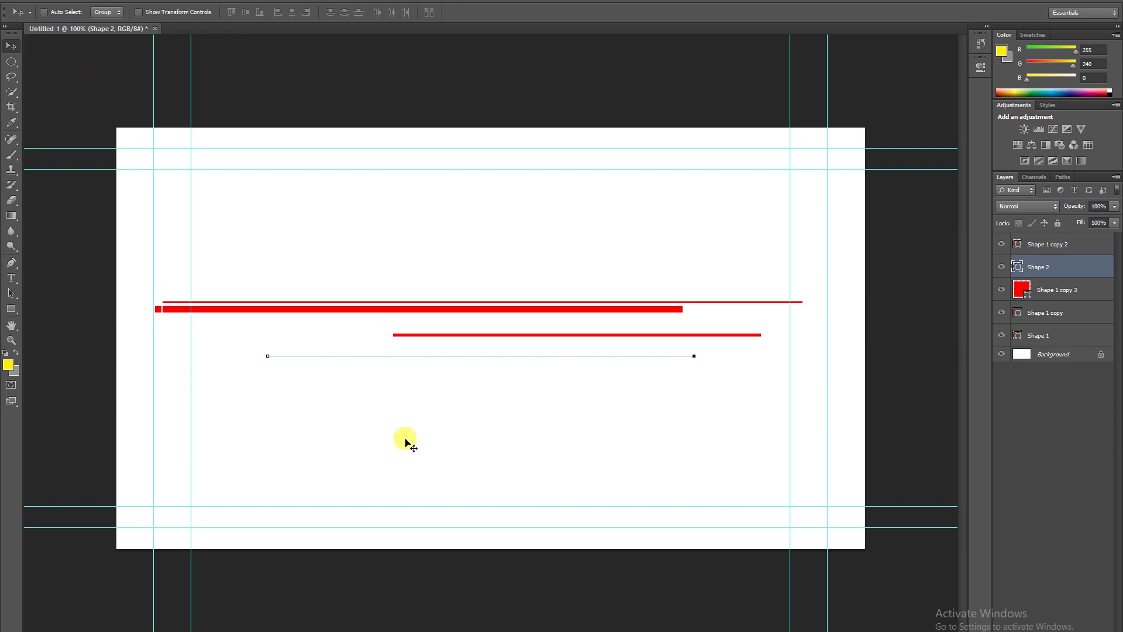
# Duplicate the hairline and move the copy just above the top red line.
pyautogui.click(153, 17)
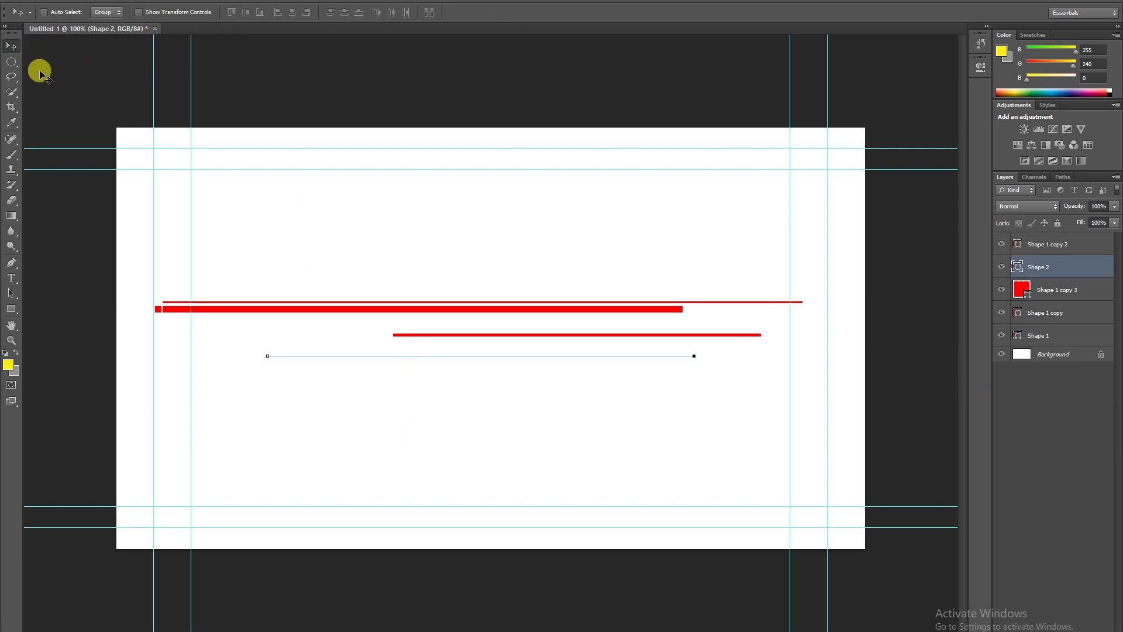
pyautogui.click(12, 62)
pyautogui.click(11, 46)
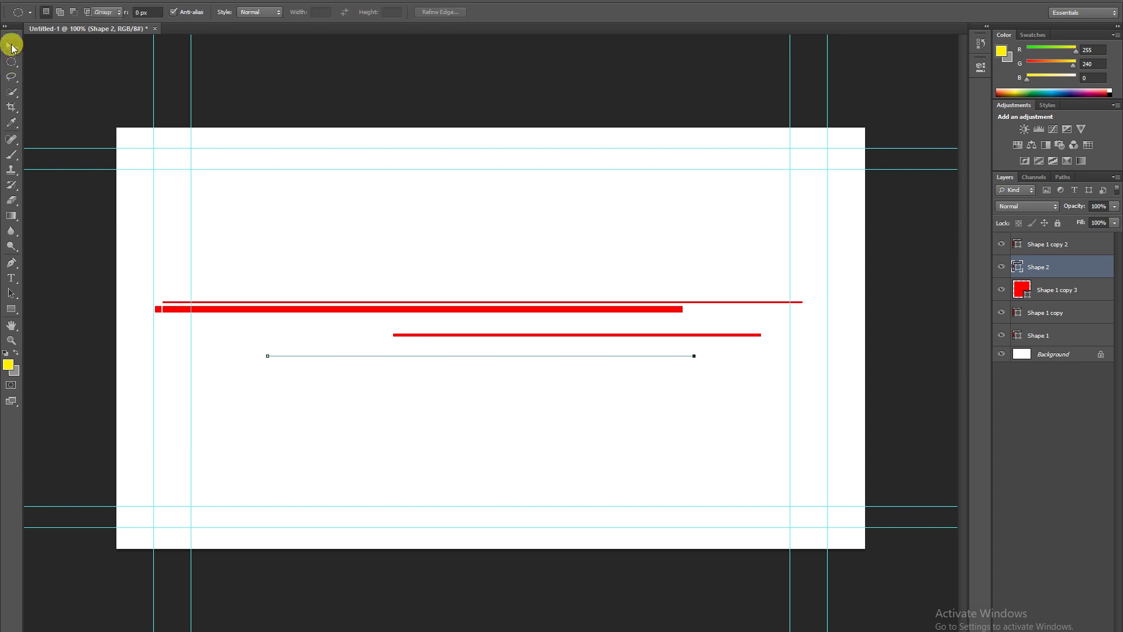
pyautogui.click(1093, 403)
pyautogui.rightClick(662, 359)
pyautogui.click(687, 364)
pyautogui.moveTo(556, 354)
pyautogui.mouseDown()
pyautogui.moveTo(560, 337)
pyautogui.moveTo(500, 287)
pyautogui.moveTo(461, 296)
pyautogui.mouseUp()
pyautogui.click(1030, 419)
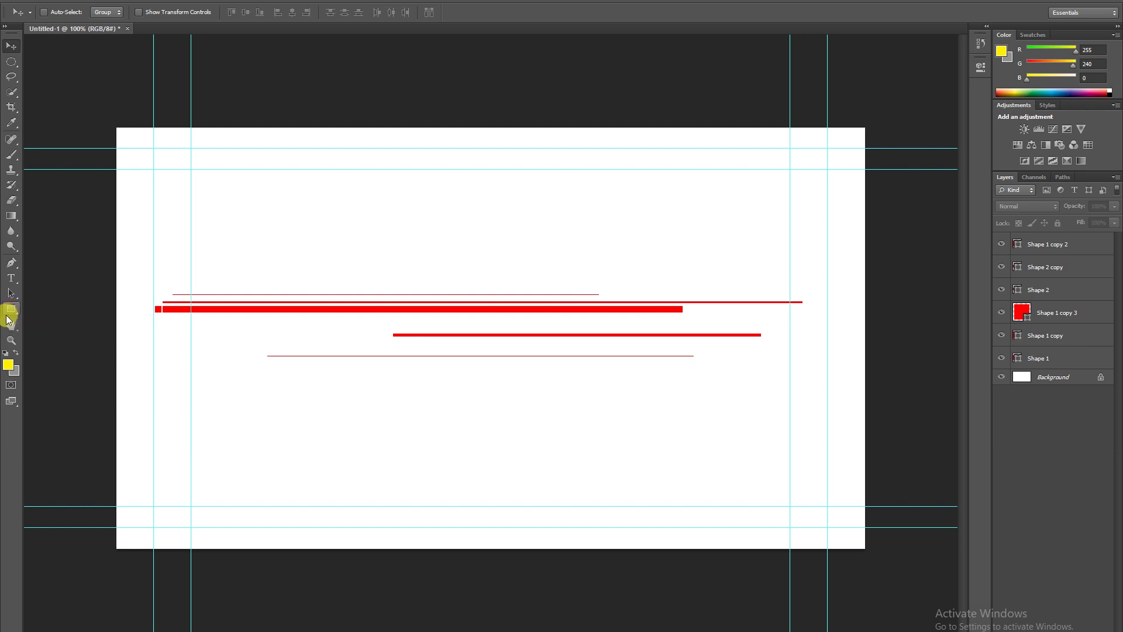
# Draw a stepped shape outline above the red lines with the Pen tool.
pyautogui.click(9, 264)
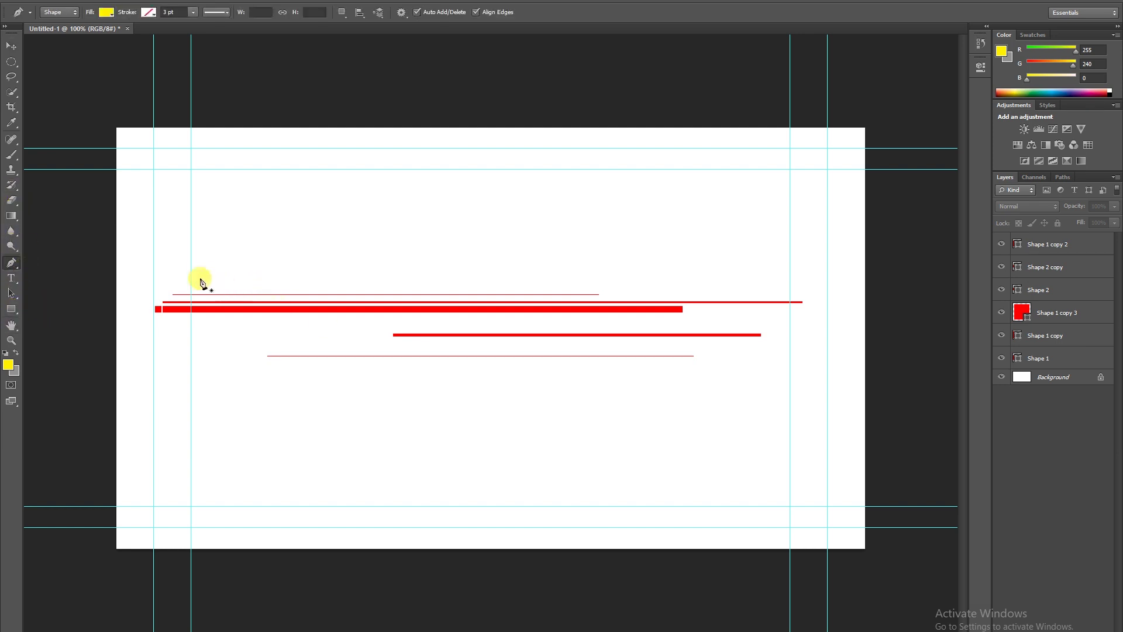
pyautogui.click(176, 286)
pyautogui.click(210, 286)
pyautogui.click(210, 269)
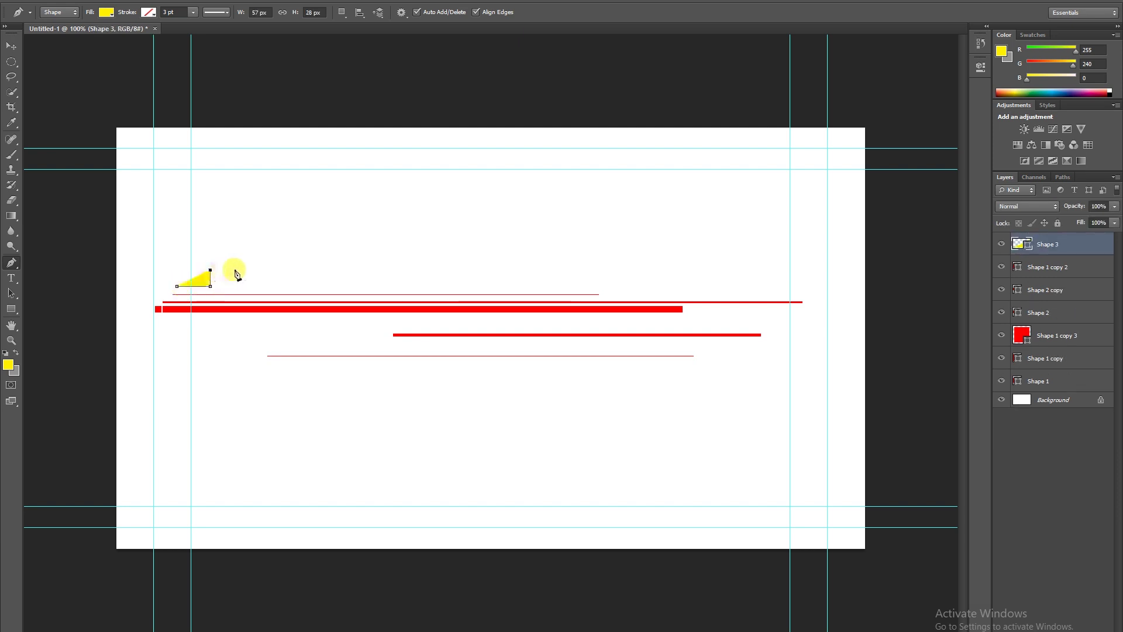
pyautogui.click(279, 269)
pyautogui.click(279, 279)
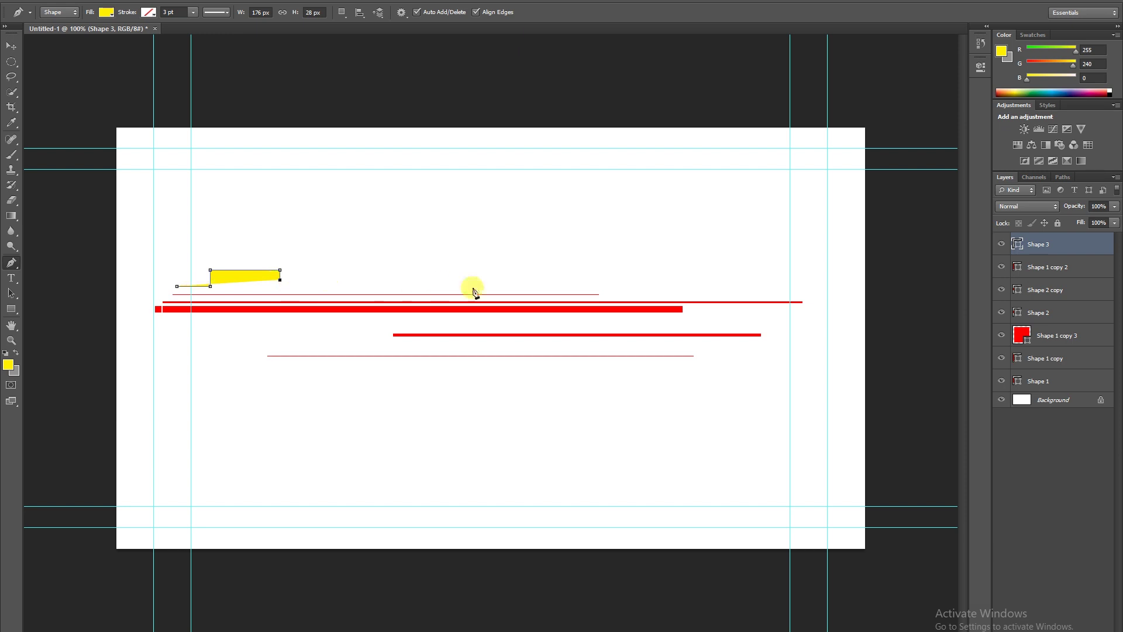
pyautogui.click(571, 279)
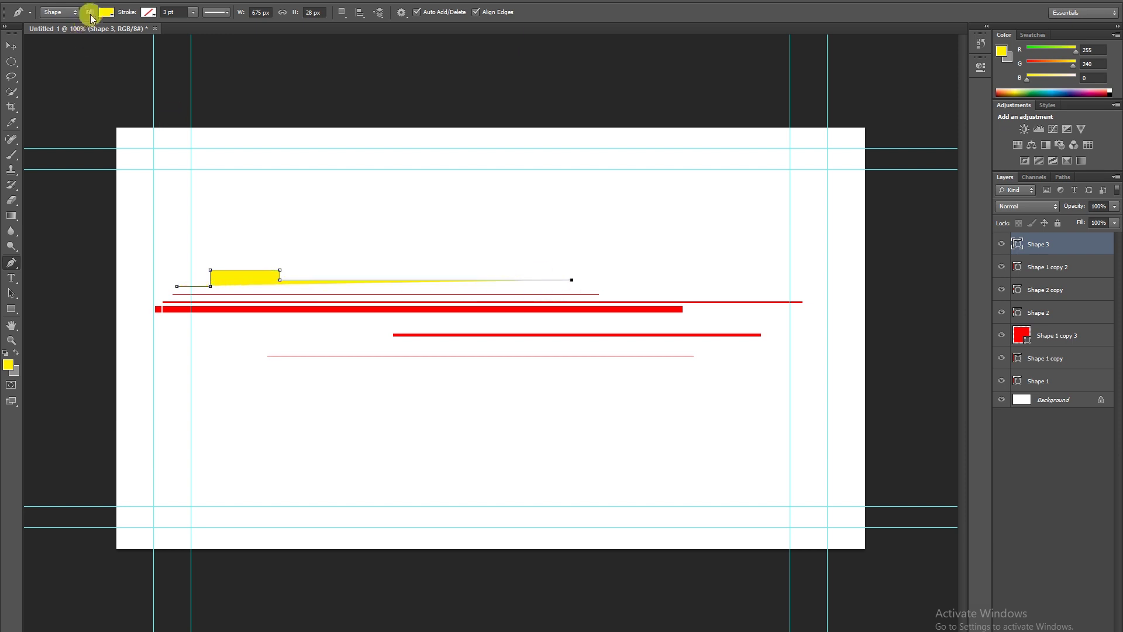
# Remove the new shape's fill and give it a dark red stroke.
pyautogui.click(106, 11)
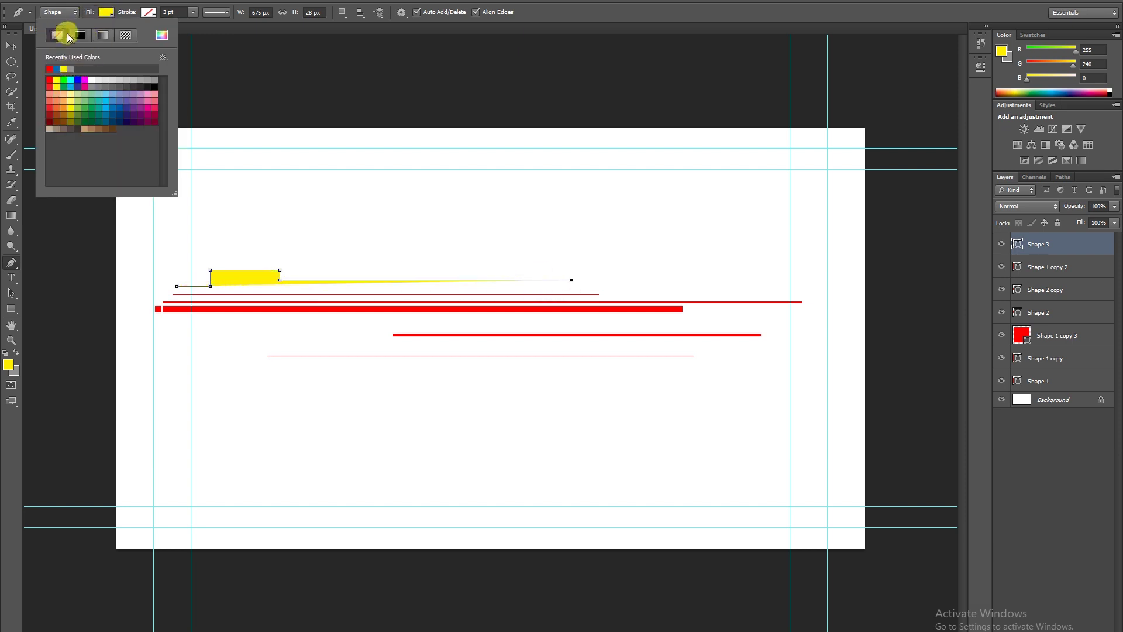
pyautogui.click(57, 35)
pyautogui.click(149, 12)
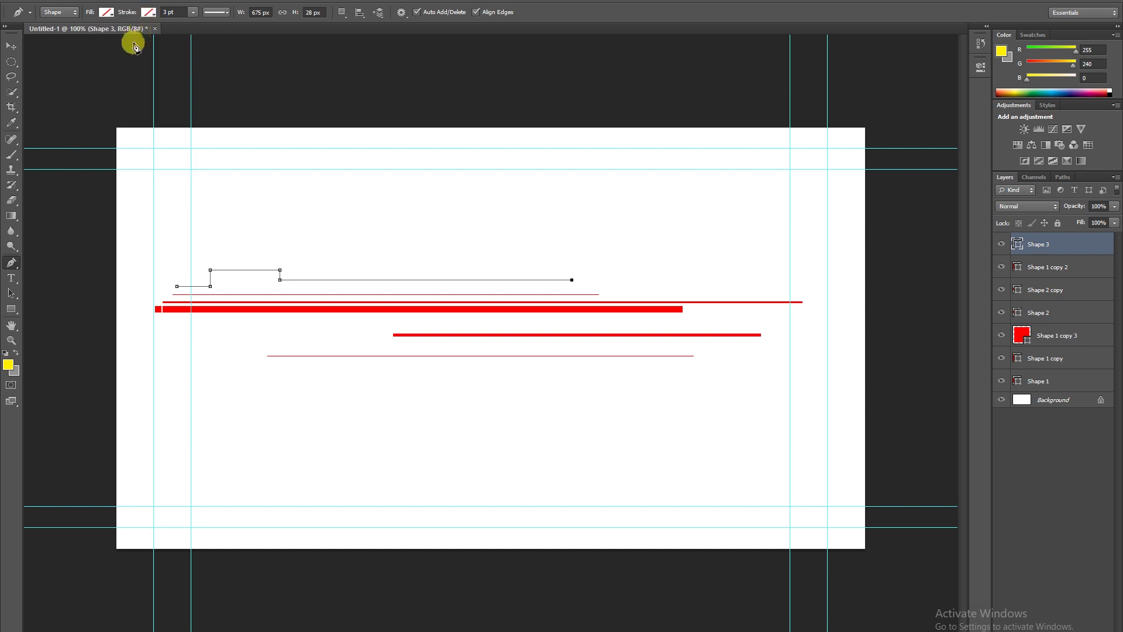
pyautogui.click(147, 12)
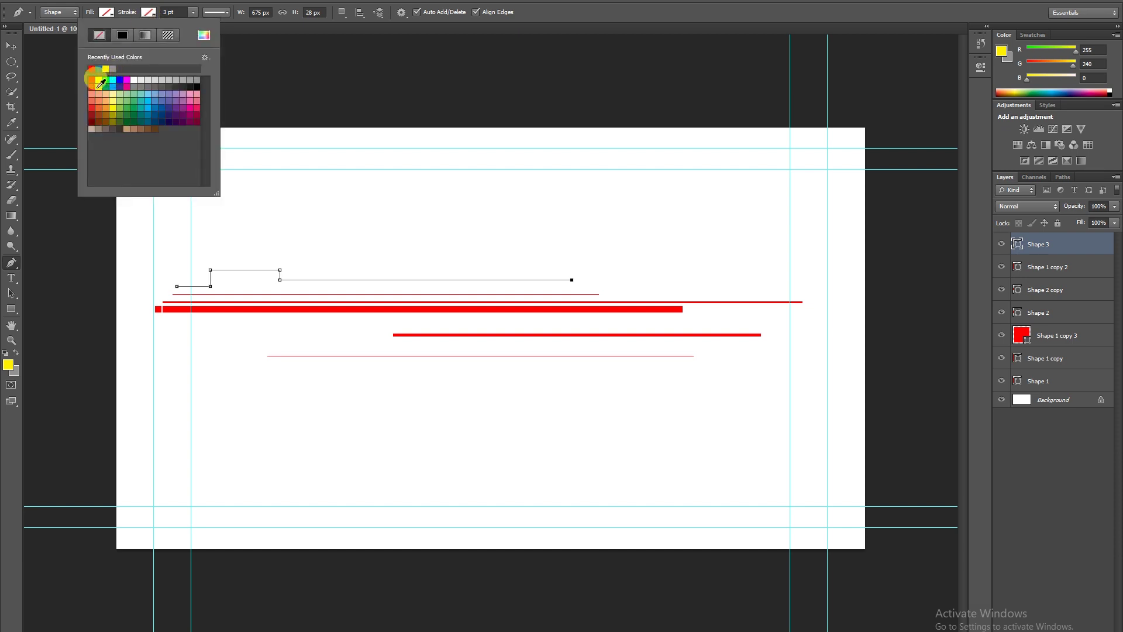
pyautogui.click(93, 120)
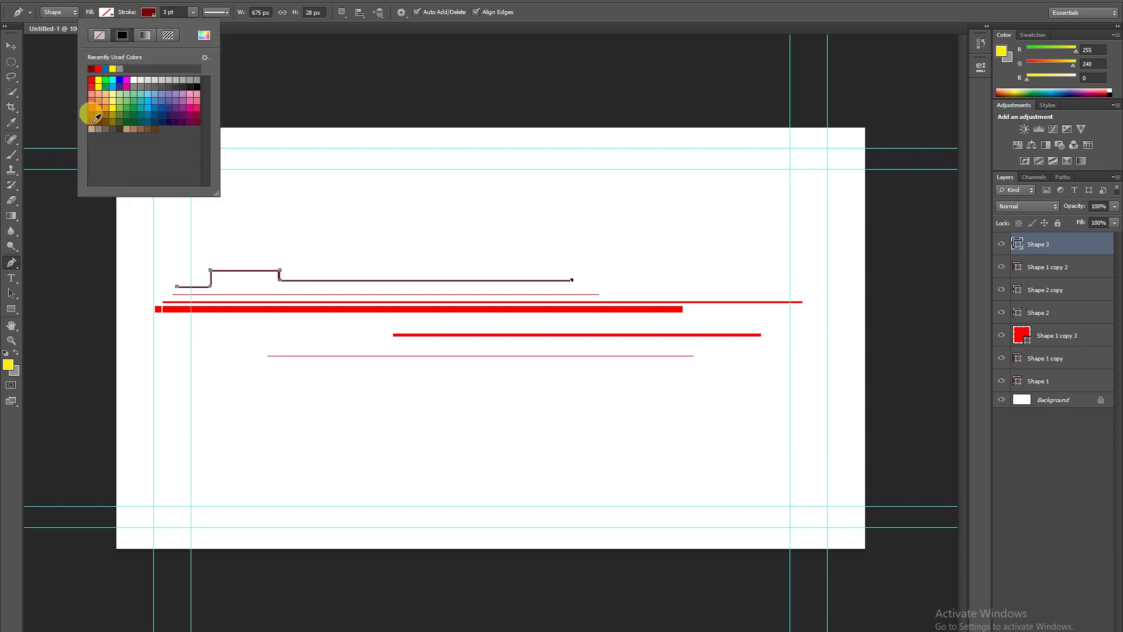
# Reposition the stepped line slightly down and to the left.
pyautogui.click(12, 46)
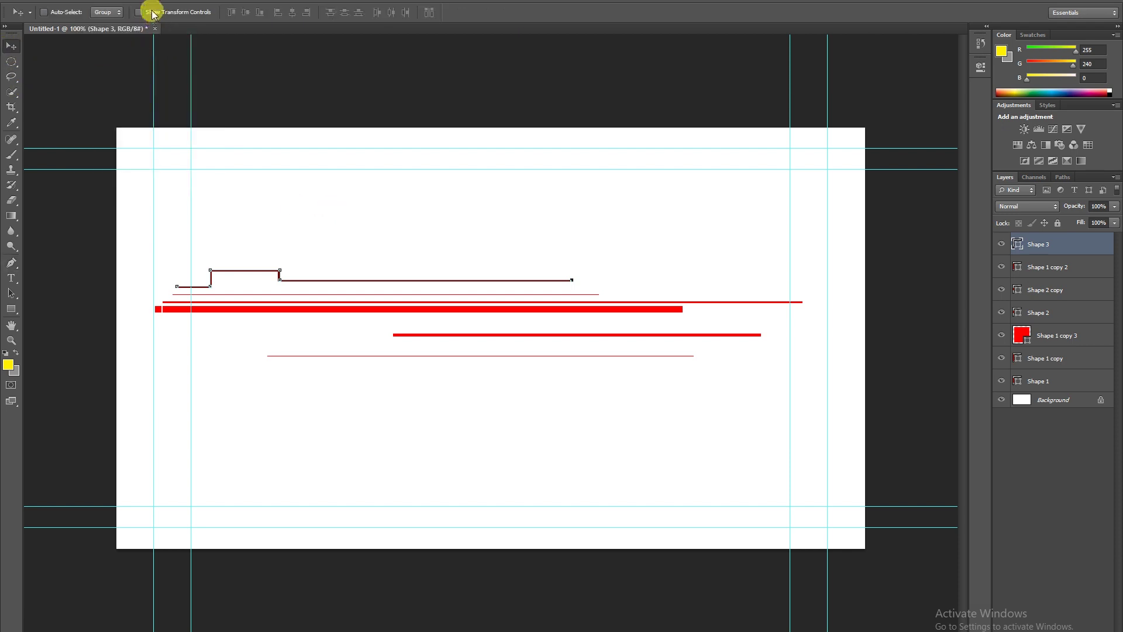
pyautogui.click(154, 13)
pyautogui.moveTo(314, 283)
pyautogui.mouseDown()
pyautogui.moveTo(306, 293)
pyautogui.moveTo(403, 277)
pyautogui.moveTo(475, 287)
pyautogui.mouseUp()
pyautogui.press('Down')
pyautogui.press('Down')
pyautogui.press('Down')
pyautogui.press('Up')
pyautogui.press('Up')
pyautogui.press('Up')
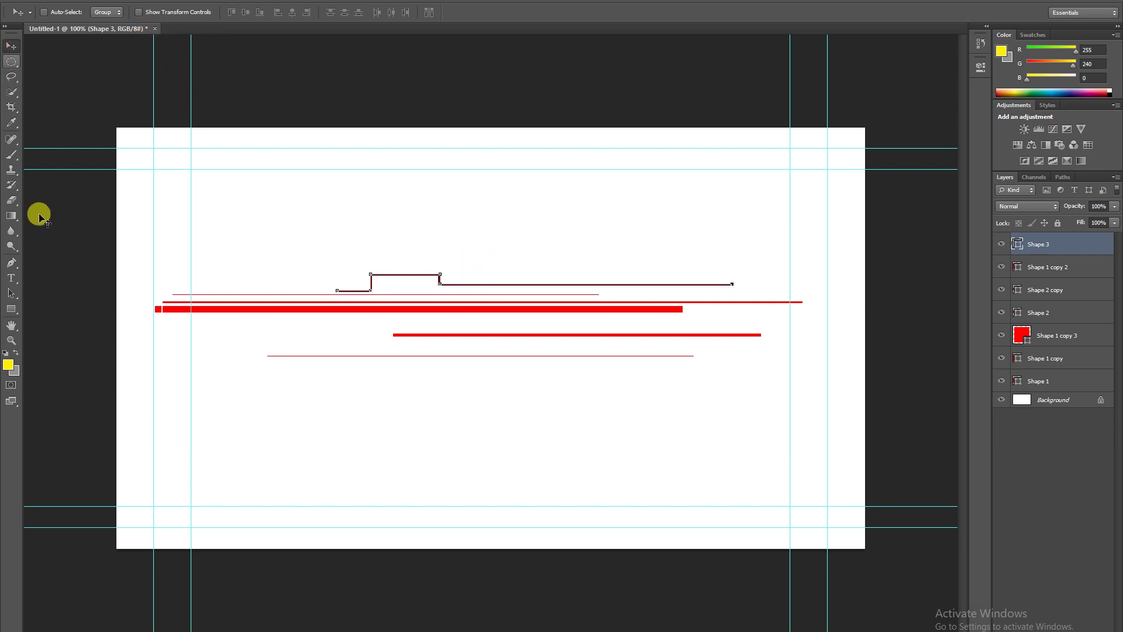
# Set the stepped line's stroke width to 0.99 pt.
pyautogui.click(11, 262)
pyautogui.click(193, 12)
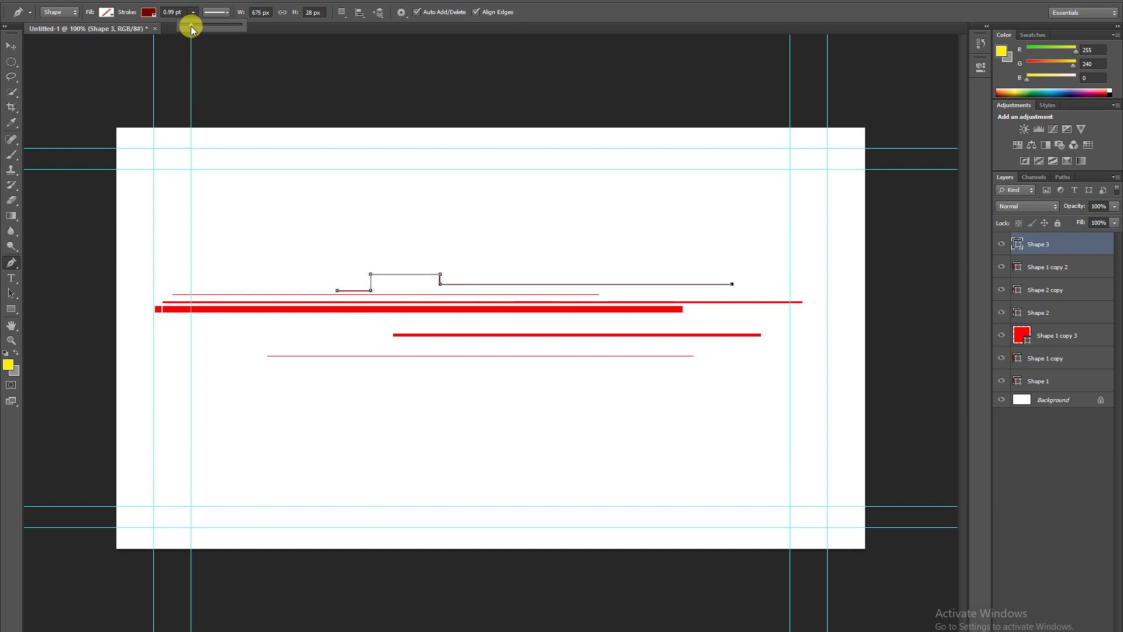
pyautogui.click(11, 45)
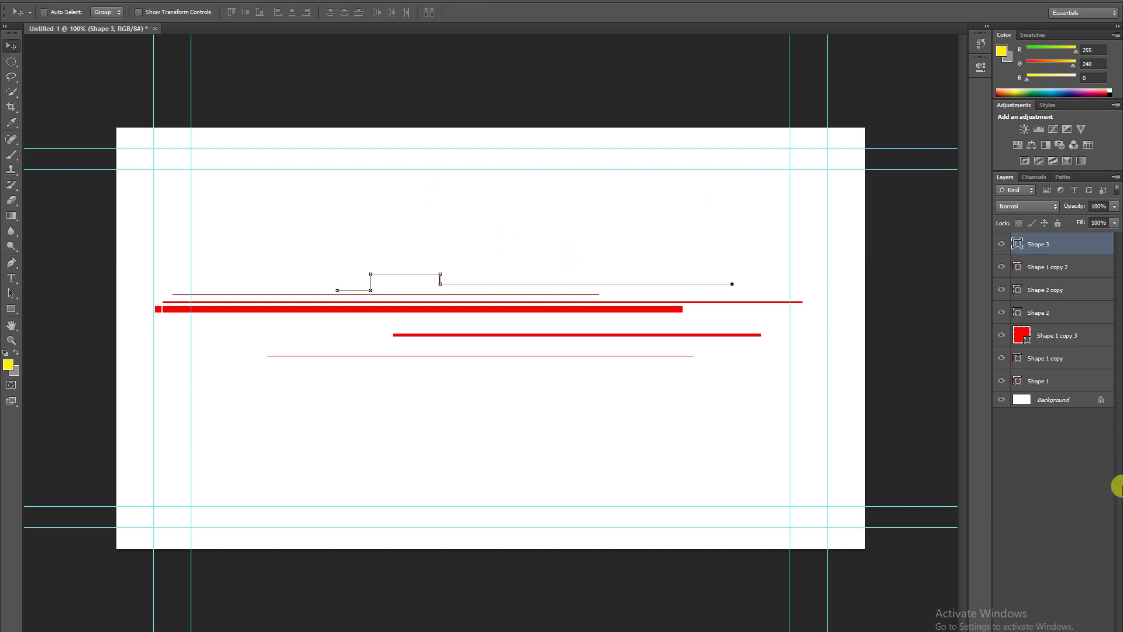
pyautogui.click(1075, 493)
pyautogui.click(1085, 243)
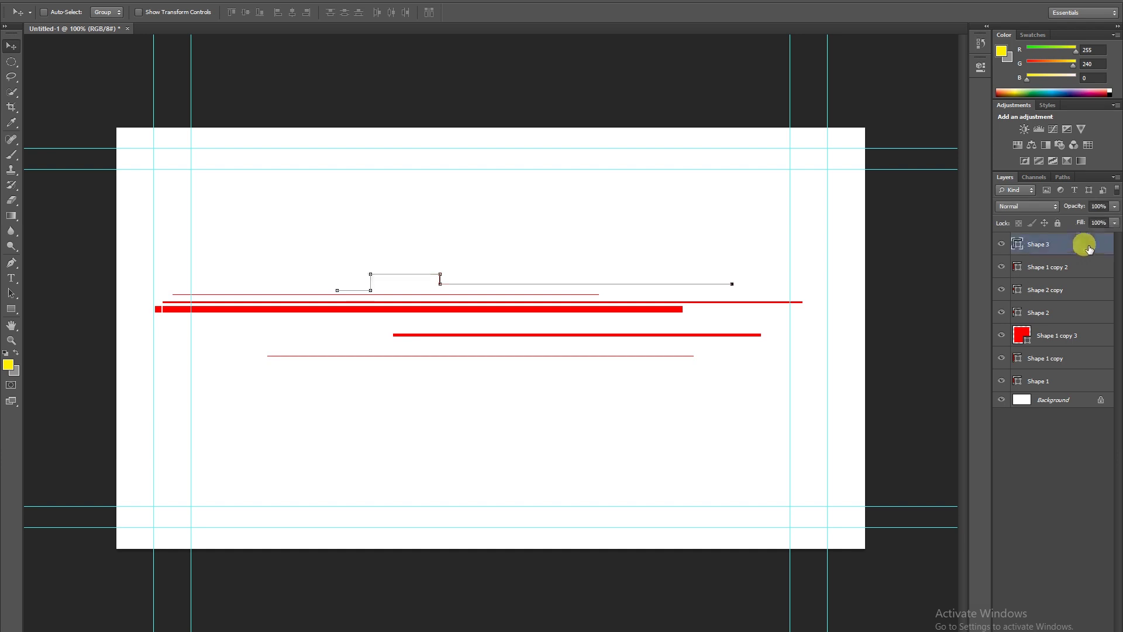
# Change the stepped line's stroke colour to gray and deselect it.
pyautogui.click(11, 263)
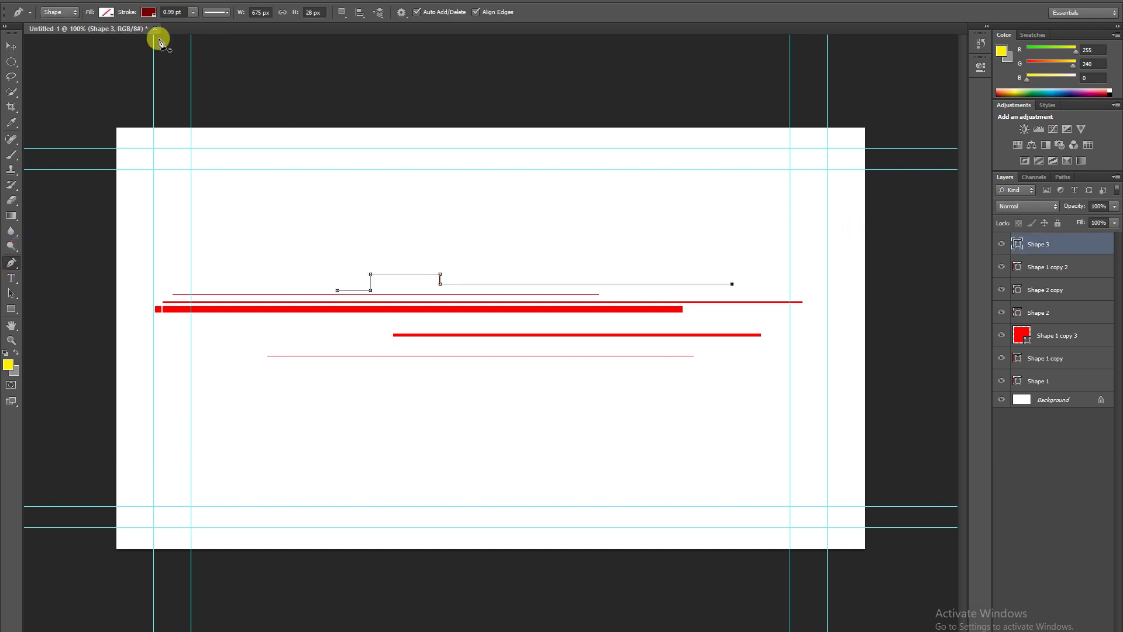
pyautogui.click(148, 11)
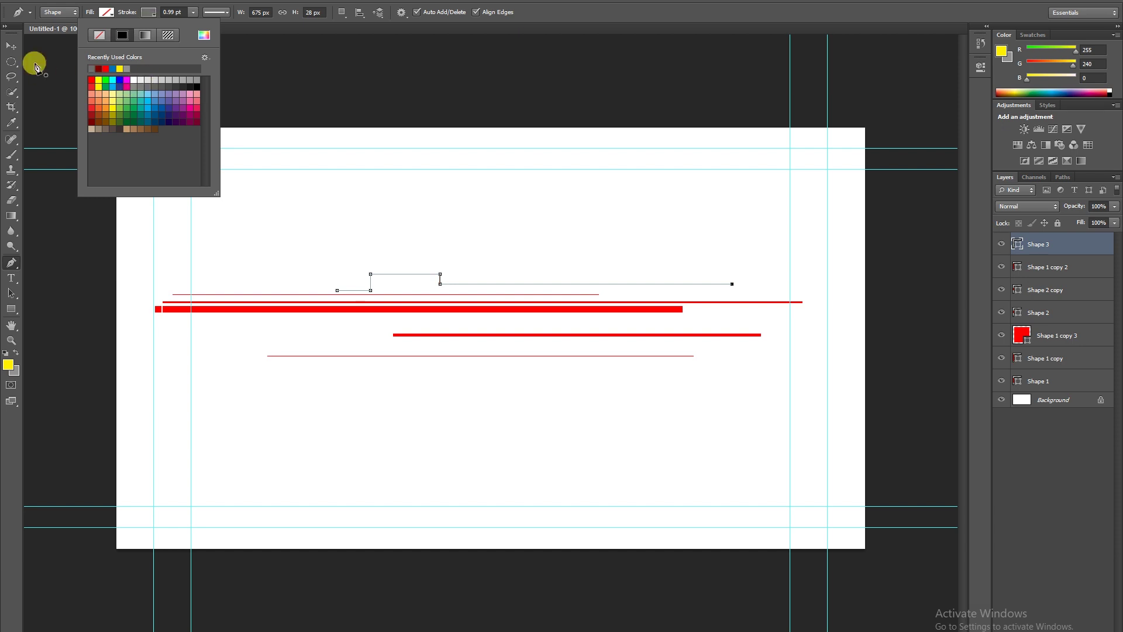
pyautogui.click(12, 46)
pyautogui.click(1044, 451)
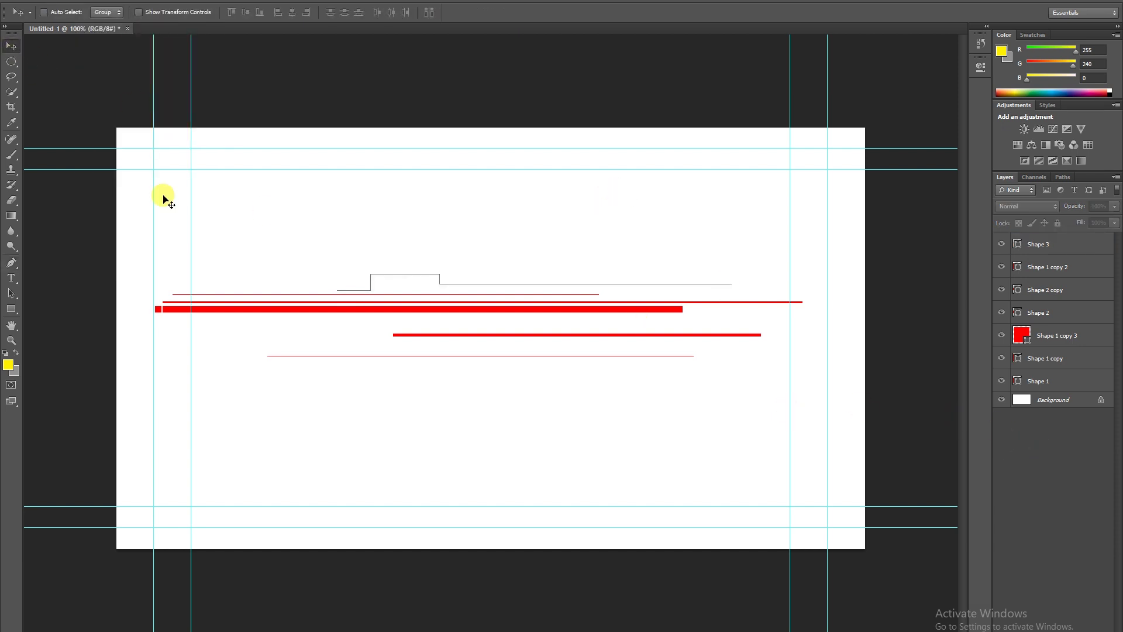
# Draw a small yellow ellipse dot and Alt-drag copies onto the stepped line and red bars.
pyautogui.click(14, 311)
pyautogui.click(50, 327)
pyautogui.moveTo(219, 325); pyautogui.dragTo(228, 334)
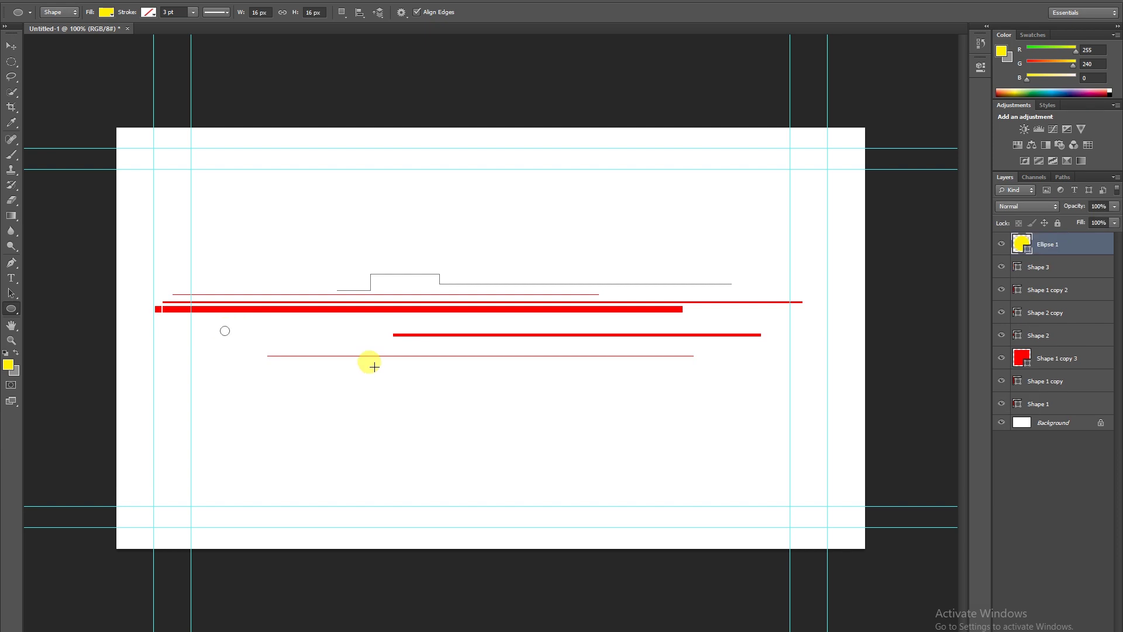
pyautogui.click(11, 47)
pyautogui.moveTo(225, 331)
pyautogui.mouseDown()
pyautogui.moveTo(421, 281)
pyautogui.moveTo(428, 324)
pyautogui.mouseUp()
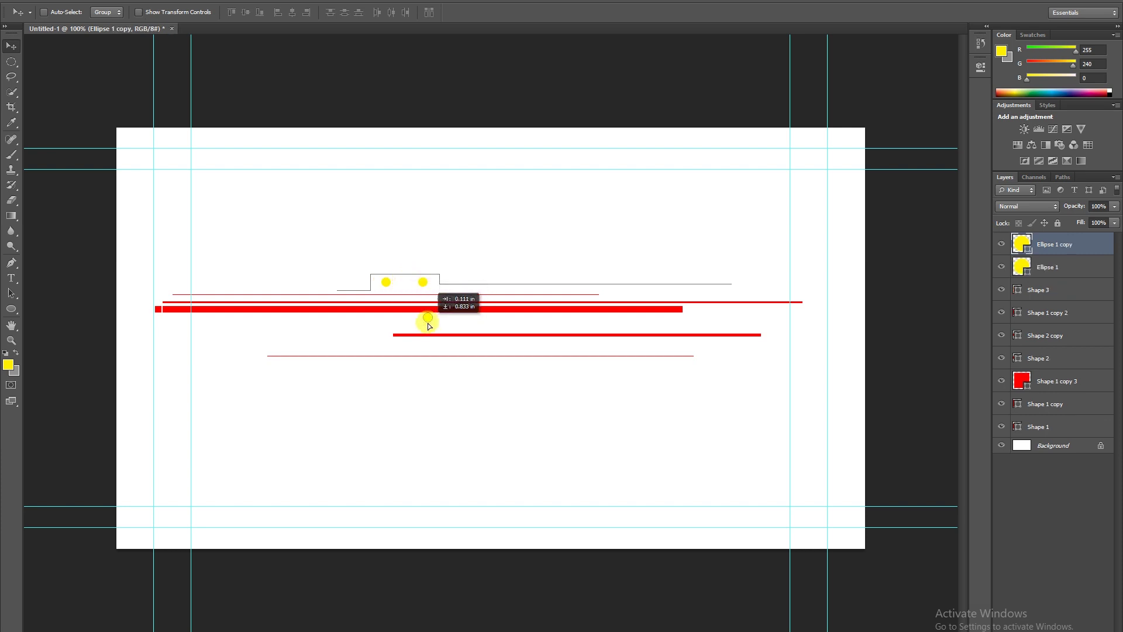
pyautogui.moveTo(429, 324)
pyautogui.keyDown('alt'); pyautogui.mouseDown()
pyautogui.moveTo(196, 320)
pyautogui.moveTo(721, 323)
pyautogui.moveTo(691, 314)
pyautogui.mouseUp(); pyautogui.keyUp('alt')
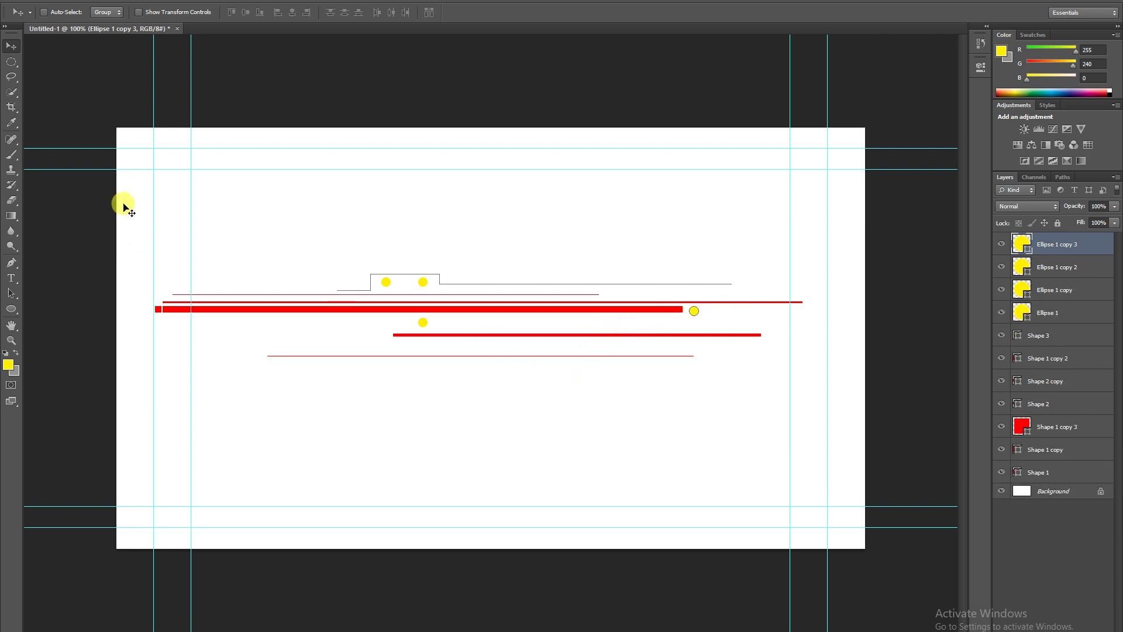
pyautogui.click(11, 107)
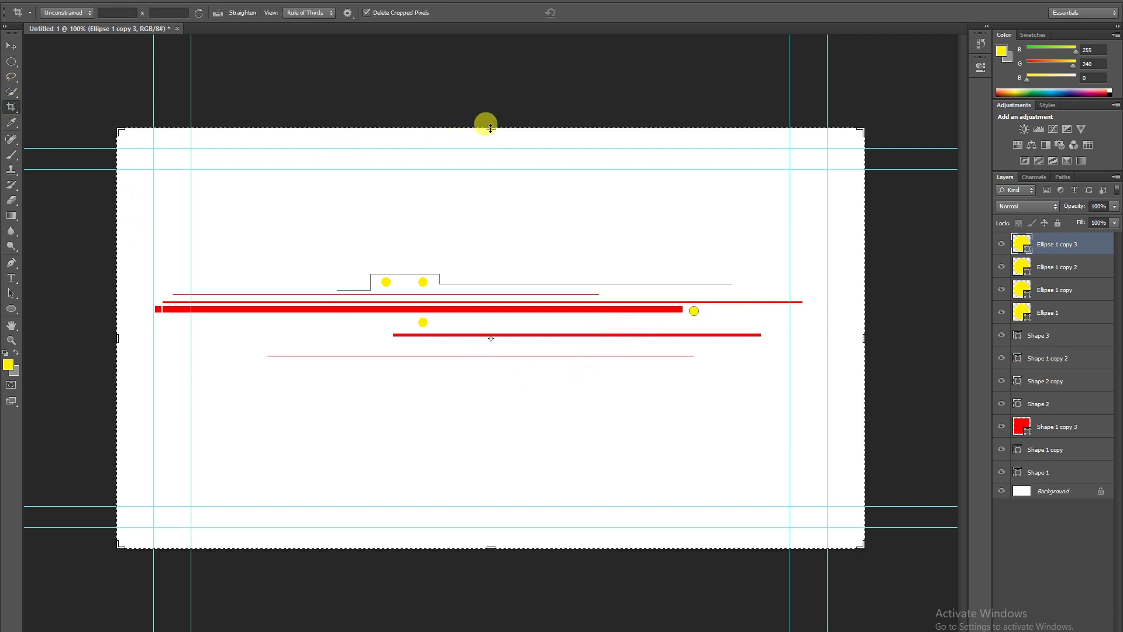
# Crop the canvas to a 3.083 in horizontal band around the lines and dots.
pyautogui.moveTo(490, 128); pyautogui.dragTo(489, 186)
pyautogui.moveTo(489, 481); pyautogui.dragTo(493, 400)
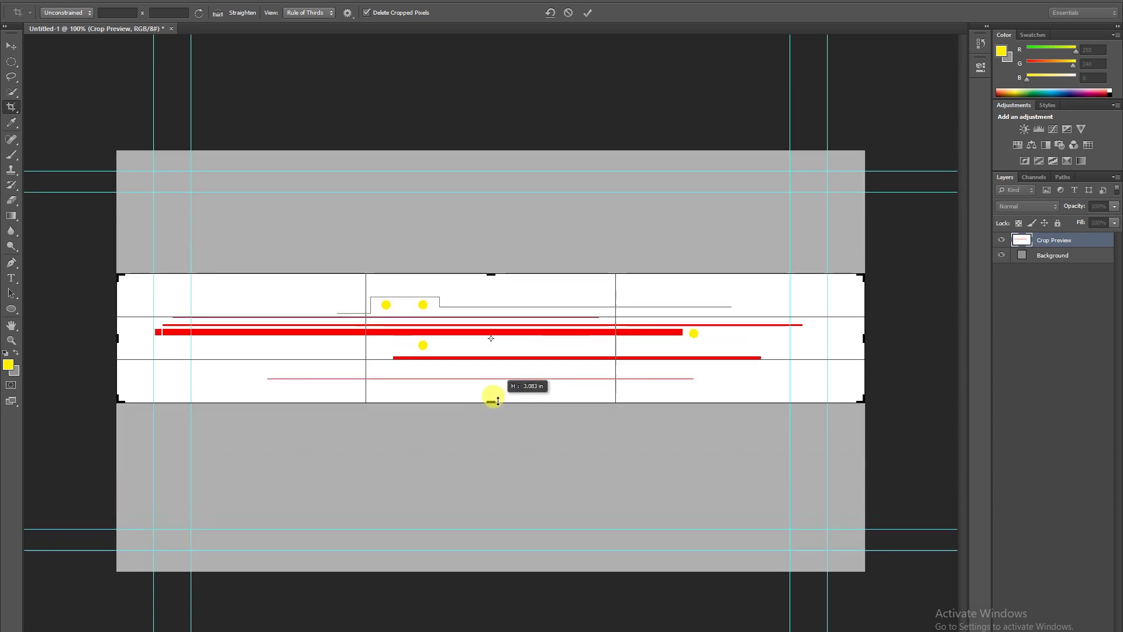
pyautogui.press('Return')
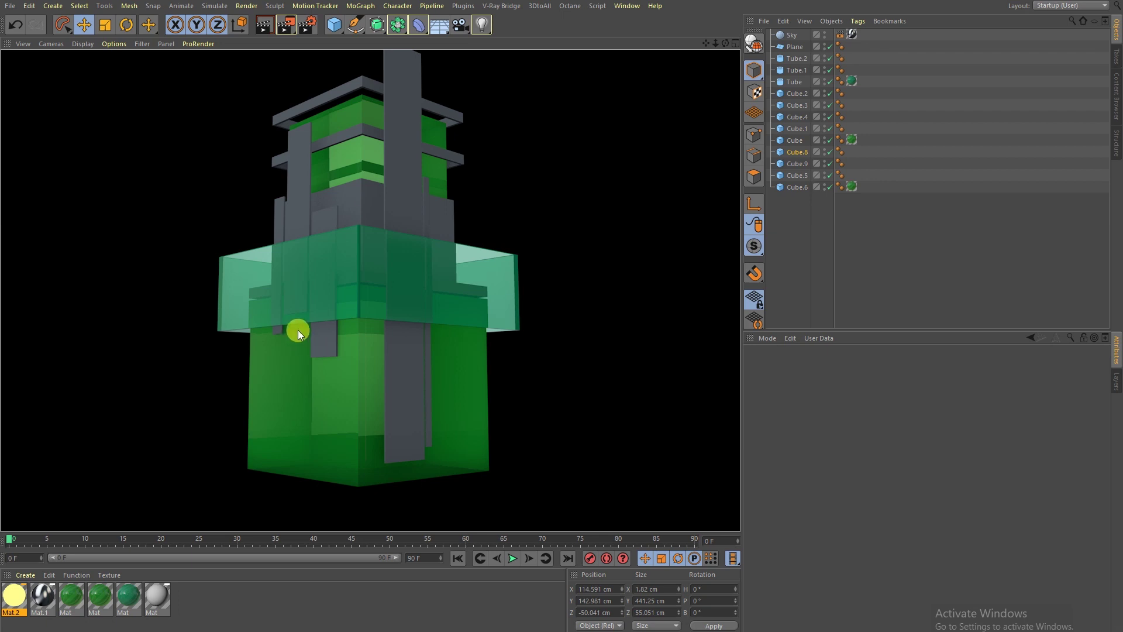
# Create a new material Mat.3 and apply it to the floor Plane.
pyautogui.click(802, 305)
pyautogui.doubleClick(223, 612)
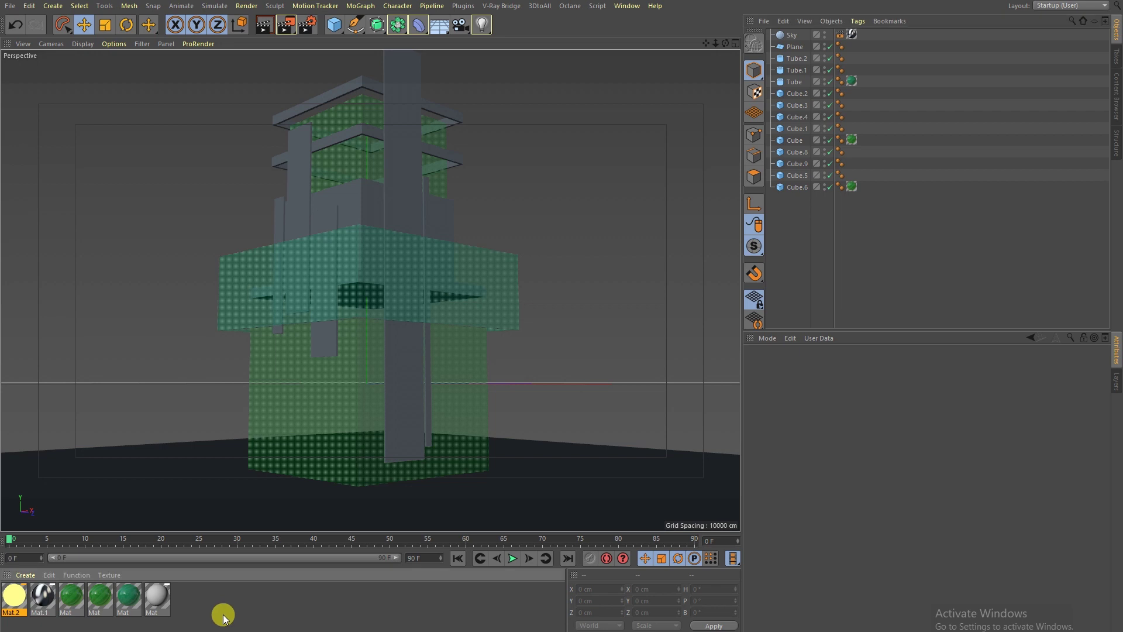
pyautogui.click(11, 602)
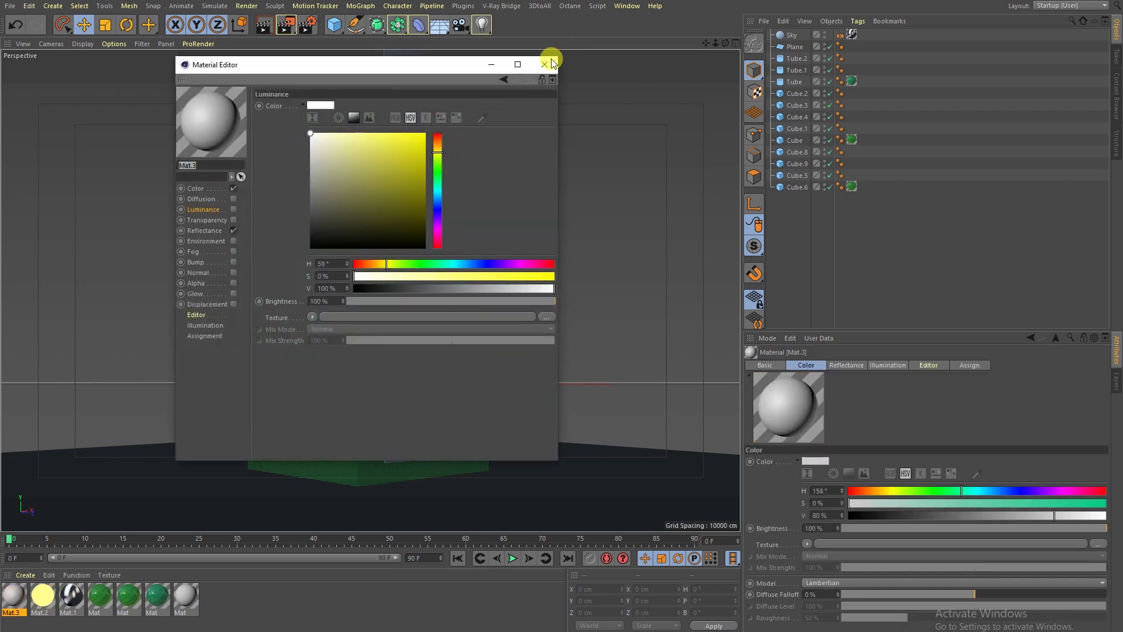
pyautogui.click(544, 64)
pyautogui.moveTo(16, 593)
pyautogui.mouseDown()
pyautogui.moveTo(249, 468)
pyautogui.moveTo(191, 491)
pyautogui.mouseUp()
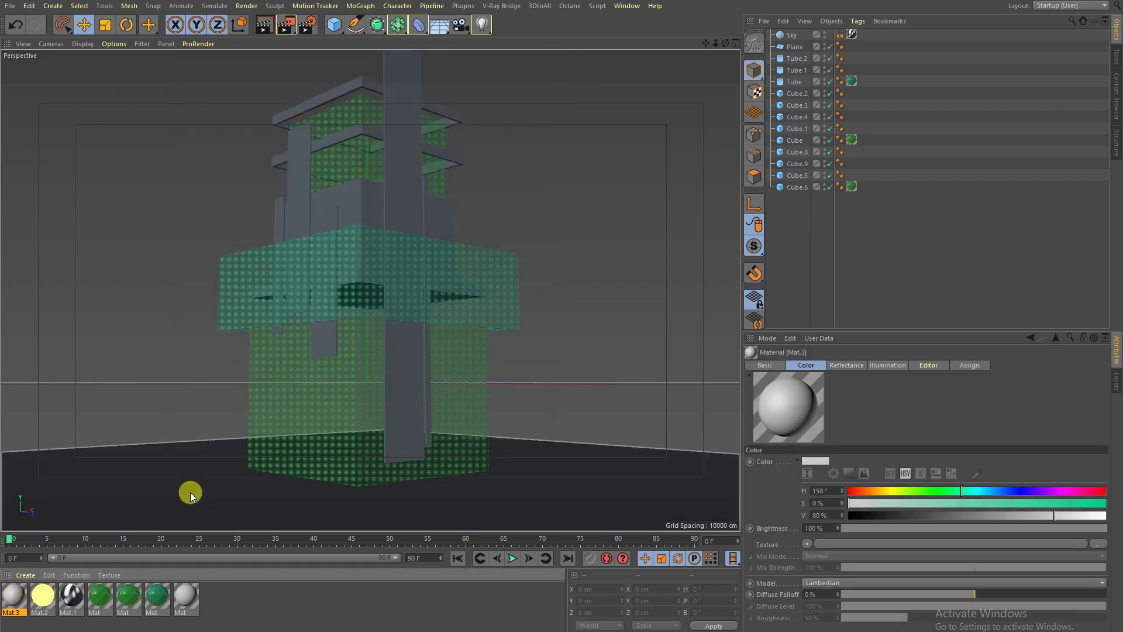
# Darken Mat.3's colour and replace Default Specular with a Reflection (Legacy) layer at 30% roughness.
pyautogui.doubleClick(20, 593)
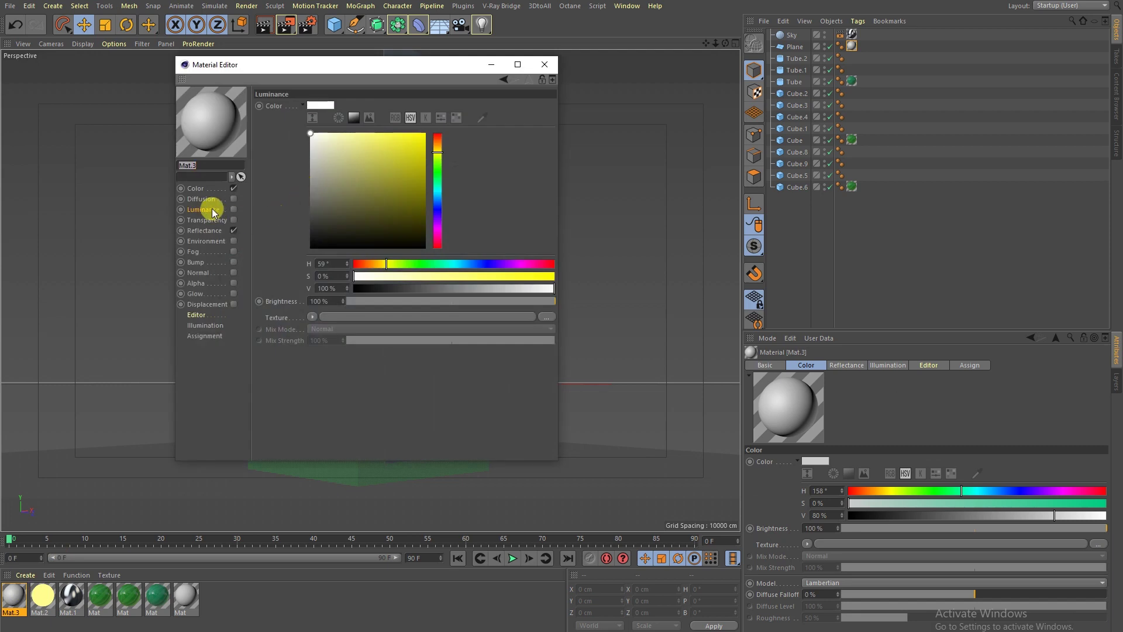
pyautogui.click(195, 188)
pyautogui.moveTo(343, 150)
pyautogui.mouseDown()
pyautogui.moveTo(315, 196)
pyautogui.moveTo(314, 219)
pyautogui.mouseUp()
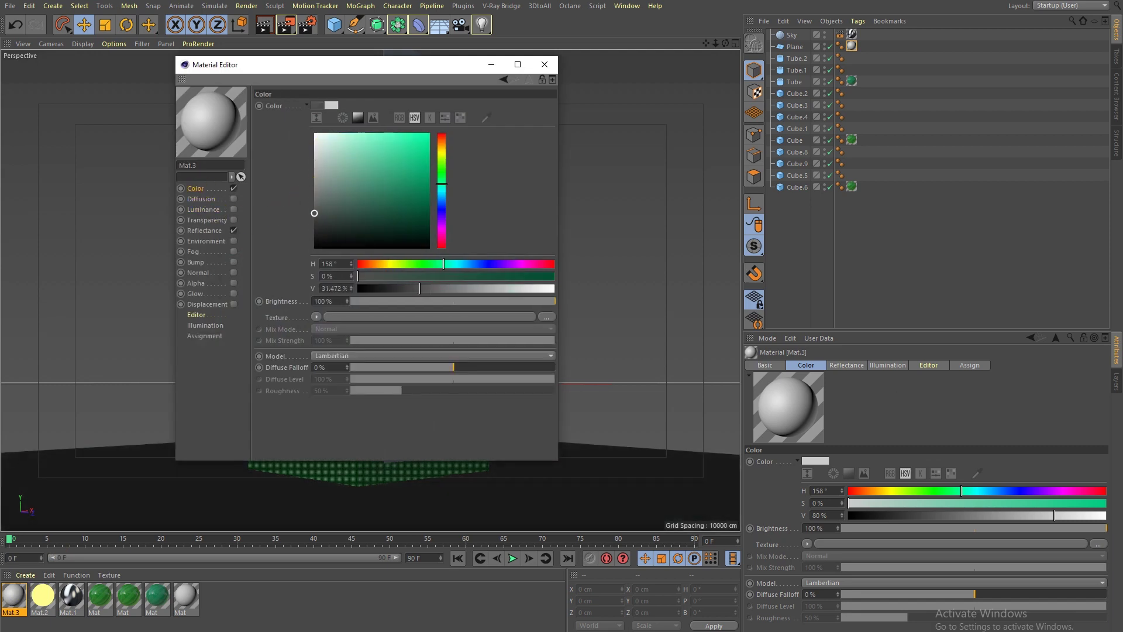
pyautogui.click(196, 240)
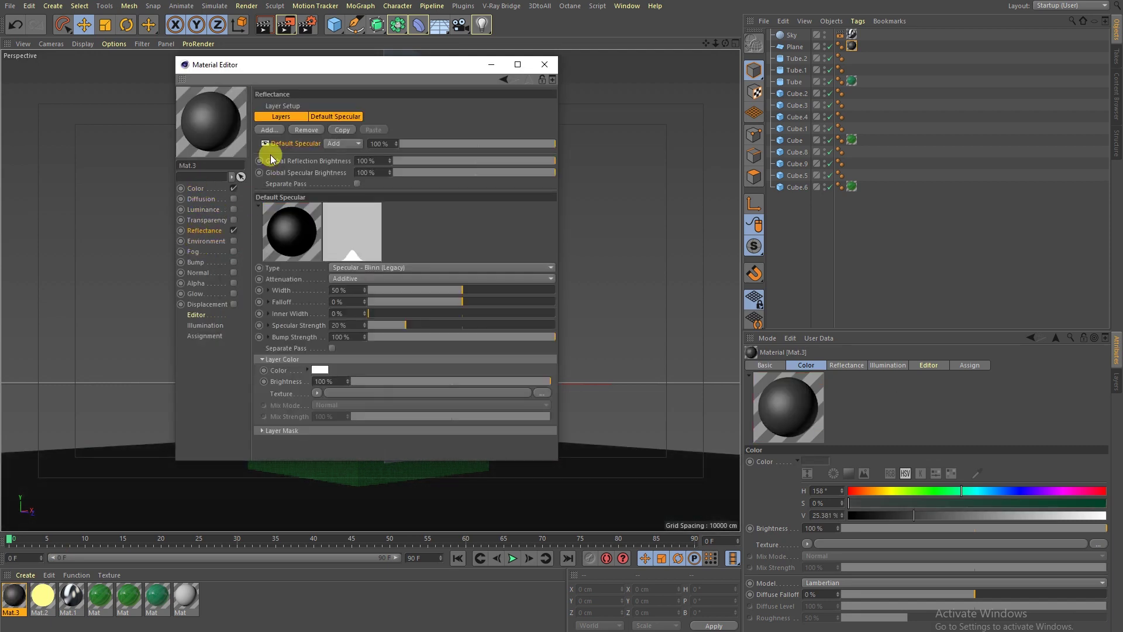
pyautogui.click(264, 143)
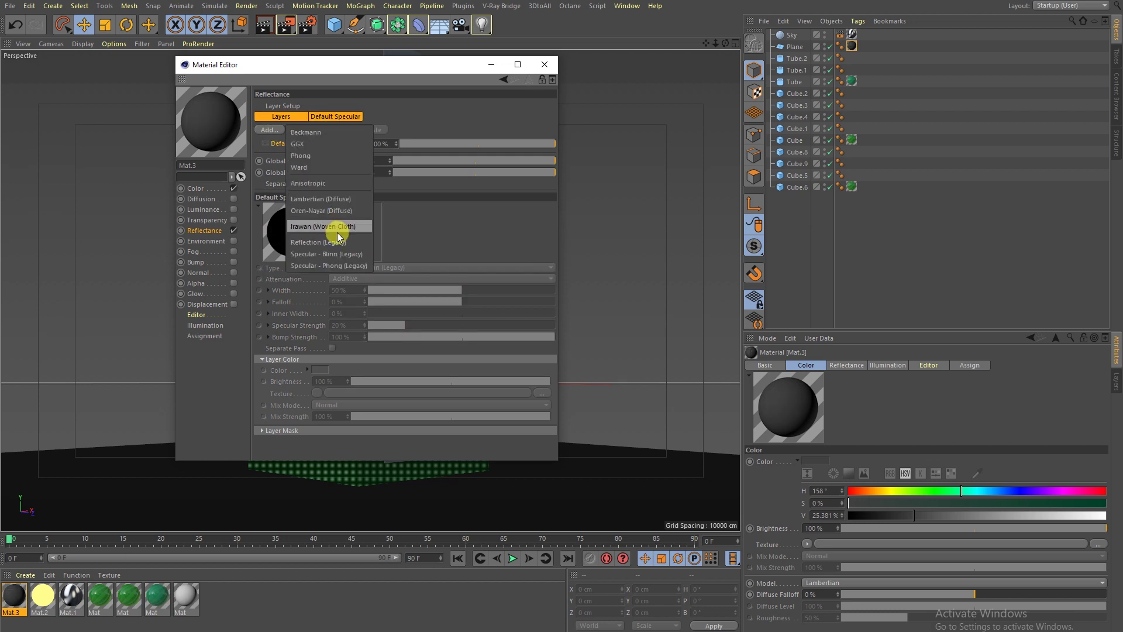
pyautogui.click(333, 241)
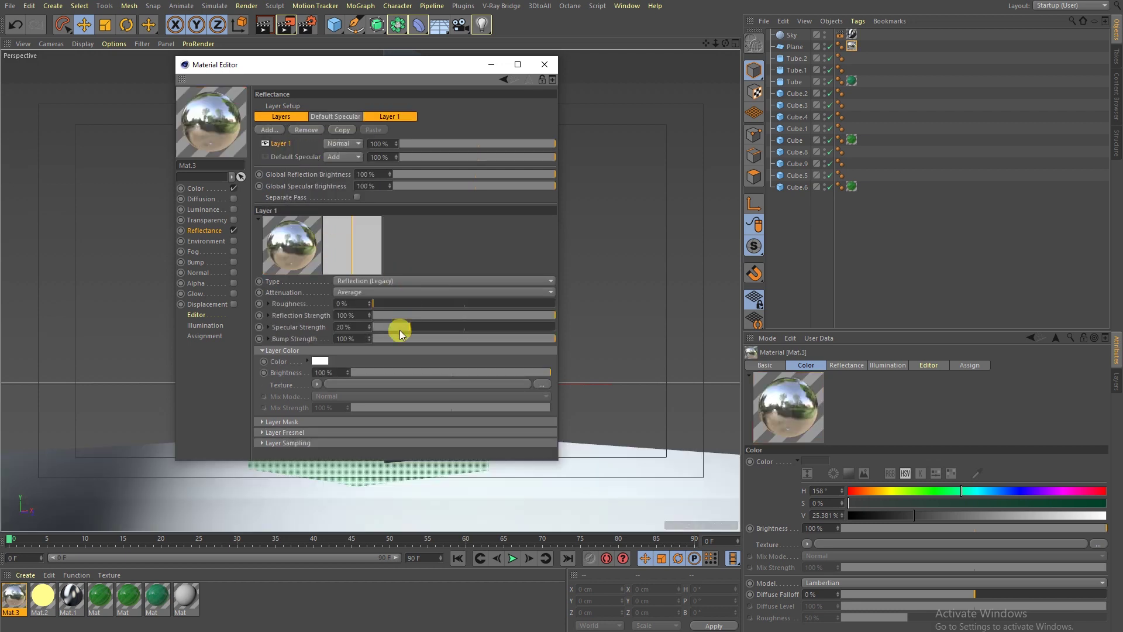
pyautogui.moveTo(400, 327)
pyautogui.mouseDown()
pyautogui.moveTo(358, 326)
pyautogui.moveTo(359, 338)
pyautogui.moveTo(400, 303)
pyautogui.mouseUp()
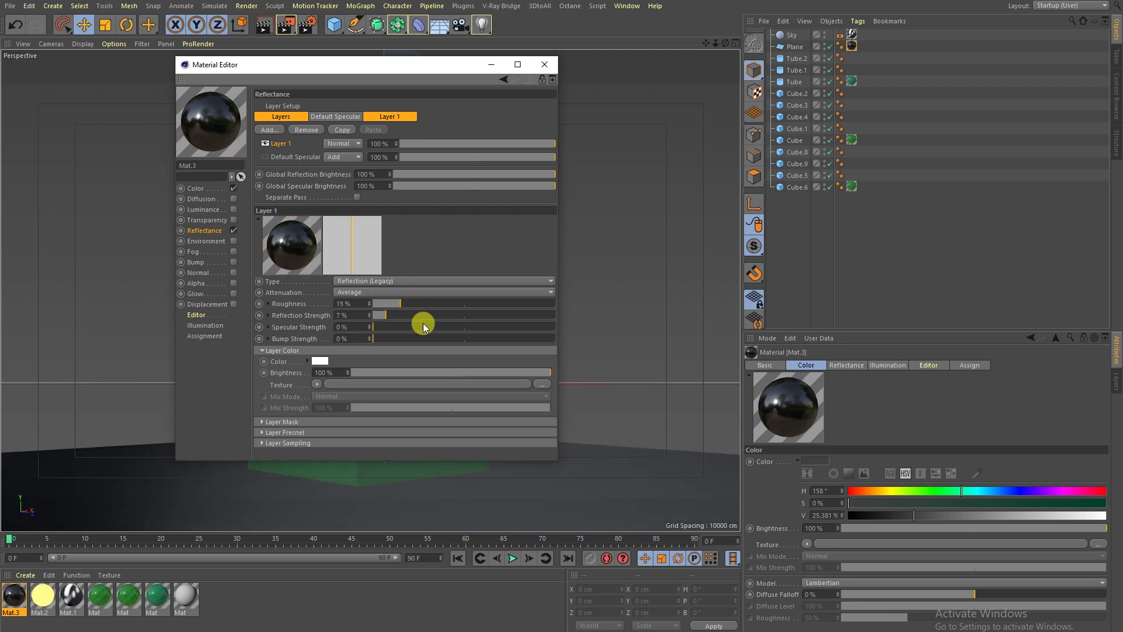
pyautogui.moveTo(415, 305); pyautogui.dragTo(427, 303)
# Render the viewport, raise reflection strength to 15%, and re-render to check the floor.
pyautogui.moveTo(288, 66); pyautogui.dragTo(667, 56)
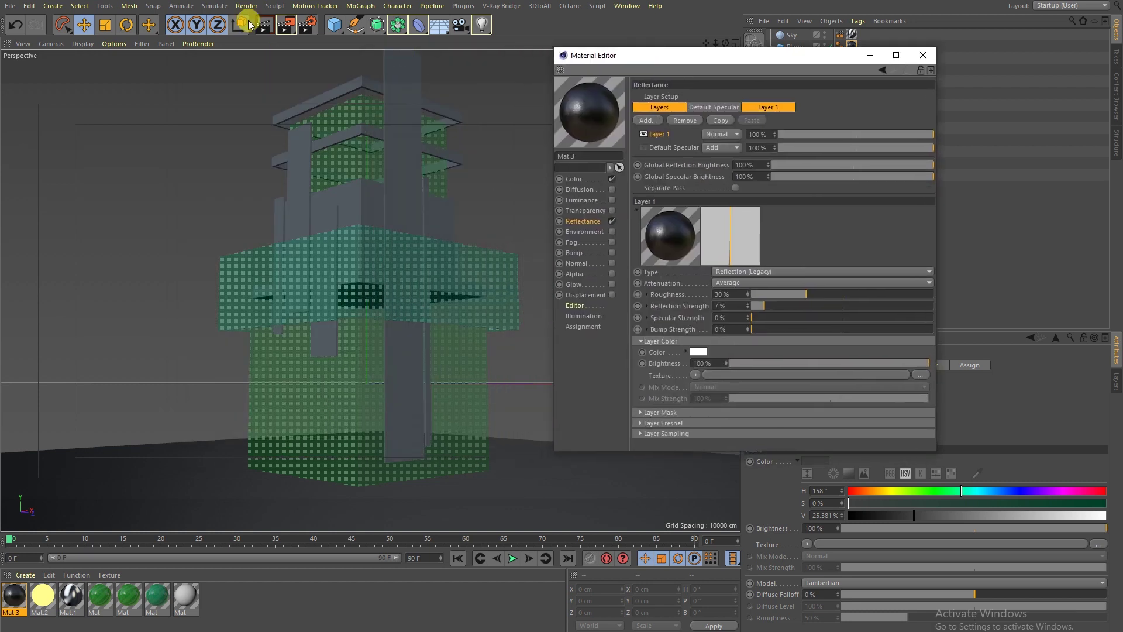
pyautogui.click(264, 25)
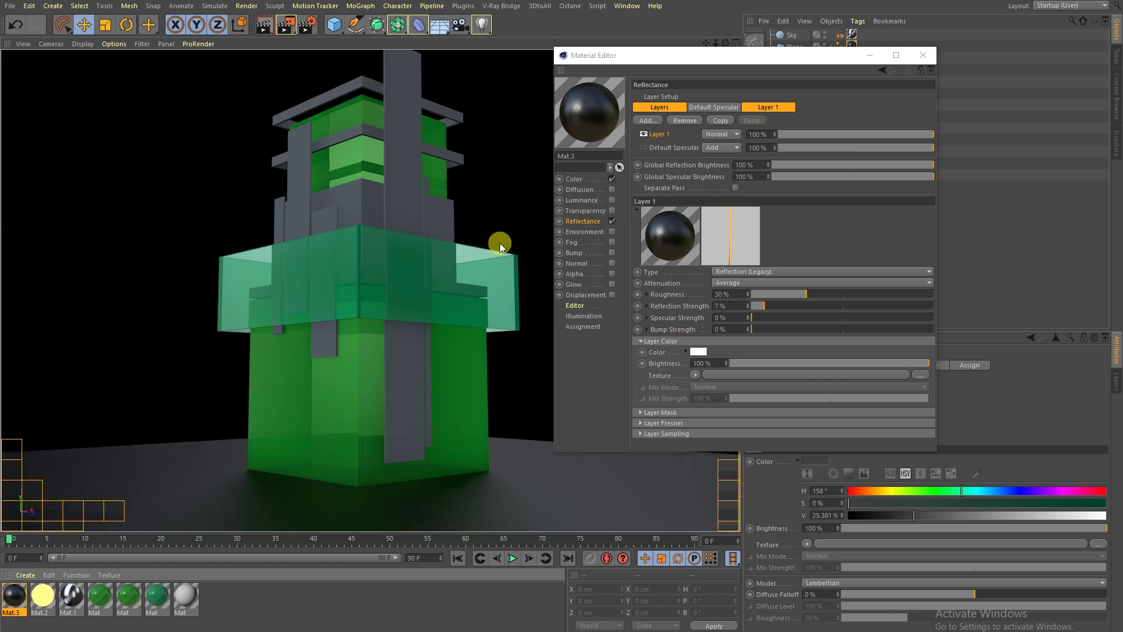
pyautogui.moveTo(787, 306); pyautogui.dragTo(778, 309)
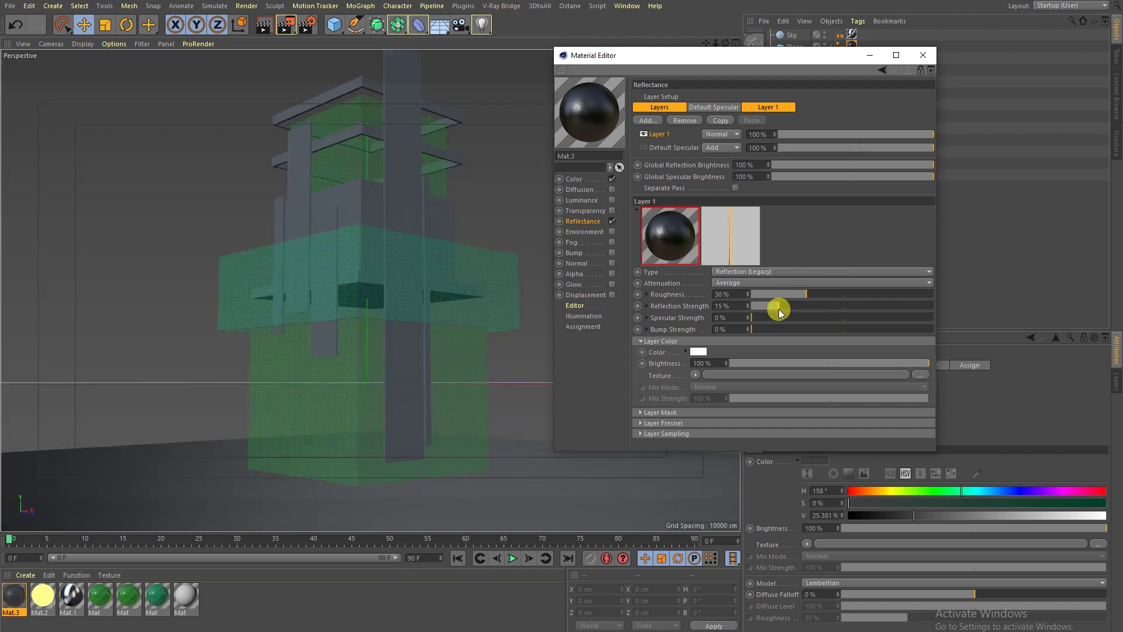
pyautogui.click(263, 30)
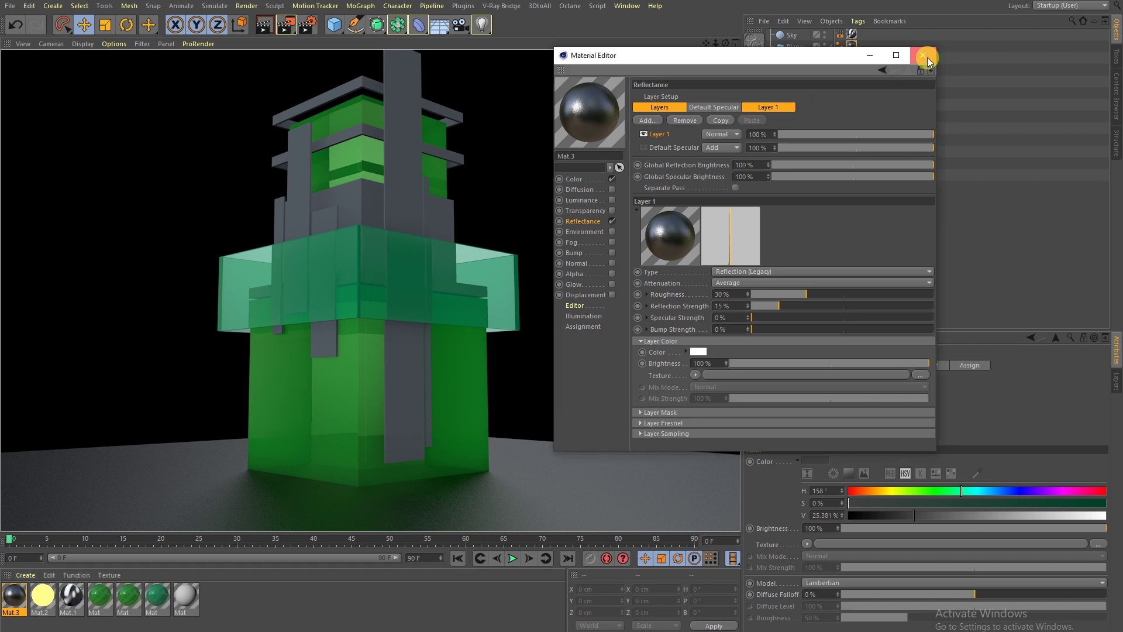
pyautogui.click(927, 57)
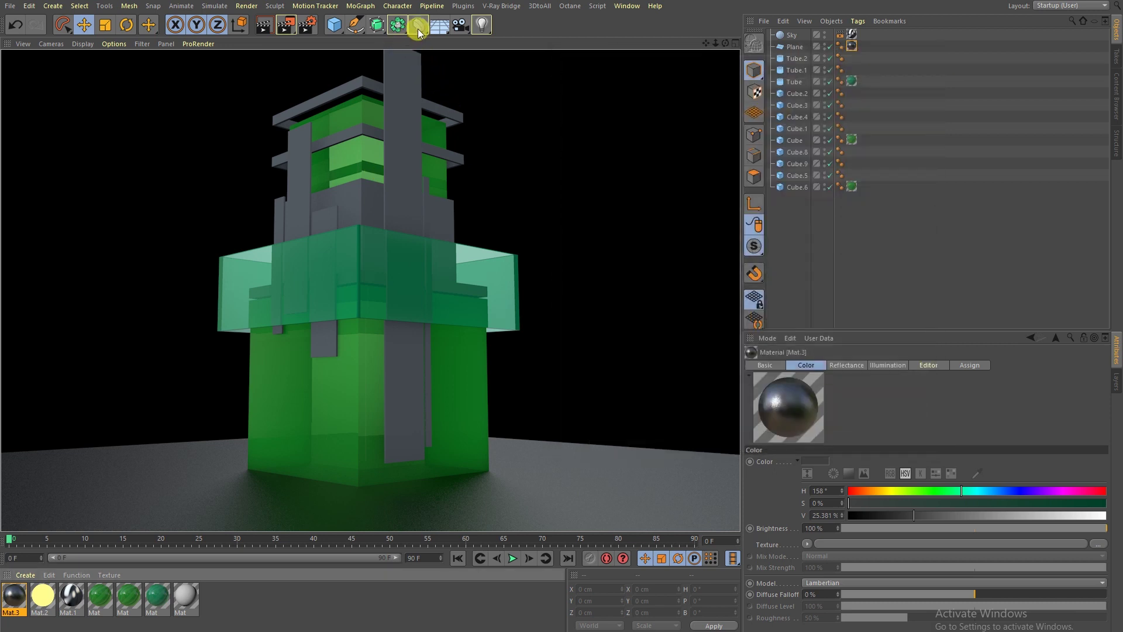
# Add an omni light with Inverse Square falloff, shrink its radius, and raise it to about 223 cm beside the tower.
pyautogui.moveTo(482, 27); pyautogui.dragTo(502, 40)
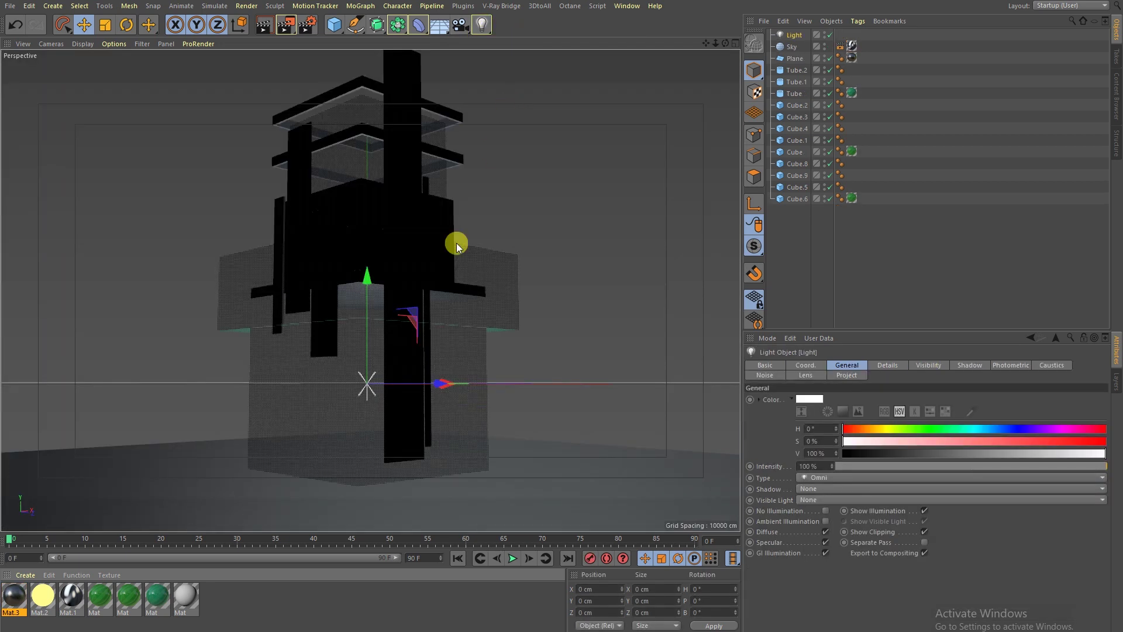
pyautogui.moveTo(397, 390); pyautogui.dragTo(611, 401)
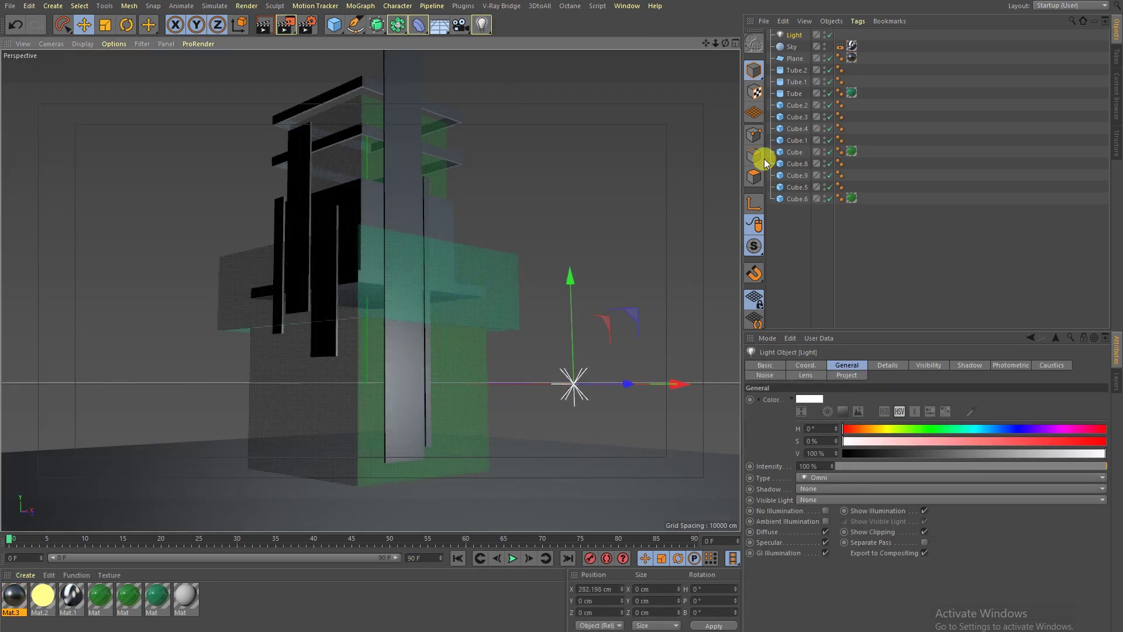
pyautogui.click(883, 364)
pyautogui.click(836, 472)
pyautogui.click(831, 496)
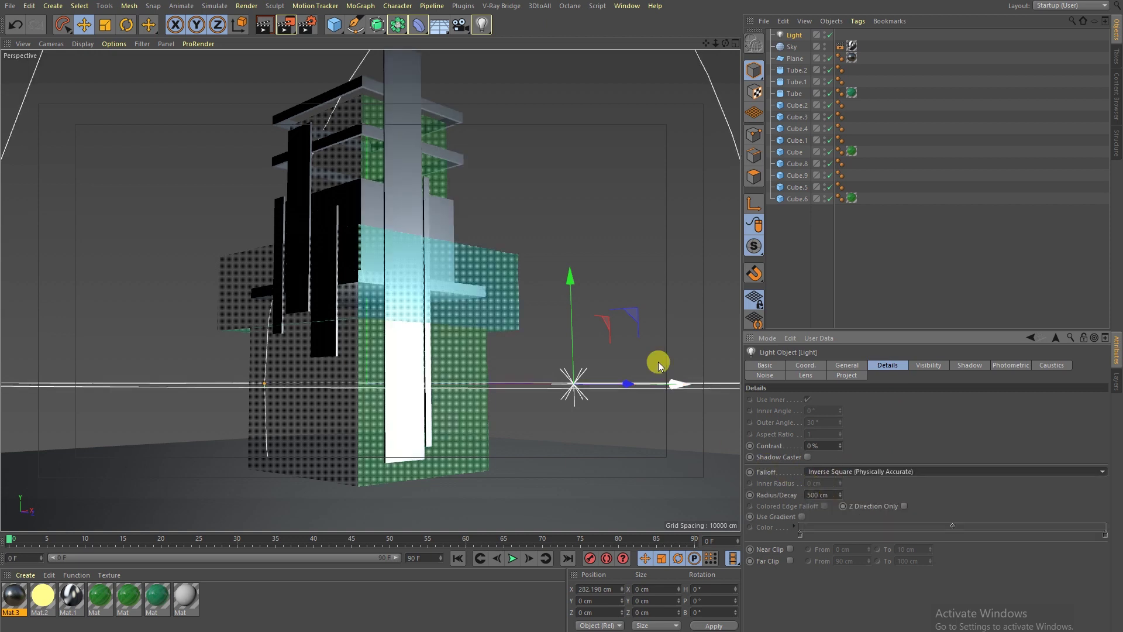
pyautogui.moveTo(264, 384); pyautogui.dragTo(437, 384)
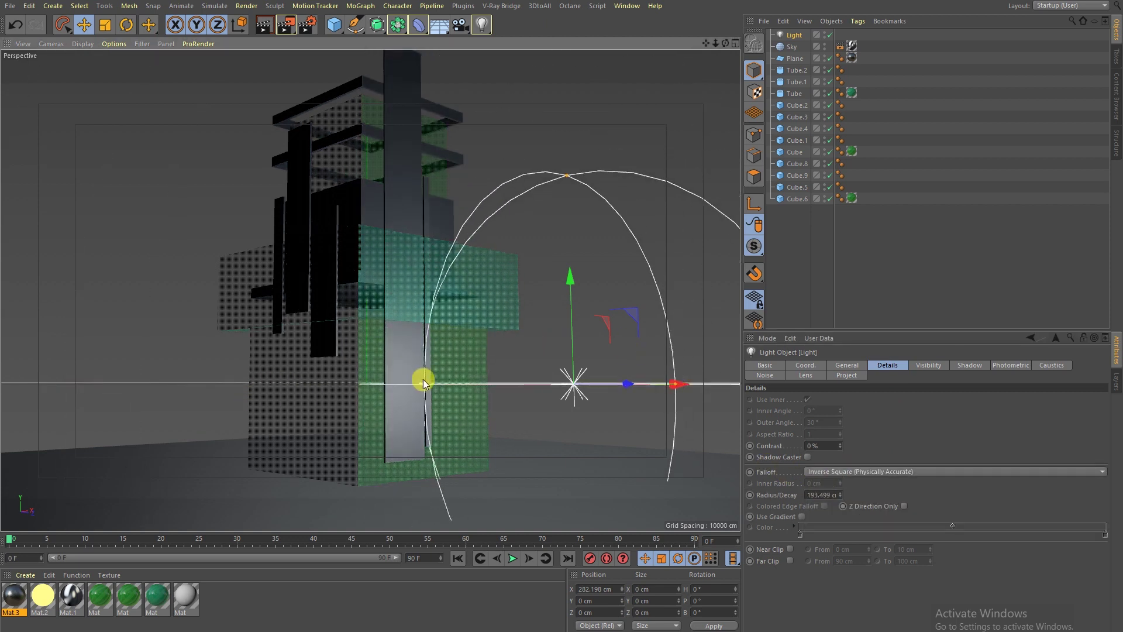
pyautogui.moveTo(572, 314); pyautogui.dragTo(533, 55)
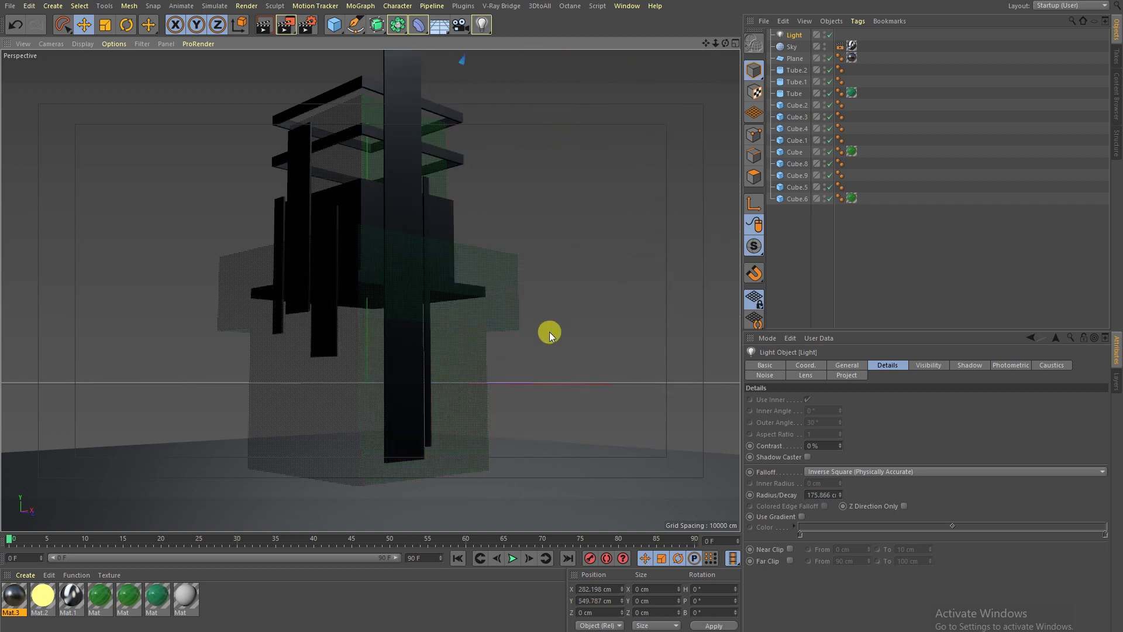
pyautogui.hotkey('ctrl', 'z')
pyautogui.moveTo(573, 296)
pyautogui.mouseDown()
pyautogui.moveTo(568, 78)
pyautogui.moveTo(578, 93)
pyautogui.mouseUp()
pyautogui.moveTo(616, 128)
pyautogui.mouseDown()
pyautogui.moveTo(590, 157)
pyautogui.moveTo(642, 173)
pyautogui.moveTo(626, 171)
pyautogui.mouseUp()
# Colour the light green (H 116°), shift it along its depth axis, and render a preview.
pyautogui.click(846, 364)
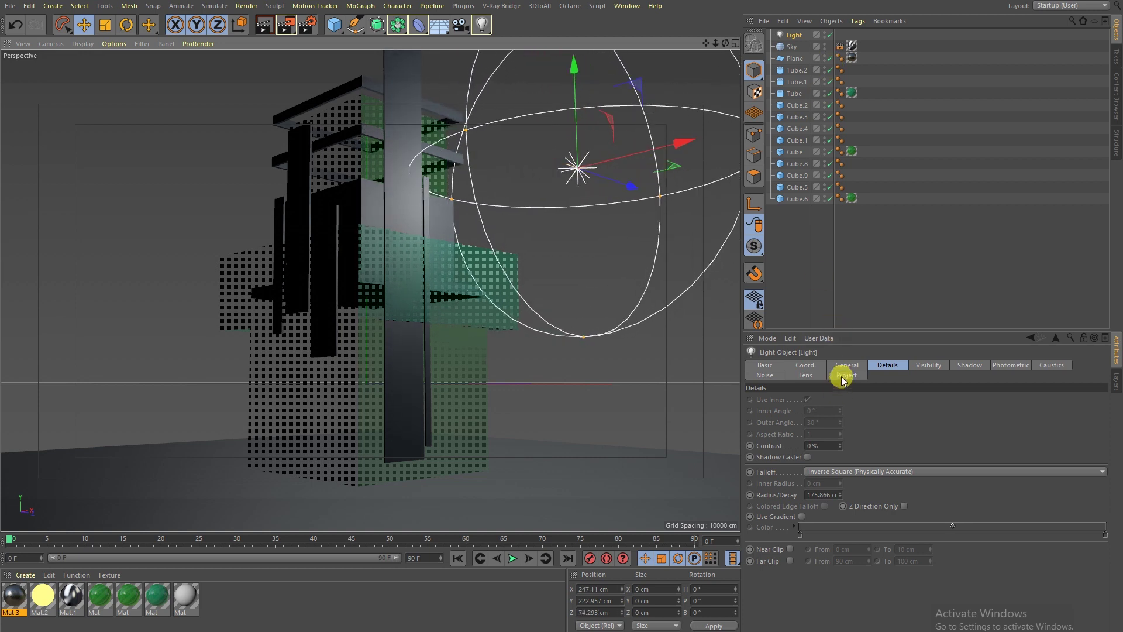
pyautogui.click(808, 398)
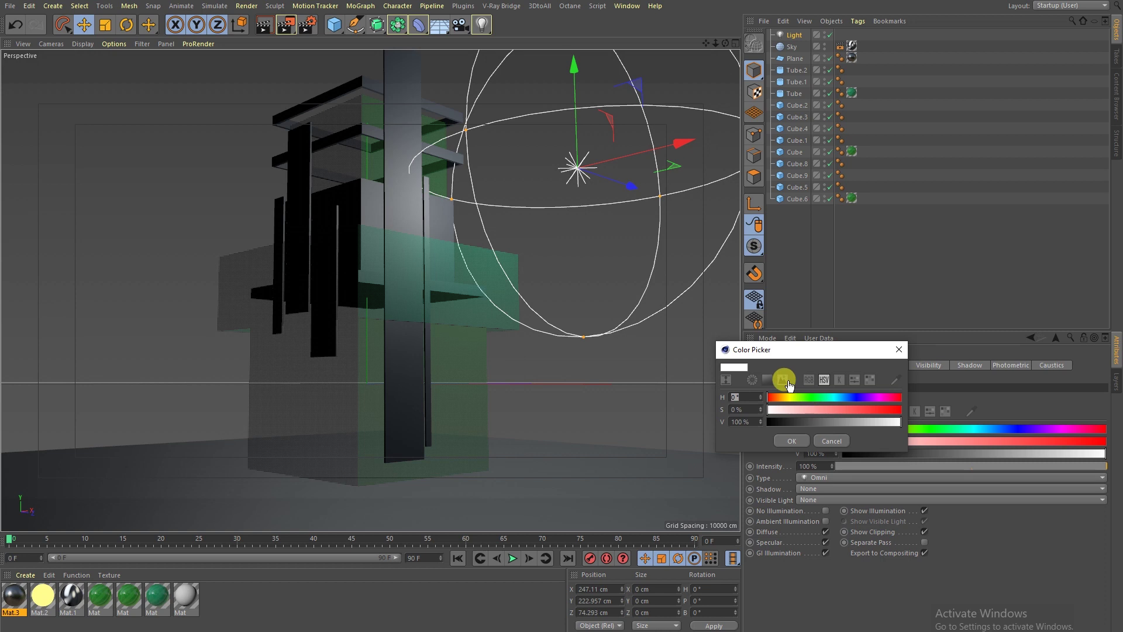
pyautogui.click(782, 379)
pyautogui.click(832, 396)
pyautogui.click(850, 417)
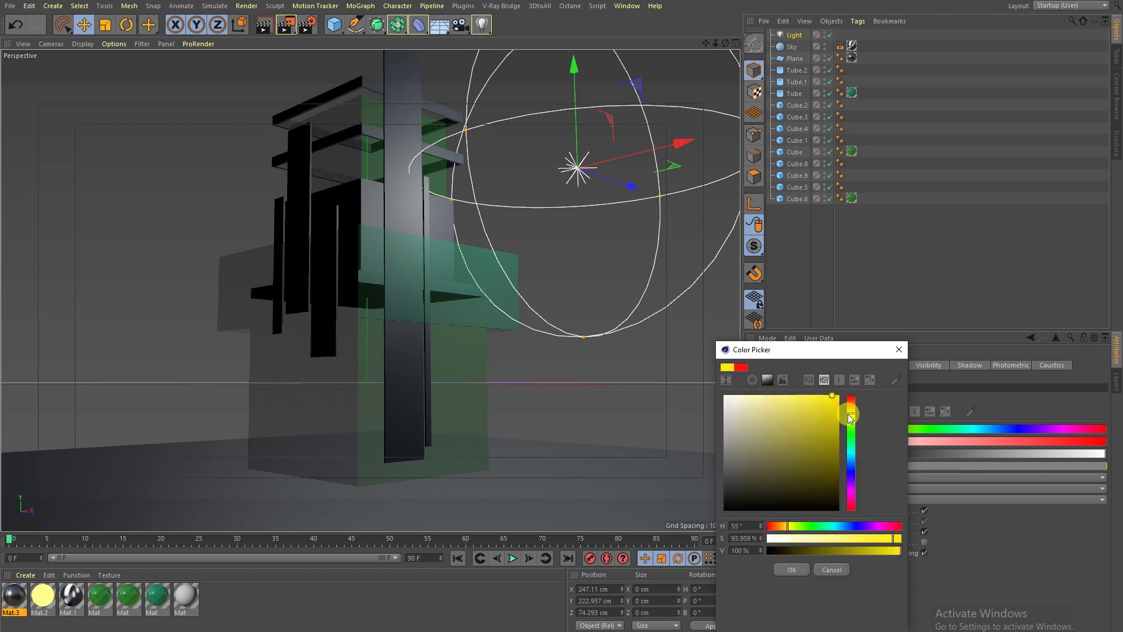
pyautogui.moveTo(850, 417); pyautogui.dragTo(850, 432)
pyautogui.click(791, 569)
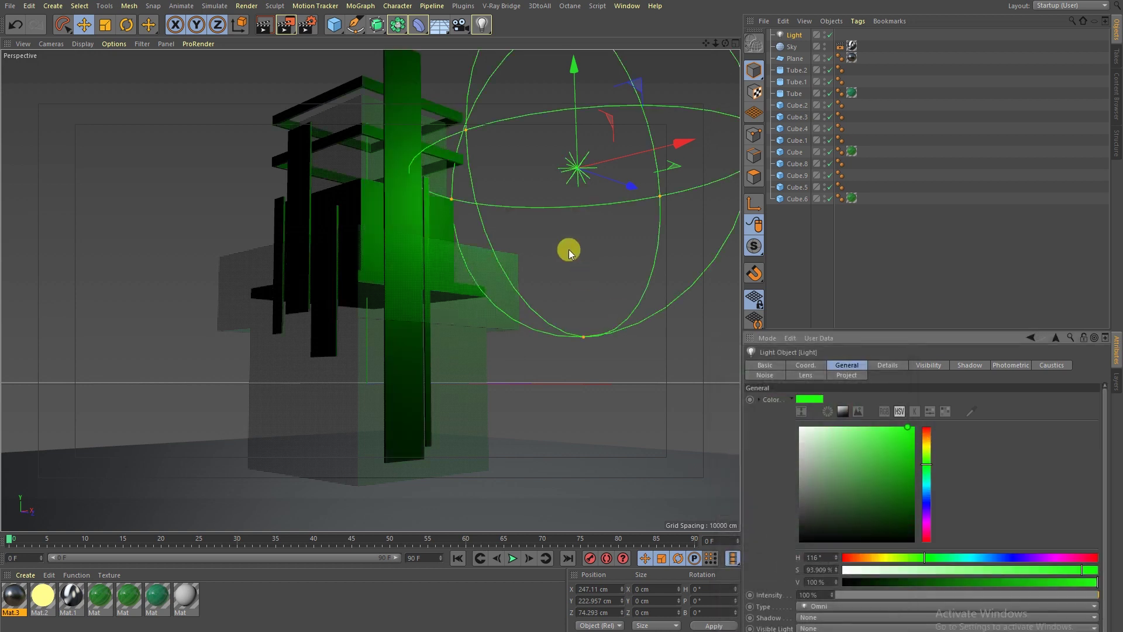
pyautogui.moveTo(601, 175); pyautogui.dragTo(660, 191)
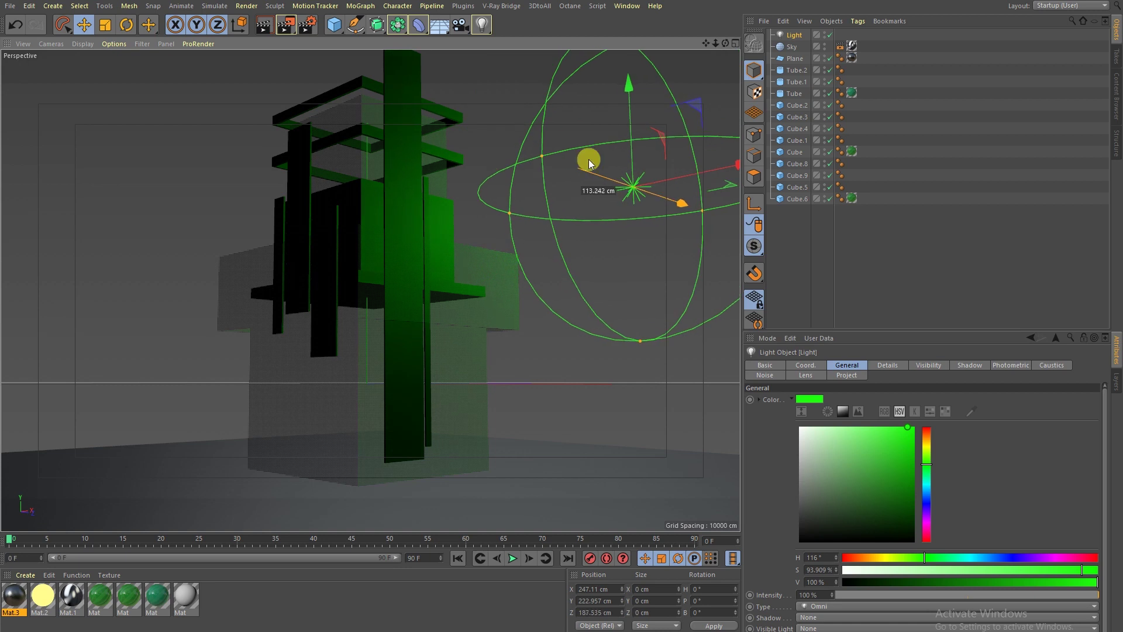
pyautogui.click(267, 27)
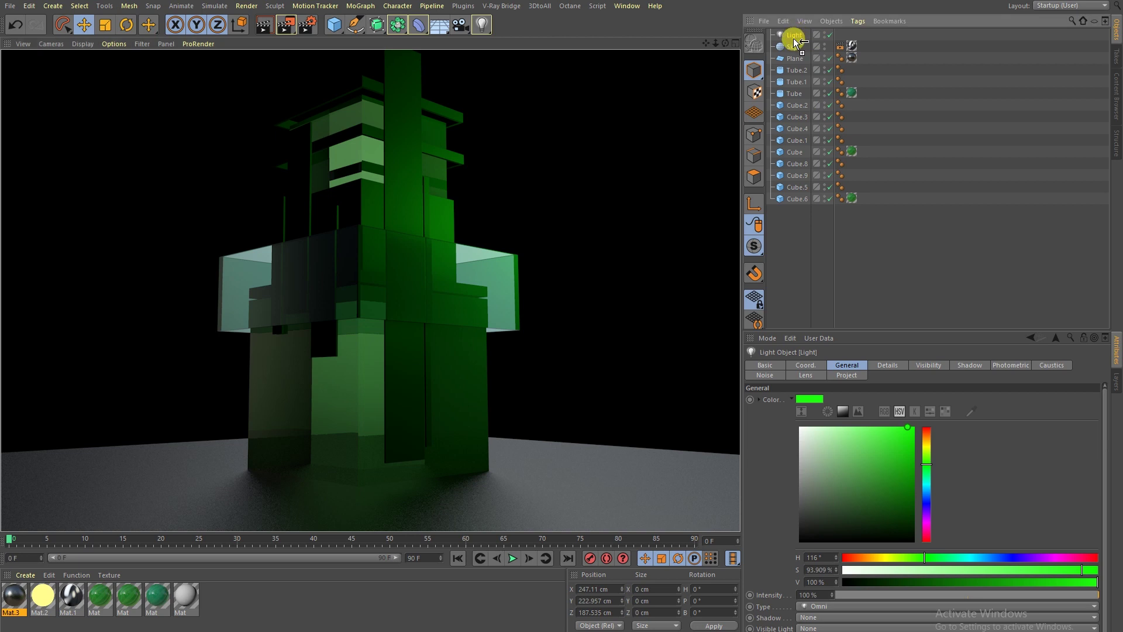
# Duplicate the green light as Light.1, move it left of the tower, make it yellow (H 51°), and render.
pyautogui.keyDown('ctrl'); pyautogui.moveTo(792, 35); pyautogui.dragTo(791, 46); pyautogui.keyUp('ctrl')
pyautogui.moveTo(679, 194)
pyautogui.mouseDown()
pyautogui.moveTo(186, 202)
pyautogui.moveTo(204, 186)
pyautogui.mouseUp()
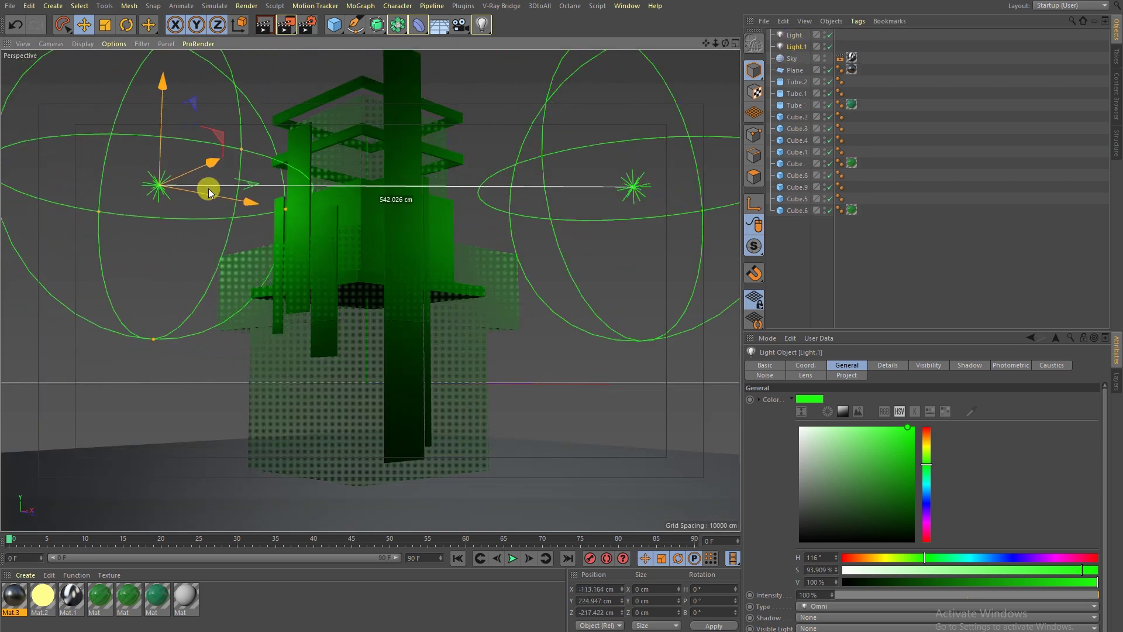
pyautogui.moveTo(927, 459); pyautogui.dragTo(929, 446)
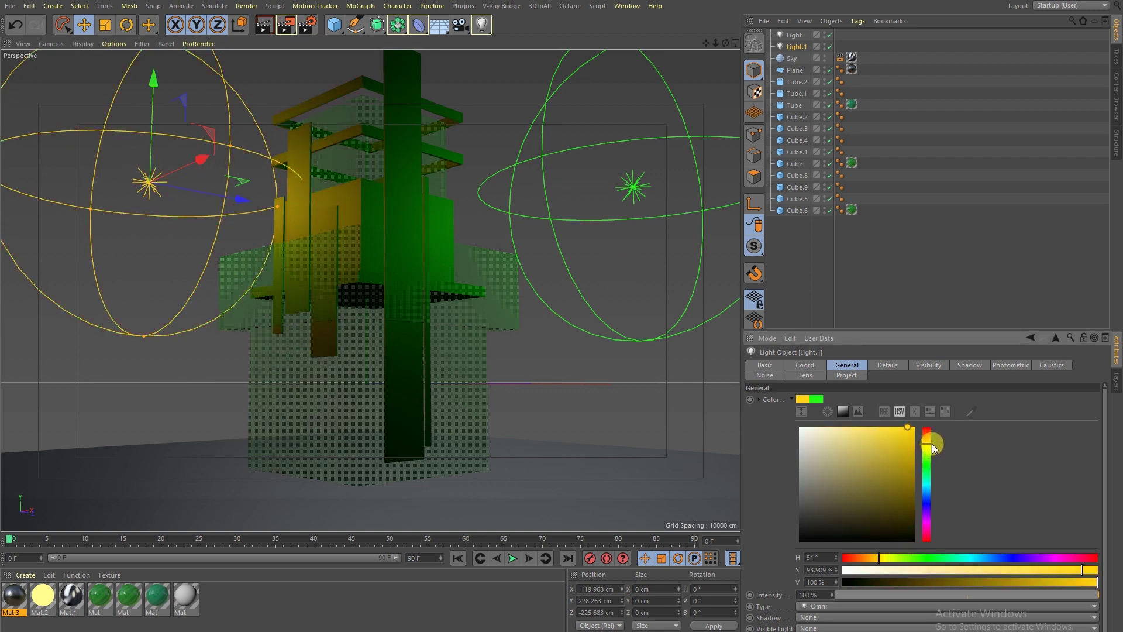
pyautogui.click(263, 26)
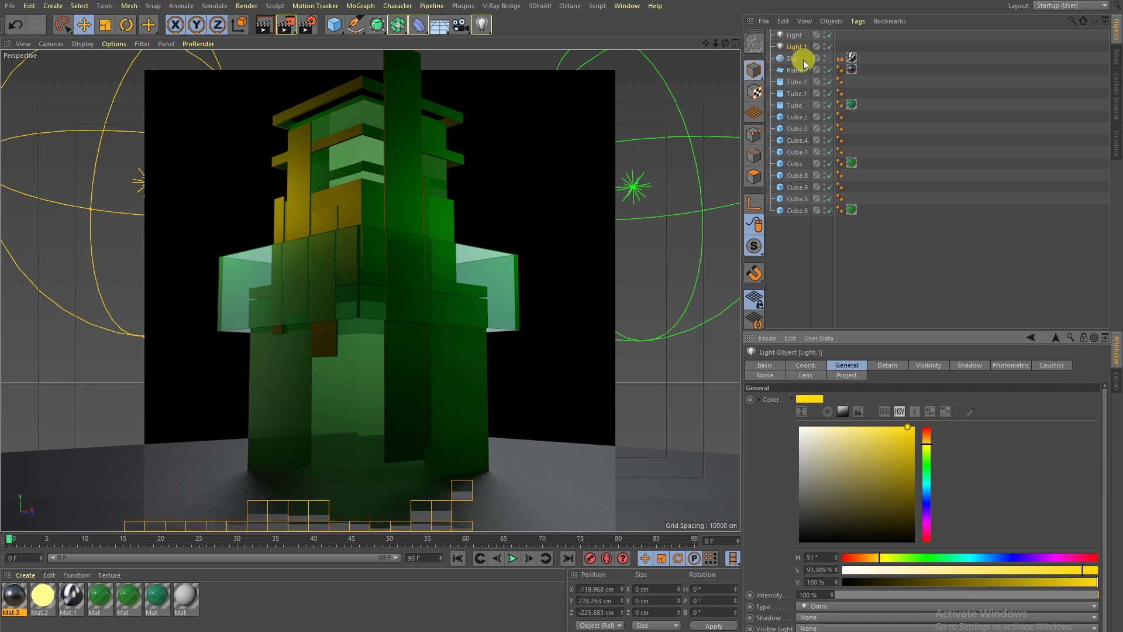
pyautogui.moveTo(796, 47); pyautogui.dragTo(799, 59)
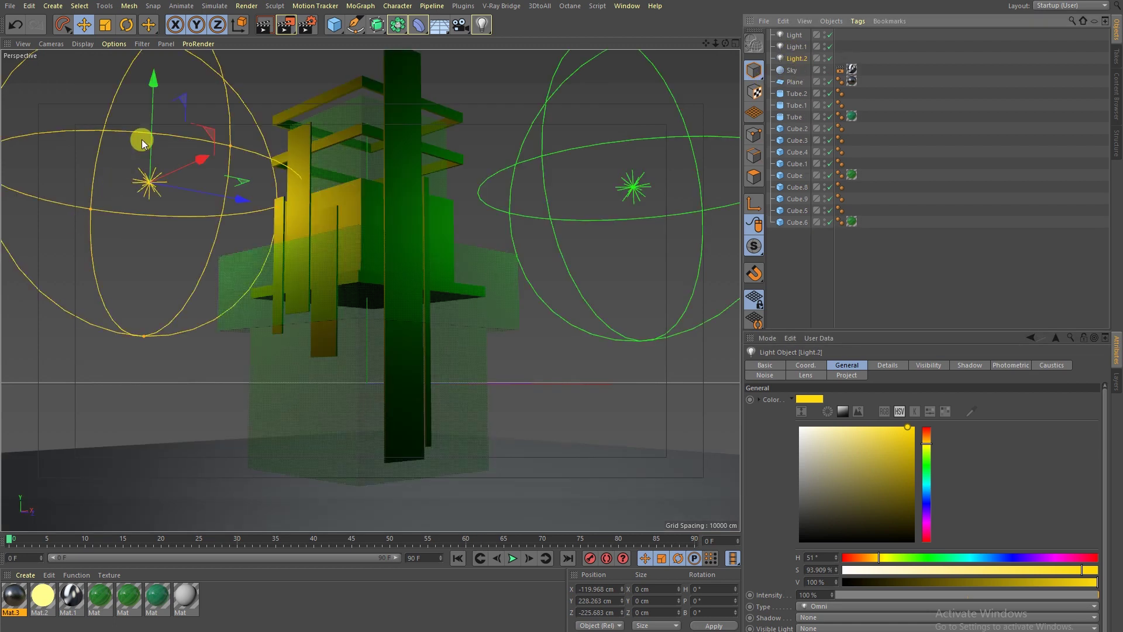
# Lower Light.2 near the tower base, shrink its radius, make it green (H 103°) at 133% intensity, and render.
pyautogui.moveTo(141, 139); pyautogui.dragTo(164, 348)
pyautogui.moveTo(269, 397)
pyautogui.mouseDown()
pyautogui.moveTo(166, 390)
pyautogui.moveTo(247, 374)
pyautogui.mouseUp()
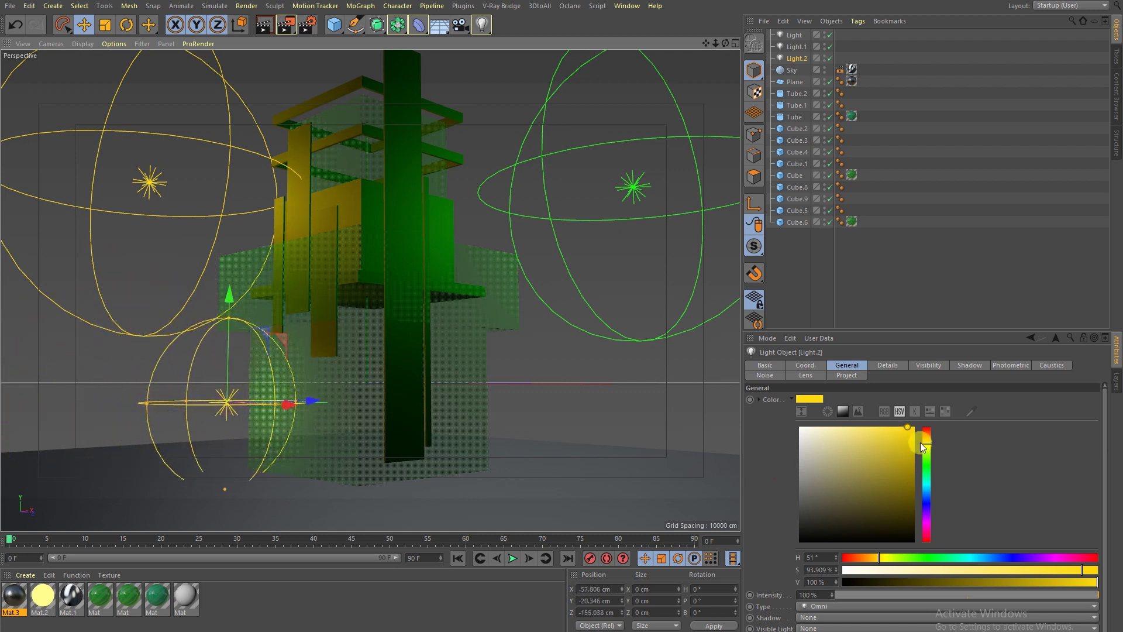
pyautogui.click(927, 462)
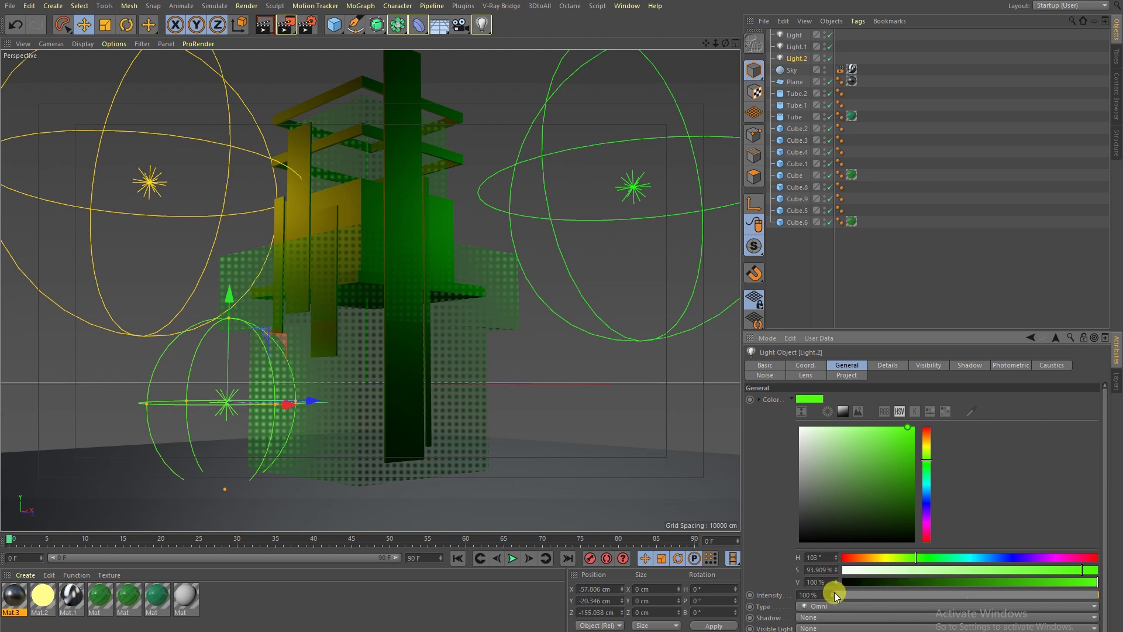
pyautogui.moveTo(831, 594); pyautogui.dragTo(831, 585)
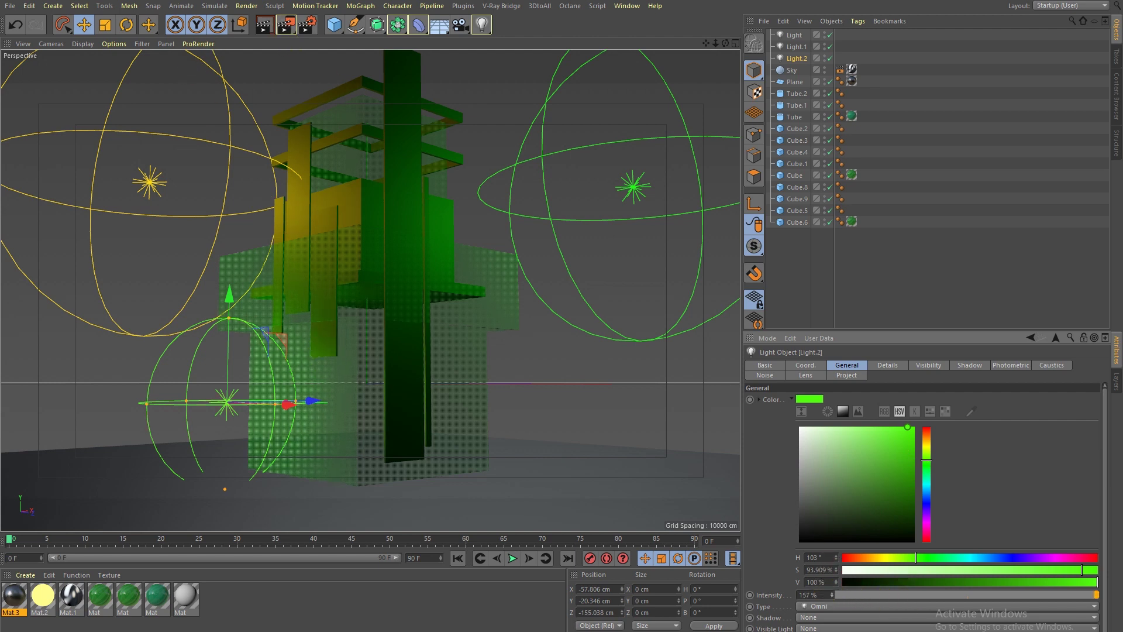
pyautogui.click(255, 30)
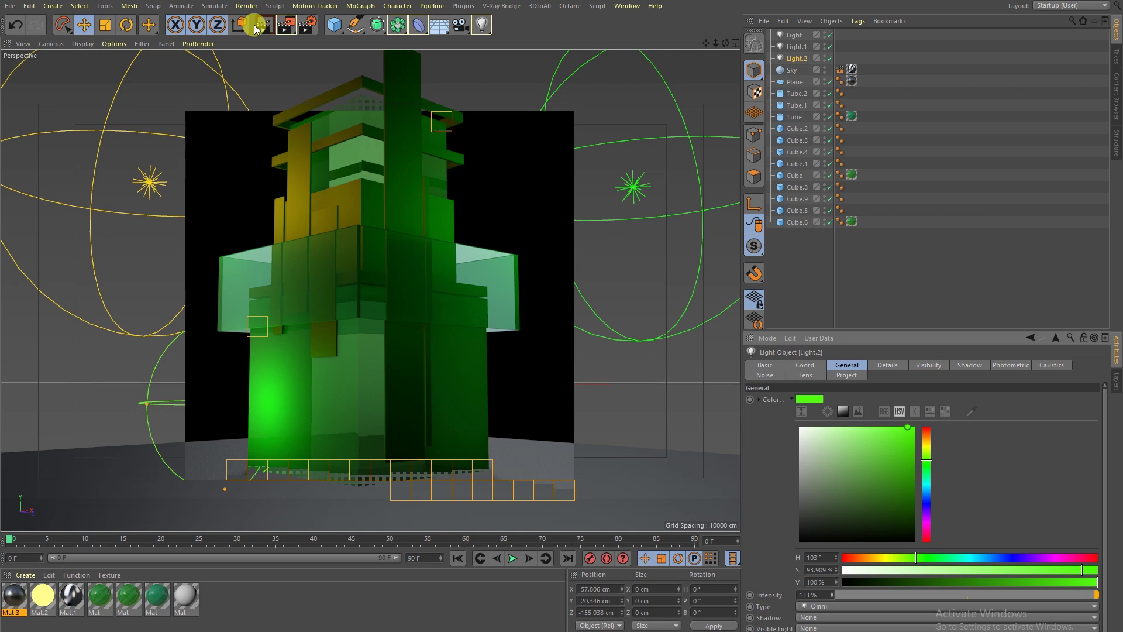
# Move the low green Light.2 further left and re-render the preview.
pyautogui.click(799, 56)
pyautogui.moveTo(231, 421); pyautogui.dragTo(191, 434)
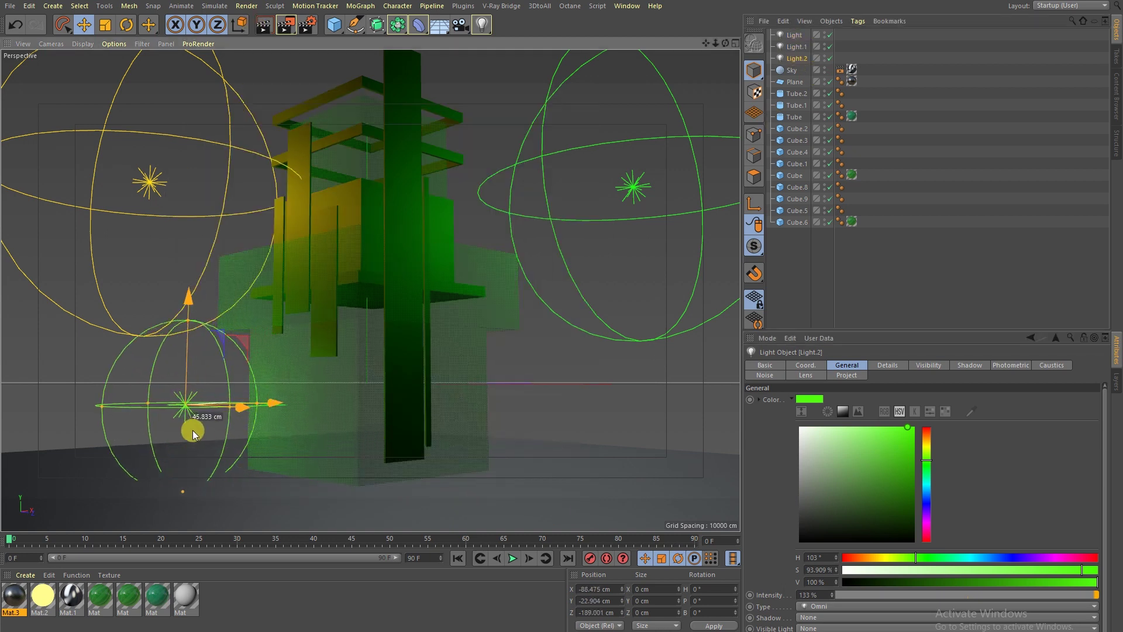
pyautogui.click(258, 29)
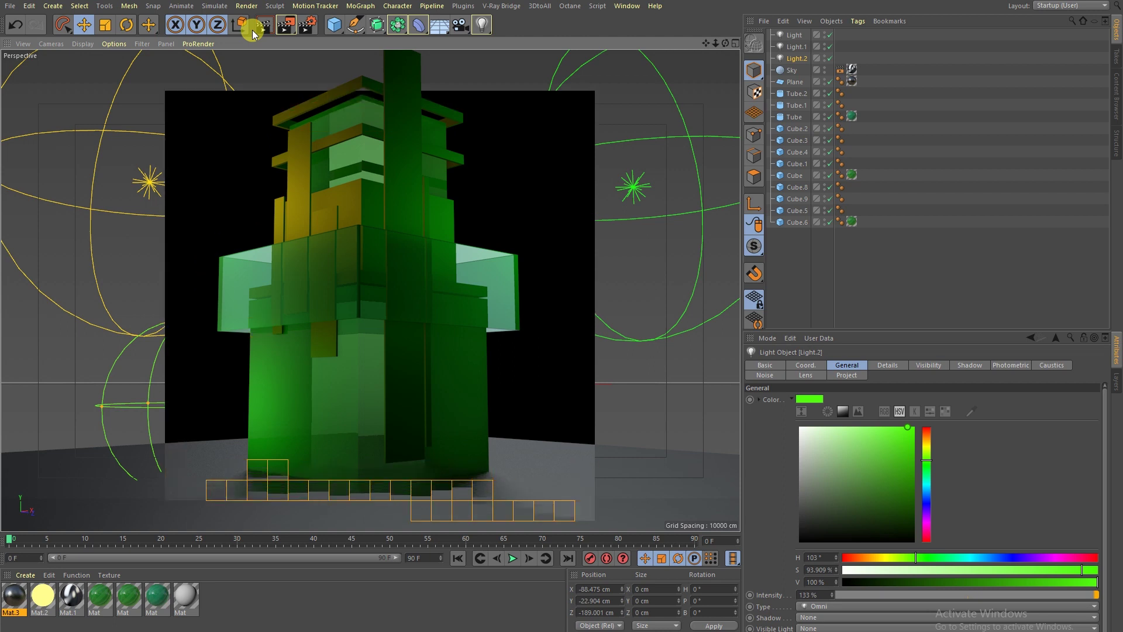
# Add Global Illumination with Light Mapping as the secondary method and render the viewport.
pyautogui.click(303, 29)
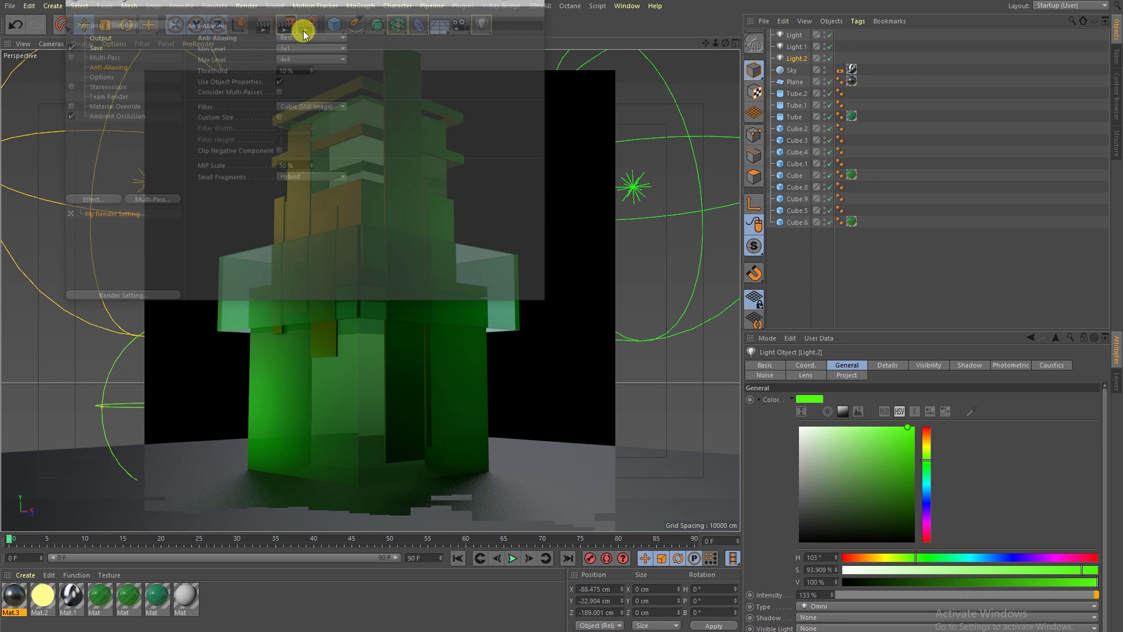
pyautogui.click(100, 200)
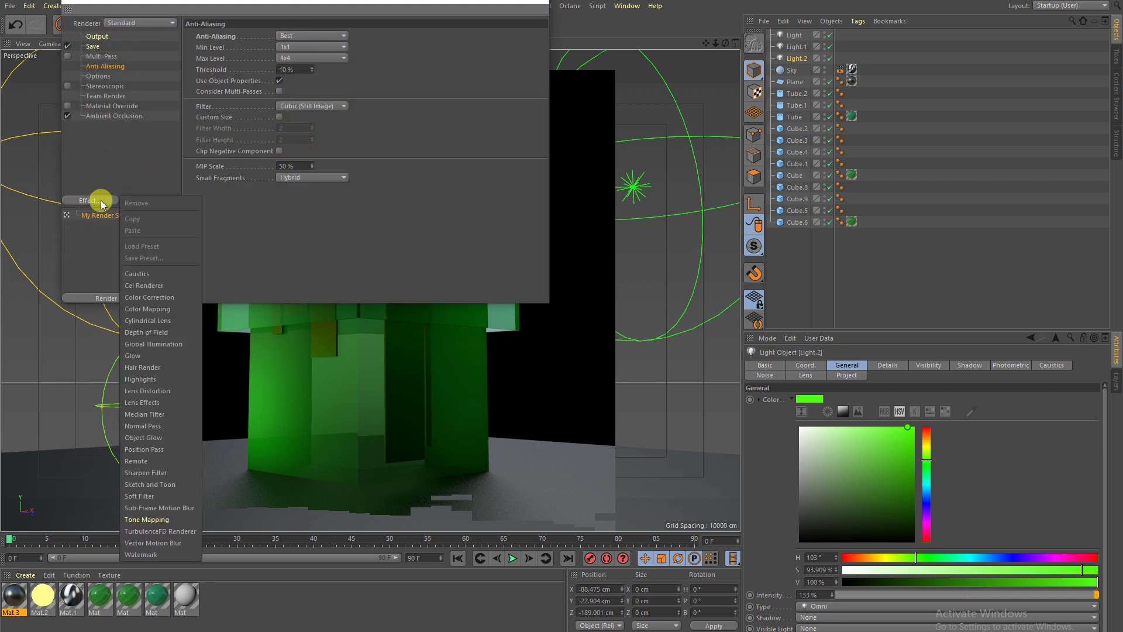
pyautogui.click(147, 344)
pyautogui.click(304, 88)
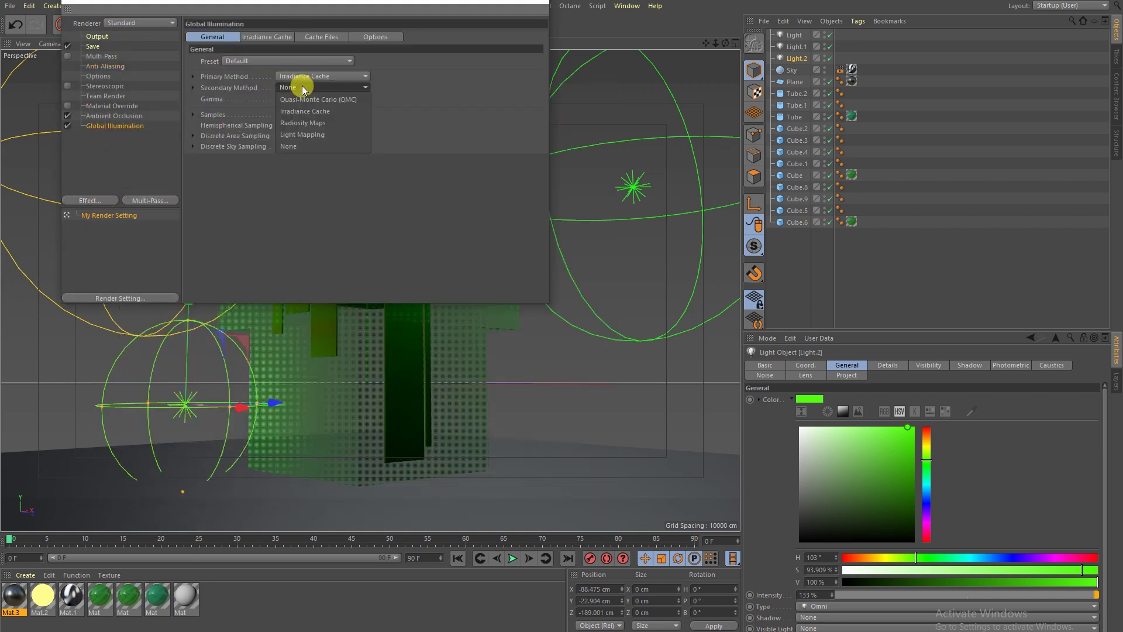
pyautogui.click(296, 134)
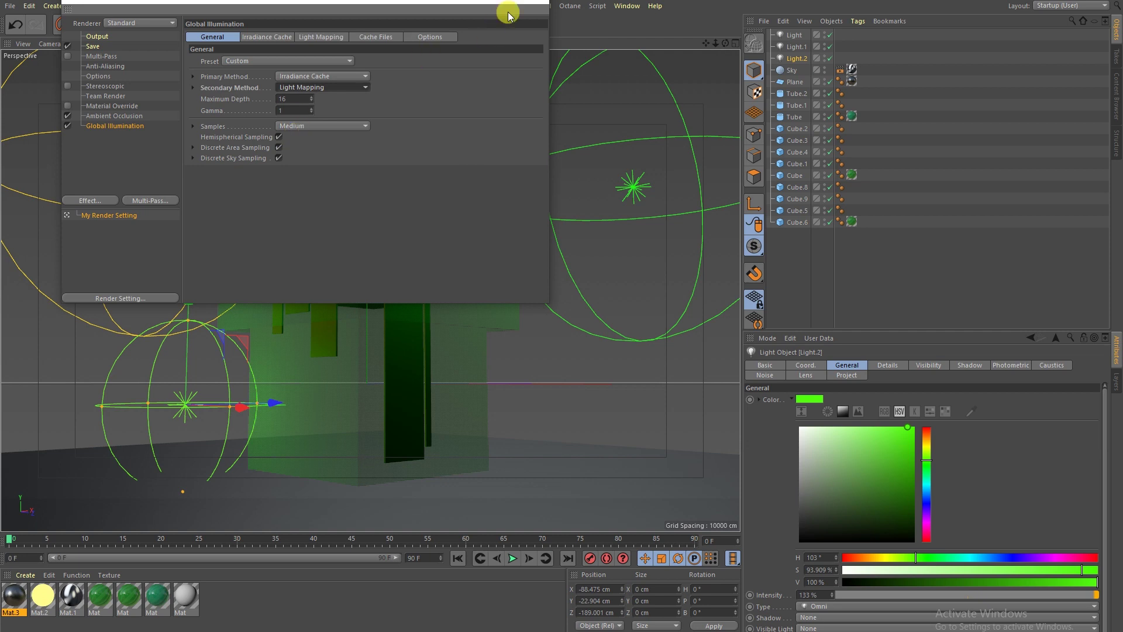
pyautogui.click(537, 2)
pyautogui.click(262, 27)
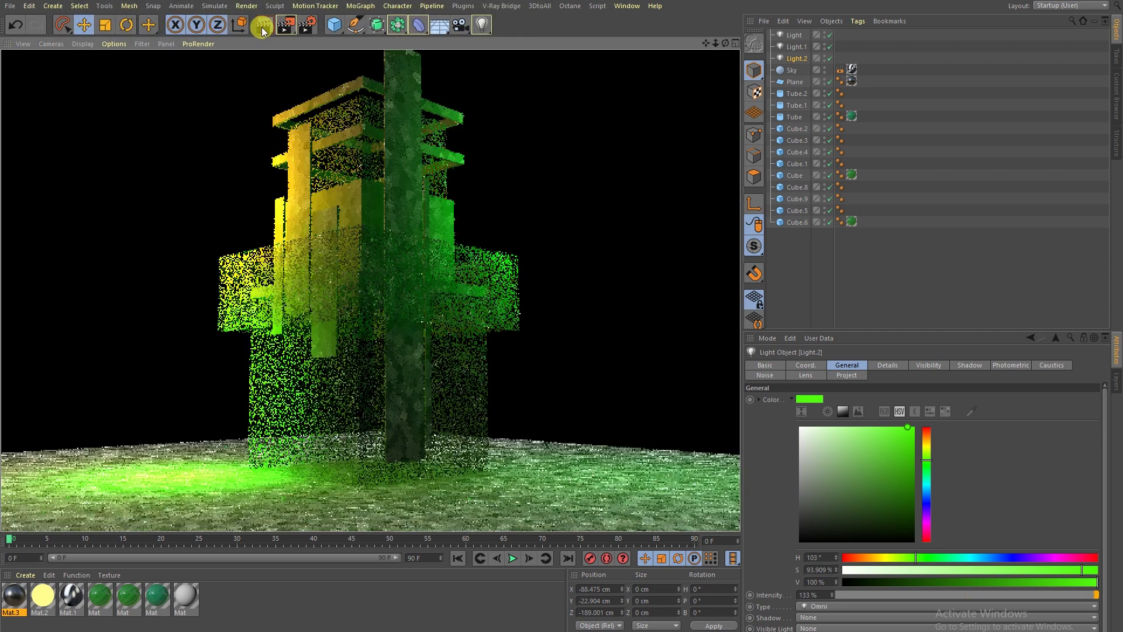
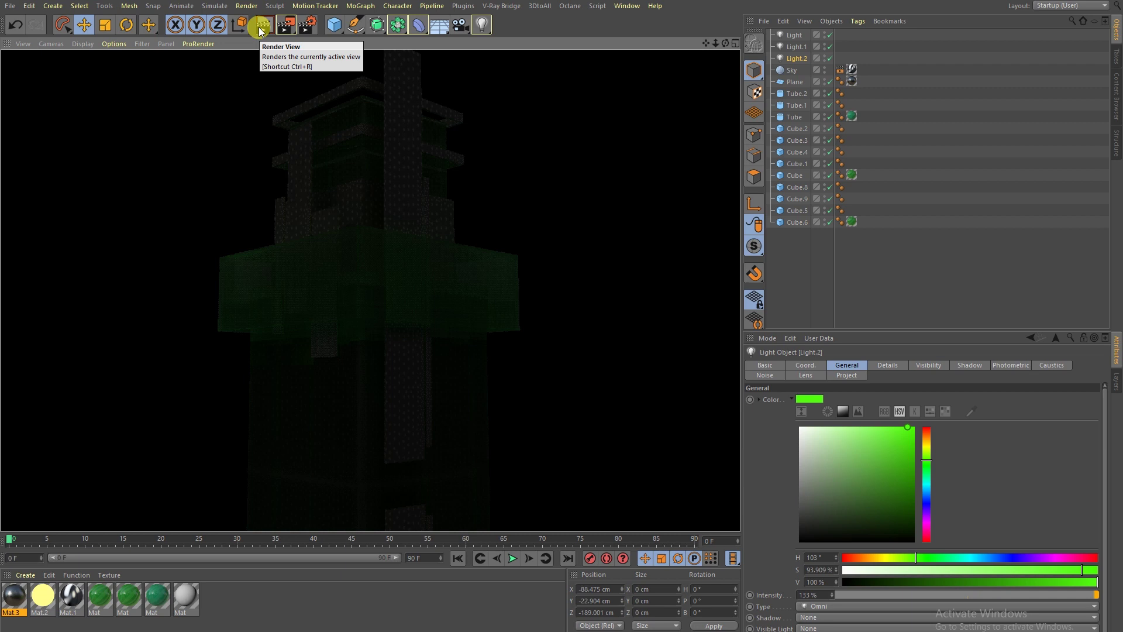
# Test-render the lit glass tower, checking Global Illumination in Render Settings, and create material Mat.4.
pyautogui.click(261, 31)
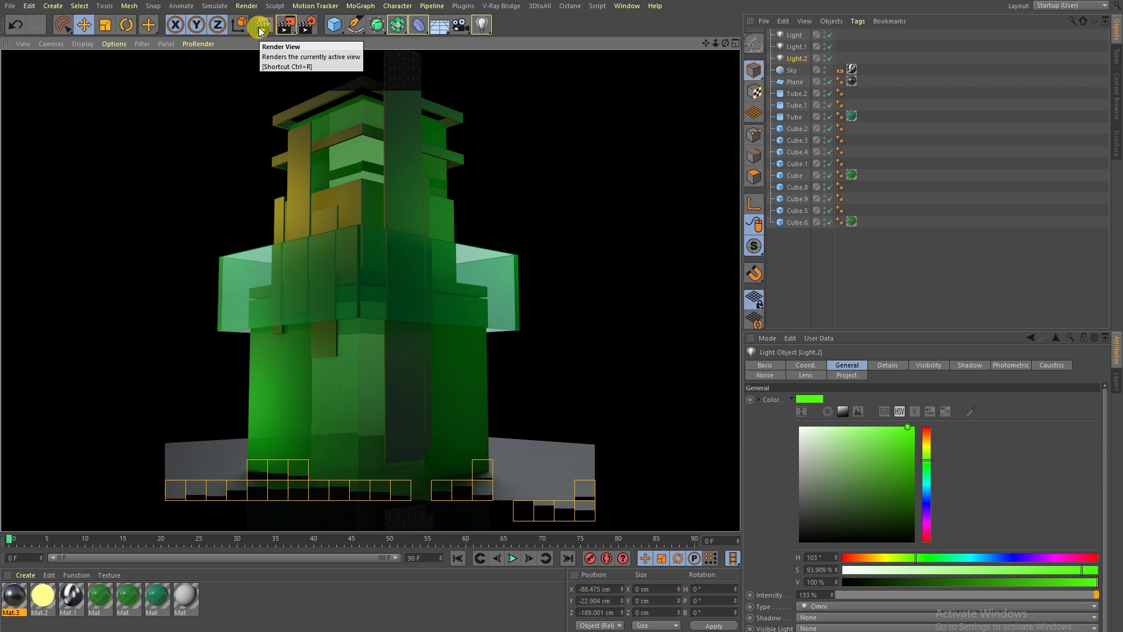
pyautogui.click(304, 26)
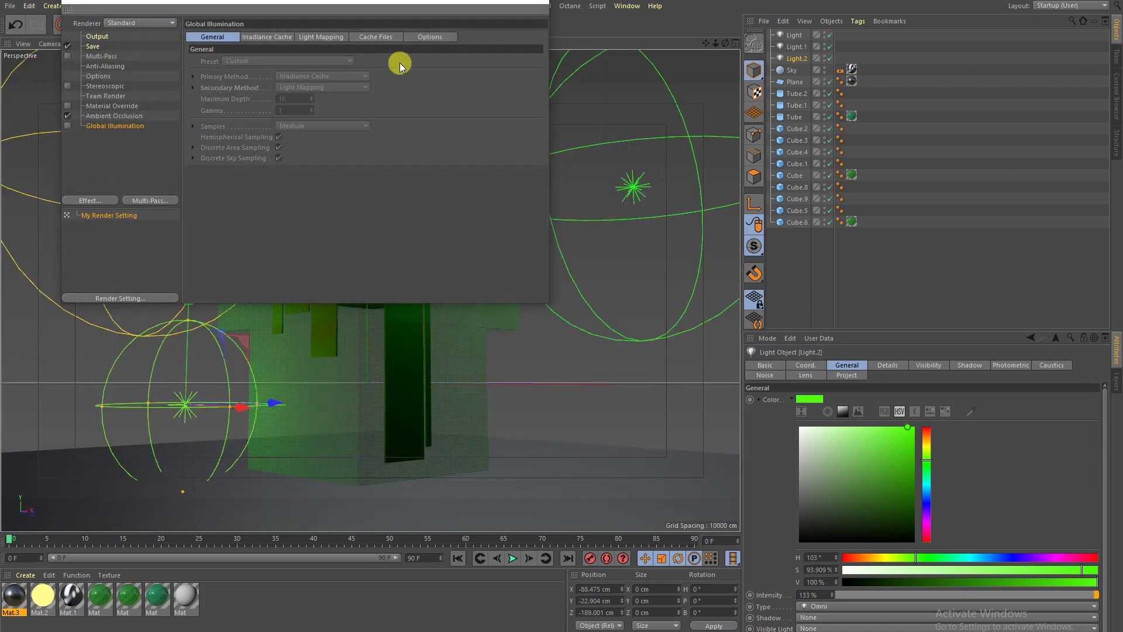
pyautogui.click(543, 1)
pyautogui.click(262, 28)
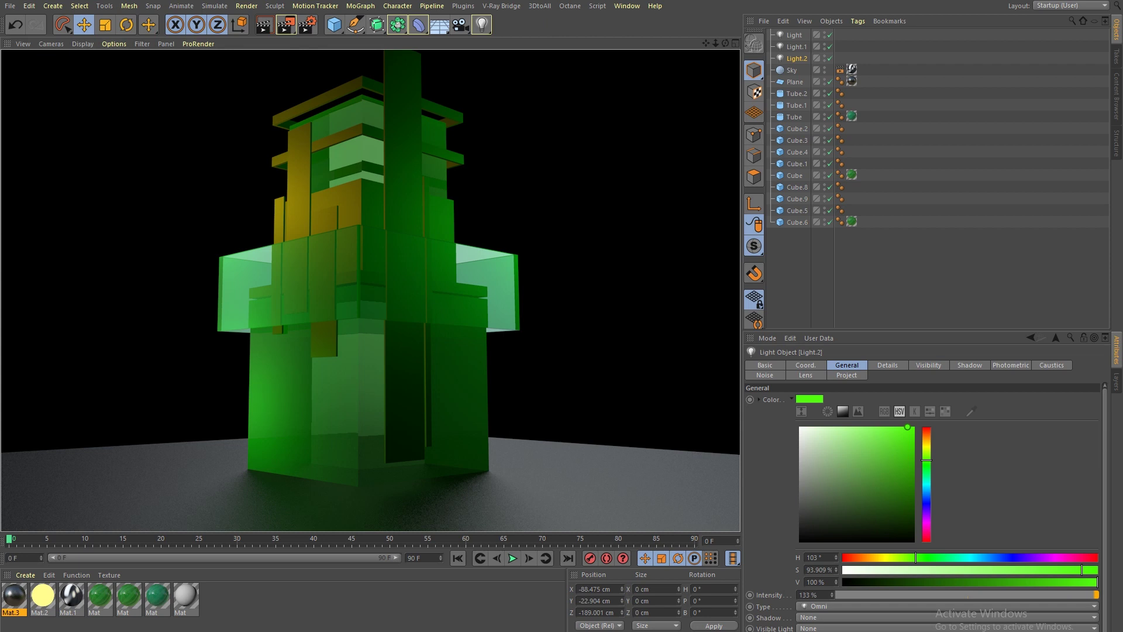
pyautogui.doubleClick(251, 597)
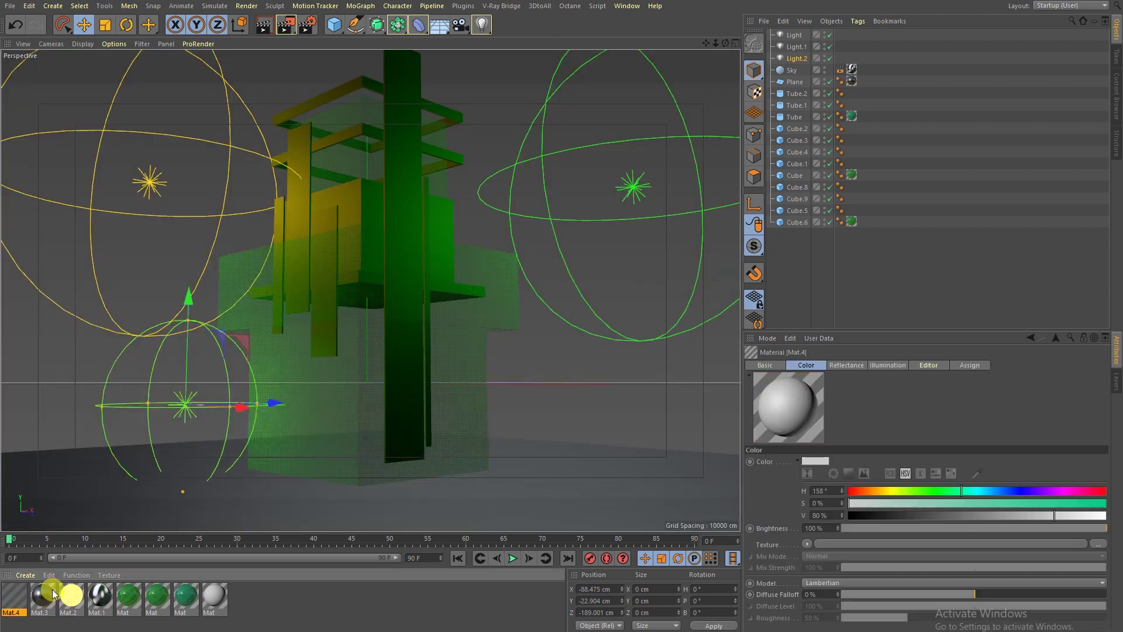
# Turn off Color and Reflectance on Mat.4 and enable Luminance.
pyautogui.doubleClick(15, 596)
pyautogui.click(233, 230)
pyautogui.click(234, 189)
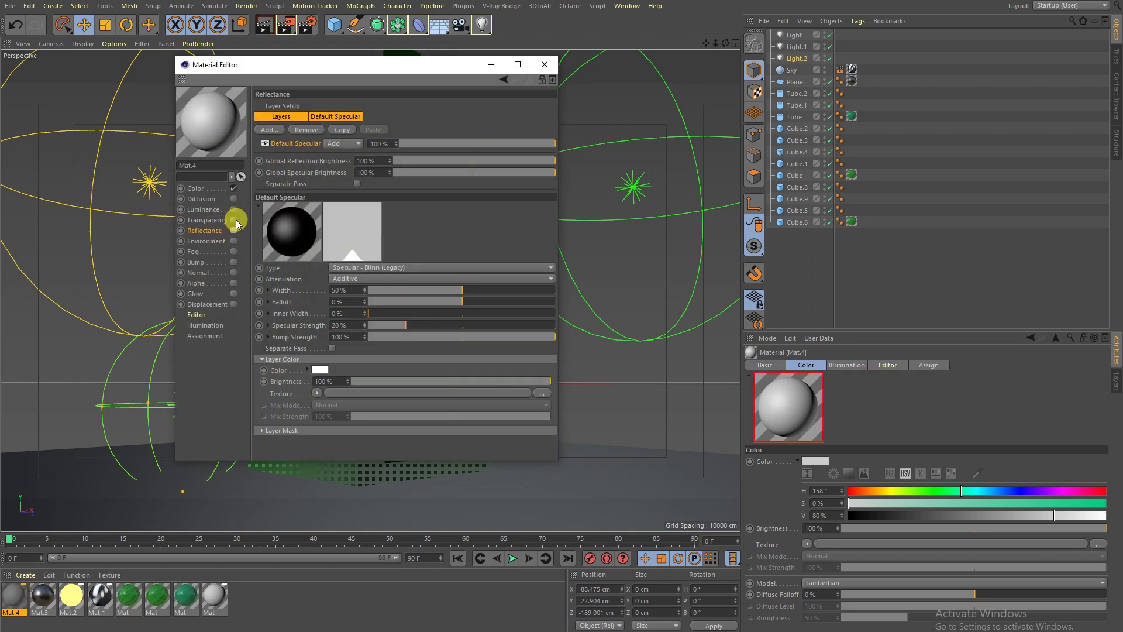
pyautogui.click(234, 209)
# Load the red-streaked Desktop image as the Luminance texture, without copying it, and apply Mat.4 to Cube.8.
pyautogui.click(549, 319)
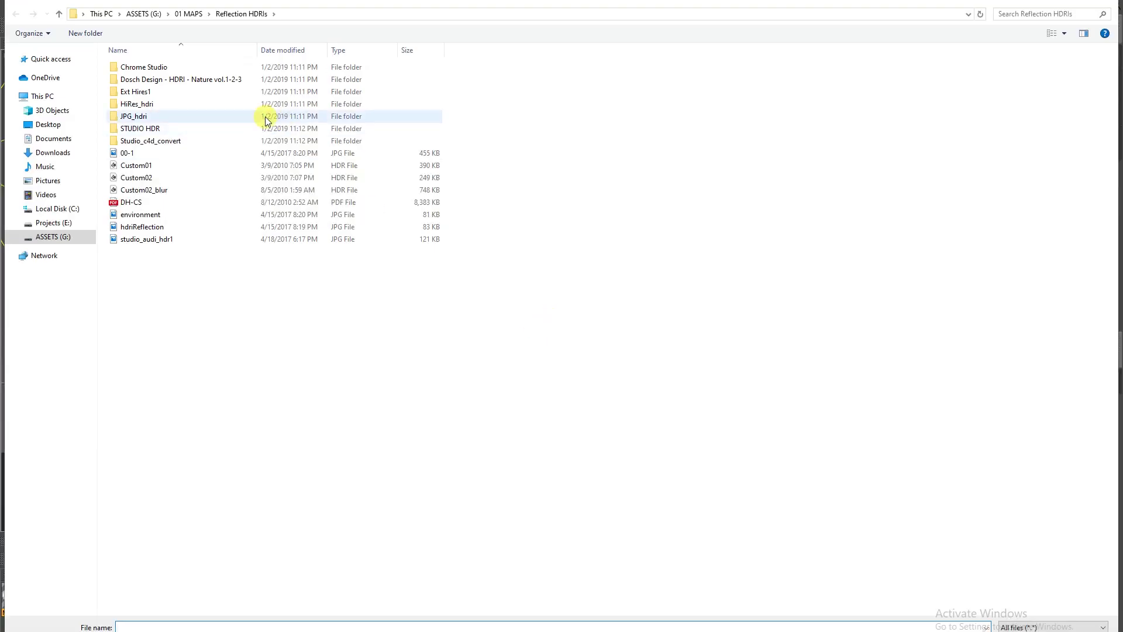
pyautogui.click(49, 124)
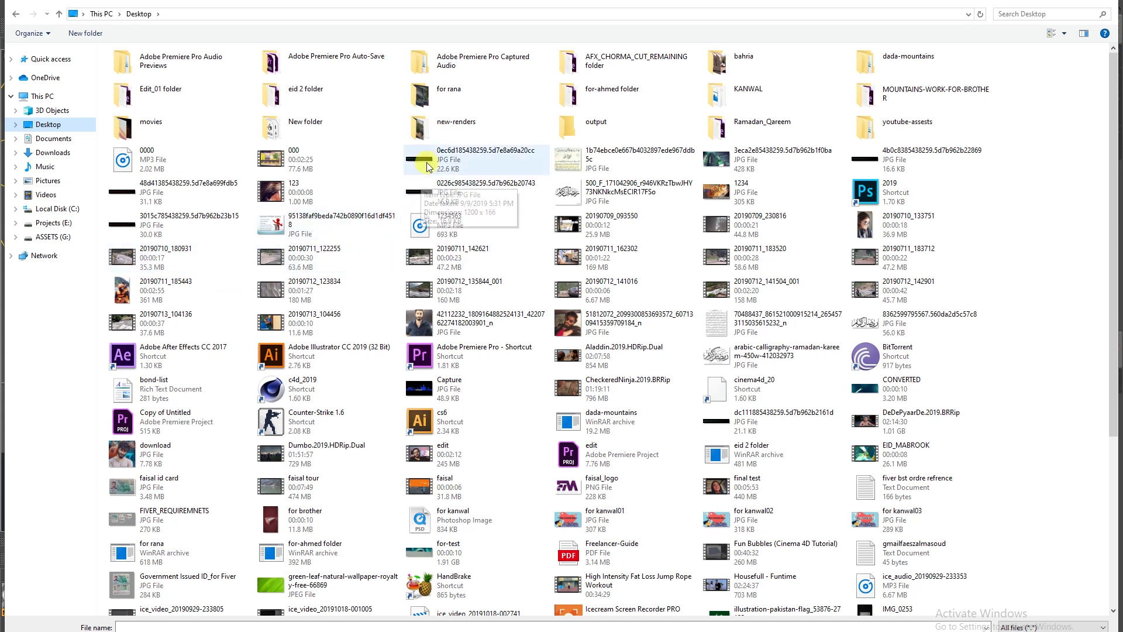
pyautogui.click(424, 200)
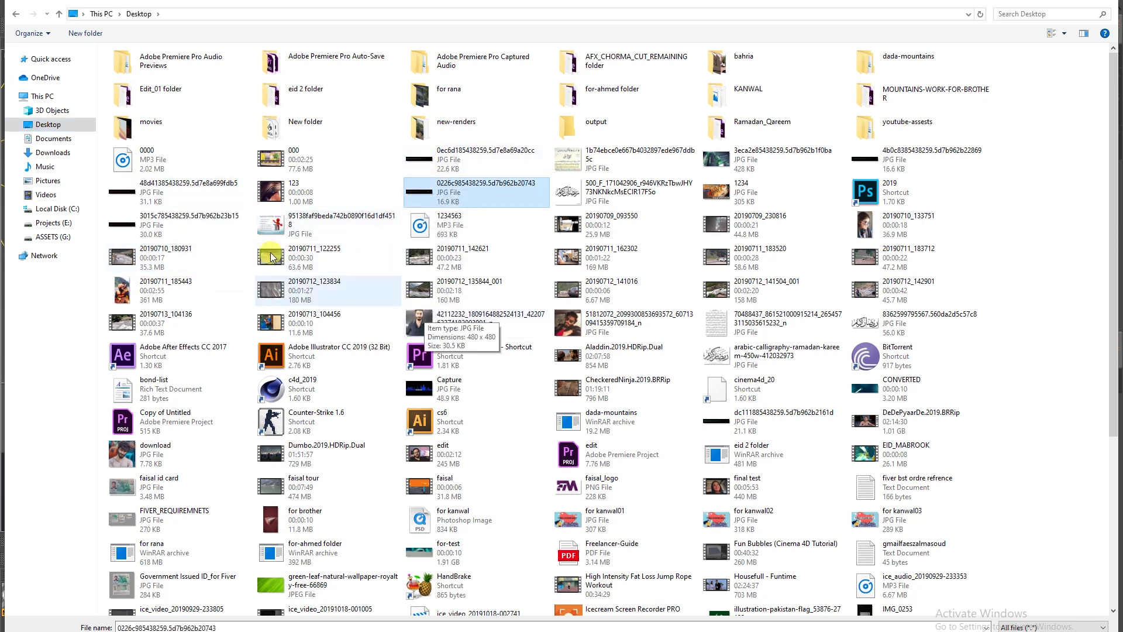
pyautogui.click(171, 189)
pyautogui.press('Return')
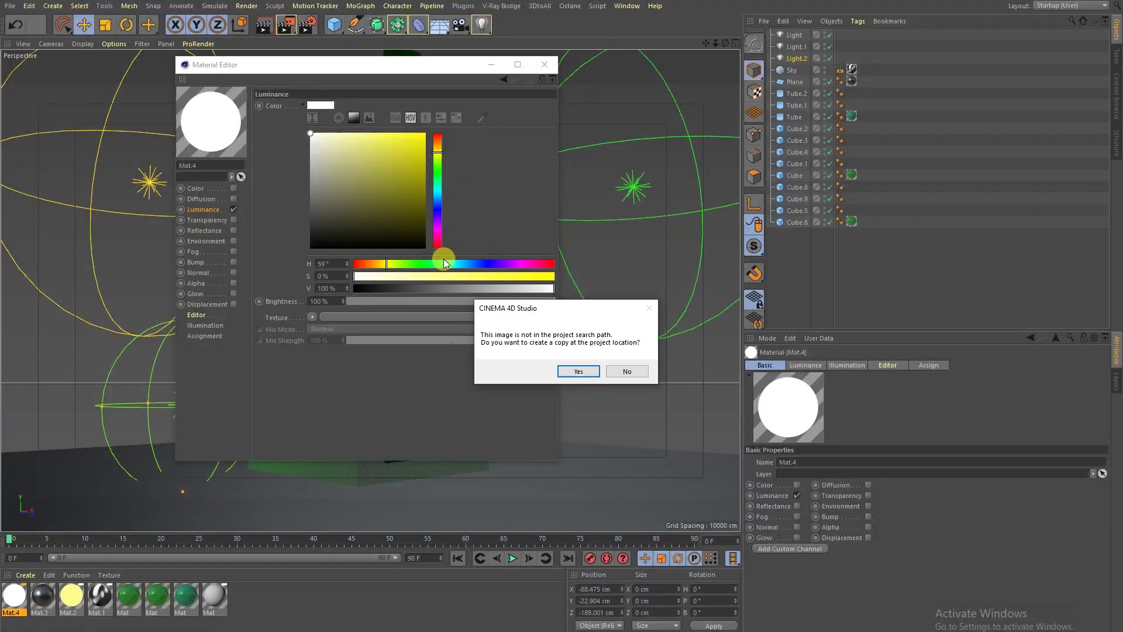
pyautogui.click(631, 377)
pyautogui.click(544, 65)
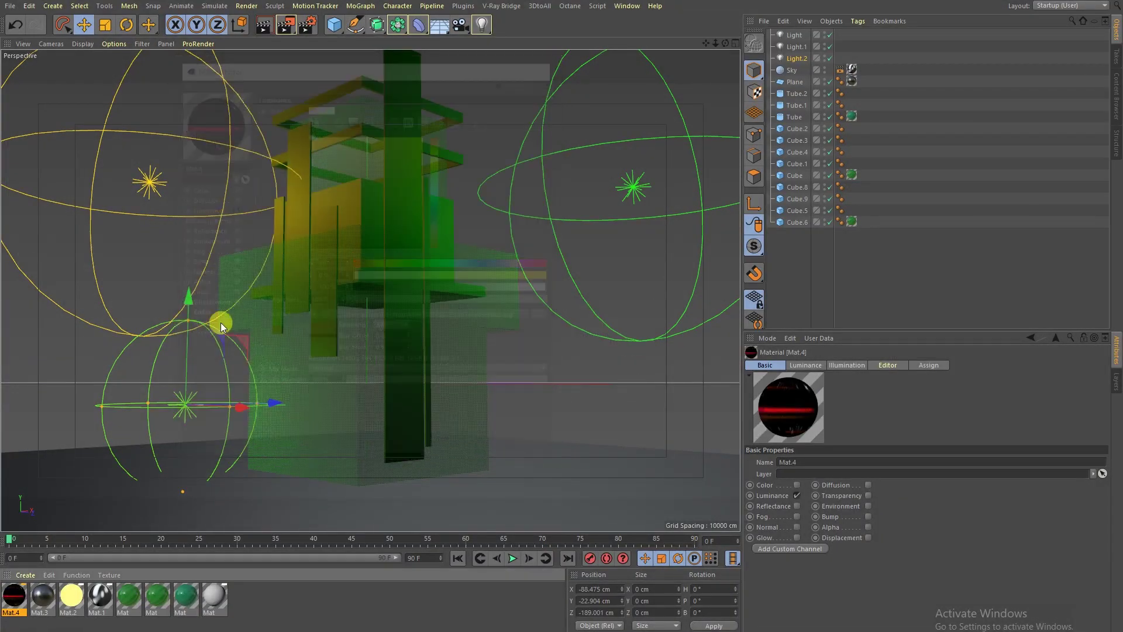
pyautogui.moveTo(17, 594); pyautogui.dragTo(399, 195)
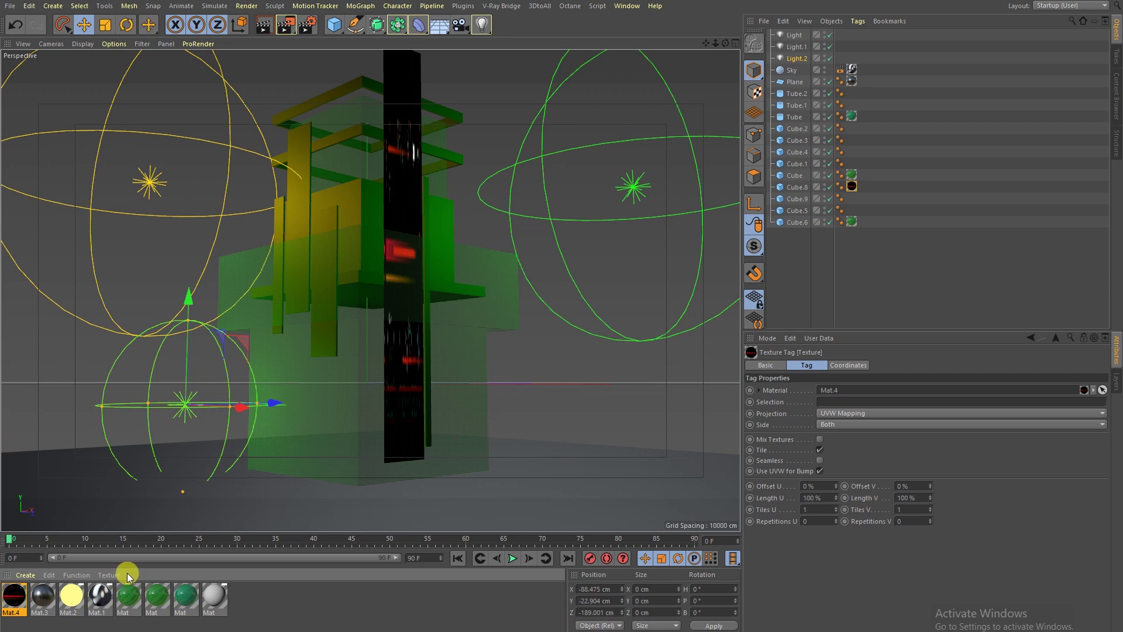
# Make Mat.4's luminance texture a Layer shader with a Transform effect rotating it 90°.
pyautogui.doubleClick(15, 594)
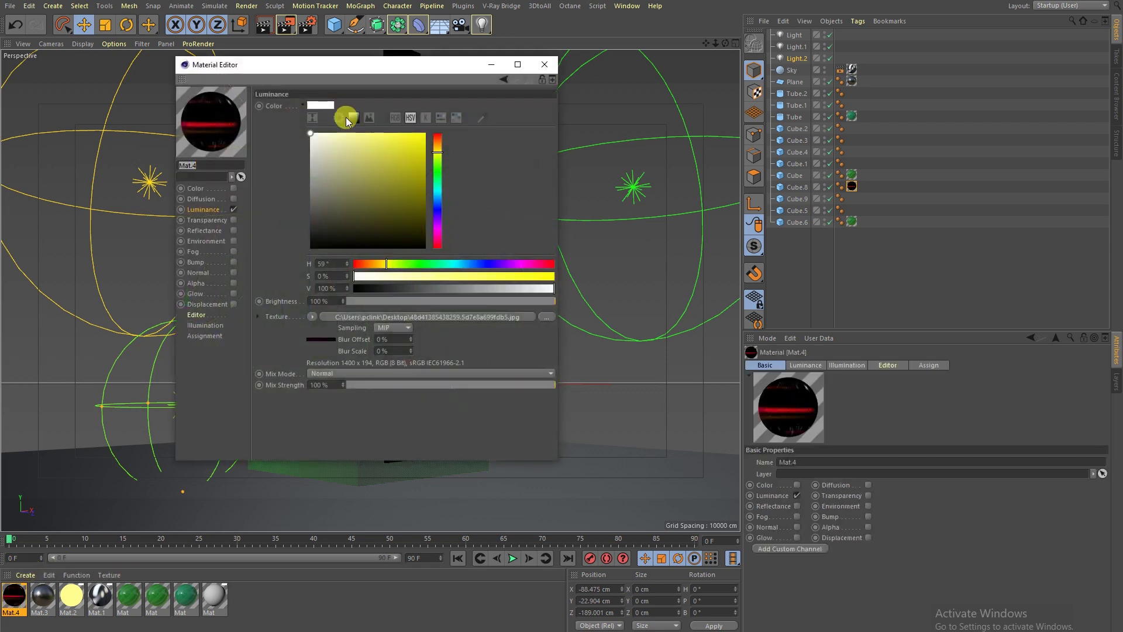
pyautogui.moveTo(328, 72); pyautogui.dragTo(708, 95)
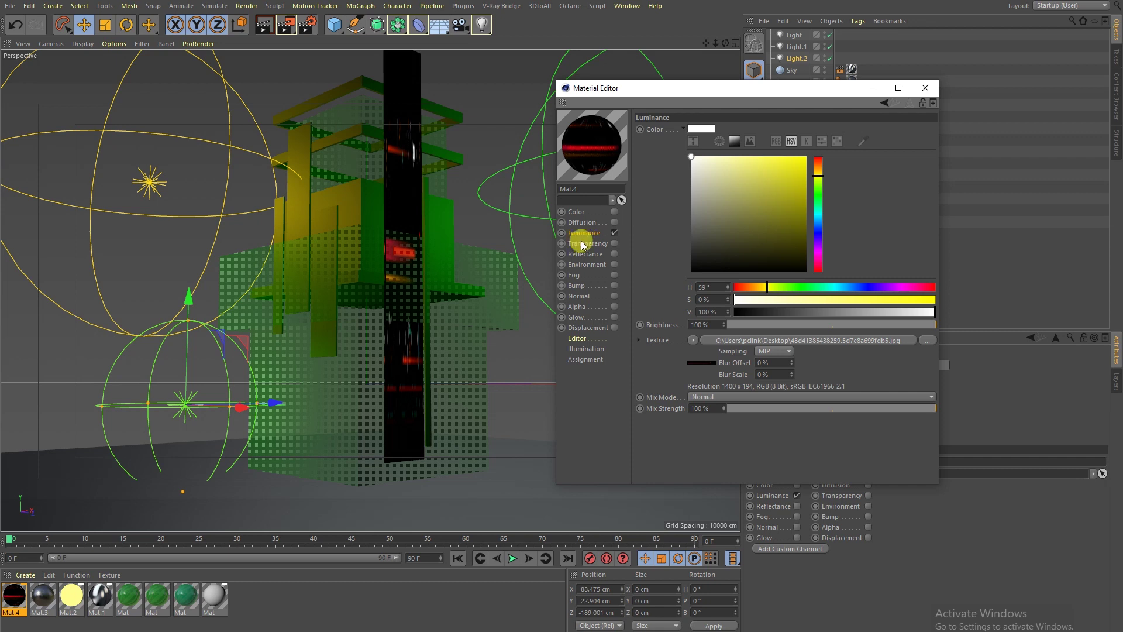
pyautogui.click(693, 340)
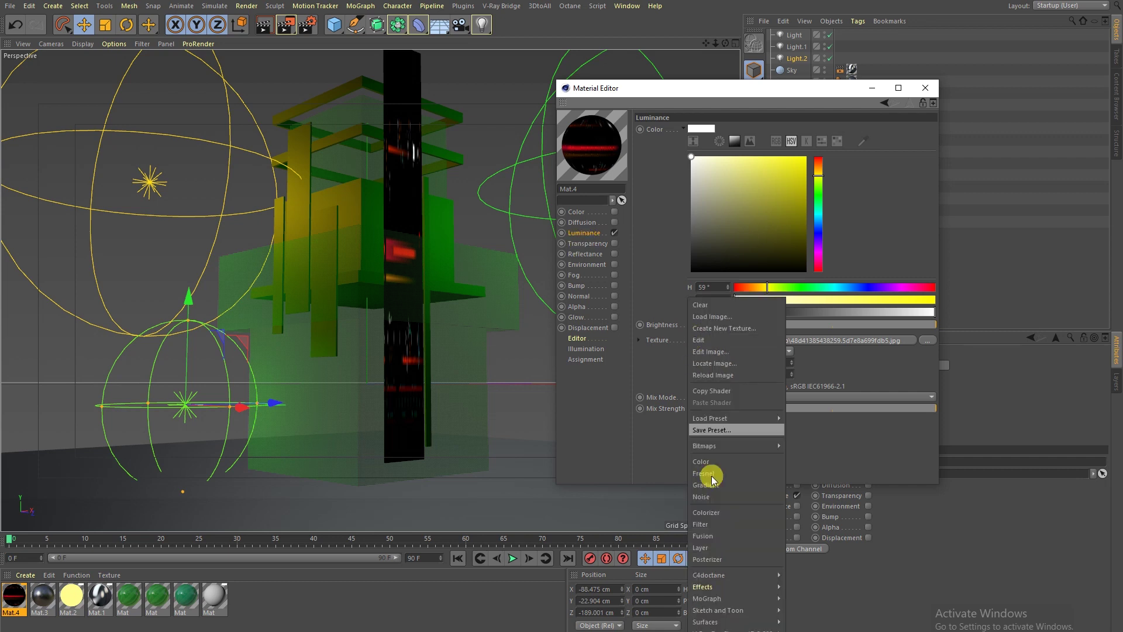
pyautogui.click(700, 547)
pyautogui.click(736, 339)
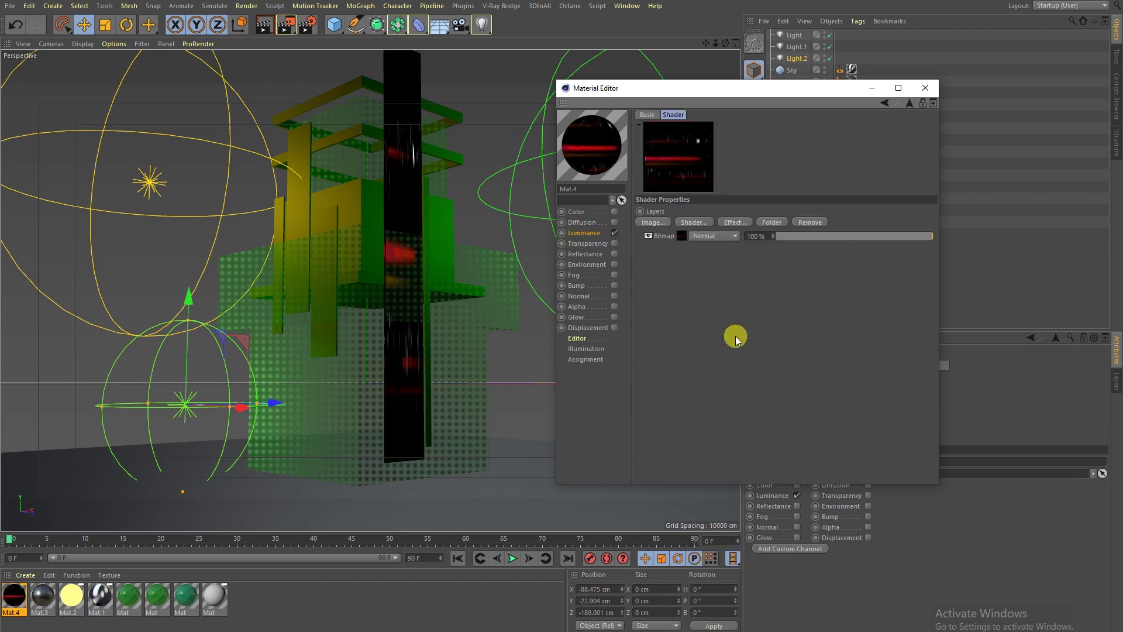
pyautogui.click(740, 222)
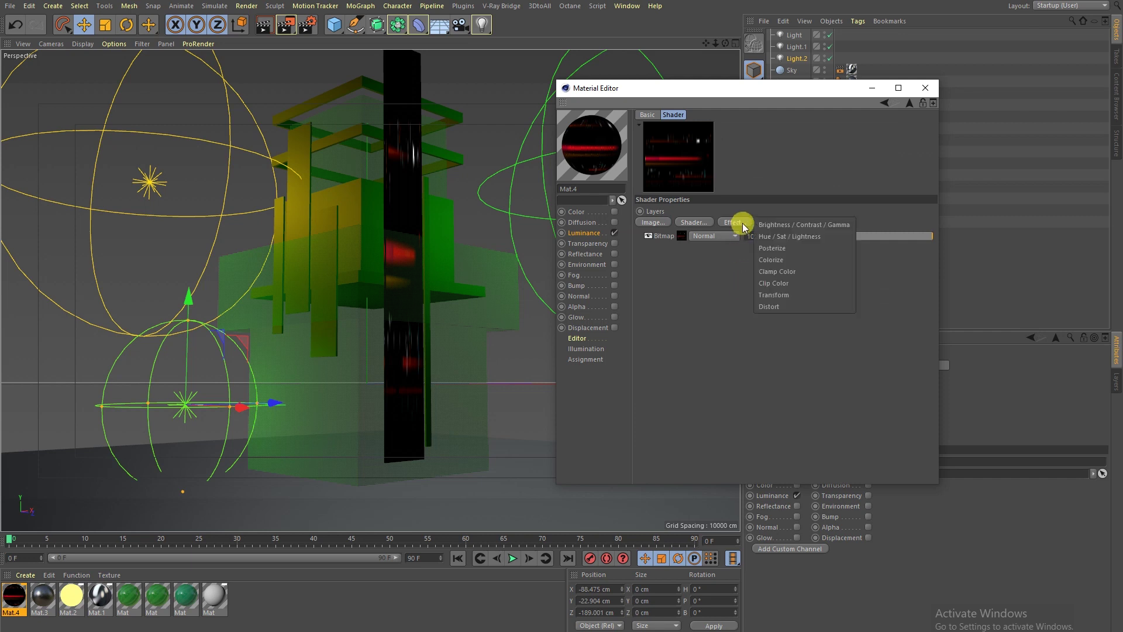
pyautogui.click(769, 295)
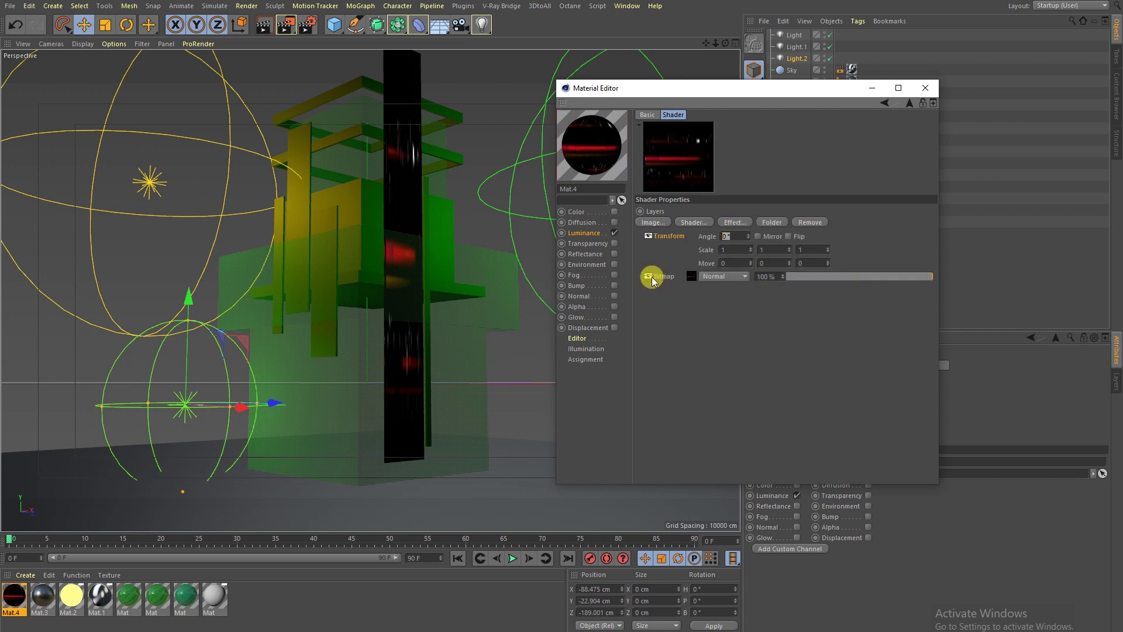
pyautogui.write('90')
pyautogui.press('Return')
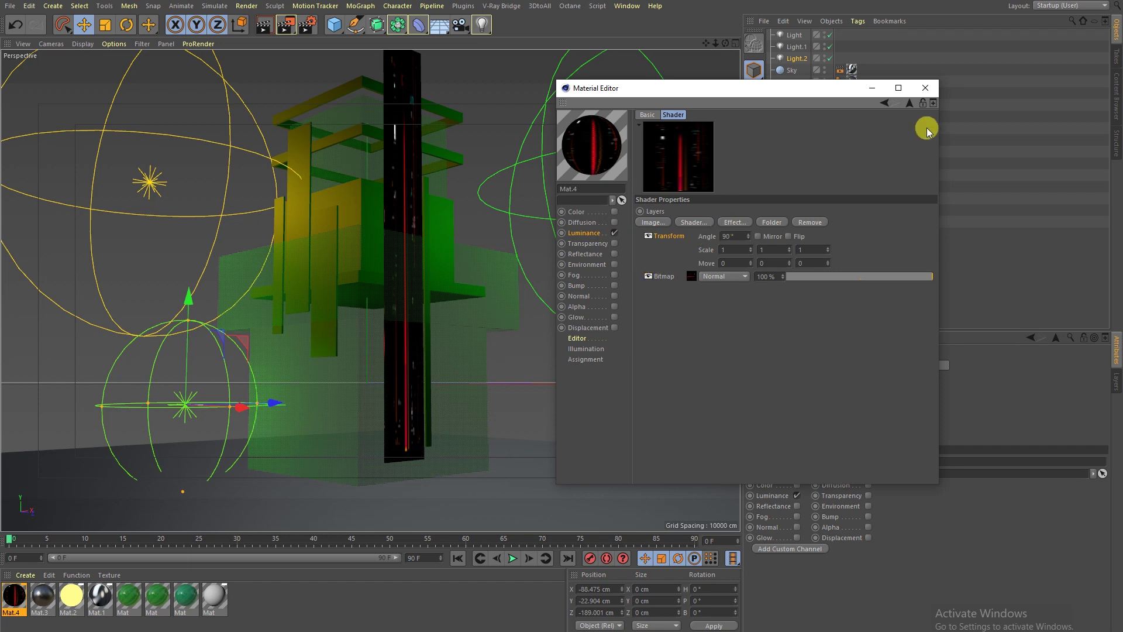
pyautogui.click(925, 89)
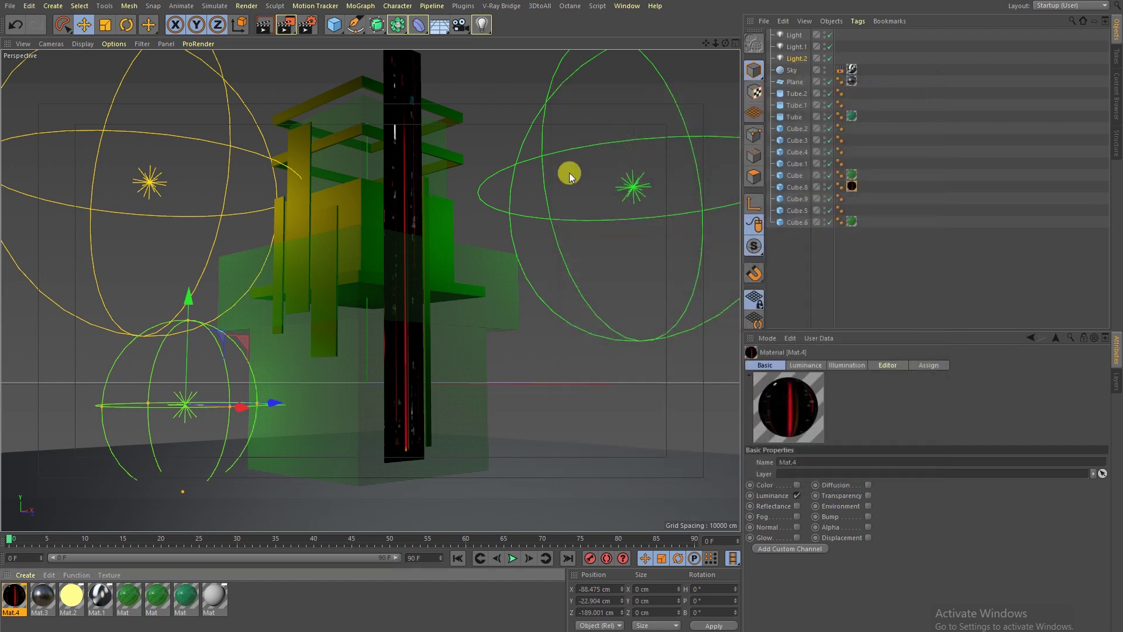
# In Cube.8's texture tag, shift Offset U sideways and shorten Length V.
pyautogui.click(851, 186)
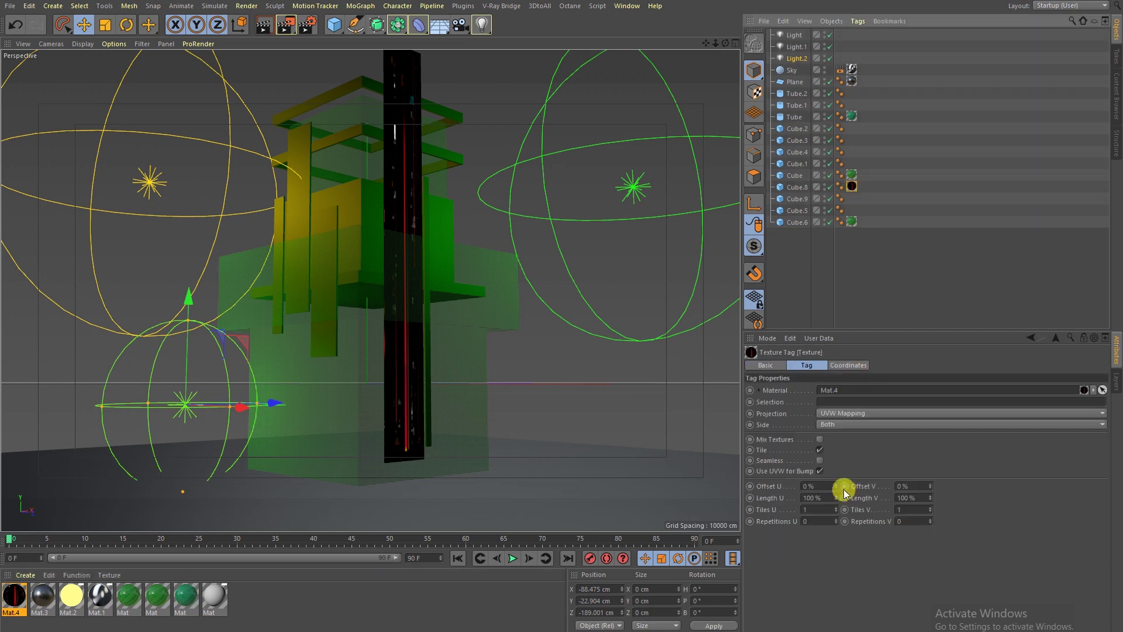
pyautogui.moveTo(836, 485)
pyautogui.mouseDown()
pyautogui.moveTo(890, 496)
pyautogui.moveTo(824, 497)
pyautogui.moveTo(853, 497)
pyautogui.mouseUp()
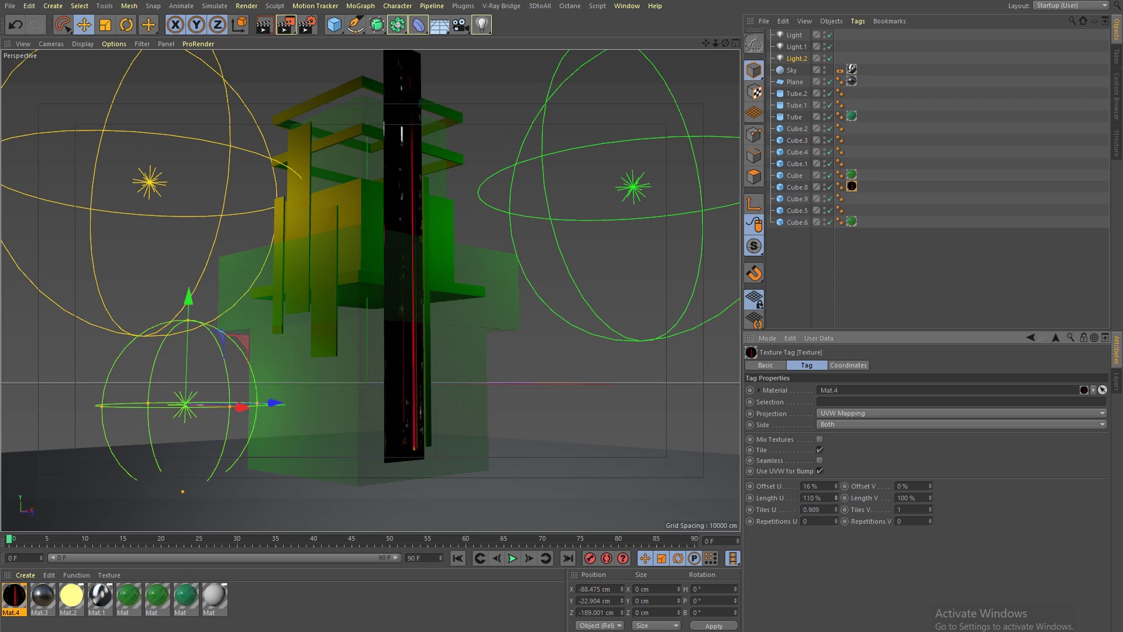
pyautogui.moveTo(836, 489); pyautogui.dragTo(889, 489)
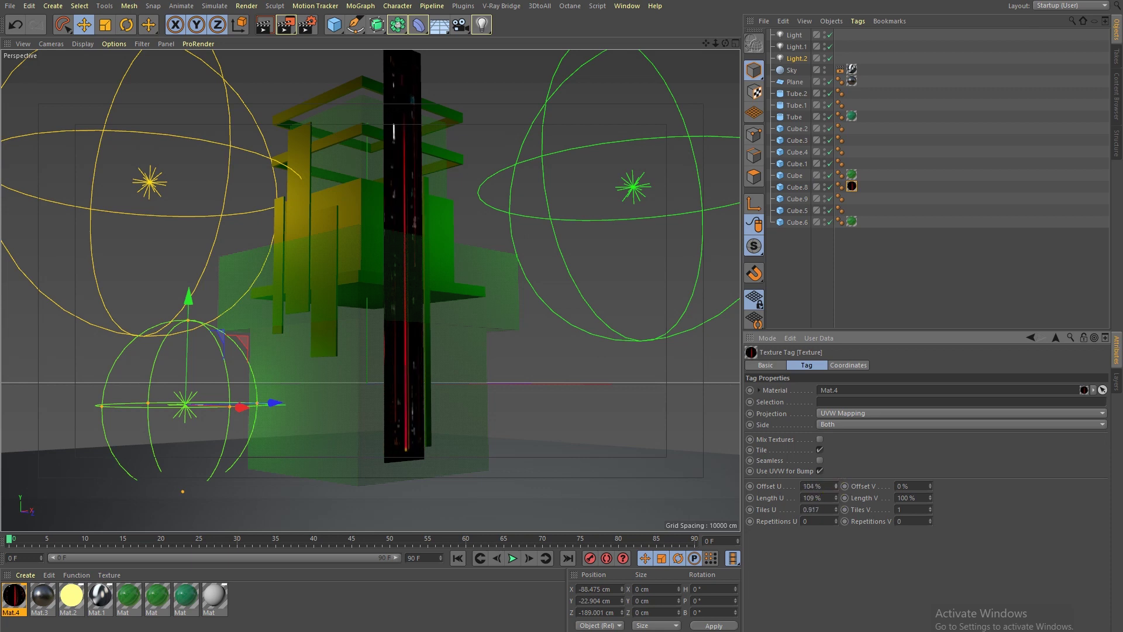
pyautogui.moveTo(930, 498)
pyautogui.mouseDown()
pyautogui.moveTo(918, 497)
pyautogui.moveTo(942, 486)
pyautogui.moveTo(922, 486)
pyautogui.mouseUp()
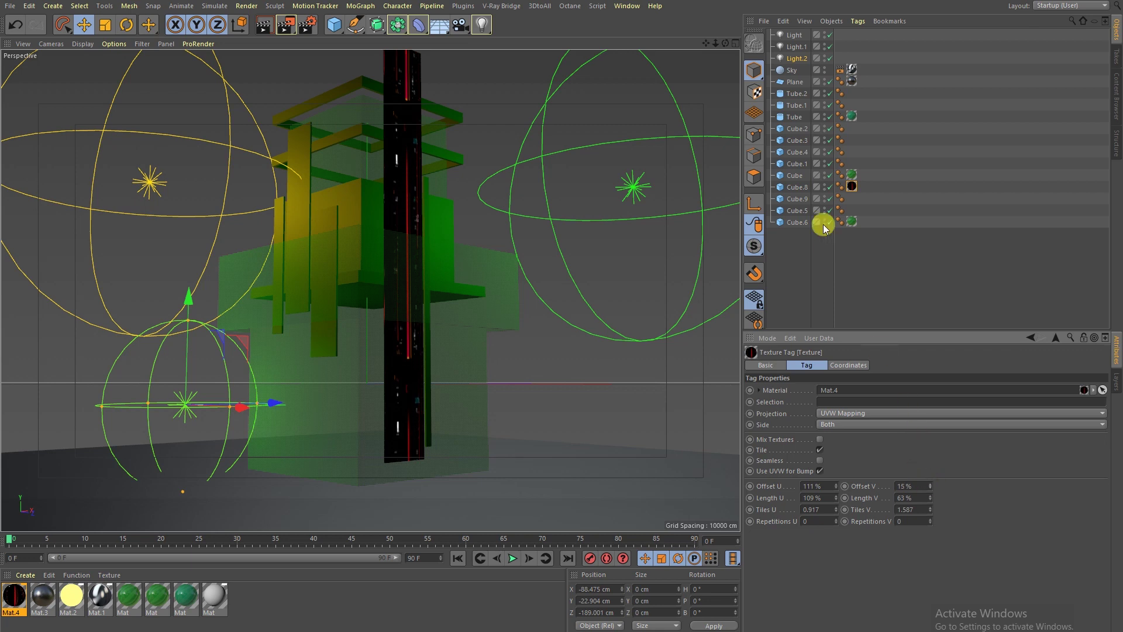
# Keep tiling on after comparing, set Offset U to 217% and Offset V to 4%, then test-render.
pyautogui.click(819, 449)
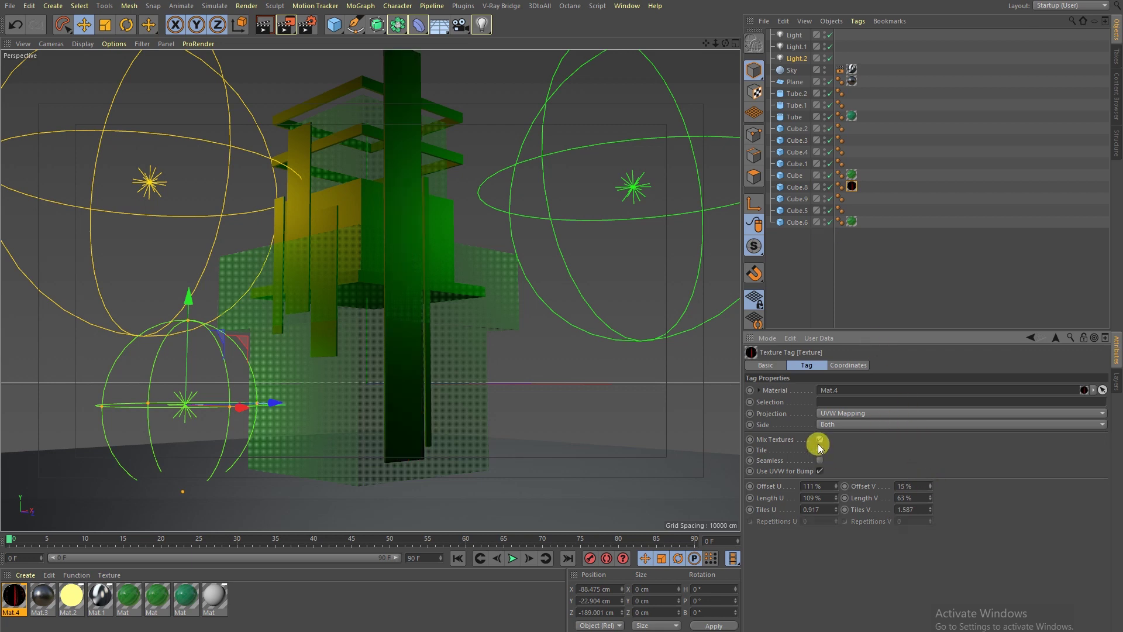
pyautogui.click(819, 449)
pyautogui.click(913, 485)
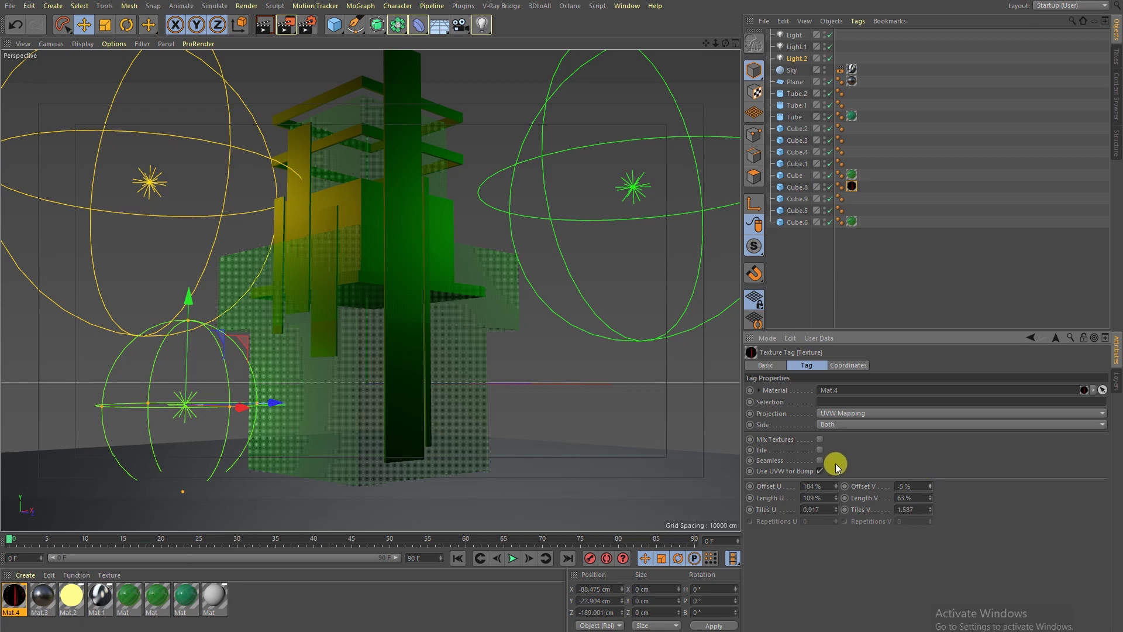
pyautogui.click(820, 449)
pyautogui.moveTo(836, 486); pyautogui.dragTo(854, 486)
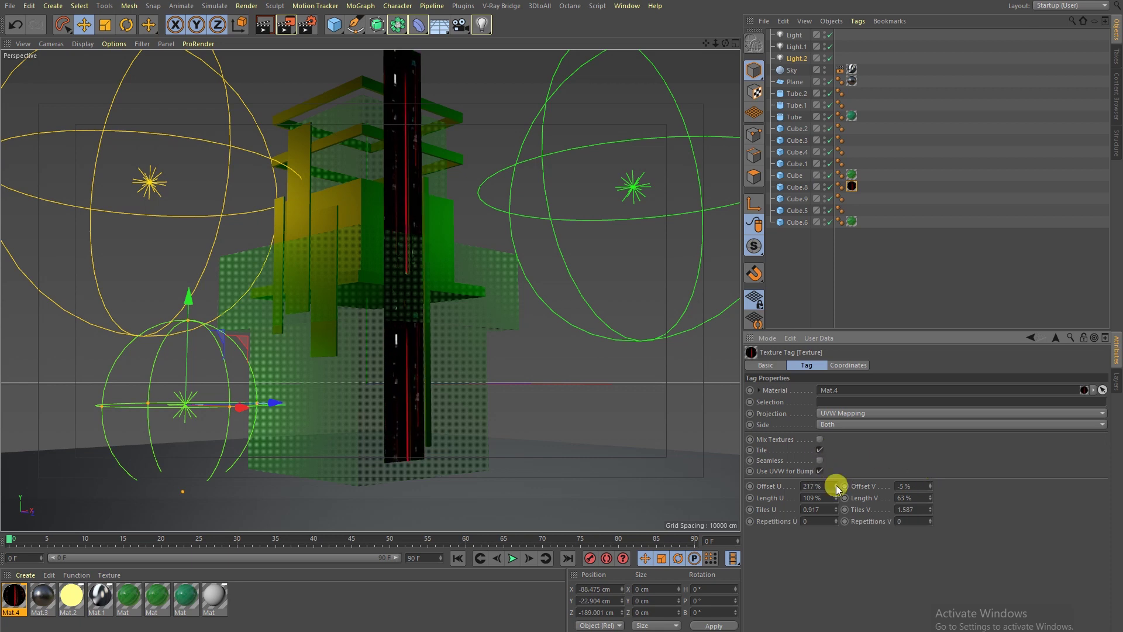
pyautogui.moveTo(930, 486)
pyautogui.mouseDown()
pyautogui.moveTo(947, 483)
pyautogui.moveTo(915, 488)
pyautogui.mouseUp()
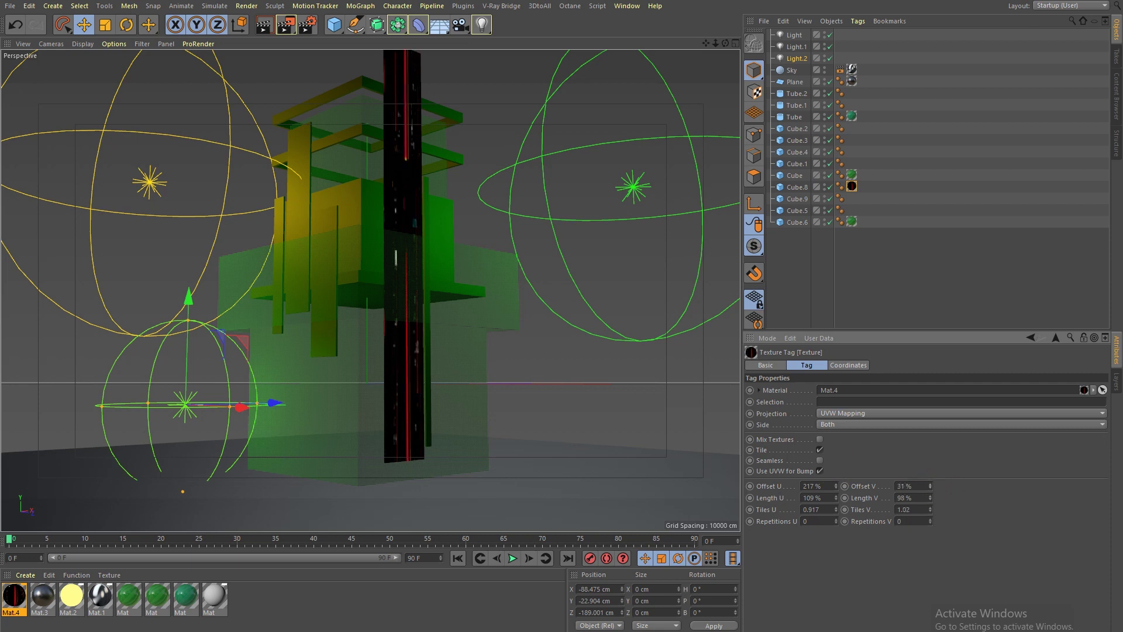
pyautogui.click(259, 26)
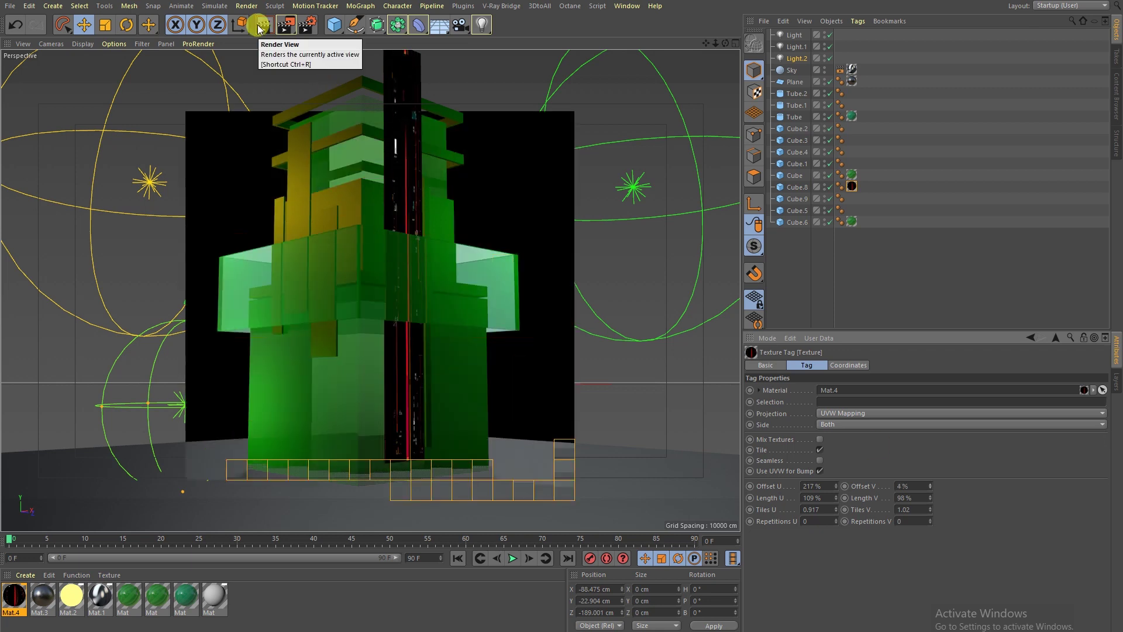
# Copy Mat.4's red-streak Luminance texture.
pyautogui.click(12, 596)
pyautogui.doubleClick(12, 595)
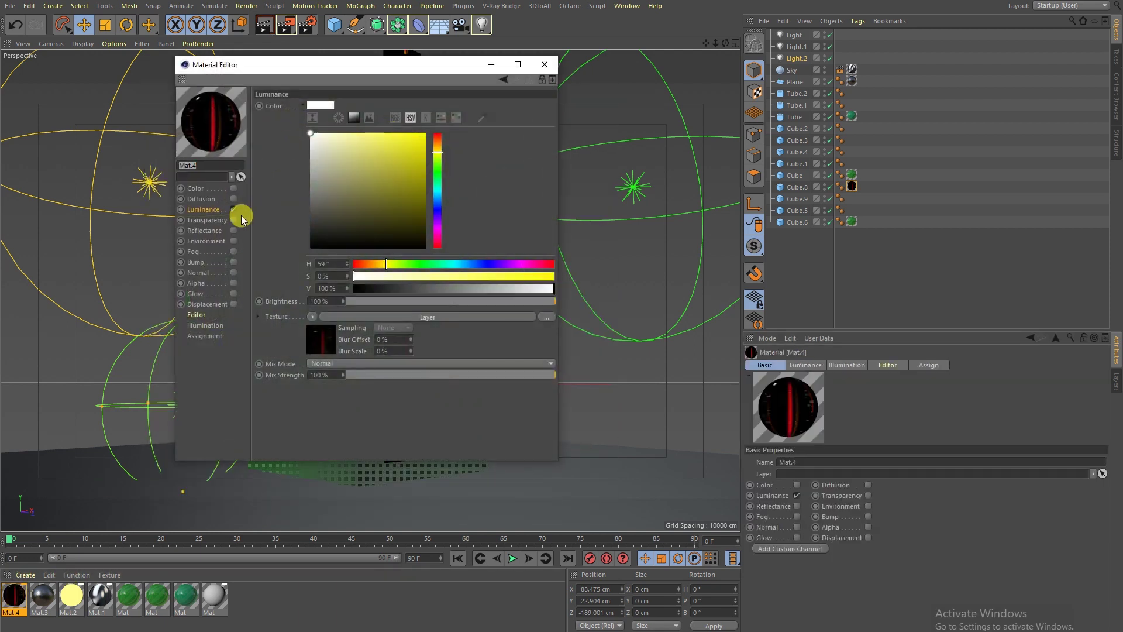
pyautogui.click(214, 214)
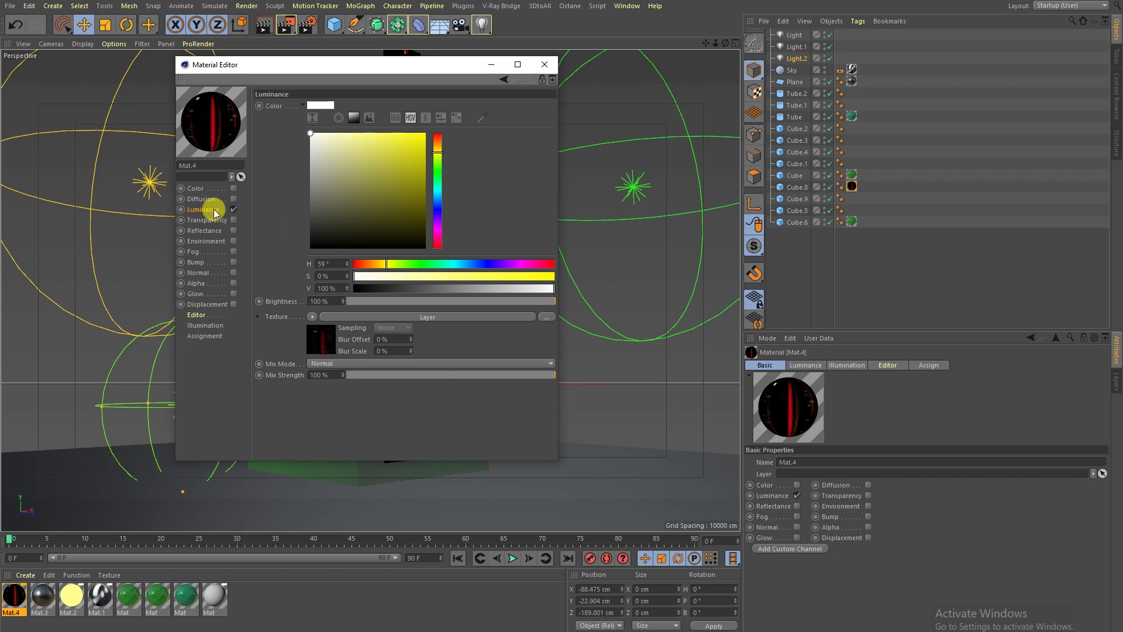
pyautogui.click(311, 318)
pyautogui.click(238, 319)
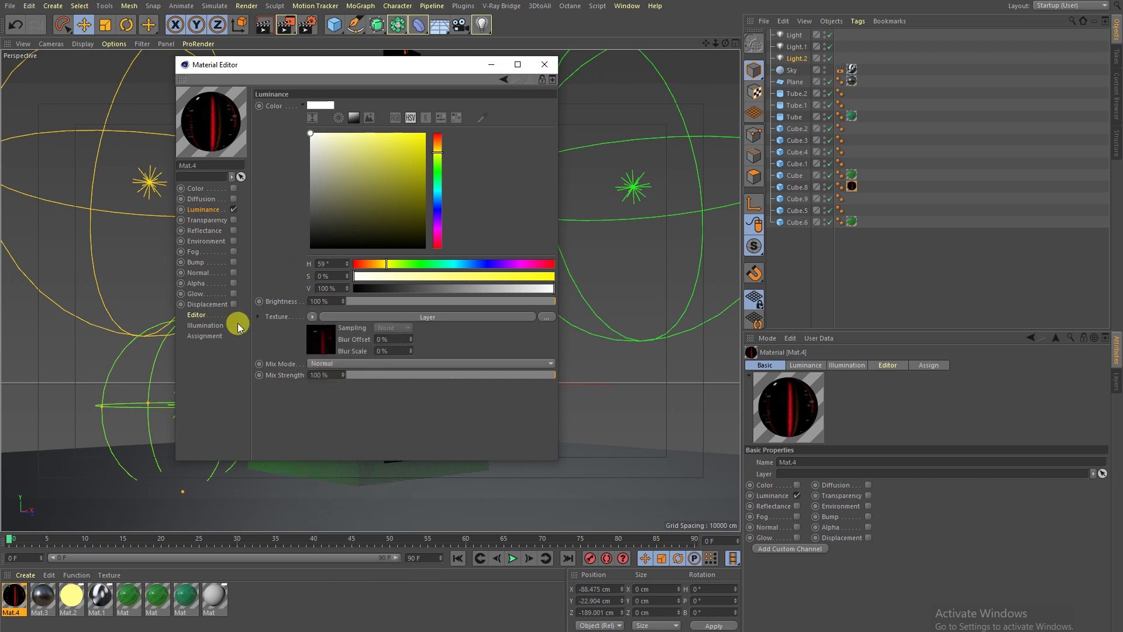
# Enable Alpha on Mat.4 using the pasted streak texture, Soft on, Image Alpha off, then test-render.
pyautogui.click(195, 285)
pyautogui.click(233, 282)
pyautogui.click(314, 173)
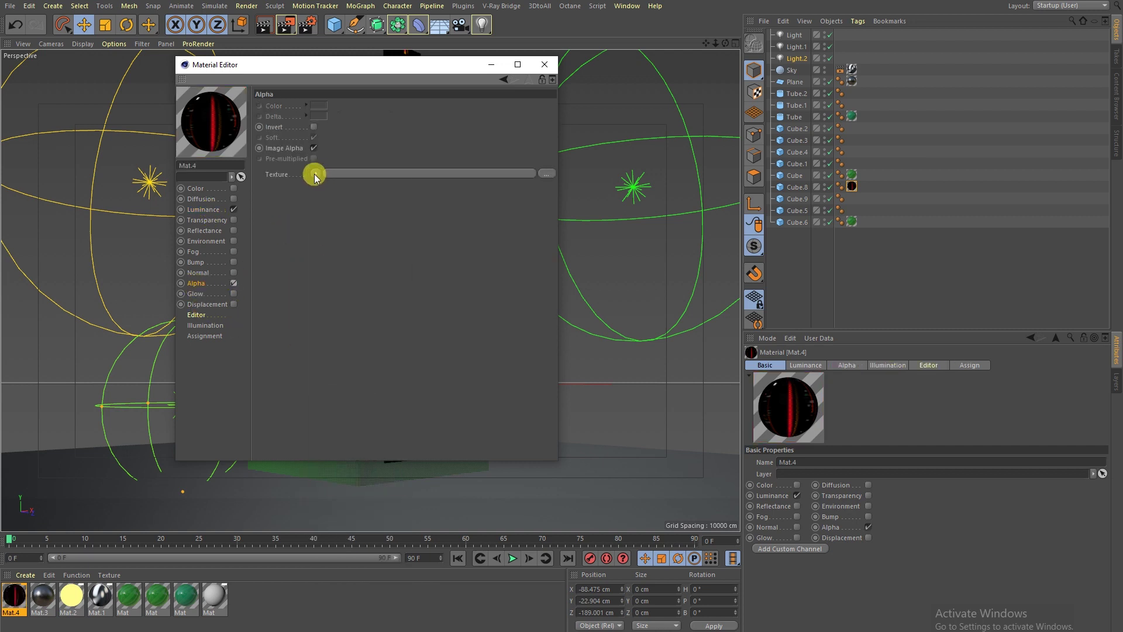
pyautogui.click(334, 232)
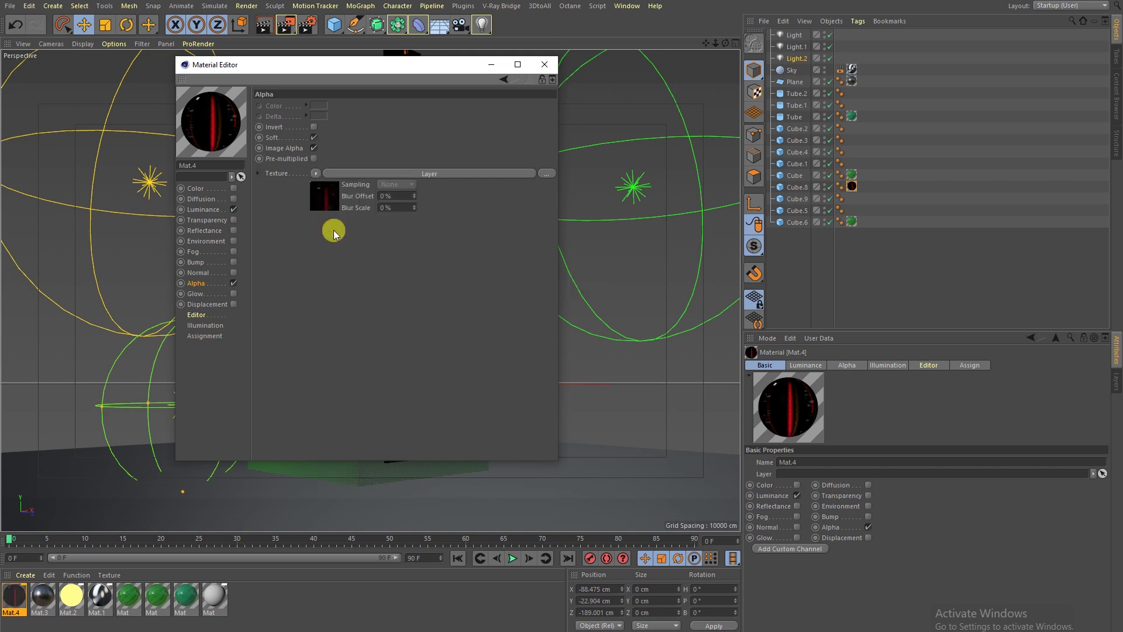
pyautogui.click(315, 127)
pyautogui.click(314, 139)
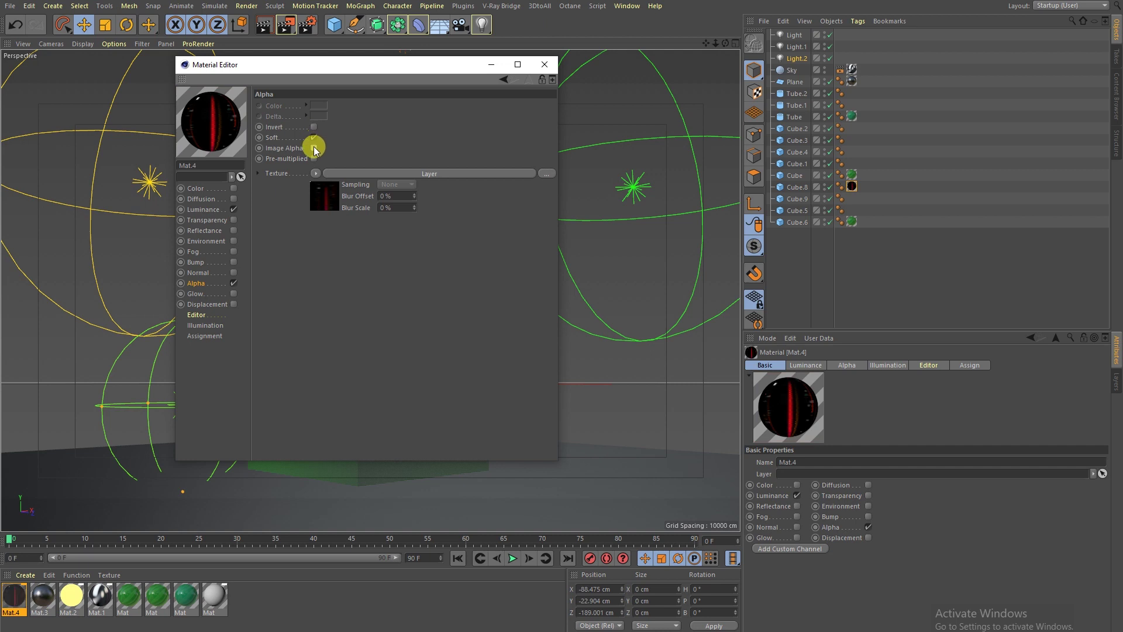
pyautogui.click(314, 148)
pyautogui.click(545, 64)
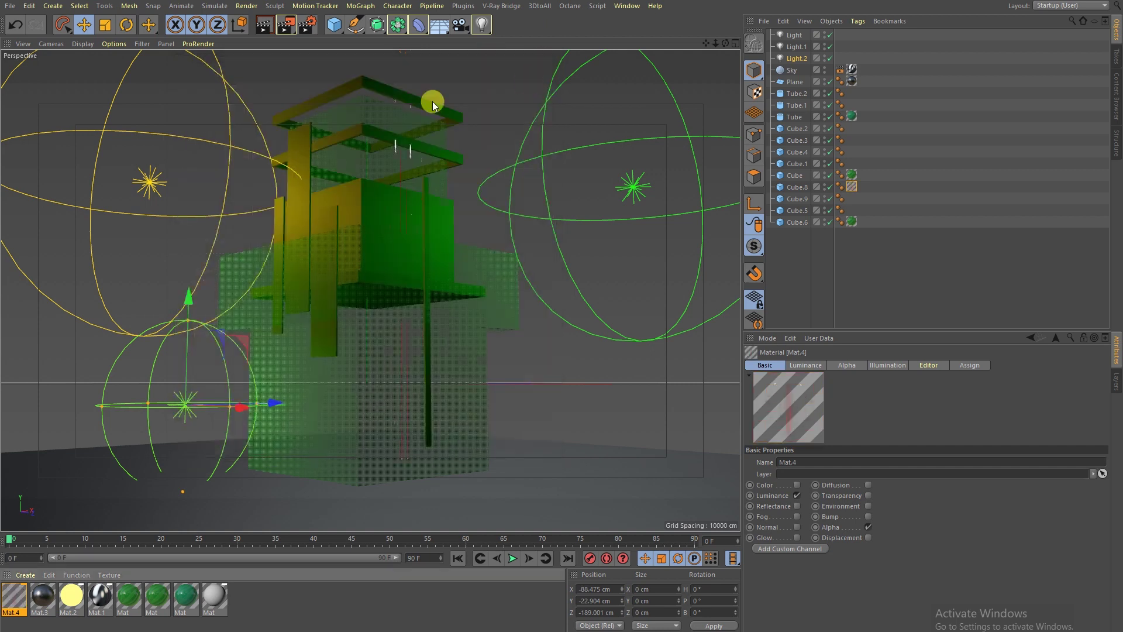
pyautogui.click(265, 31)
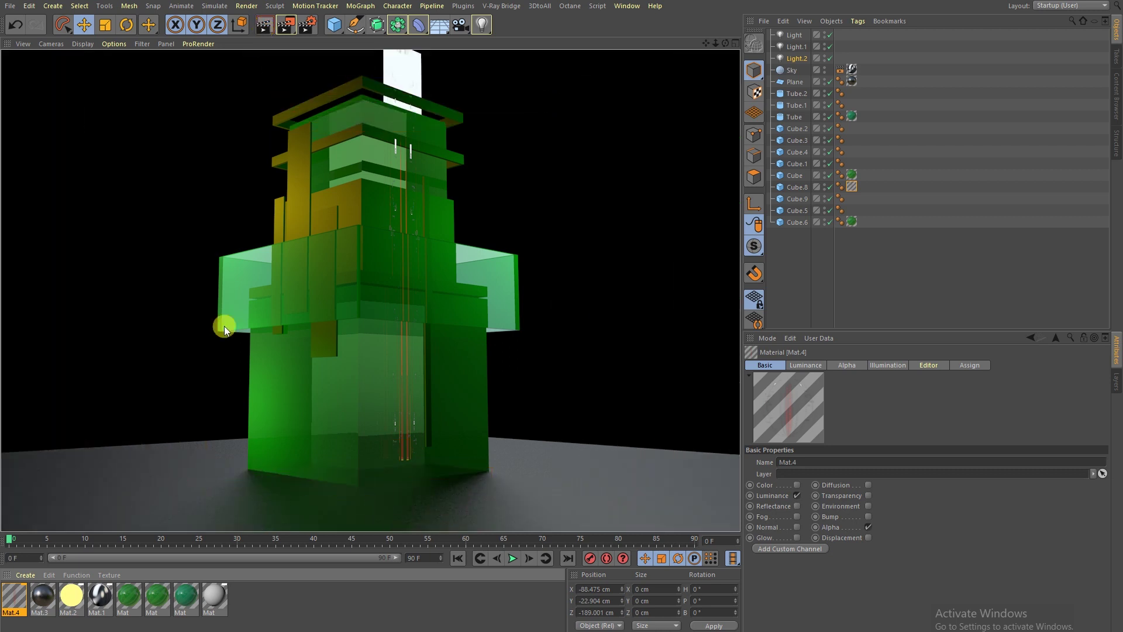
# Disable the Alpha channel on Mat.4.
pyautogui.doubleClick(14, 597)
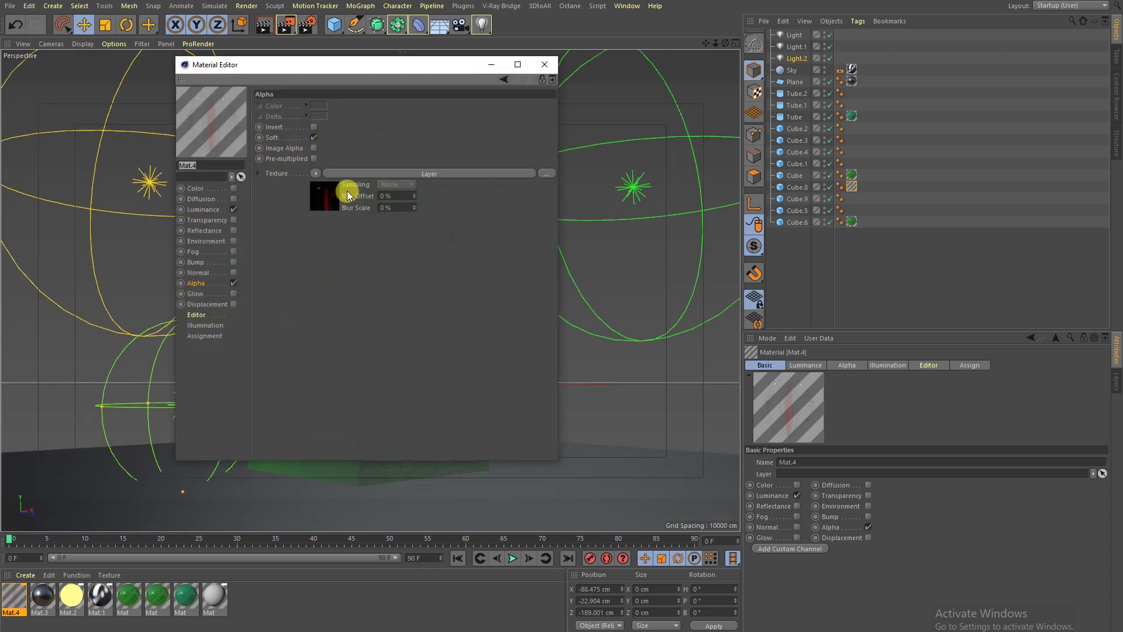
pyautogui.click(234, 283)
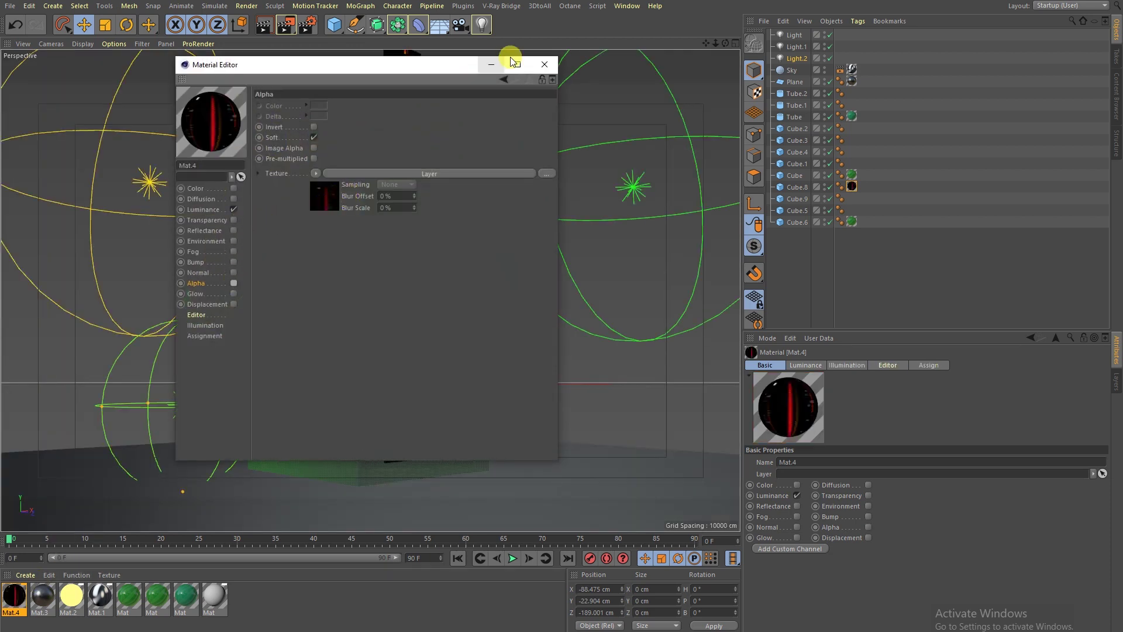
pyautogui.click(540, 65)
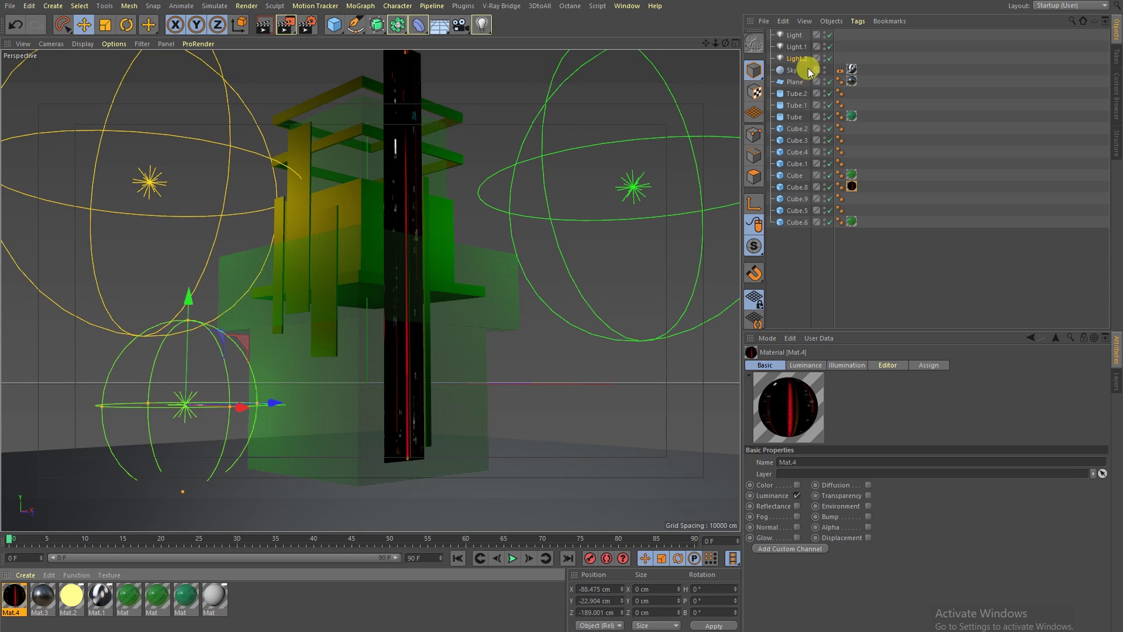
# Duplicate the Cube.8 column and place the copy beside the original.
pyautogui.keyDown('ctrl'); pyautogui.click(797, 54); pyautogui.keyUp('ctrl')
pyautogui.click(795, 188)
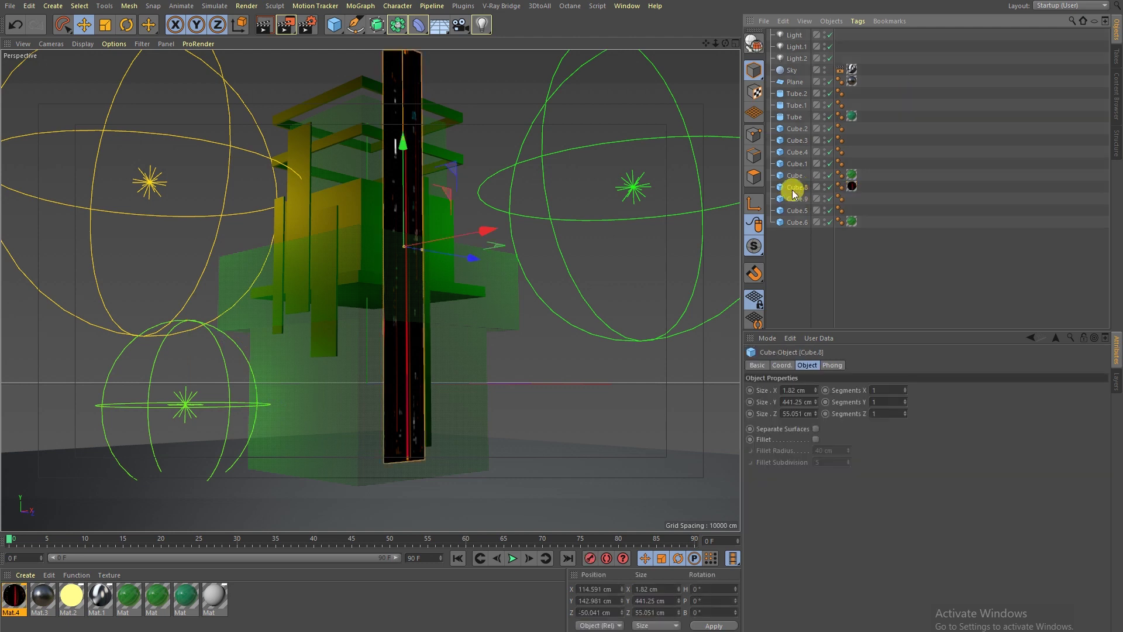
pyautogui.keyDown('ctrl'); pyautogui.moveTo(796, 182); pyautogui.dragTo(791, 183); pyautogui.keyUp('ctrl')
pyautogui.moveTo(439, 253); pyautogui.dragTo(483, 250)
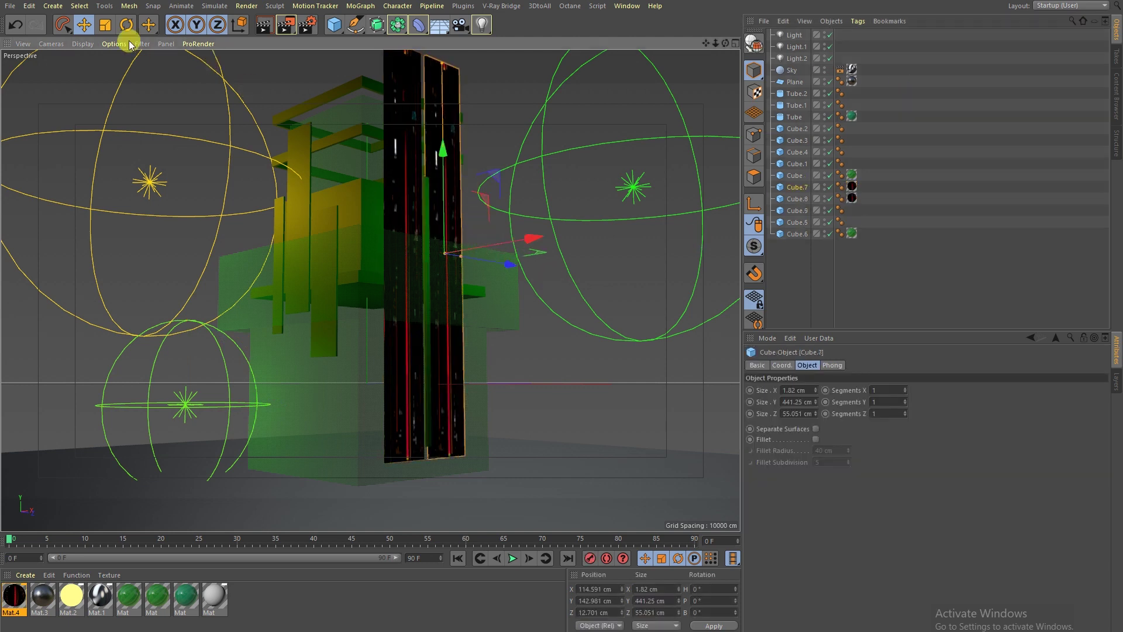
# Shrink the copied column to 304.903 cm tall, lower it, and test-render.
pyautogui.click(104, 25)
pyautogui.moveTo(636, 136); pyautogui.dragTo(539, 153)
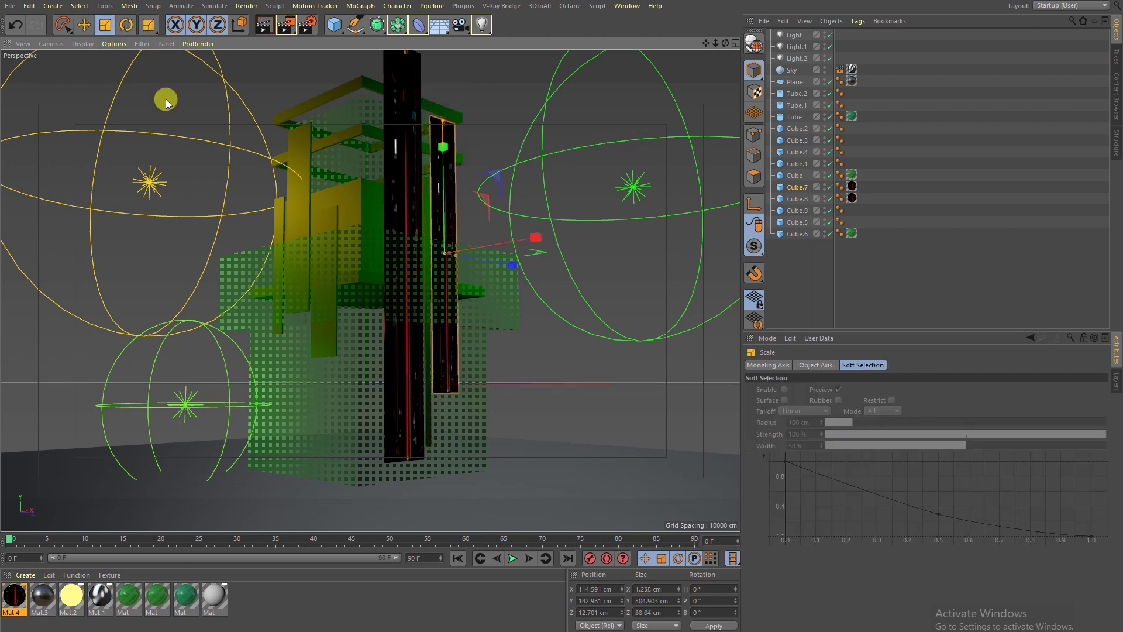
pyautogui.click(84, 25)
pyautogui.moveTo(442, 147); pyautogui.dragTo(434, 234)
pyautogui.moveTo(499, 326); pyautogui.dragTo(506, 336)
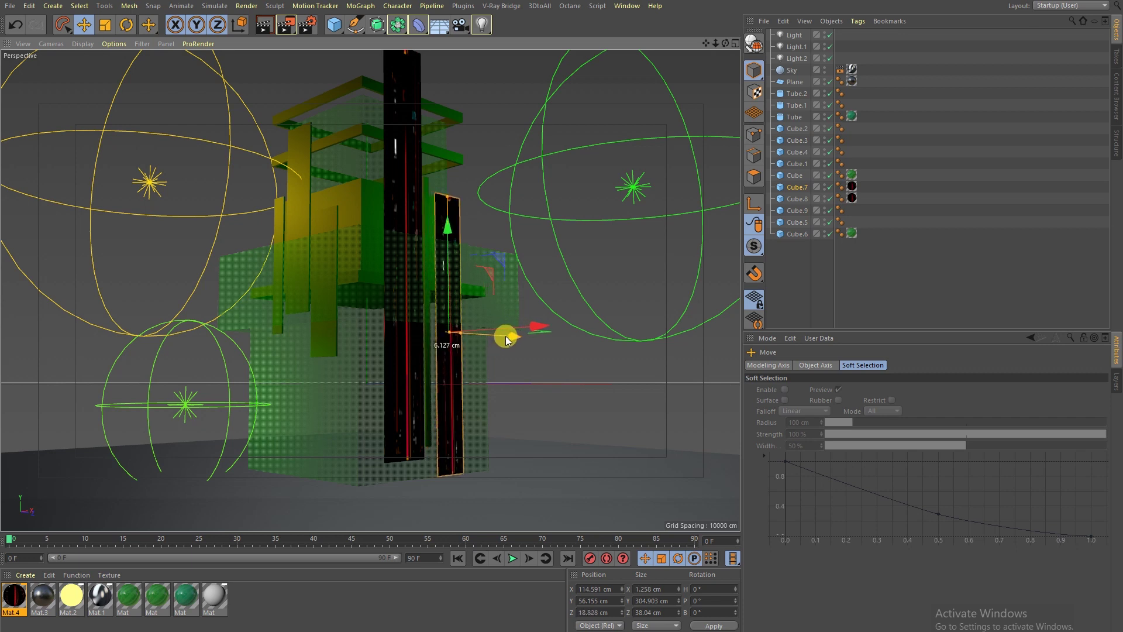
pyautogui.click(258, 29)
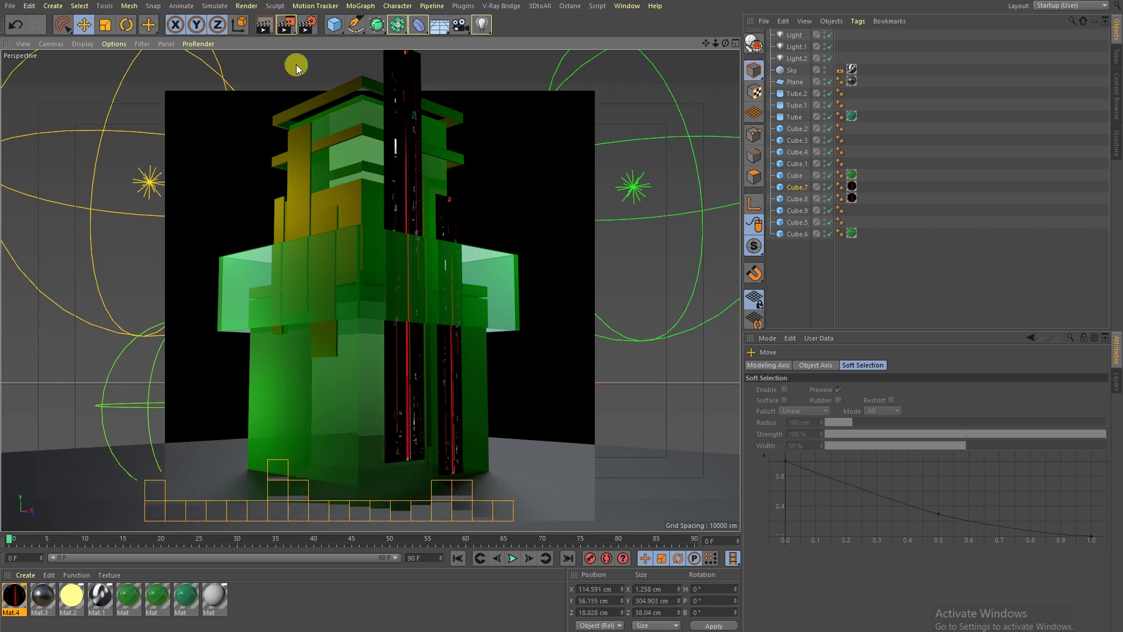
pyautogui.click(304, 181)
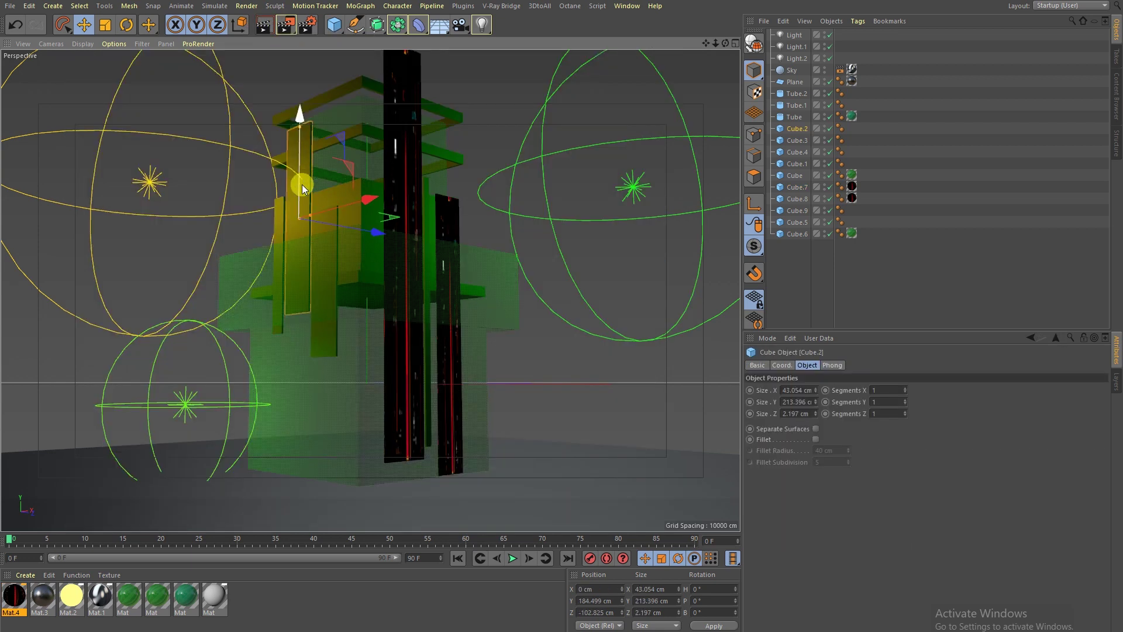
pyautogui.click(852, 186)
pyautogui.keyDown('ctrl'); pyautogui.moveTo(849, 131); pyautogui.dragTo(851, 128); pyautogui.keyUp('ctrl')
pyautogui.moveTo(296, 183)
pyautogui.mouseDown()
pyautogui.moveTo(297, 227)
pyautogui.moveTo(317, 156)
pyautogui.moveTo(296, 68)
pyautogui.mouseUp()
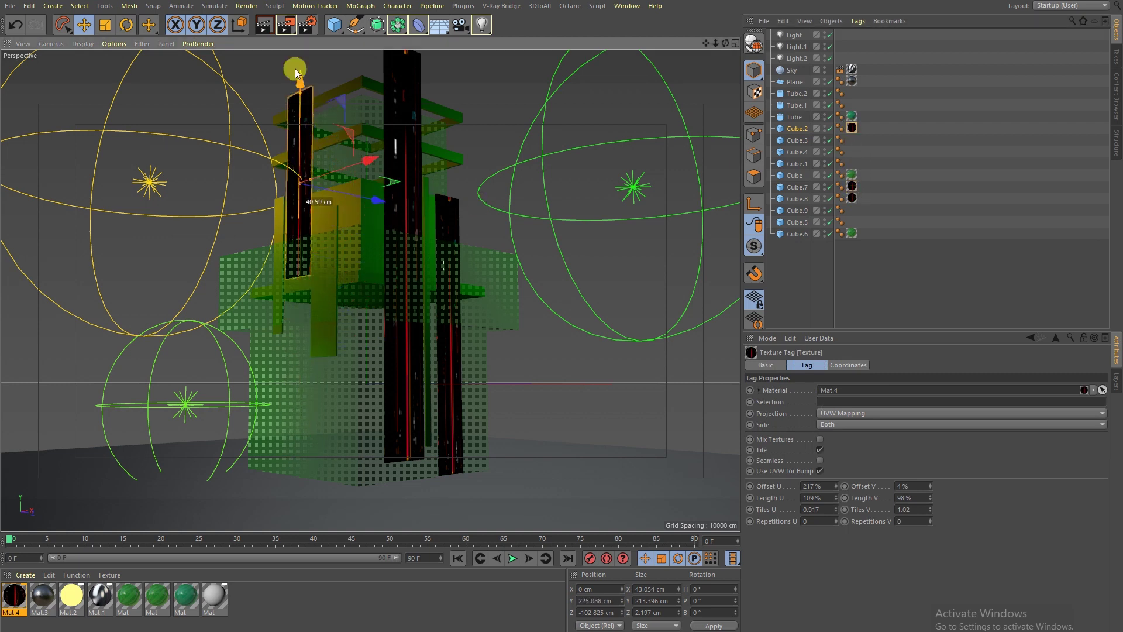
pyautogui.click(258, 24)
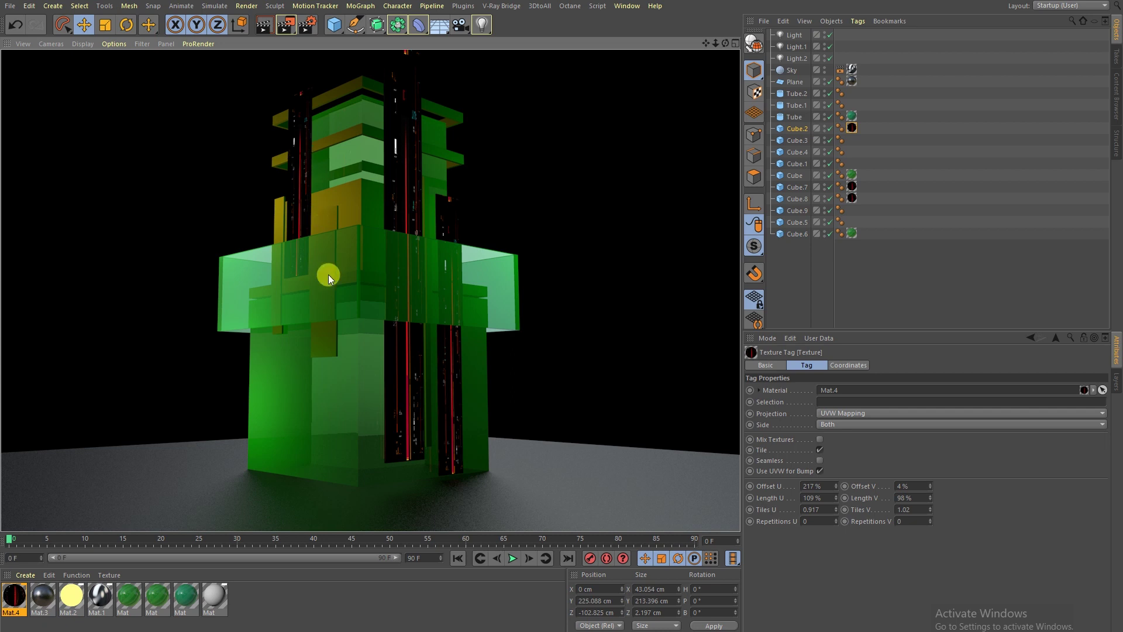
pyautogui.click(834, 268)
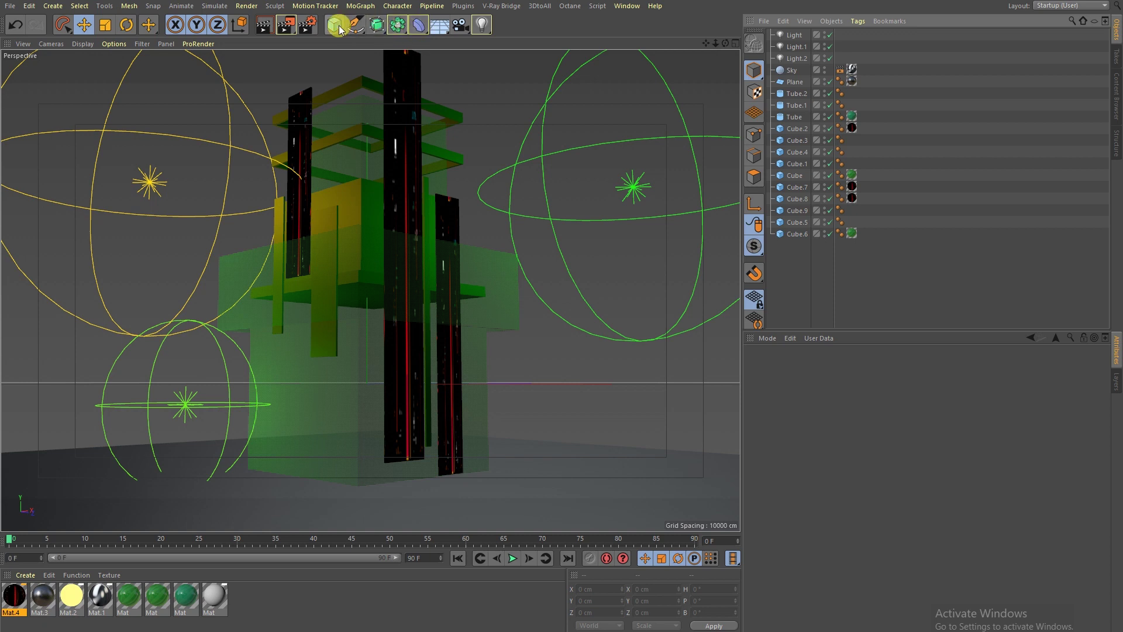
# Add a camera with the Super Wide 15 mm lens, position it low looking up, and render.
pyautogui.click(459, 26)
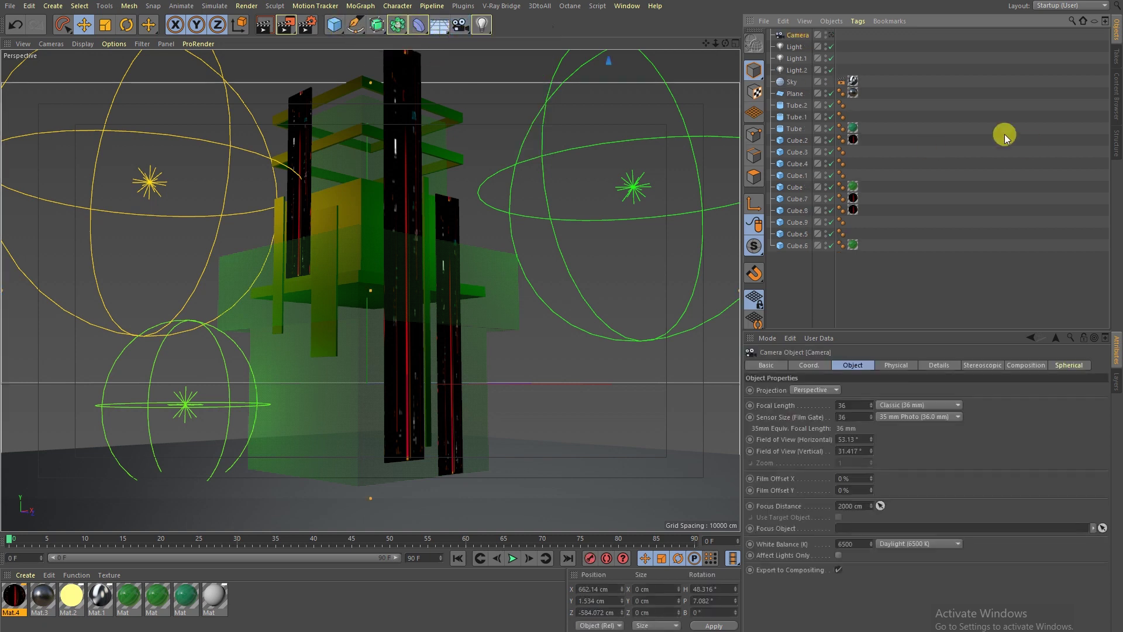
pyautogui.click(886, 405)
pyautogui.click(910, 428)
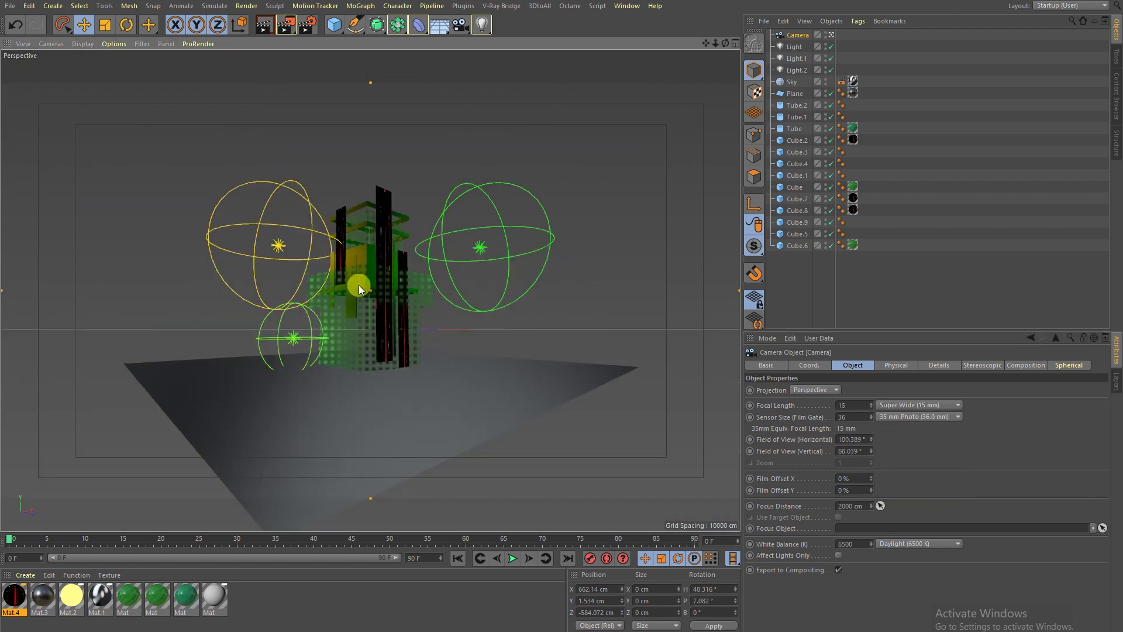
pyautogui.scroll(5, 359, 285)
pyautogui.moveTo(409, 271)
pyautogui.keyDown('alt'); pyautogui.mouseDown()
pyautogui.moveTo(426, 205)
pyautogui.moveTo(396, 208)
pyautogui.moveTo(363, 258)
pyautogui.moveTo(400, 244)
pyautogui.moveTo(407, 262)
pyautogui.moveTo(380, 266)
pyautogui.mouseUp(); pyautogui.keyUp('alt')
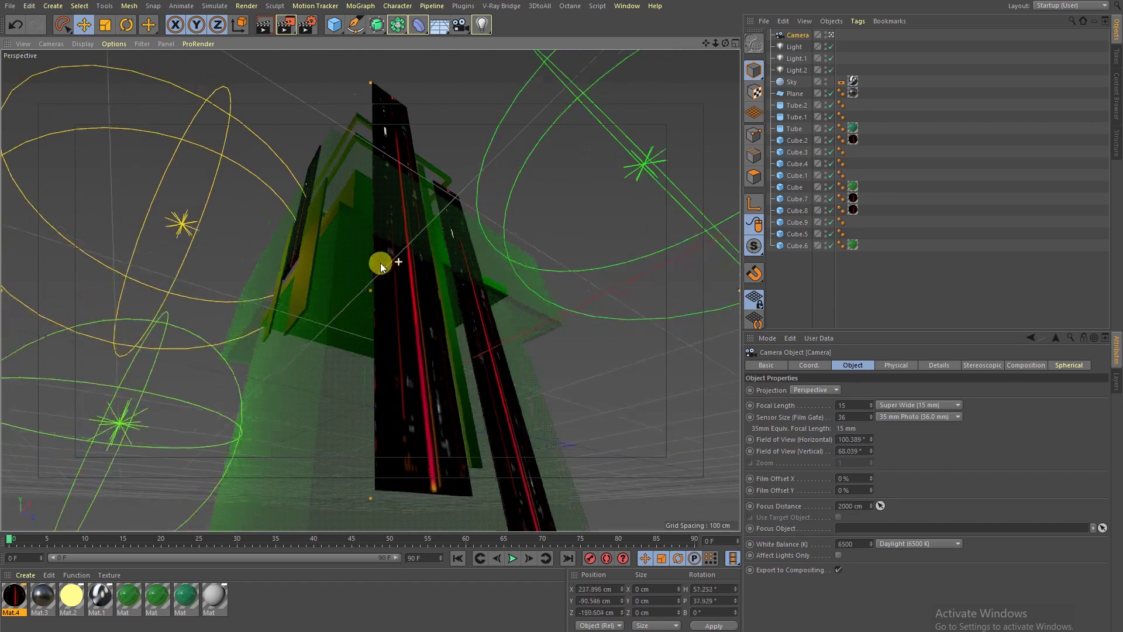
pyautogui.click(259, 27)
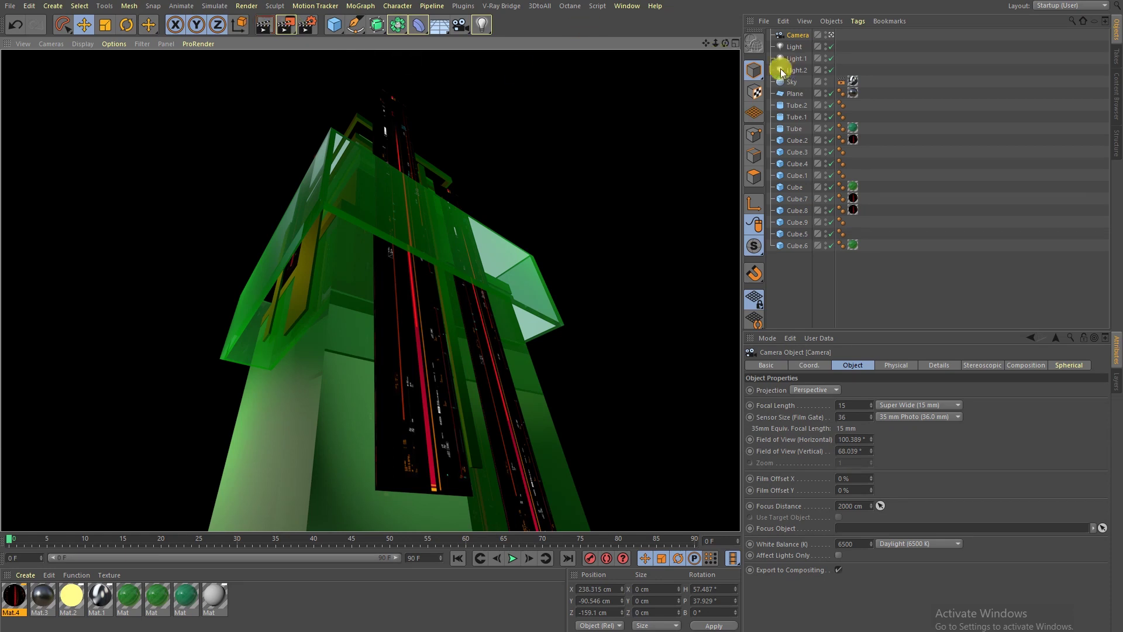
pyautogui.click(852, 81)
# Set the sky texture's Offset U to 64% and tint the glass transparency orange (H 37°, S 93.9%), then render.
pyautogui.moveTo(836, 486); pyautogui.dragTo(825, 472)
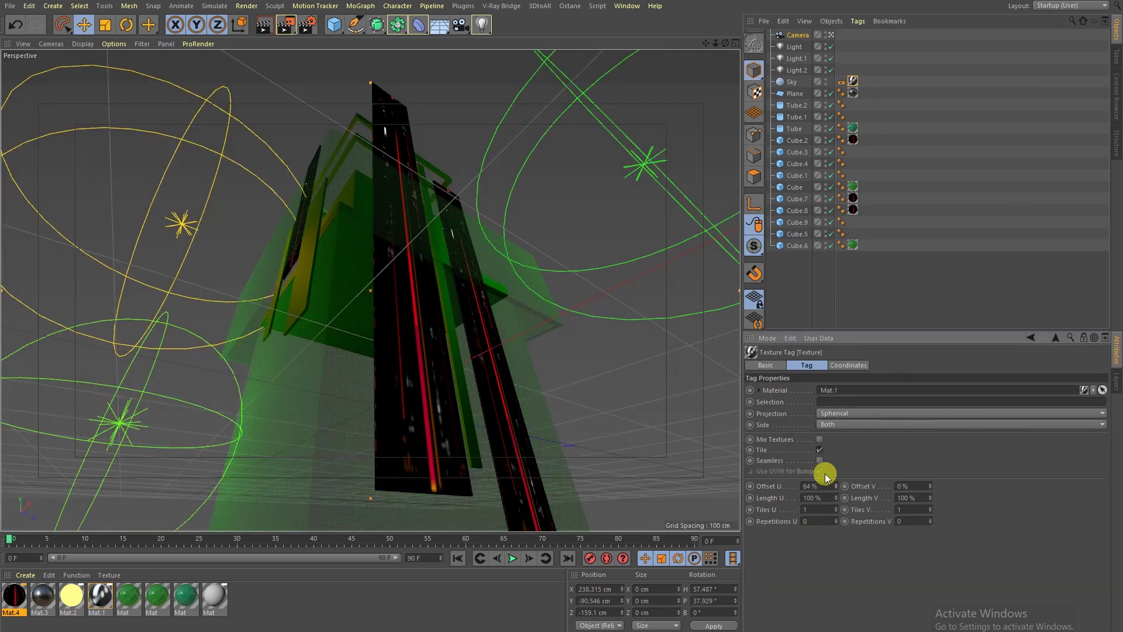
pyautogui.click(259, 26)
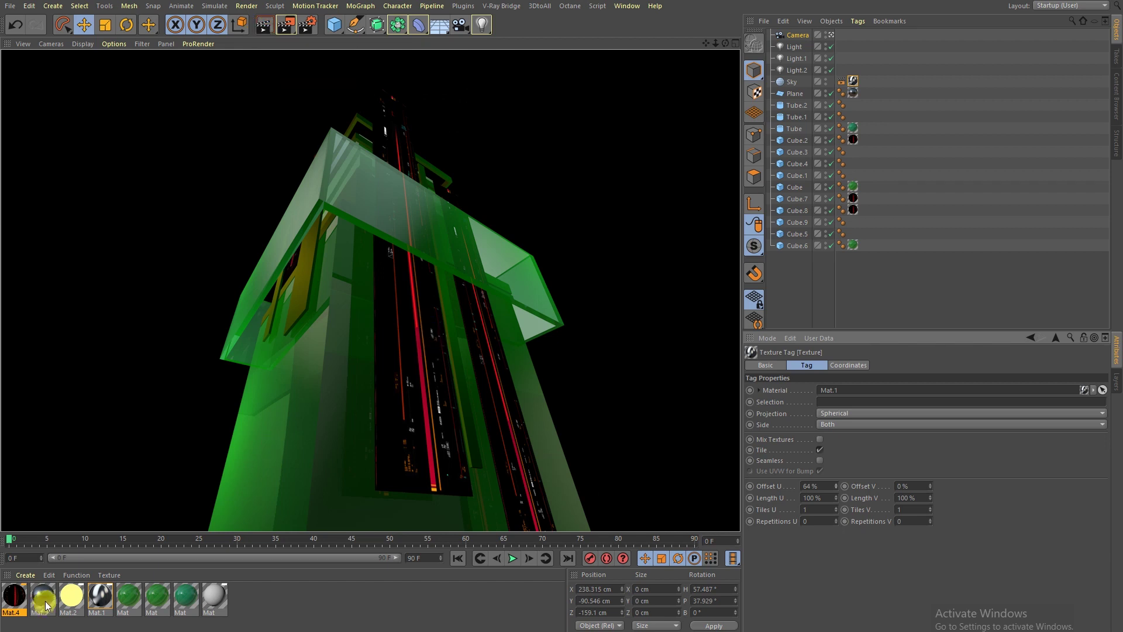
pyautogui.doubleClick(183, 599)
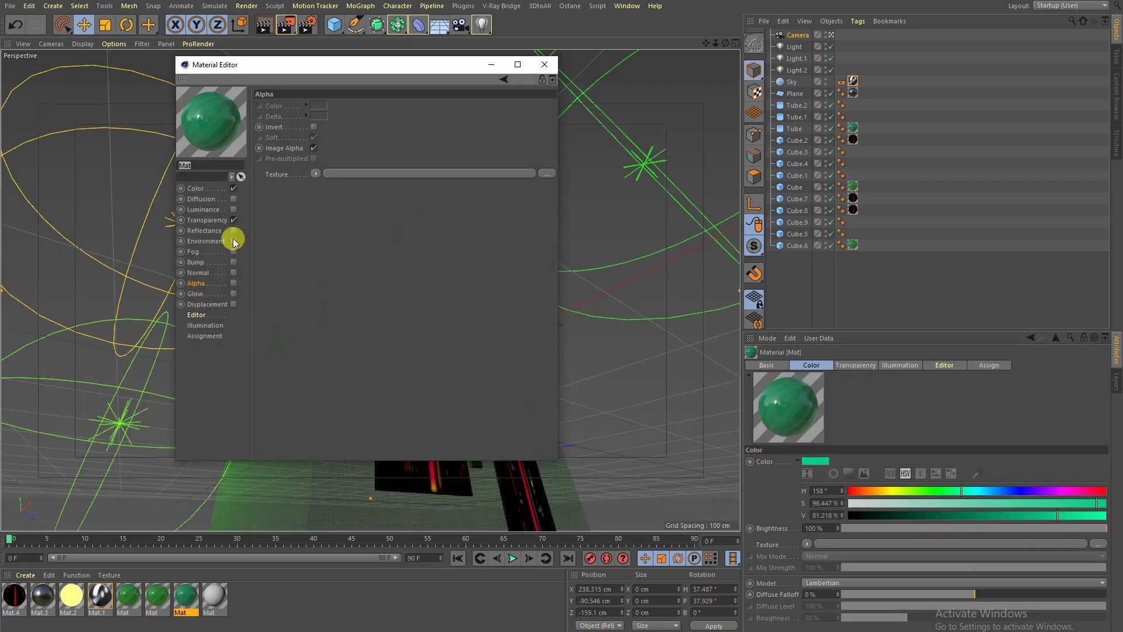
pyautogui.click(208, 220)
pyautogui.moveTo(451, 130); pyautogui.dragTo(430, 135)
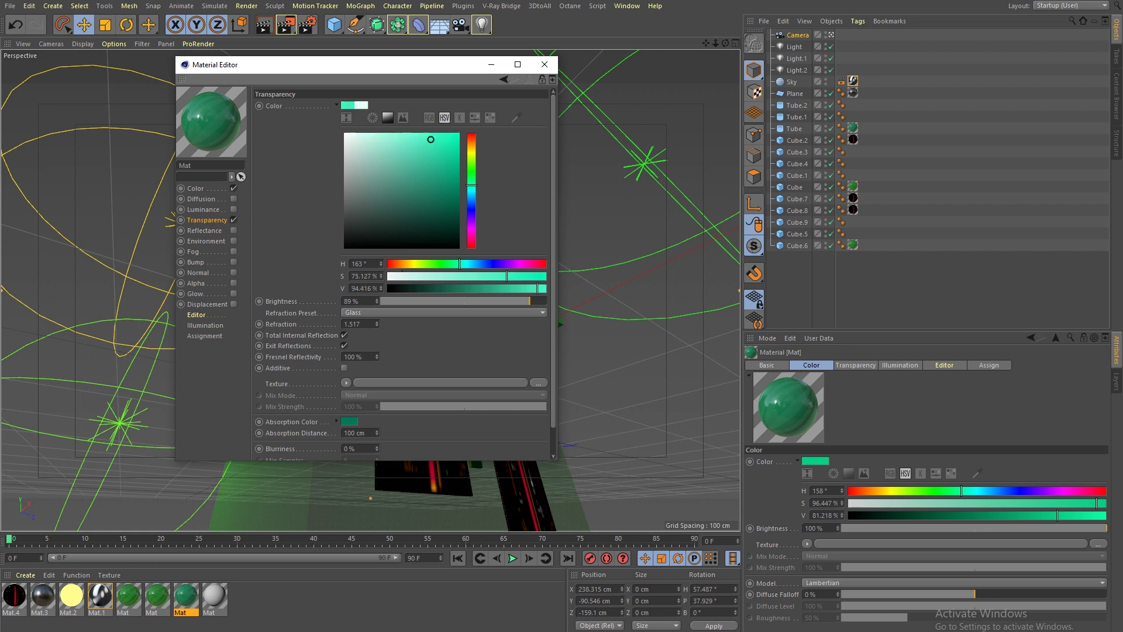
pyautogui.moveTo(471, 196); pyautogui.dragTo(471, 165)
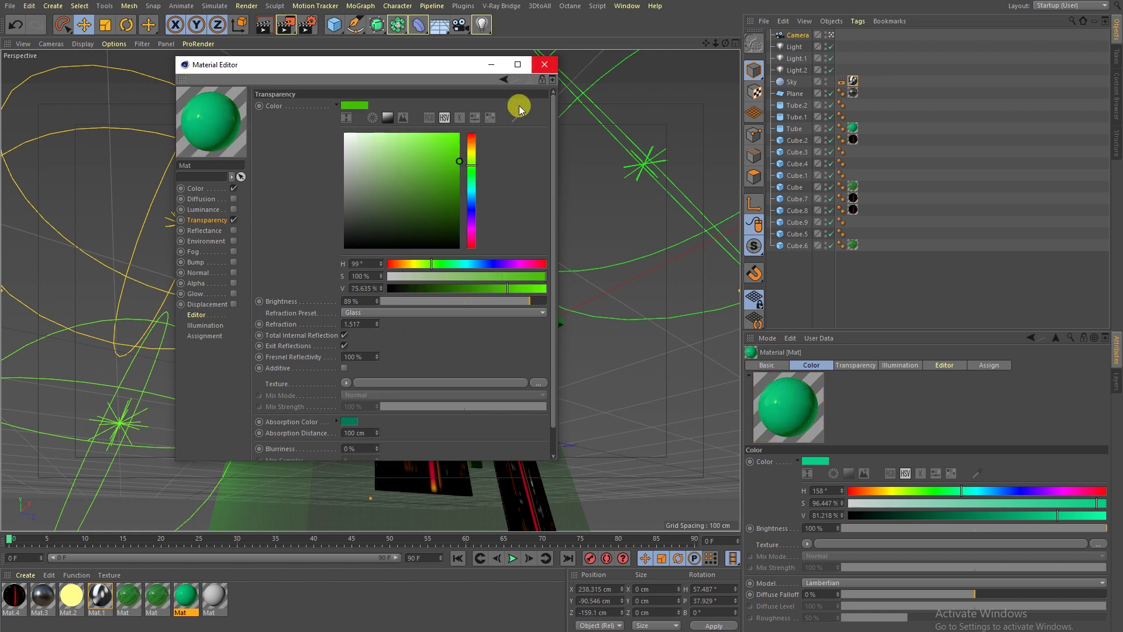
pyautogui.moveTo(455, 153); pyautogui.dragTo(458, 122)
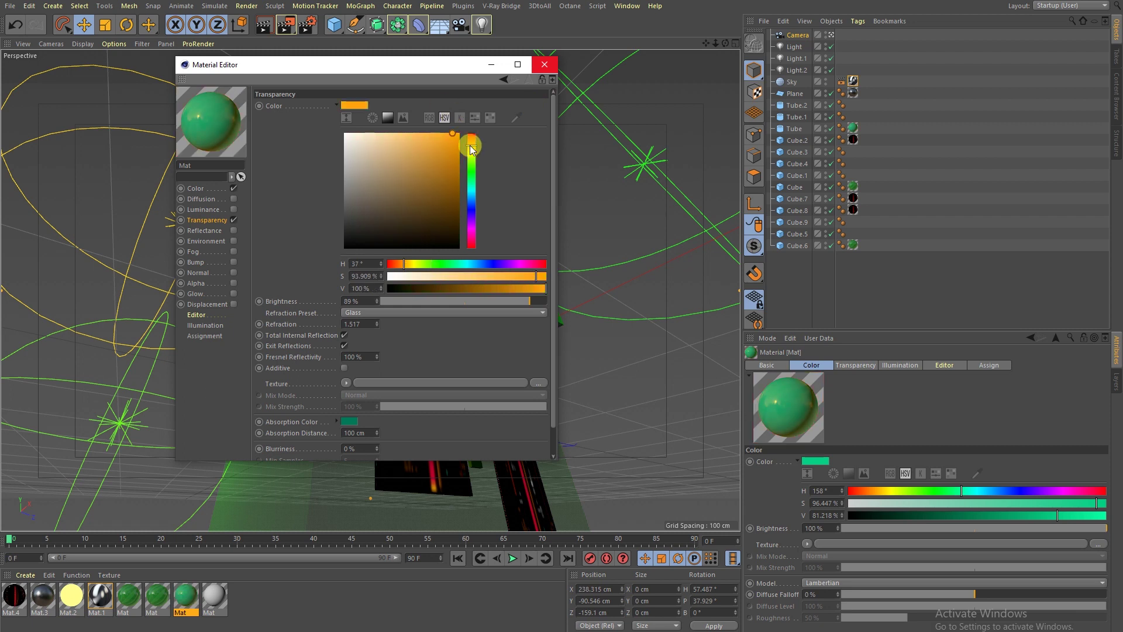
pyautogui.click(543, 65)
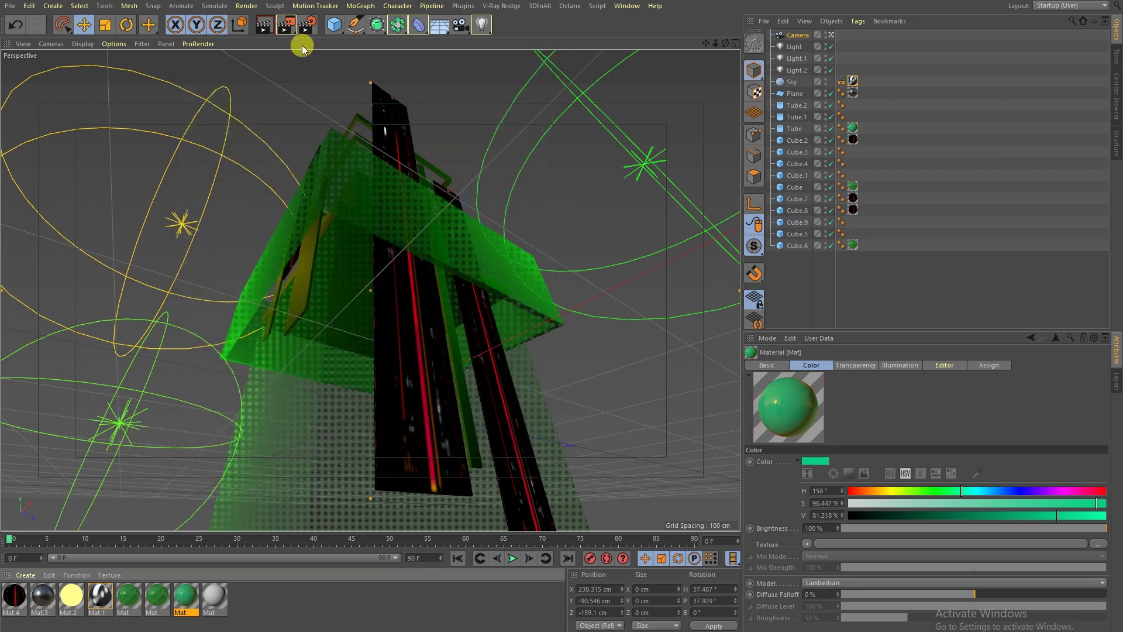
pyautogui.click(262, 27)
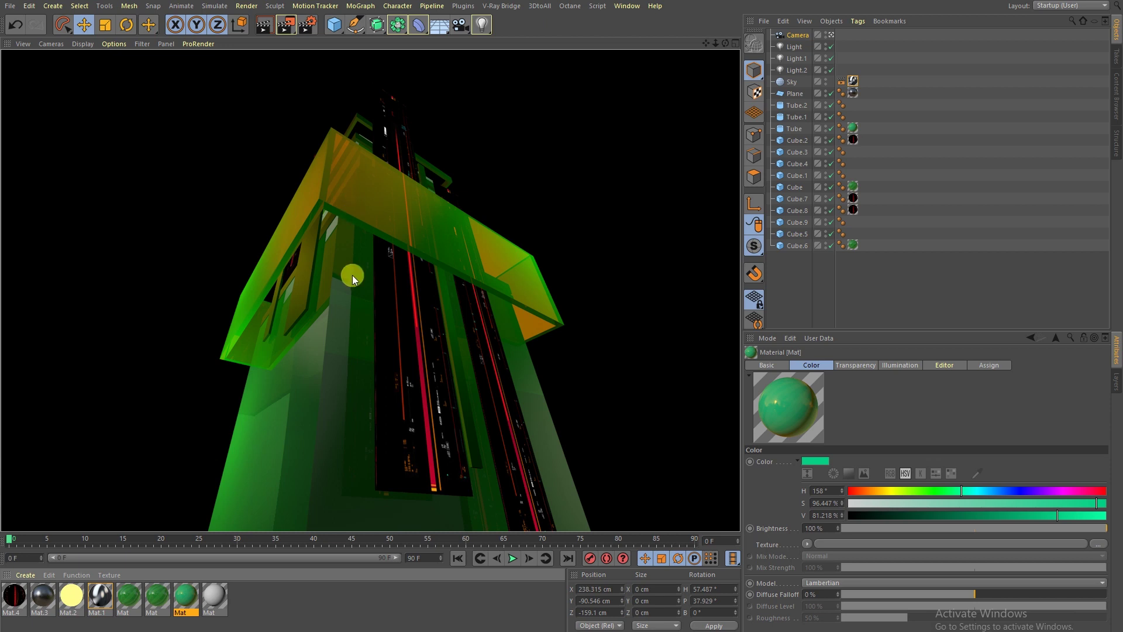
# Duplicate the glass Tube as Tube.3 and move it down to form a base, then render.
pyautogui.click(356, 222)
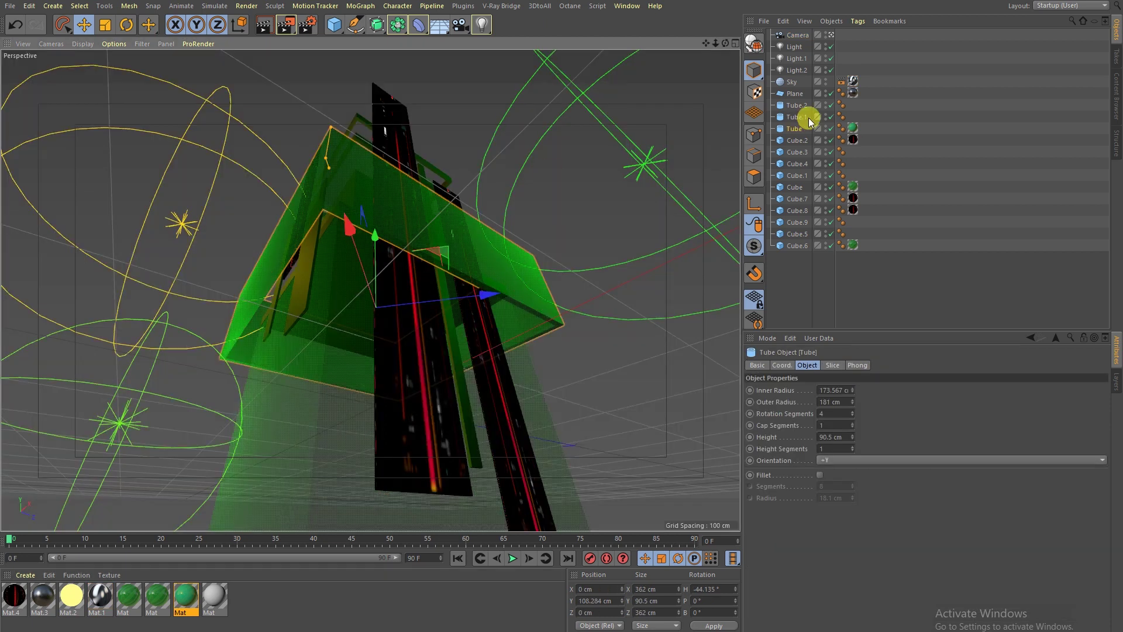
pyautogui.keyDown('ctrl'); pyautogui.moveTo(791, 125); pyautogui.dragTo(793, 132); pyautogui.keyUp('ctrl')
pyautogui.moveTo(377, 234); pyautogui.dragTo(341, 451)
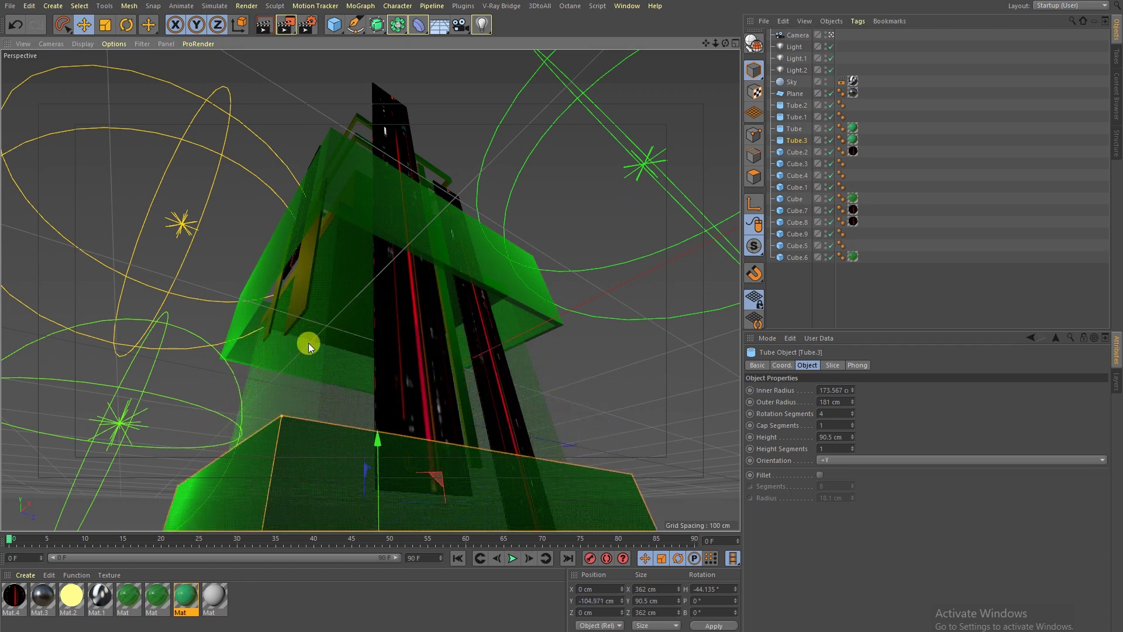
pyautogui.click(261, 29)
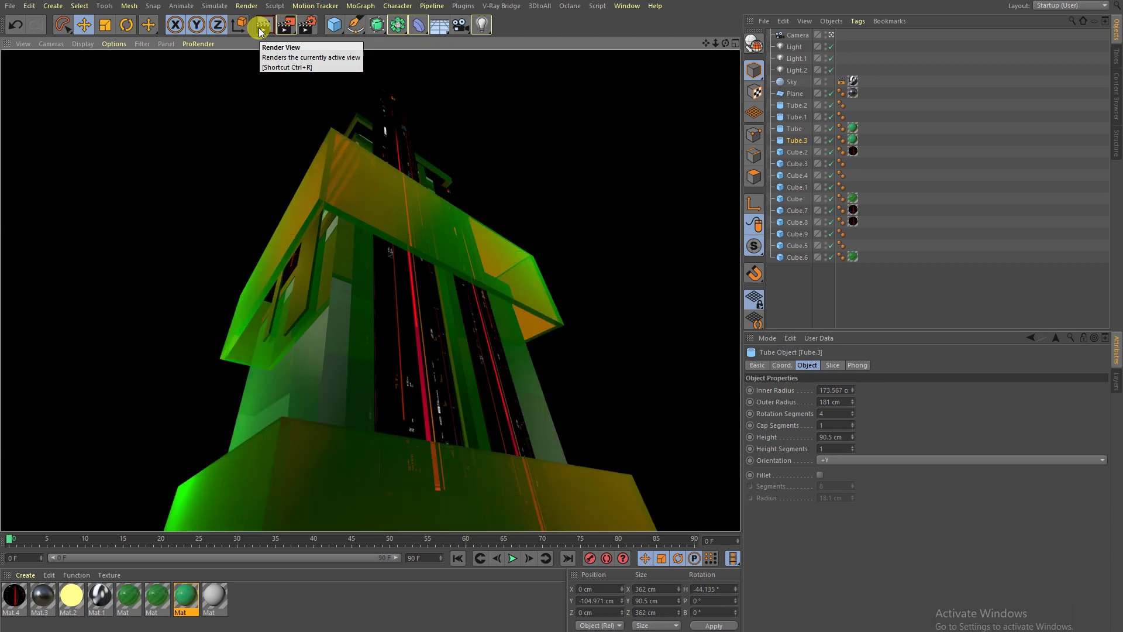
# Enable Fillet on the upper Tube with 29 segments and render.
pyautogui.click(350, 195)
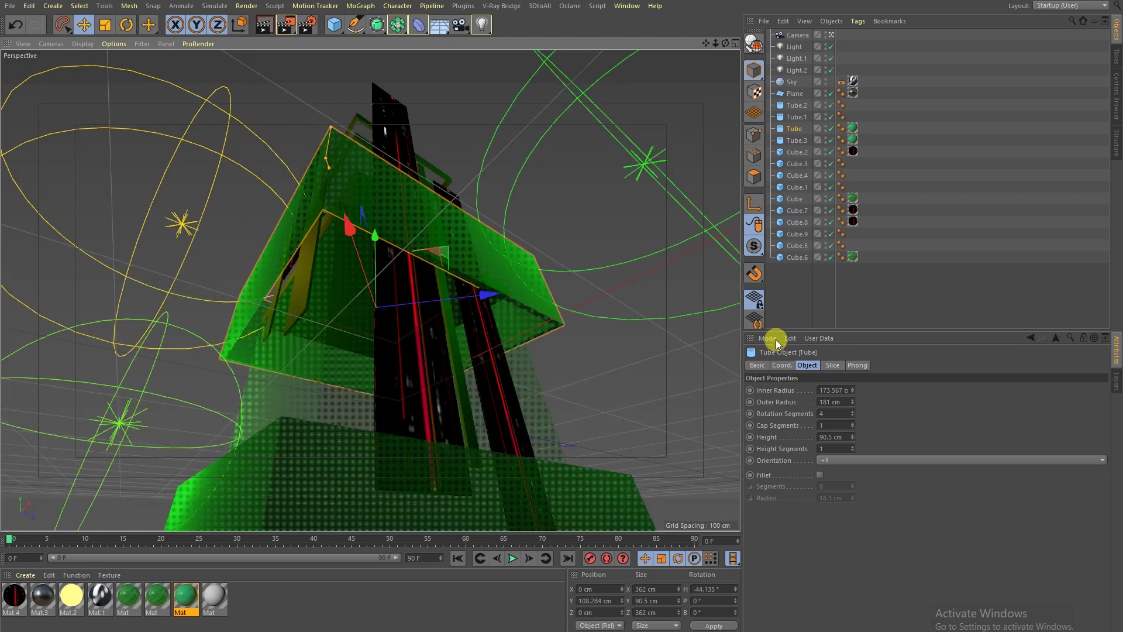
pyautogui.click(819, 475)
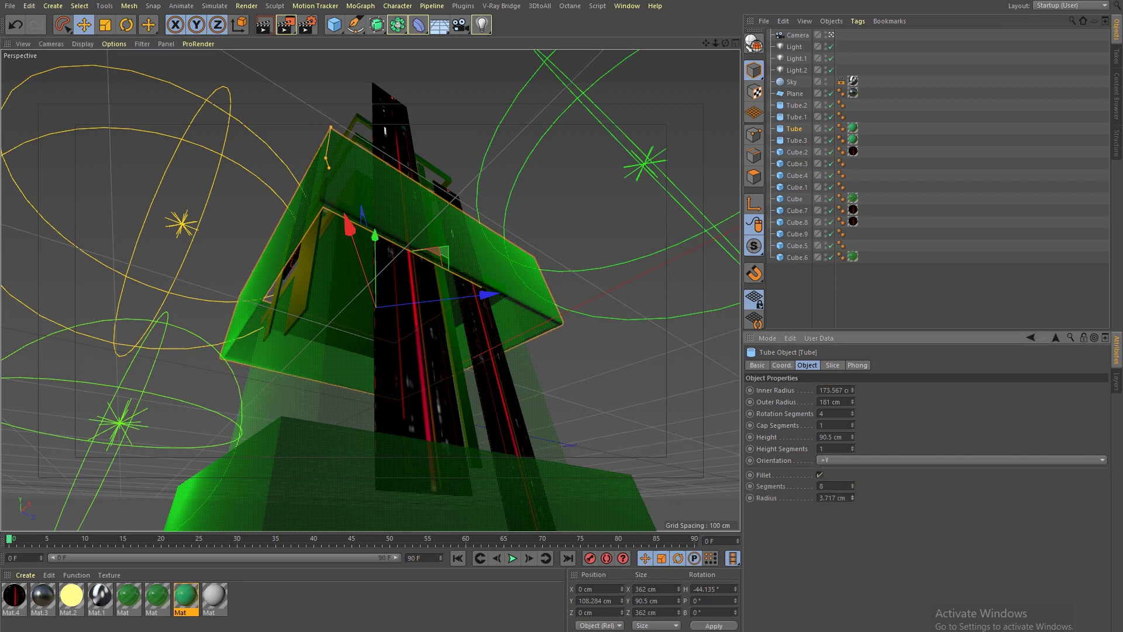
pyautogui.moveTo(852, 486); pyautogui.dragTo(852, 462)
pyautogui.click(266, 28)
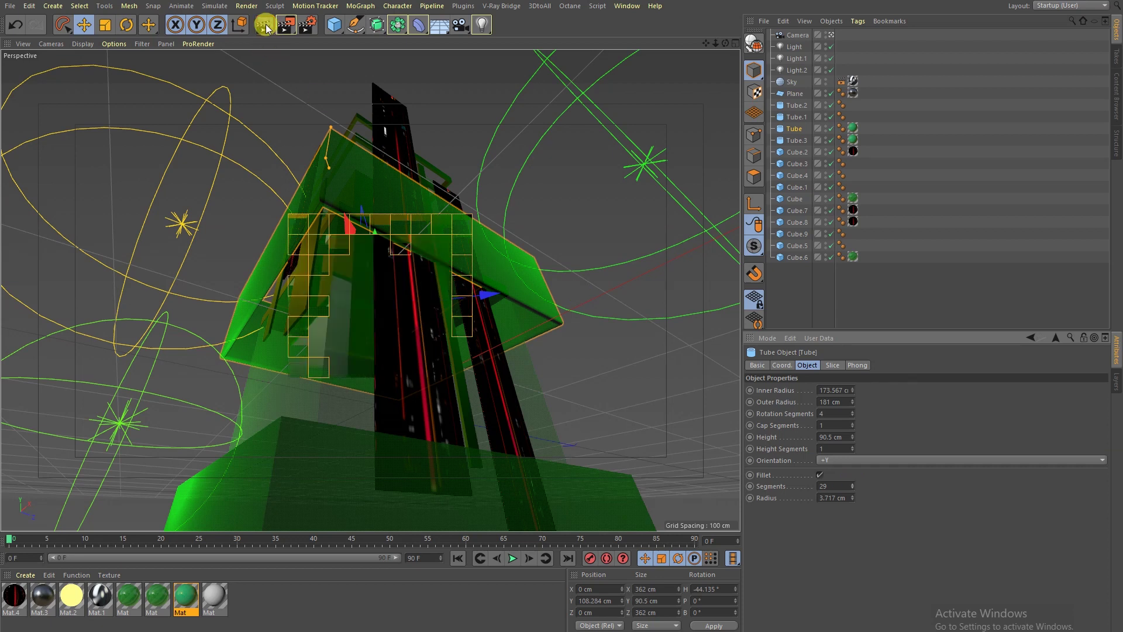